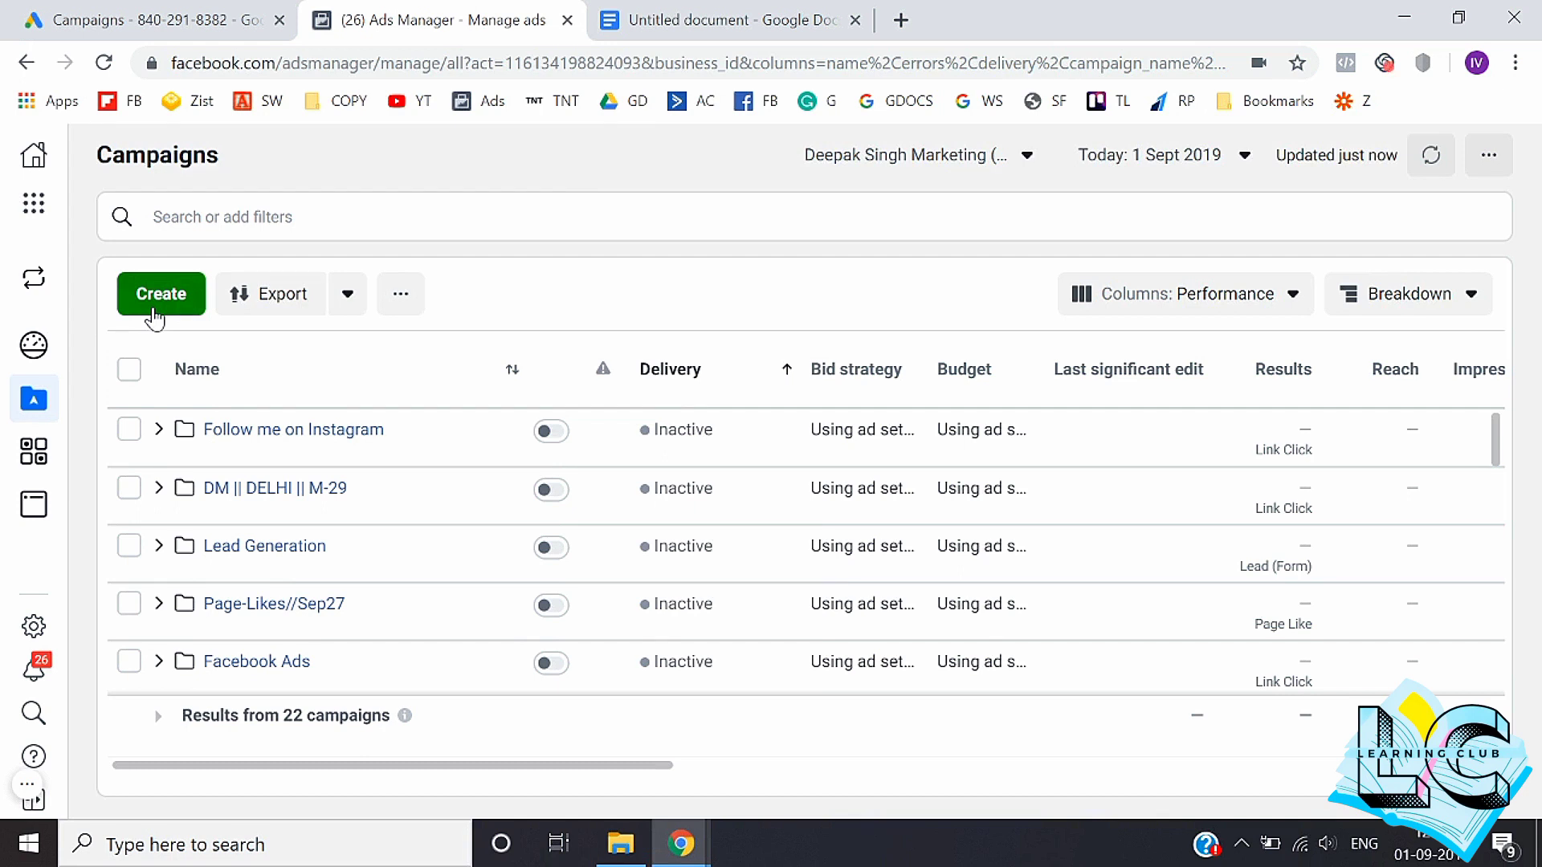
Step: Start a new campaign with the Engagement objective and choose Page Likes as the engagement type
{"action": "left_click", "coordinate": [153, 311]}
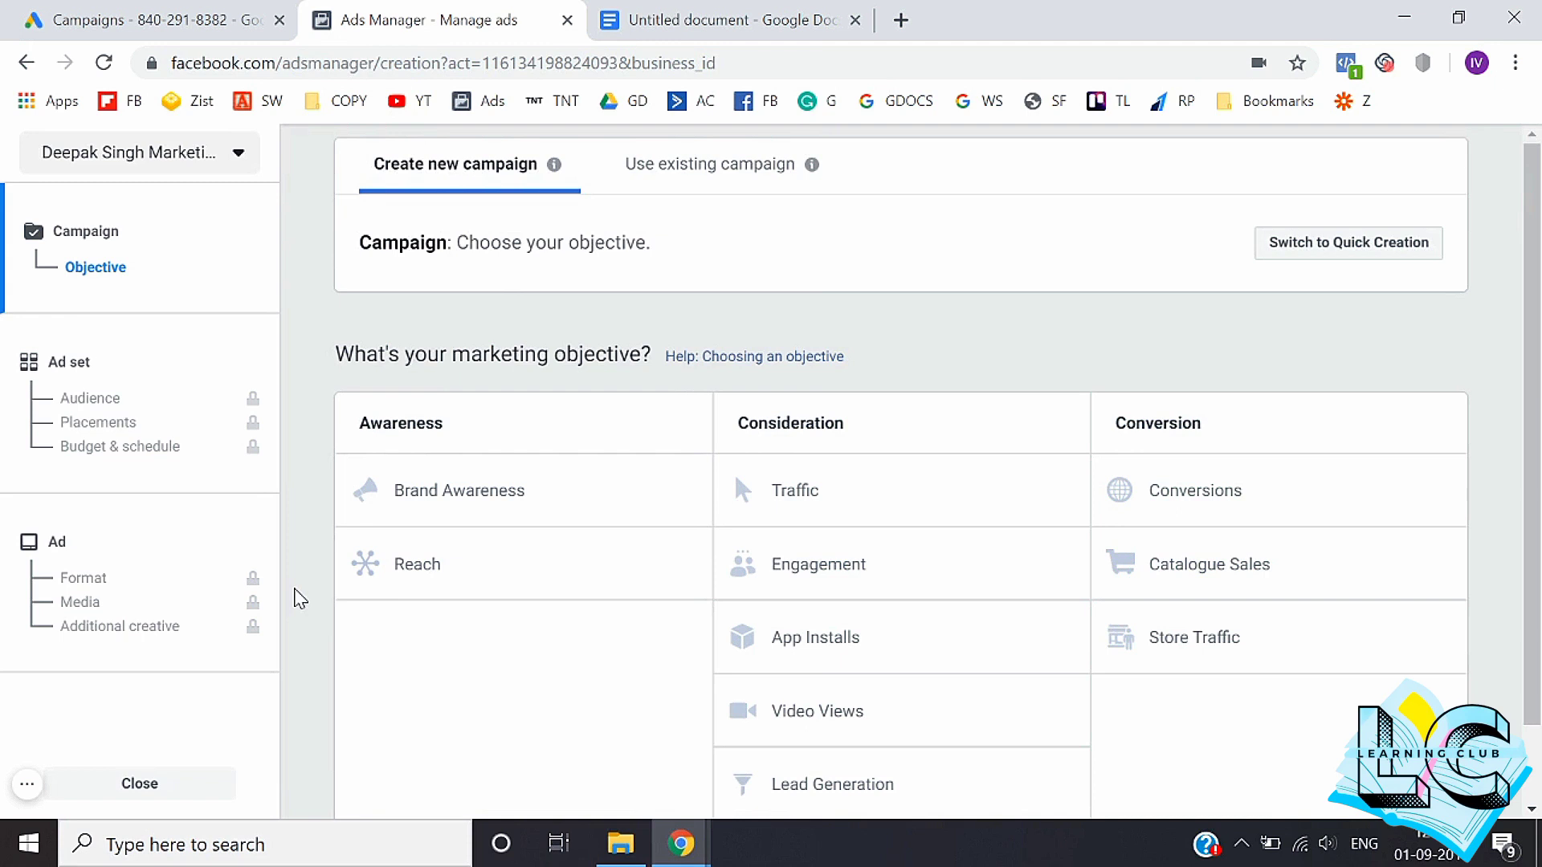
{"action": "scroll", "coordinate": [298, 598], "scroll_direction": "down", "scroll_amount": 1}
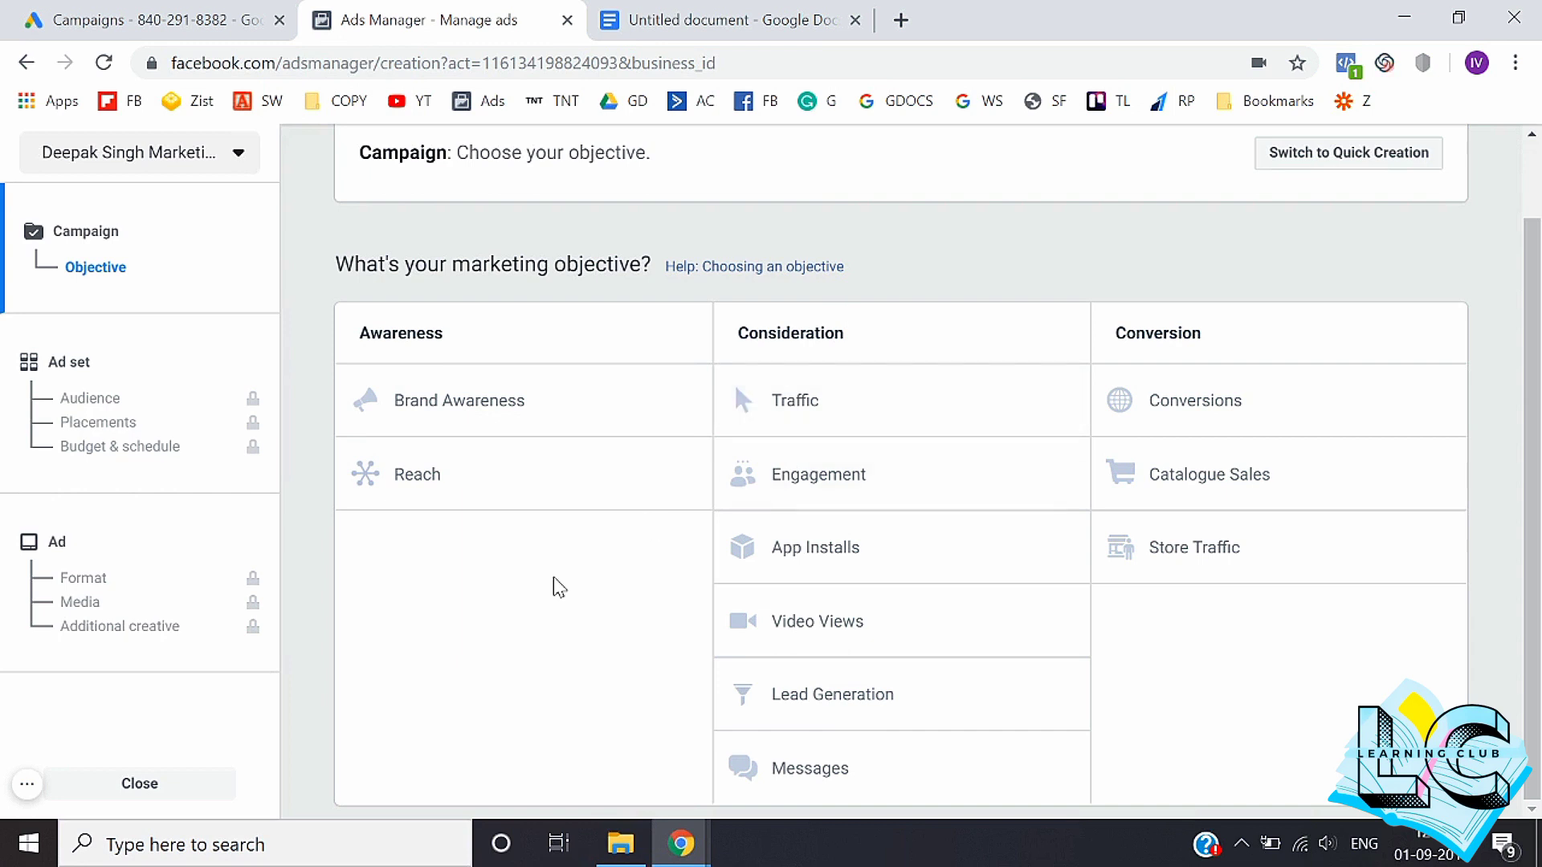
{"action": "left_click", "coordinate": [857, 485]}
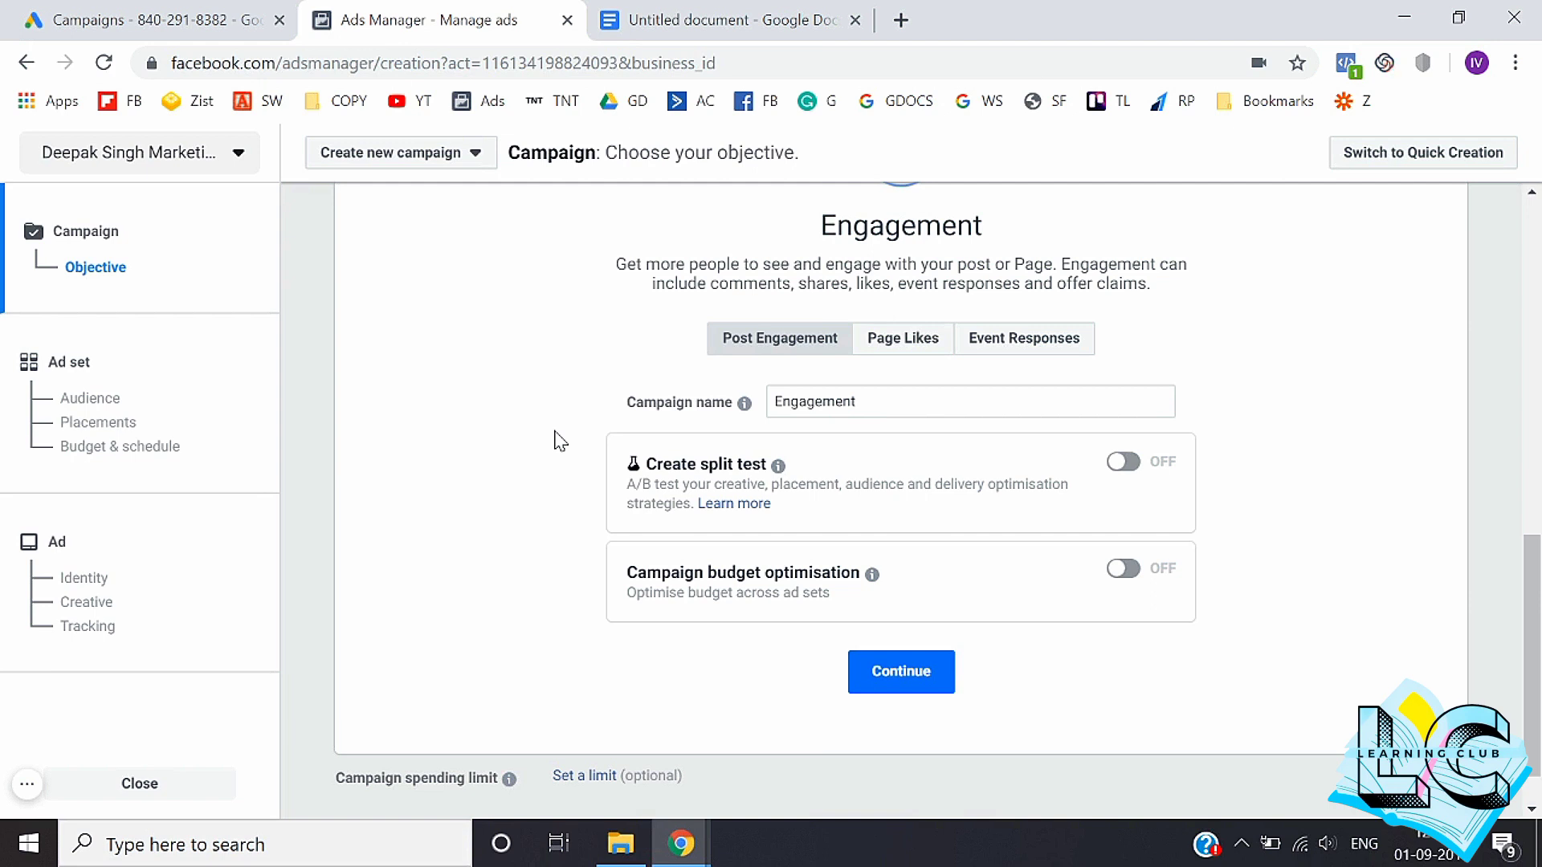
{"action": "left_click", "coordinate": [914, 350]}
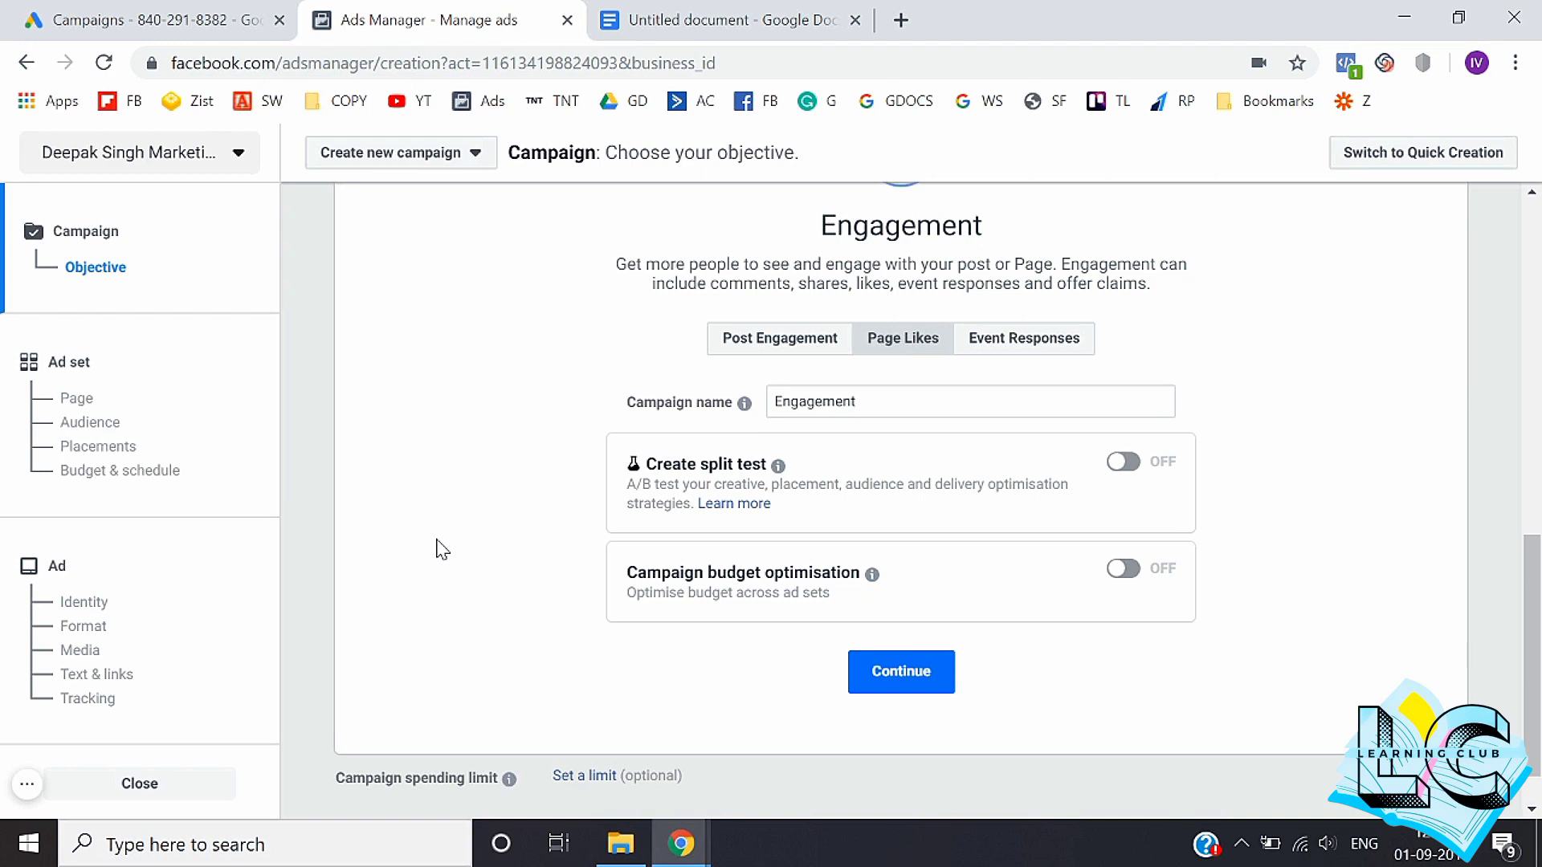
Step: Name the campaign Page_Likes_Sep01 and continue to the ad set settings
{"action": "left_click", "coordinate": [980, 401]}
{"action": "key", "text": "ctrl+a"}
{"action": "key", "text": "BackSpace"}
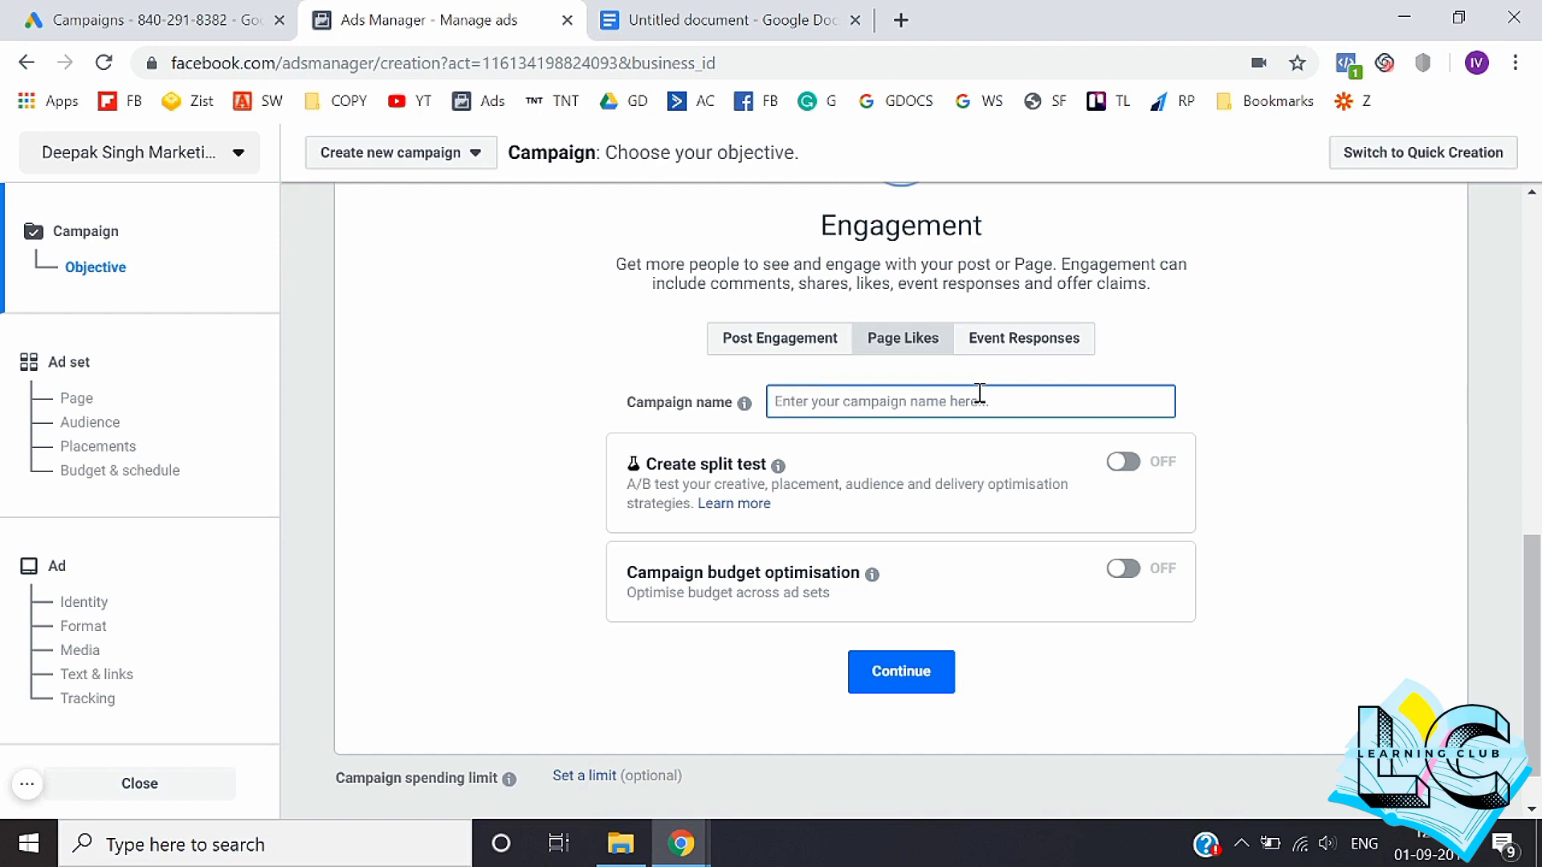
{"action": "type", "text": "Page"}
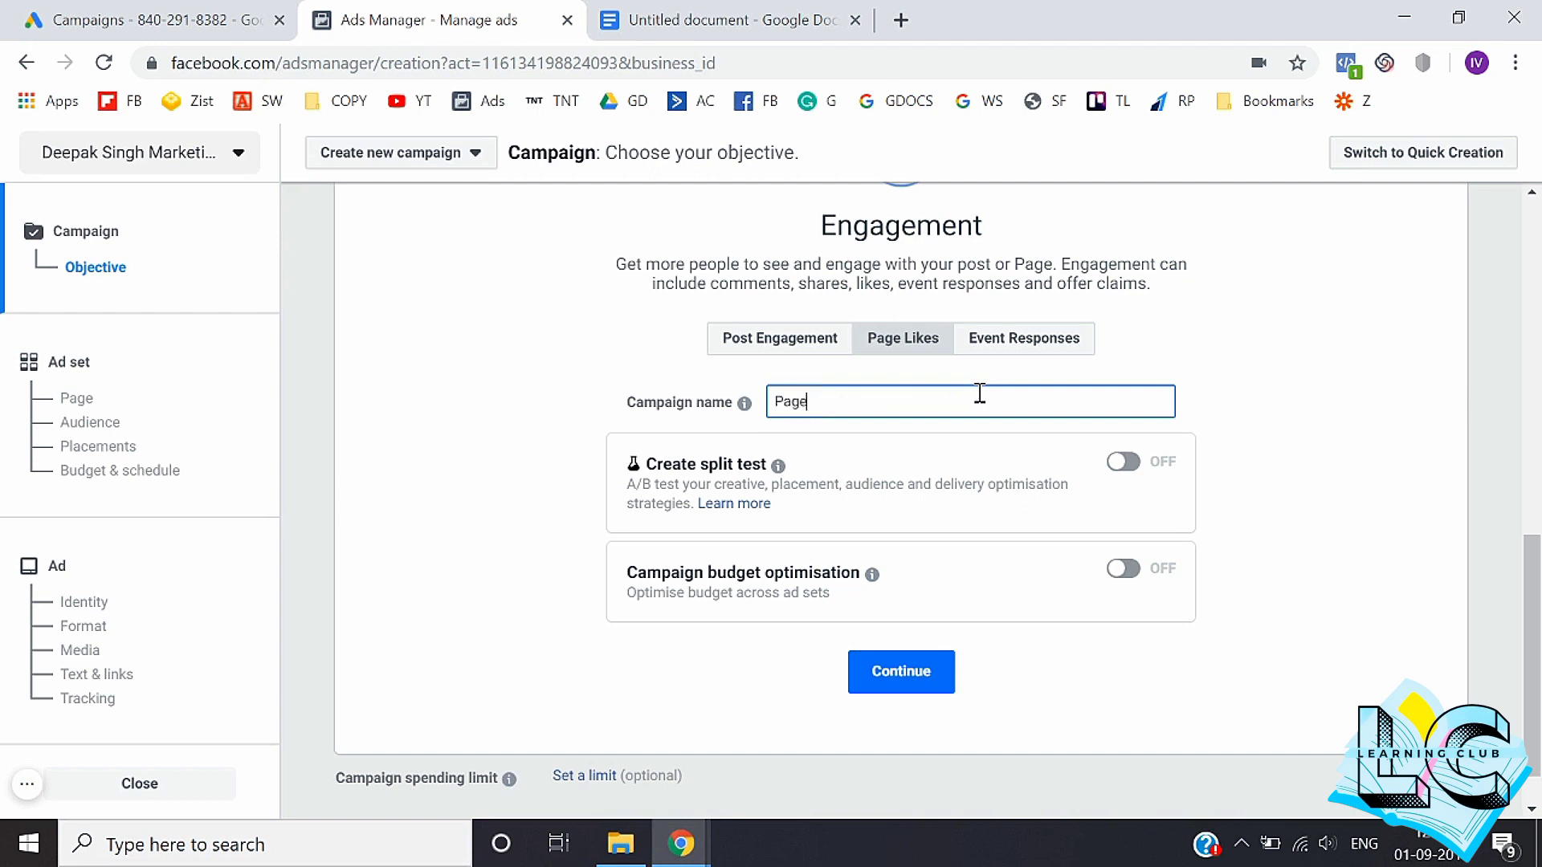
{"action": "type", "text": "_Likes_Sep01"}
{"action": "left_click", "coordinate": [479, 537]}
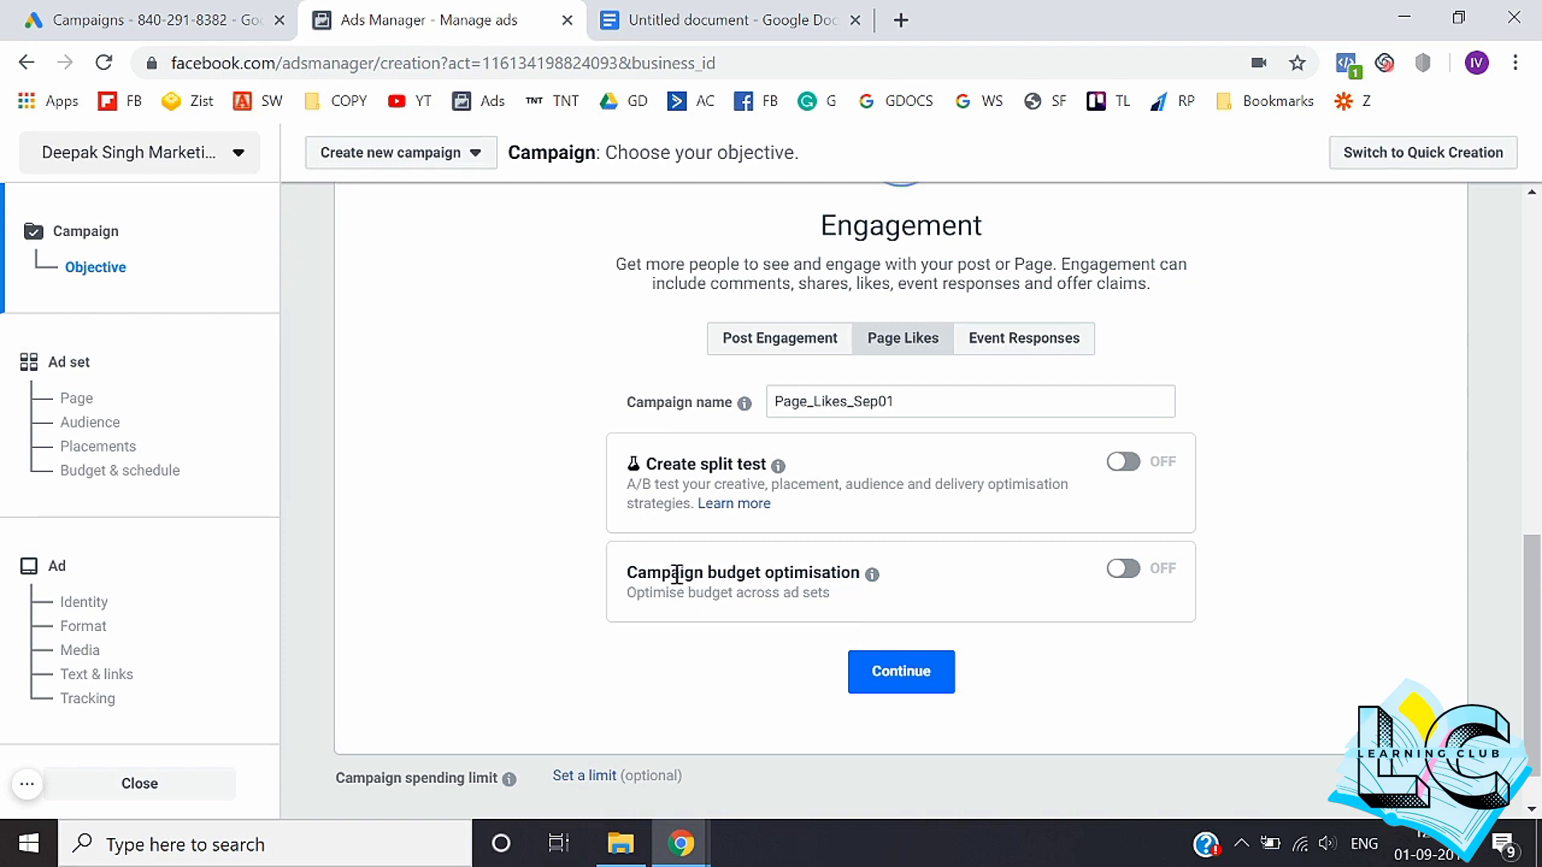
{"action": "left_click", "coordinate": [923, 685]}
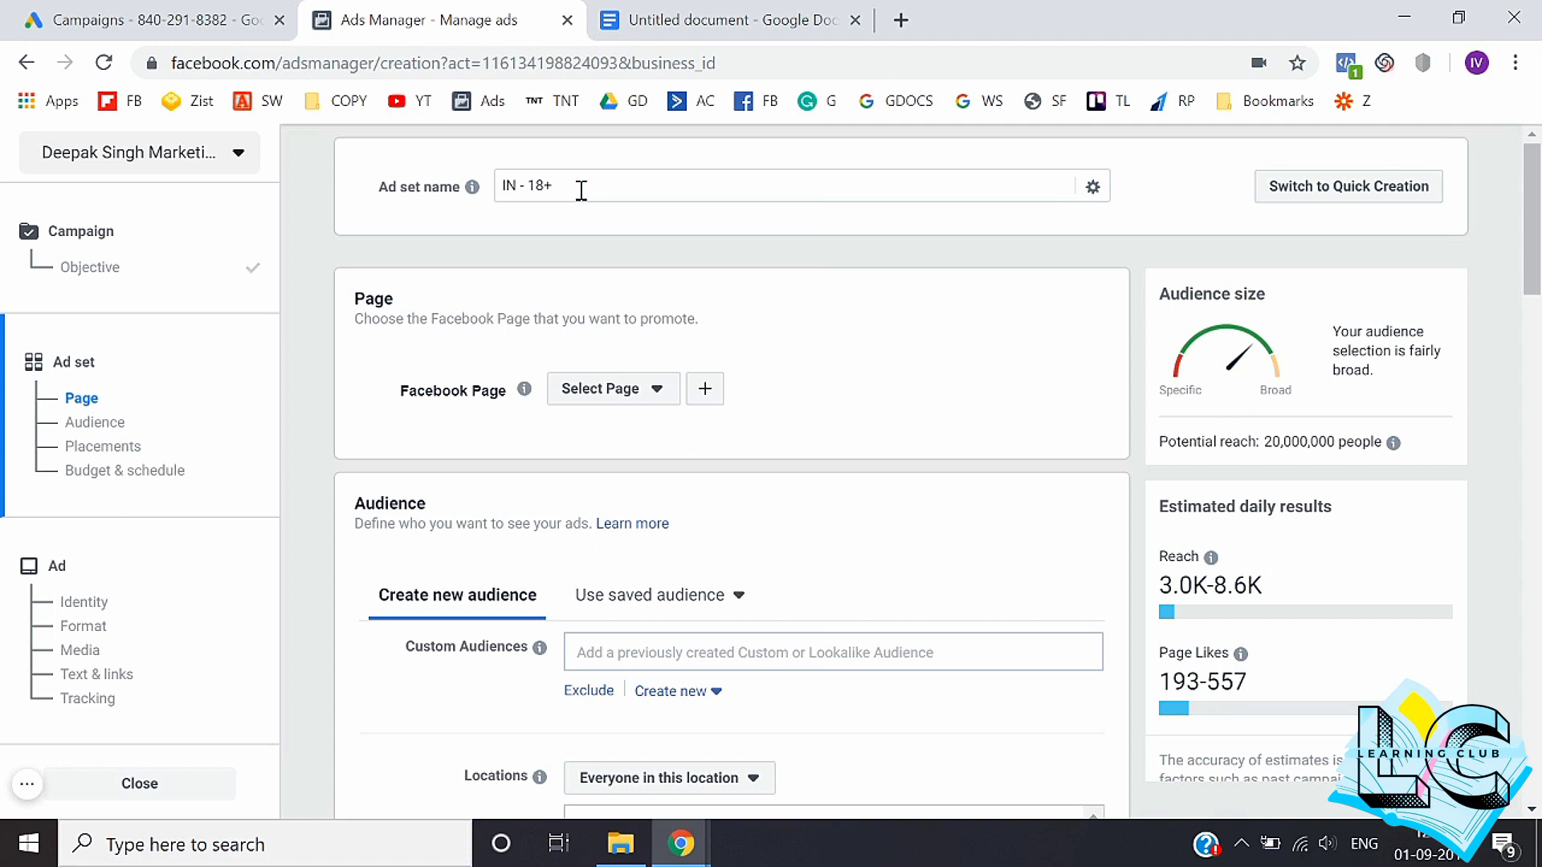
Step: Choose Limited Edition T-Shirts as the Facebook Page to promote in the ad set
{"action": "left_click", "coordinate": [625, 388]}
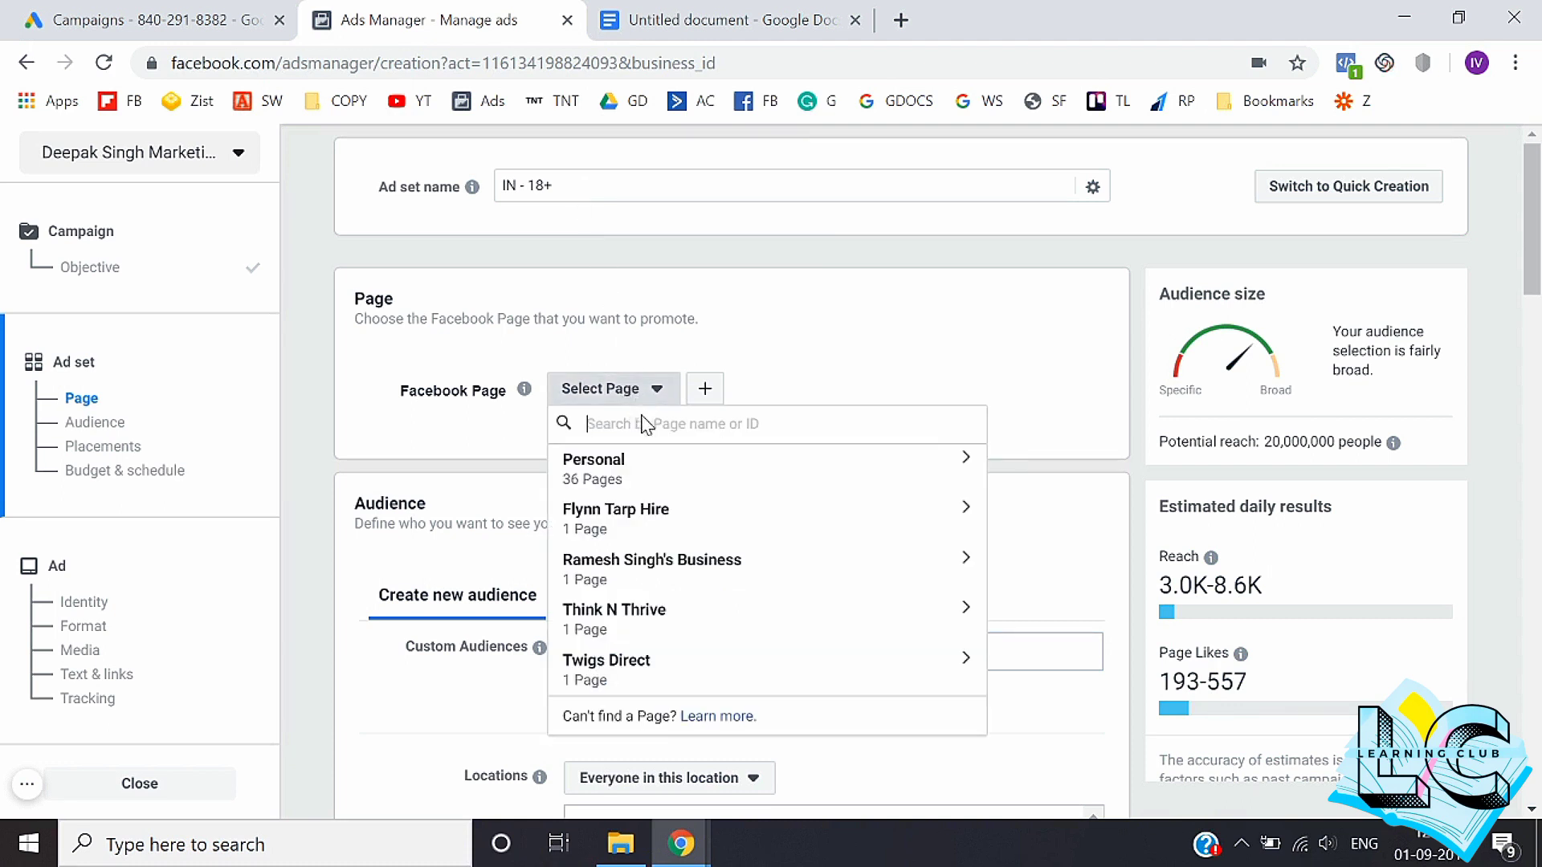
{"action": "type", "text": "e"}
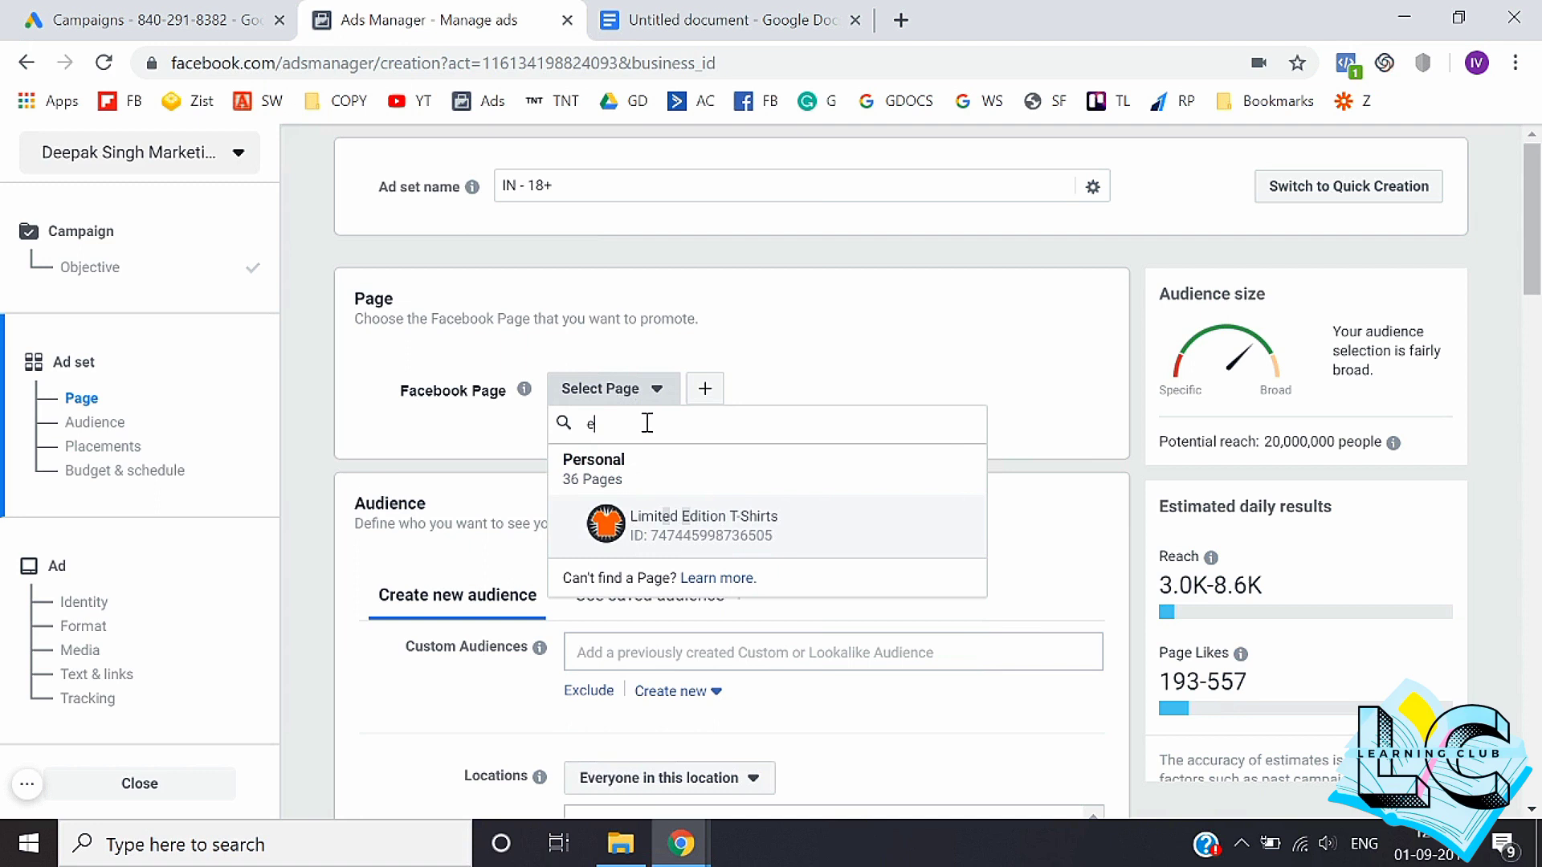
{"action": "left_click", "coordinate": [678, 532]}
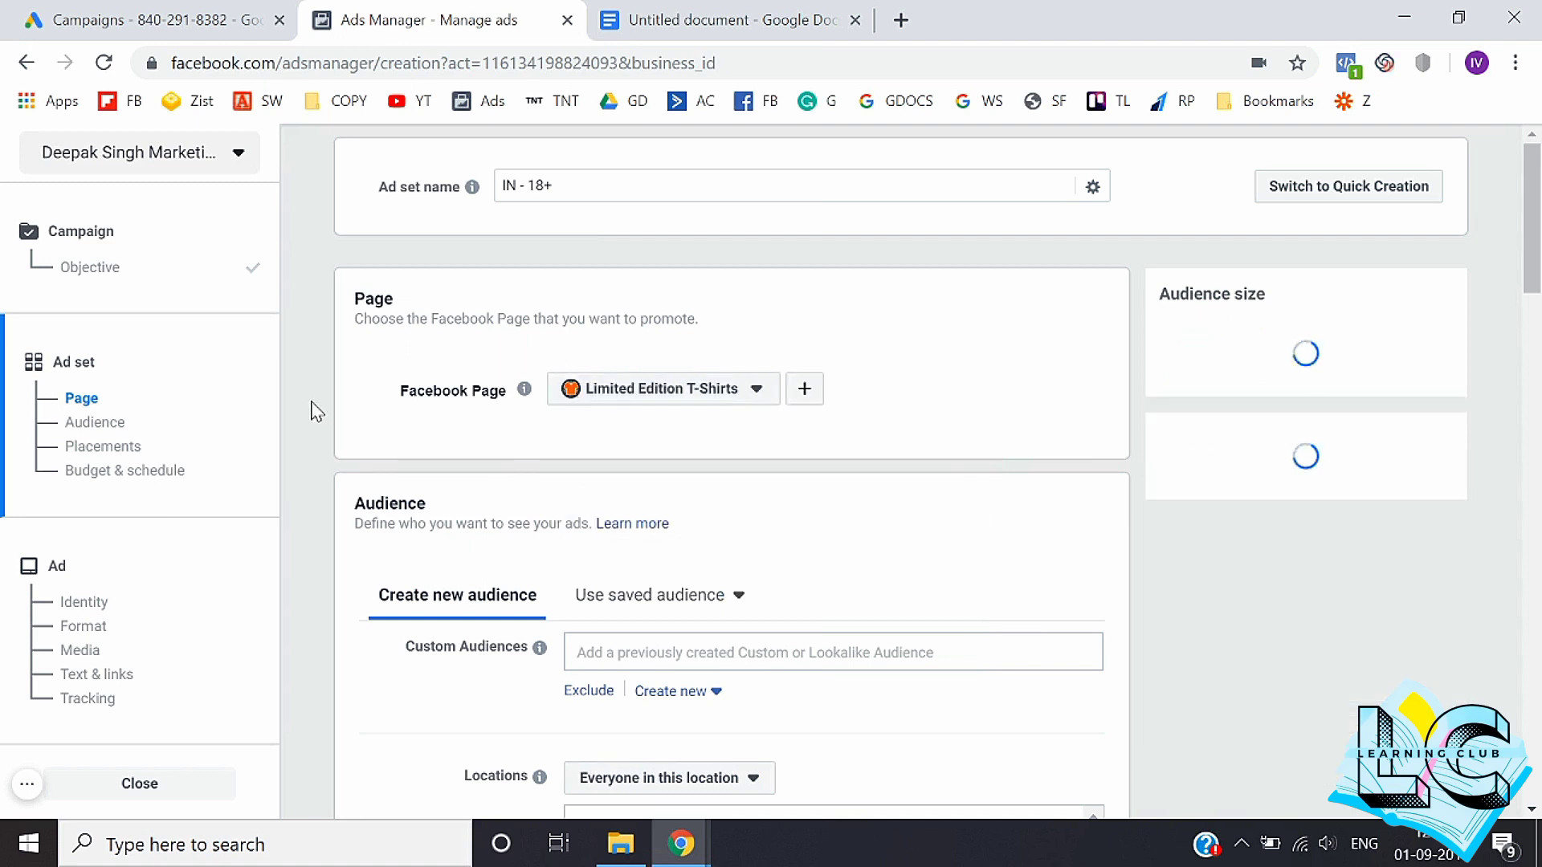
Step: Examine the ad set name, the Page choice and the Audience section of the ad set
{"action": "scroll", "coordinate": [316, 411], "scroll_direction": "down", "scroll_amount": 1}
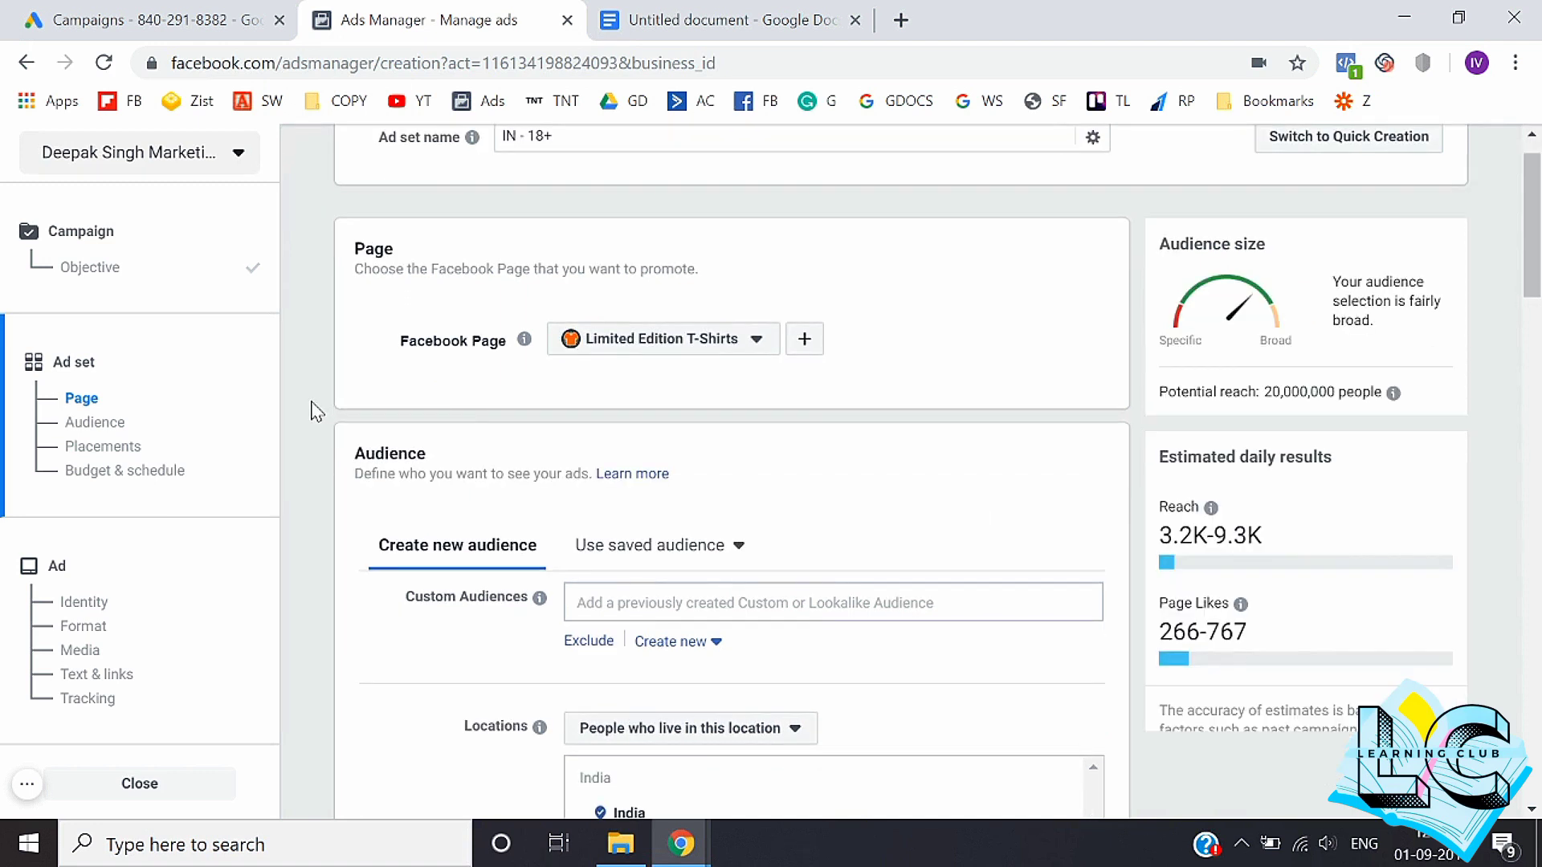
{"action": "scroll", "coordinate": [315, 411], "scroll_direction": "down", "scroll_amount": 1}
{"action": "scroll", "coordinate": [312, 412], "scroll_direction": "up", "scroll_amount": 2}
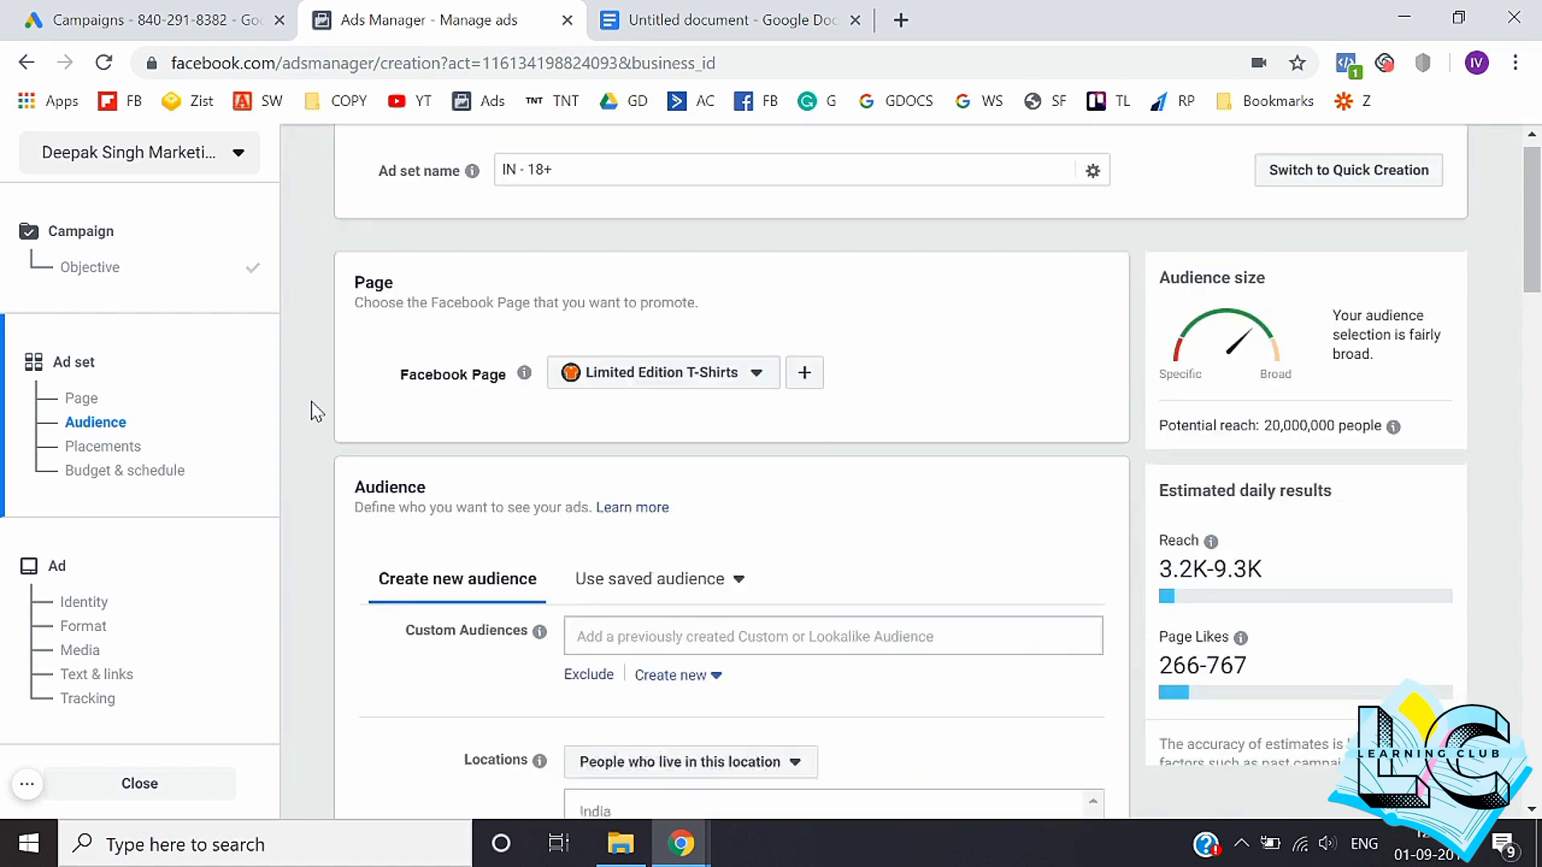
{"action": "triple_click", "coordinate": [610, 181]}
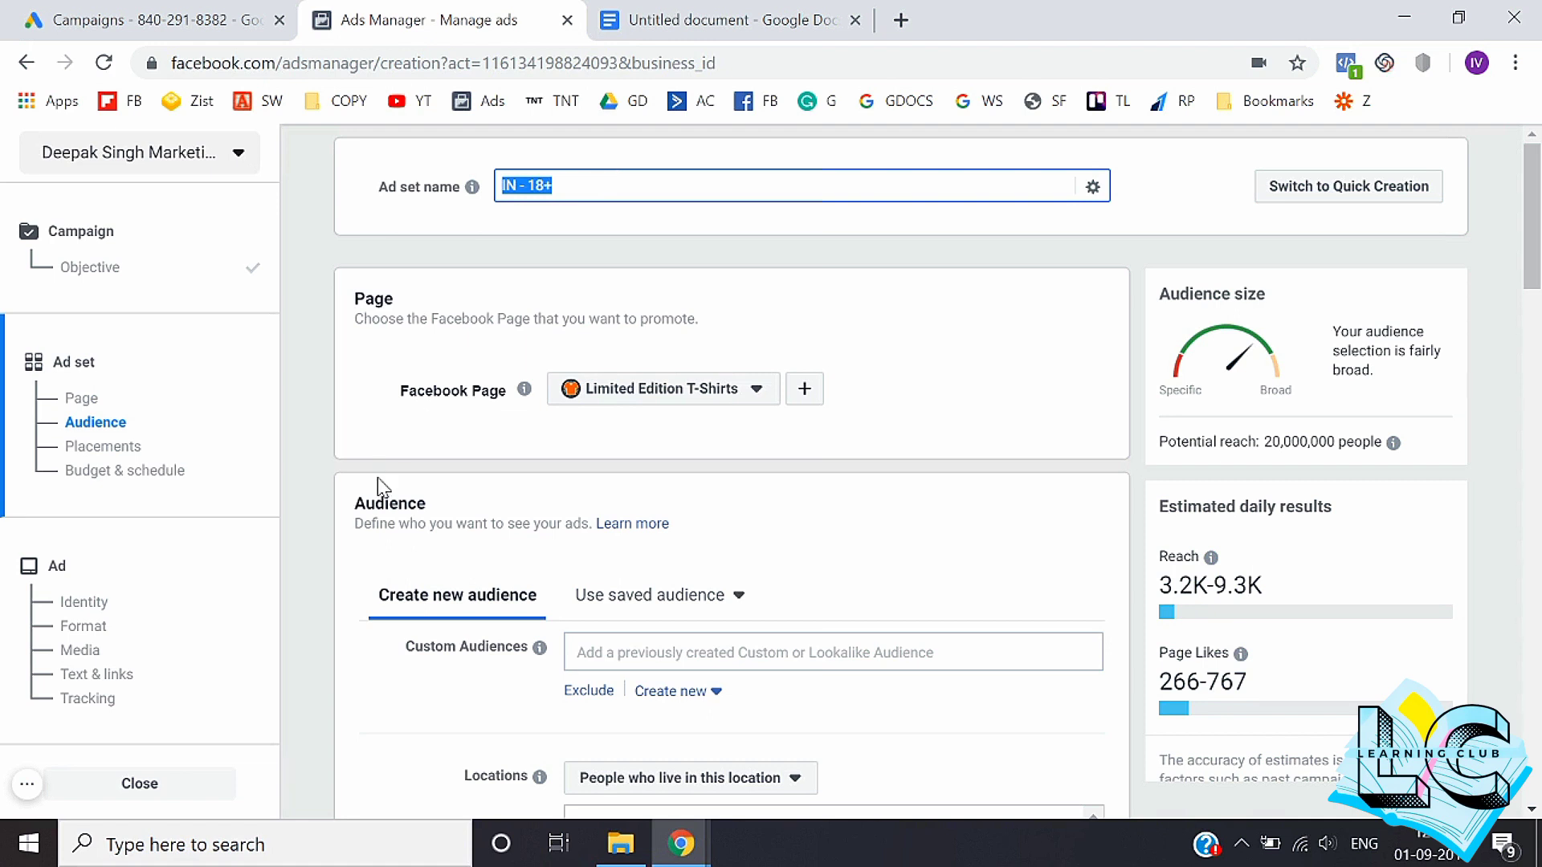
{"action": "scroll", "coordinate": [378, 482], "scroll_direction": "down", "scroll_amount": 3}
{"action": "scroll", "coordinate": [411, 237], "scroll_direction": "up", "scroll_amount": 5}
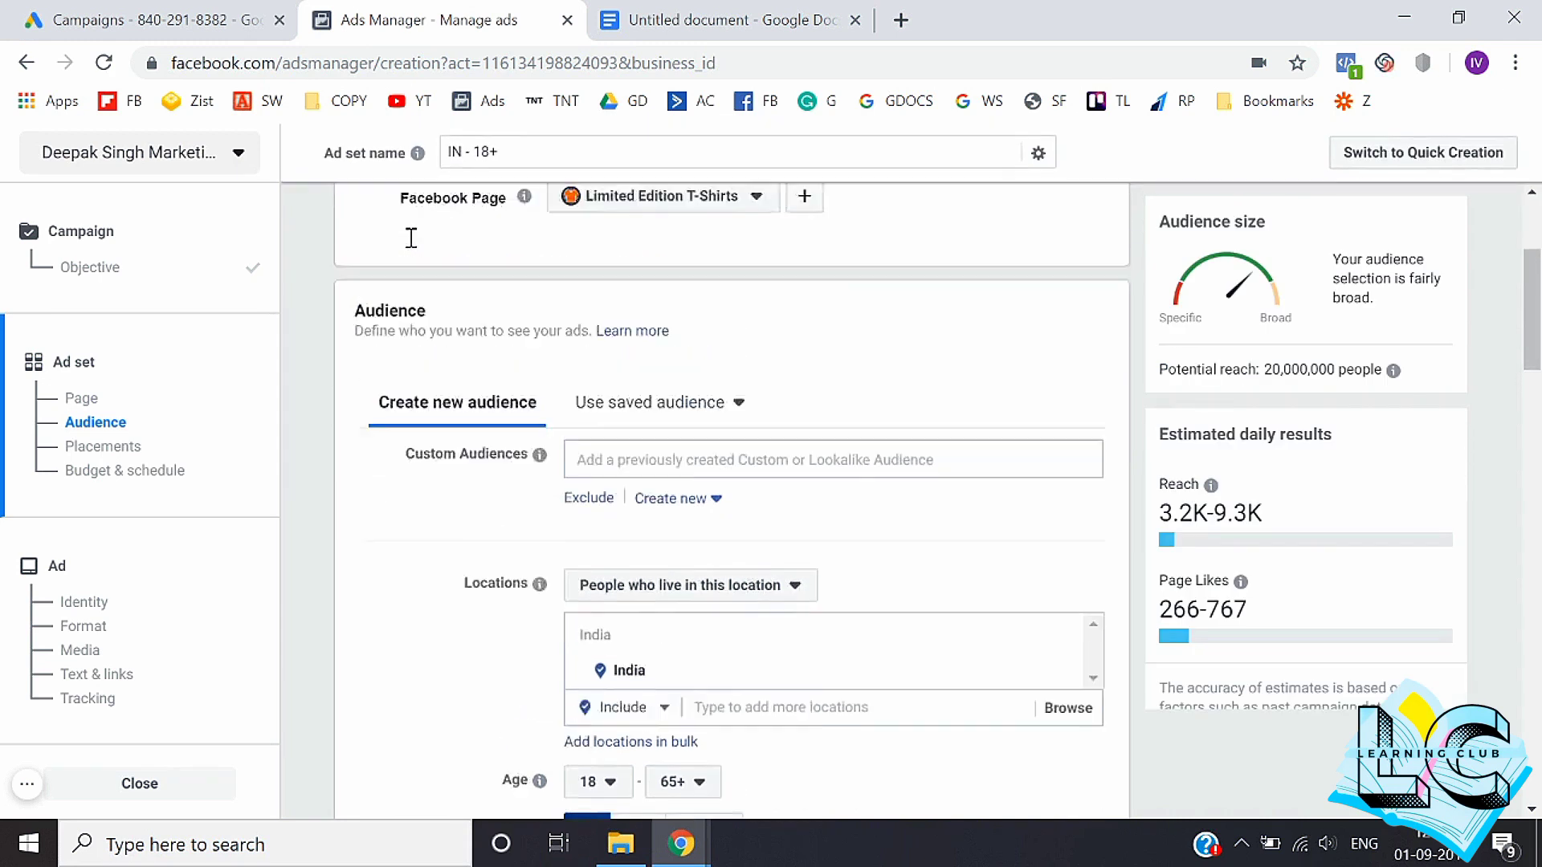
{"action": "scroll", "coordinate": [508, 353], "scroll_direction": "down", "scroll_amount": 2}
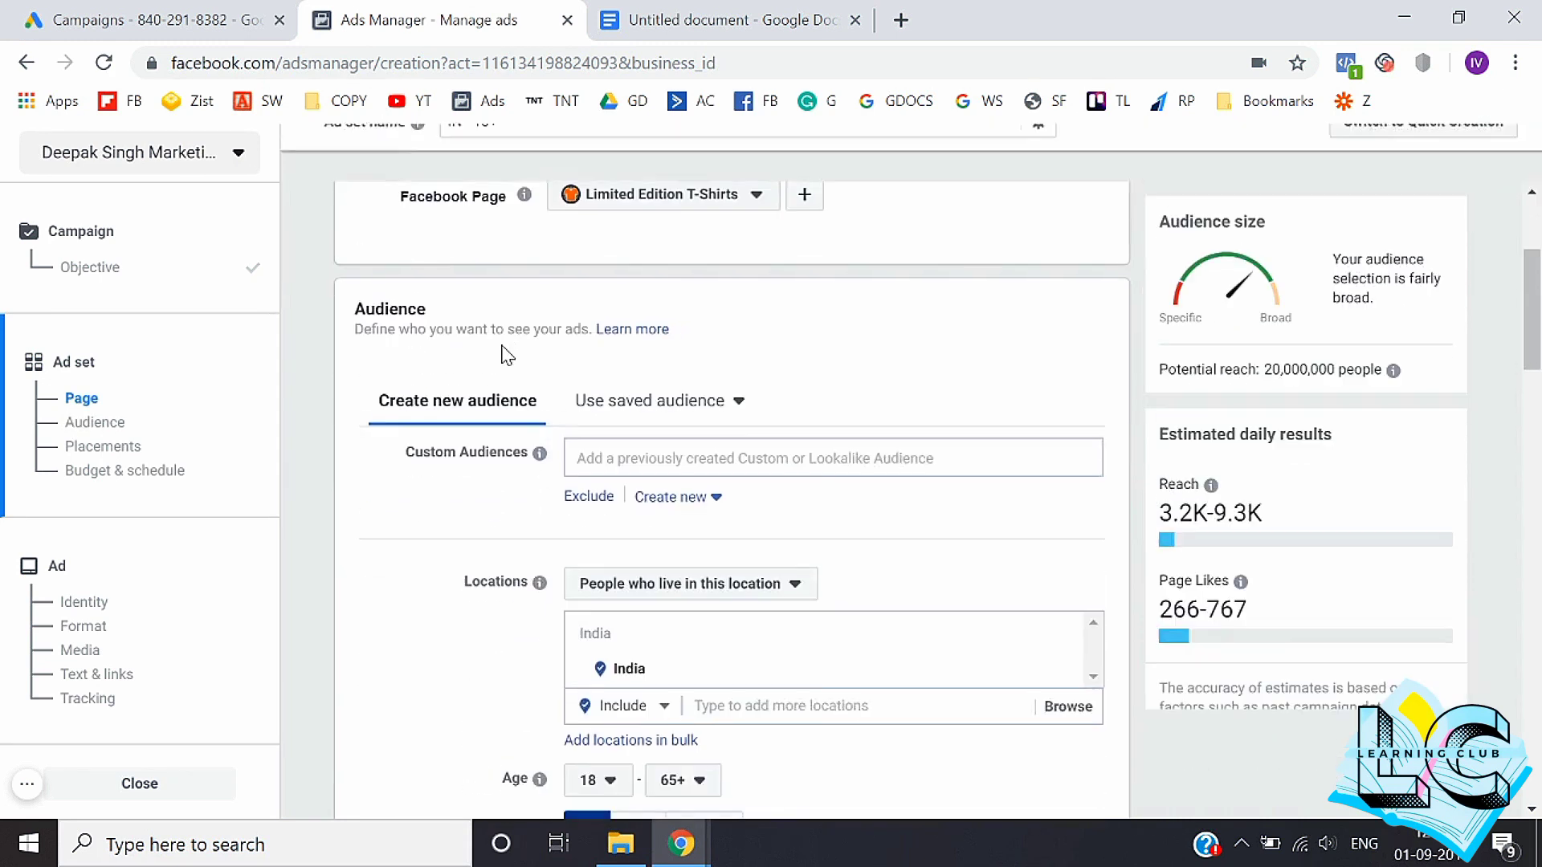
{"action": "left_click_drag", "start_coordinate": [363, 309], "coordinate": [434, 312]}
{"action": "left_click", "coordinate": [435, 310]}
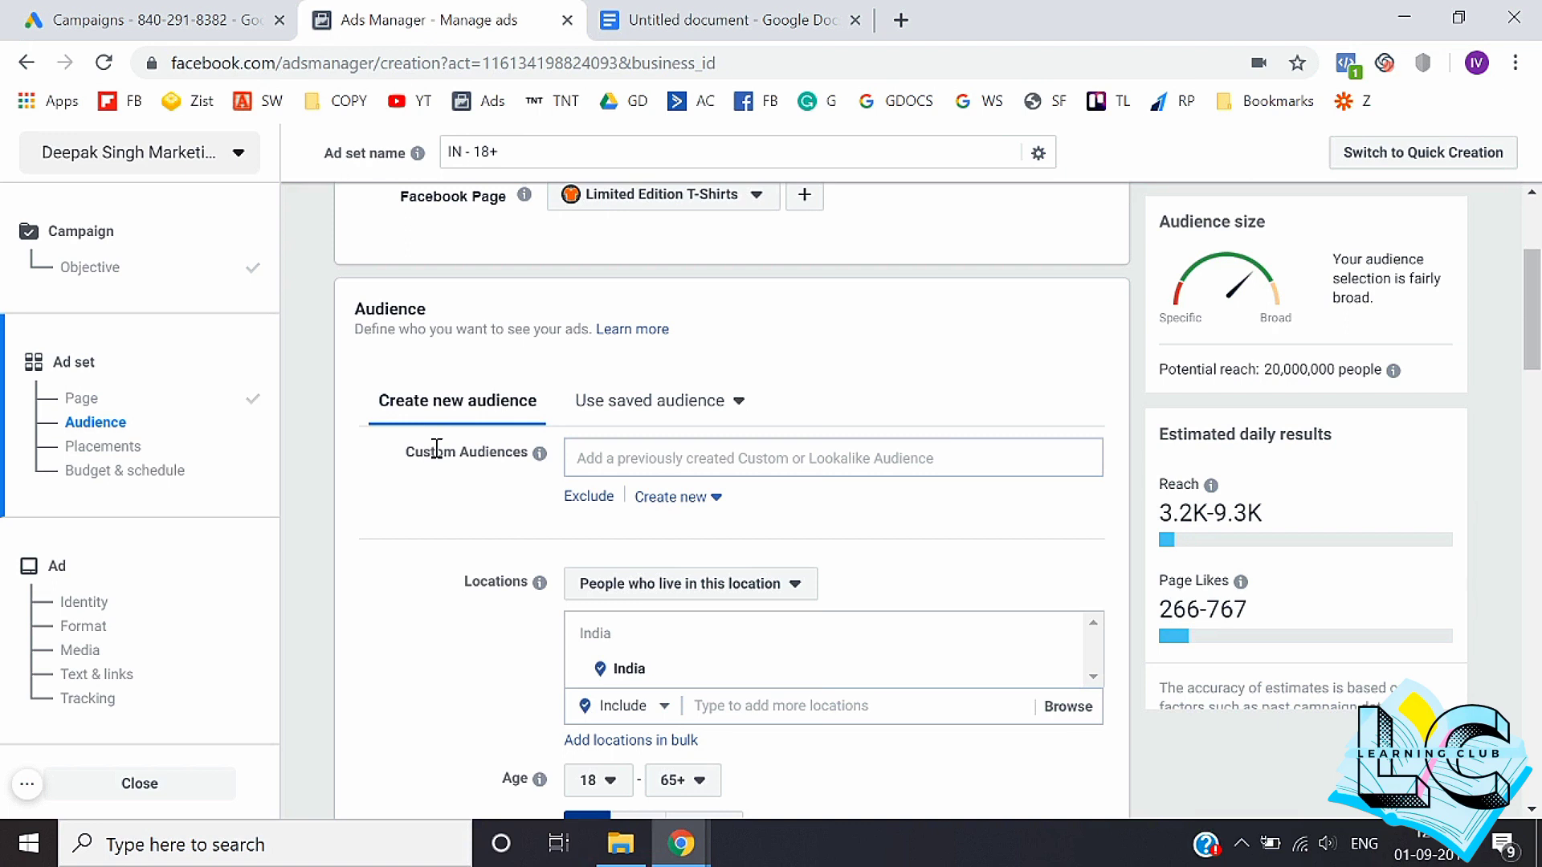
Step: Replace the audience location with Delhi, India, and dismiss the location change notice
{"action": "scroll", "coordinate": [437, 445], "scroll_direction": "down", "scroll_amount": 1}
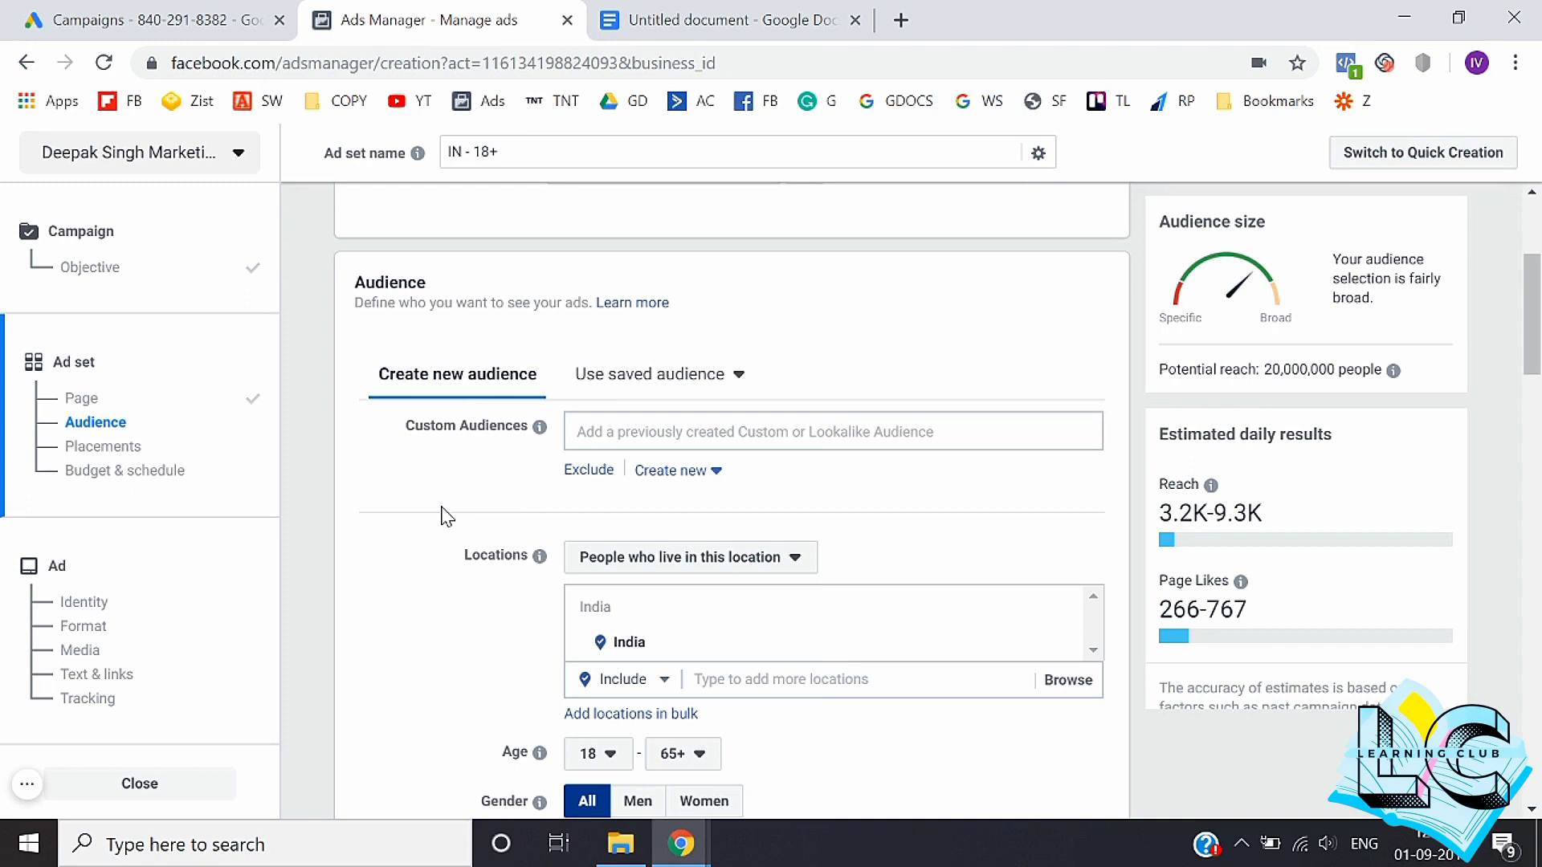
{"action": "scroll", "coordinate": [447, 516], "scroll_direction": "down", "scroll_amount": 2}
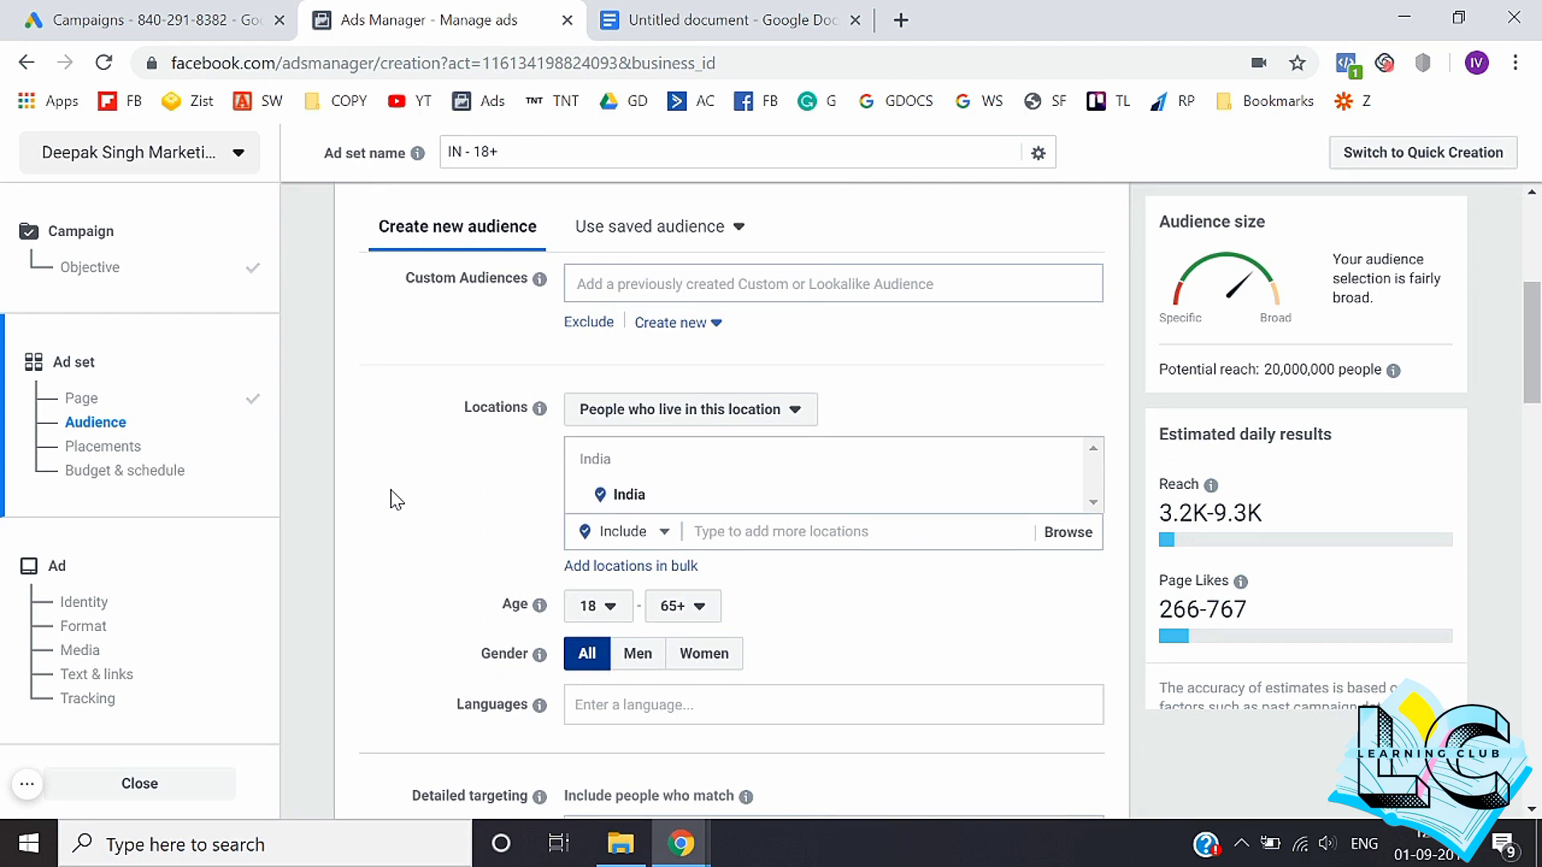
{"action": "scroll", "coordinate": [396, 500], "scroll_direction": "down", "scroll_amount": 1}
{"action": "scroll", "coordinate": [395, 499], "scroll_direction": "down", "scroll_amount": 1}
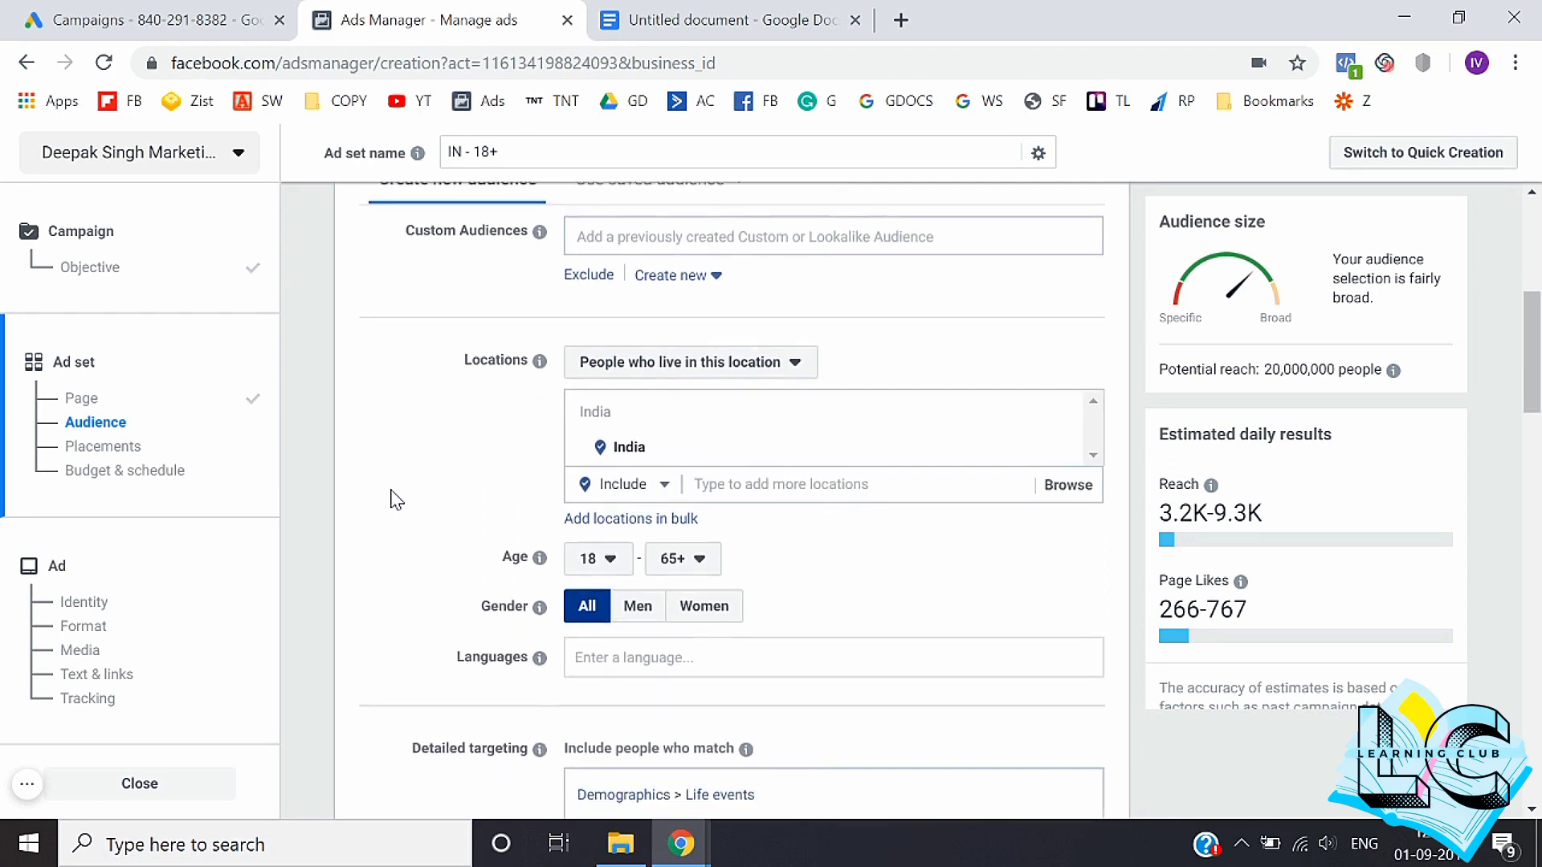
{"action": "left_click", "coordinate": [755, 482]}
{"action": "type", "text": "delhi"}
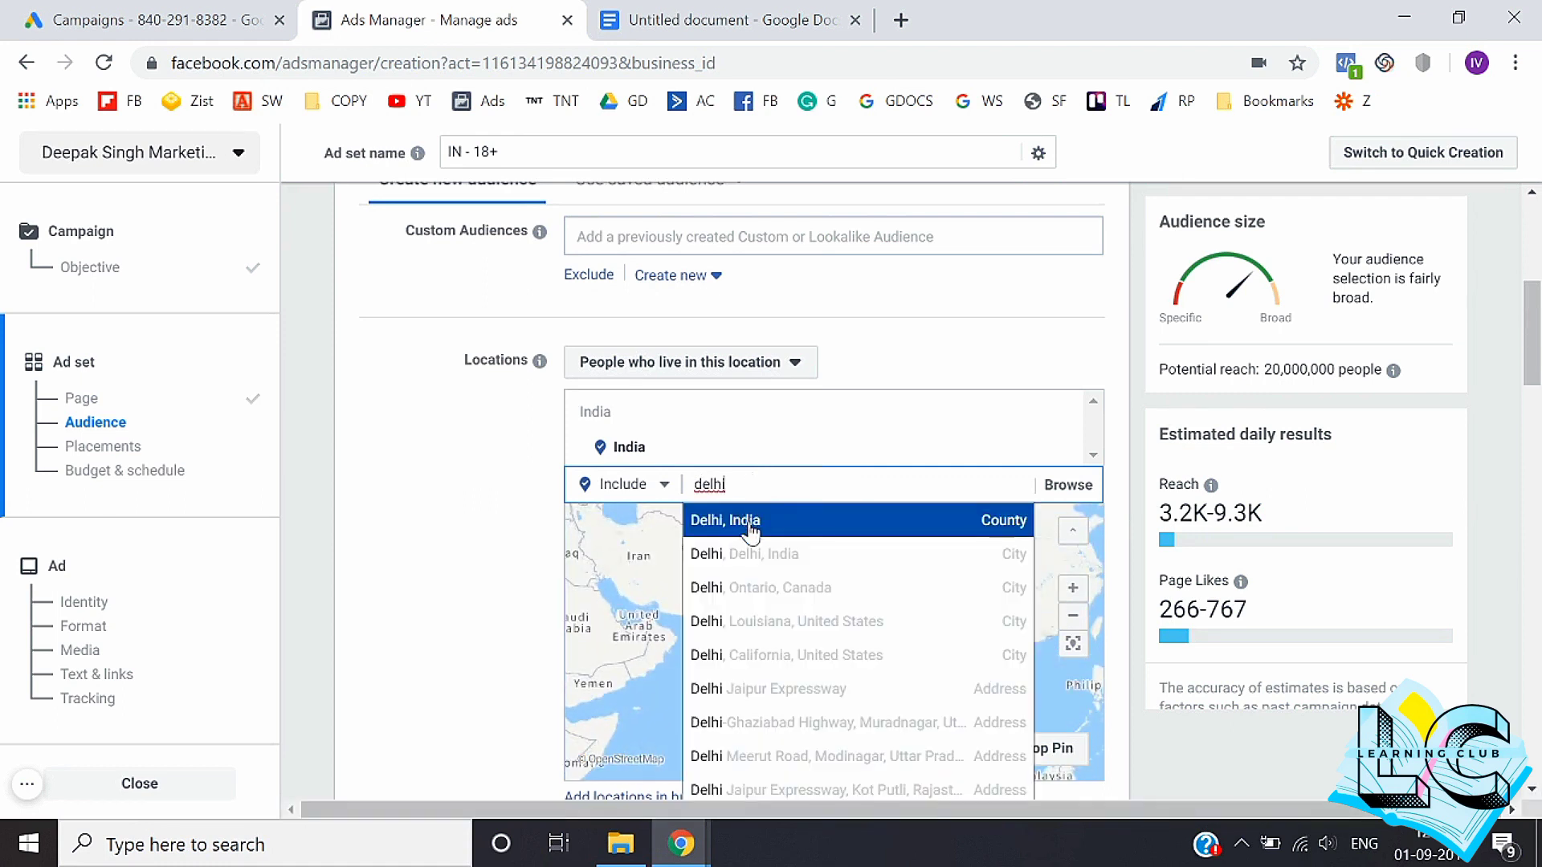
{"action": "left_click", "coordinate": [751, 524]}
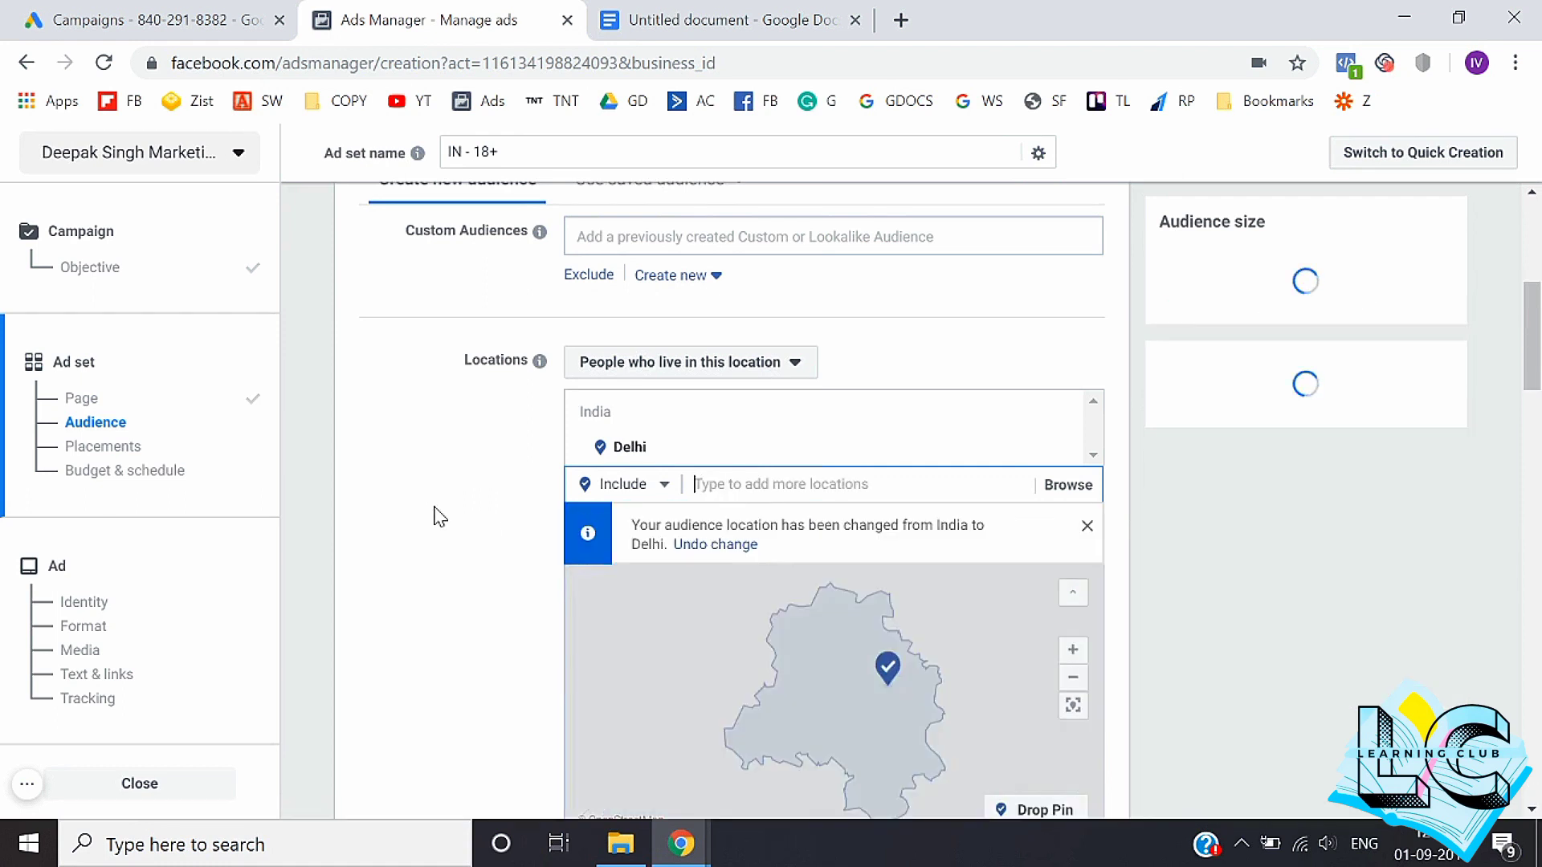
{"action": "left_click", "coordinate": [1087, 526]}
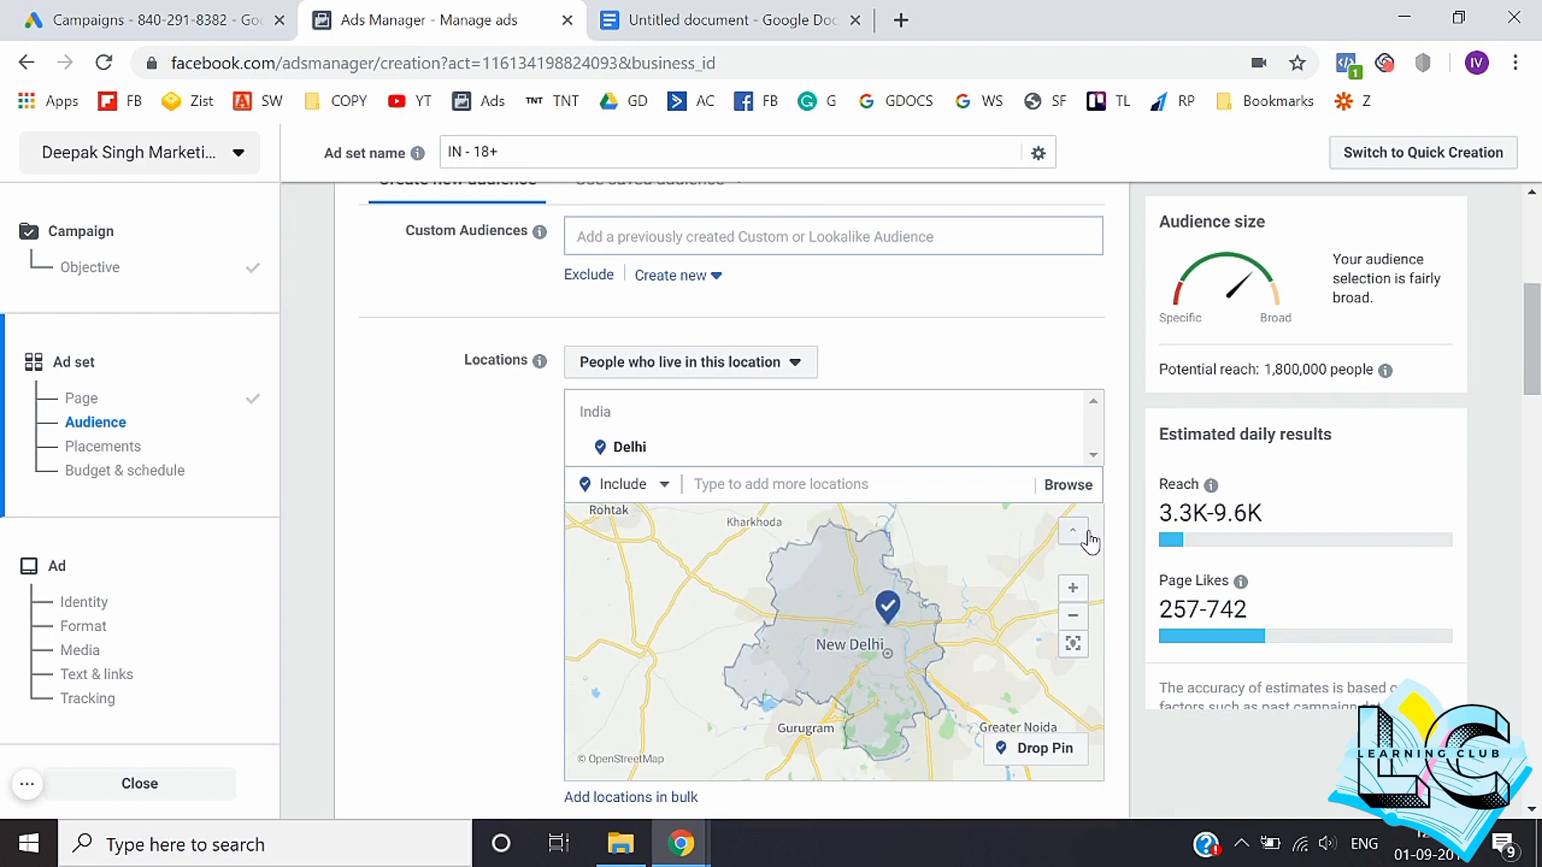
Step: Try the Everyone, People recently and People travelling location options, returning to People who live in this location
{"action": "left_click", "coordinate": [667, 370]}
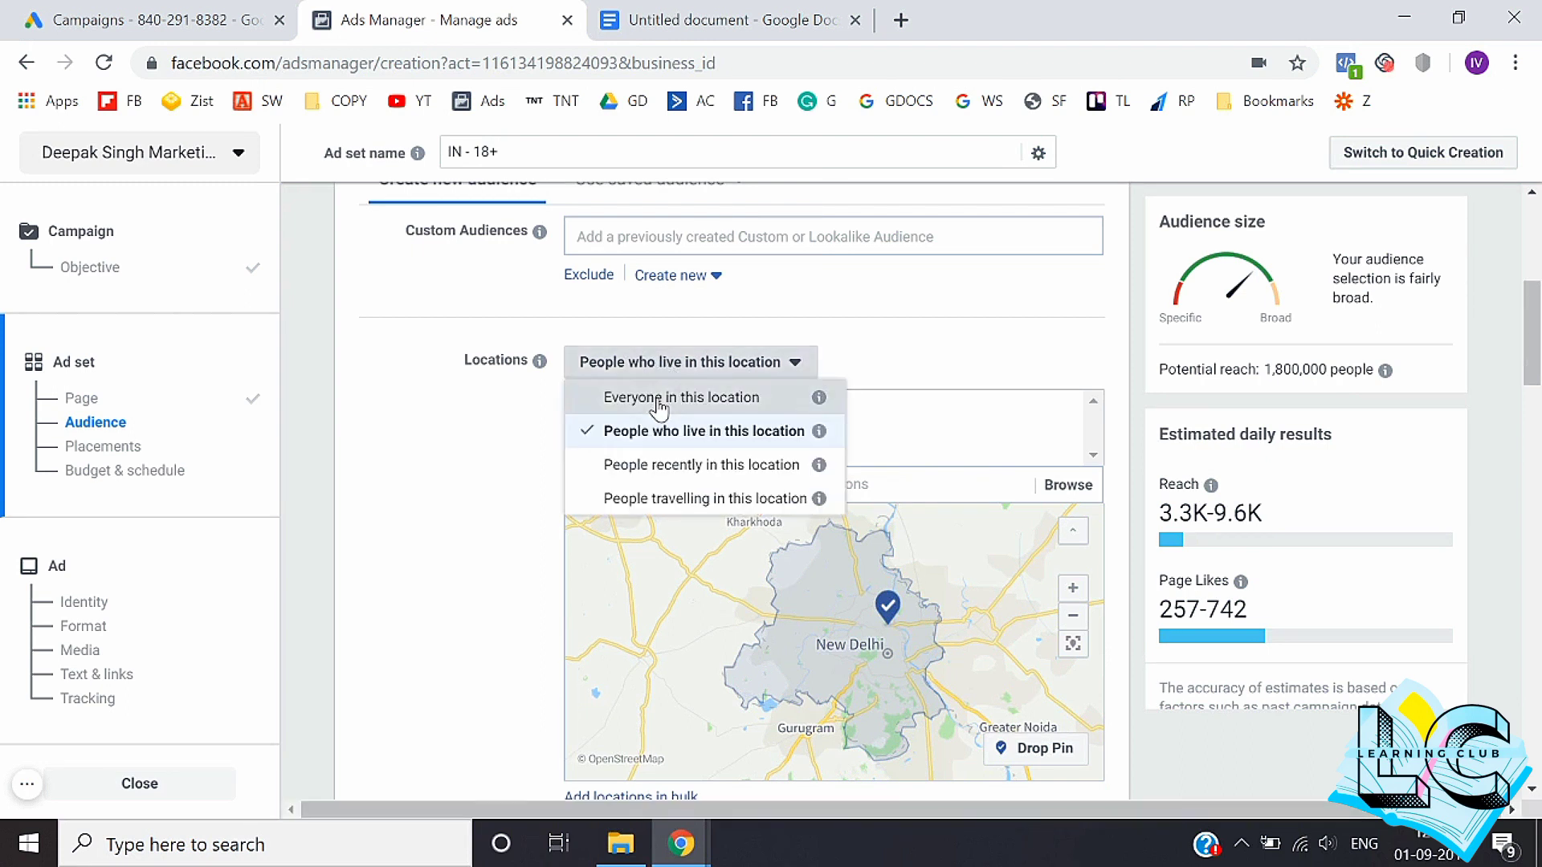
{"action": "left_click", "coordinate": [661, 399]}
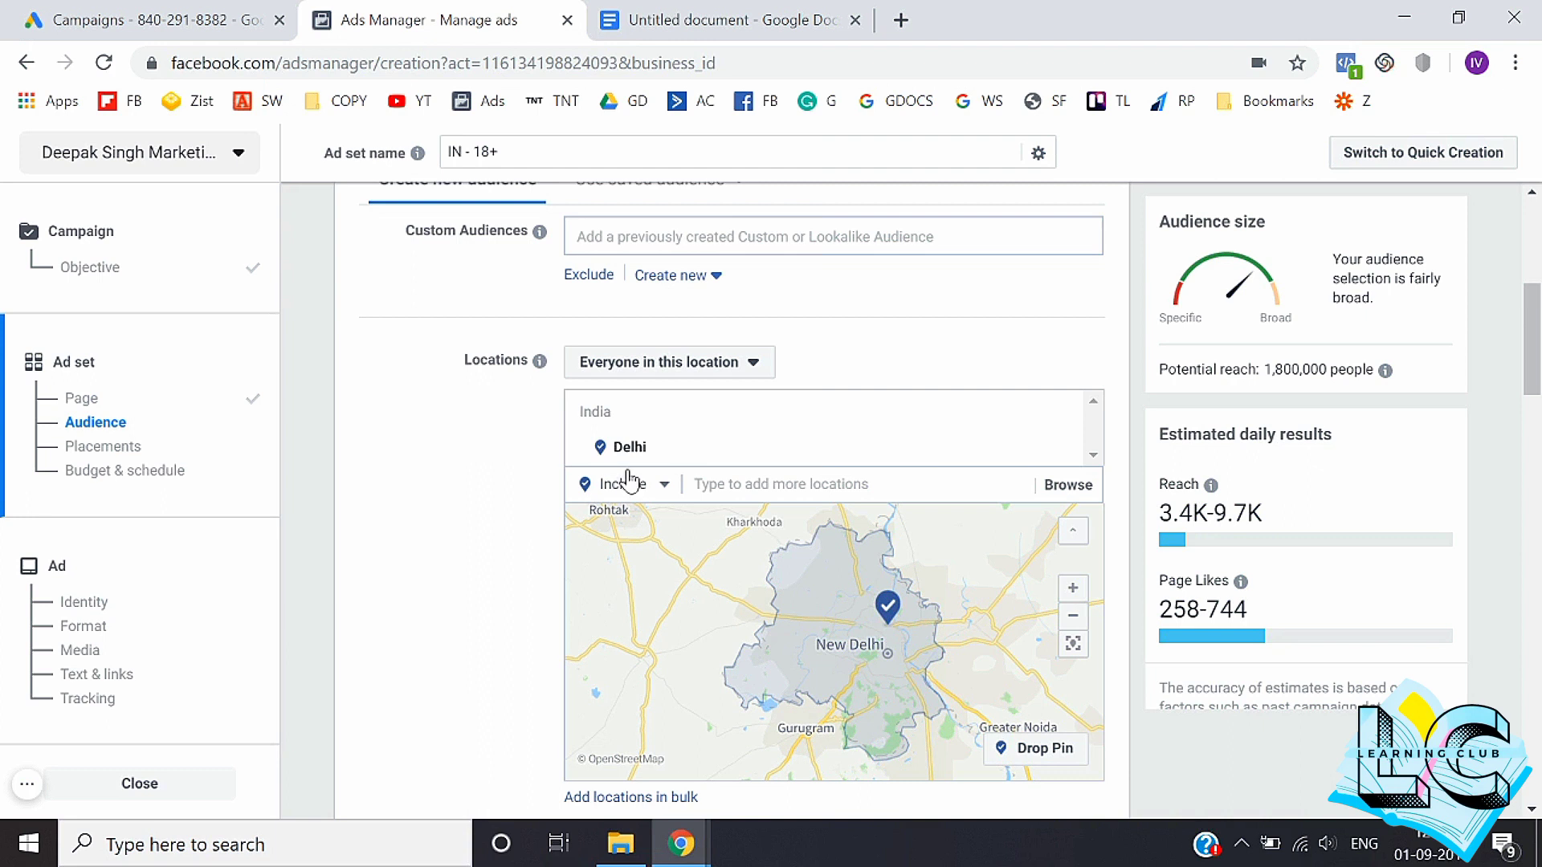
{"action": "left_click", "coordinate": [727, 364]}
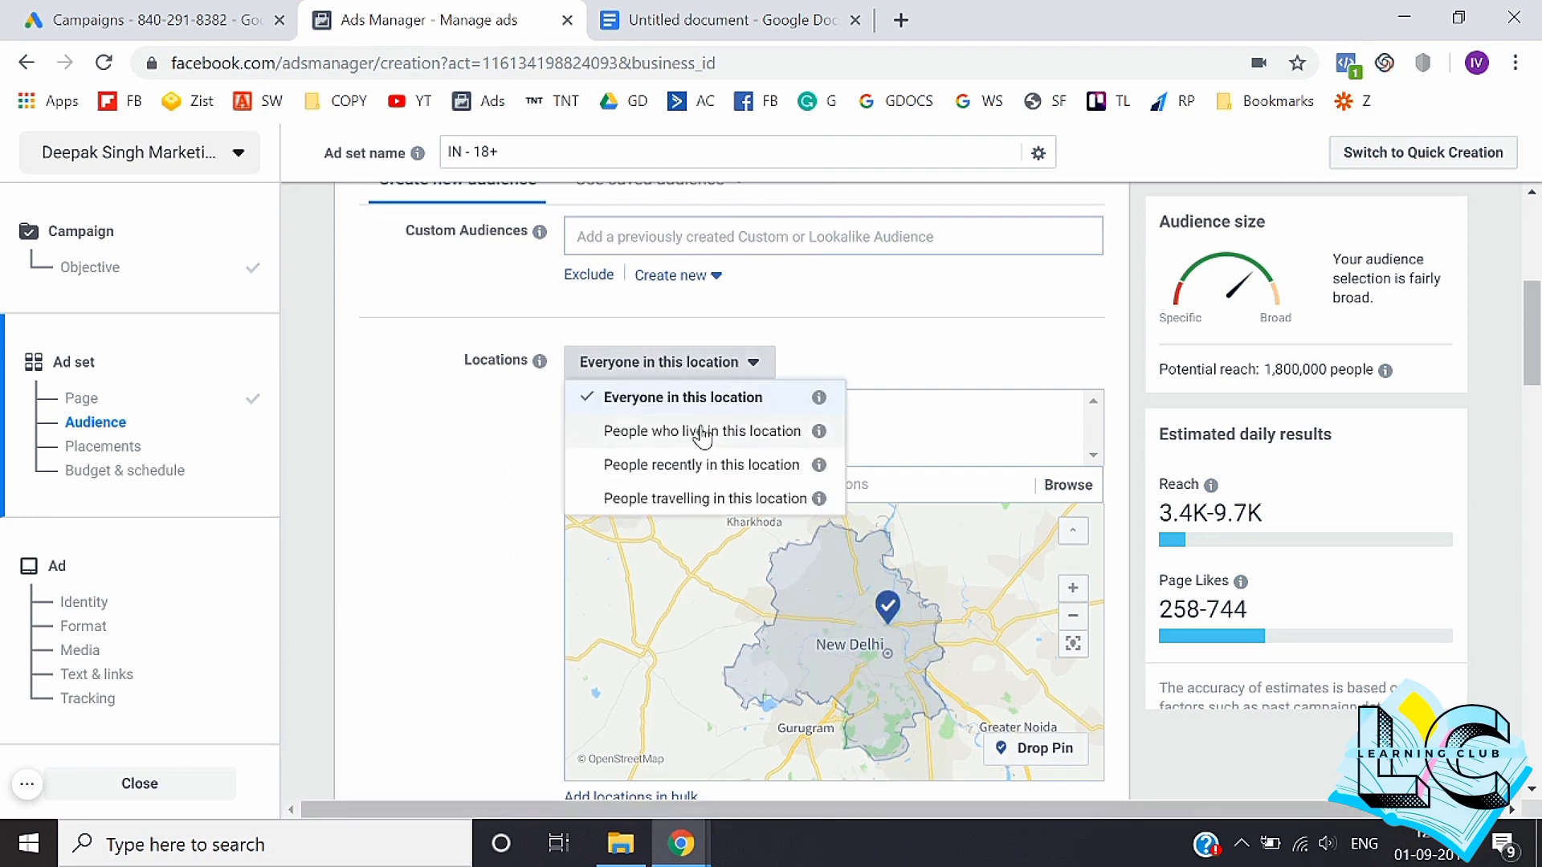
{"action": "left_click", "coordinate": [635, 434]}
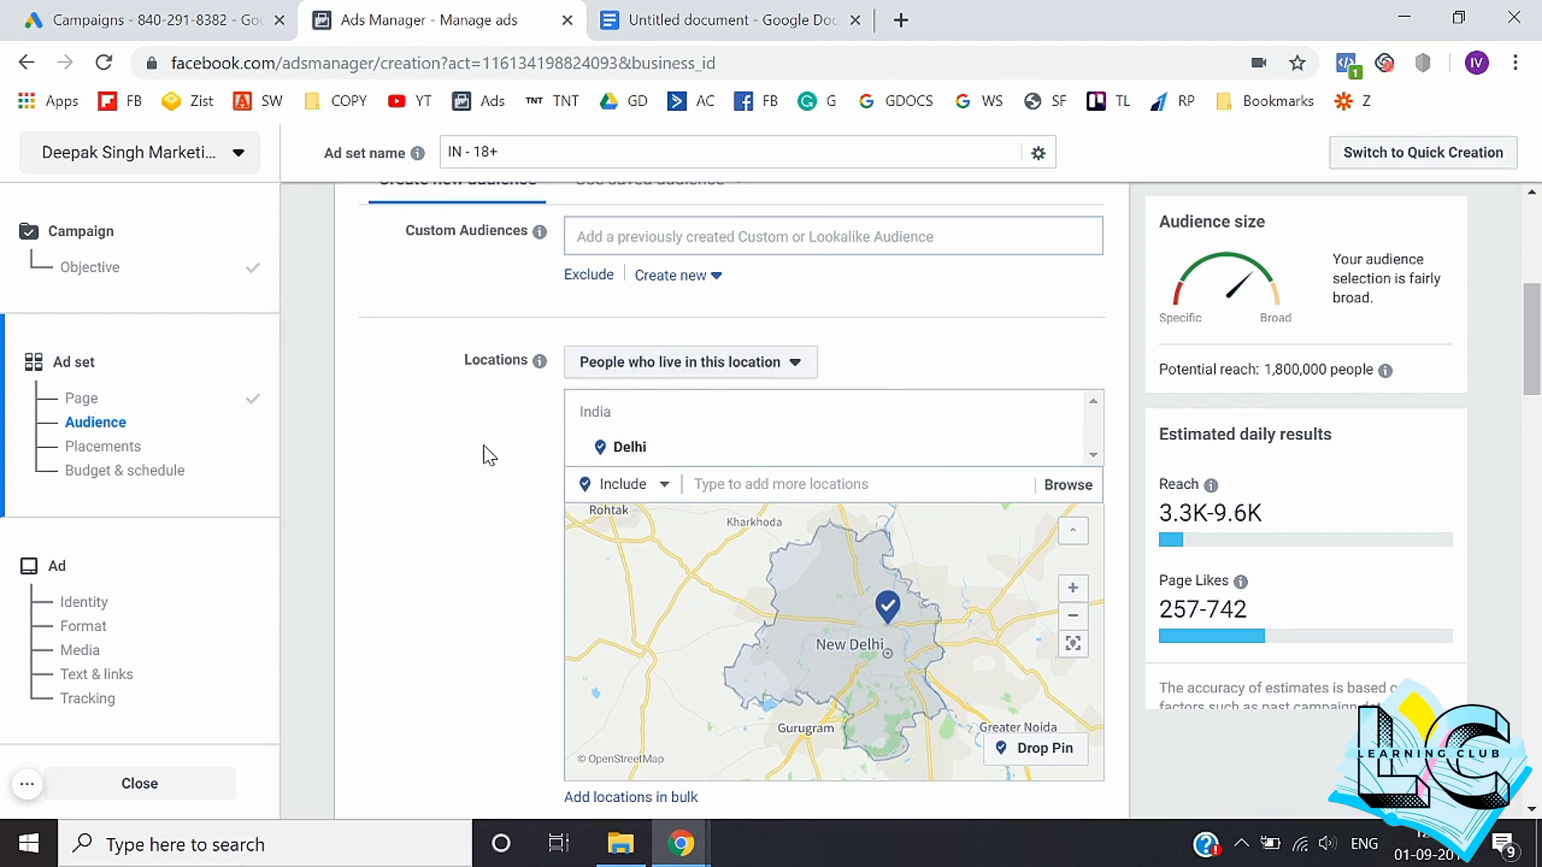
{"action": "left_click", "coordinate": [678, 373]}
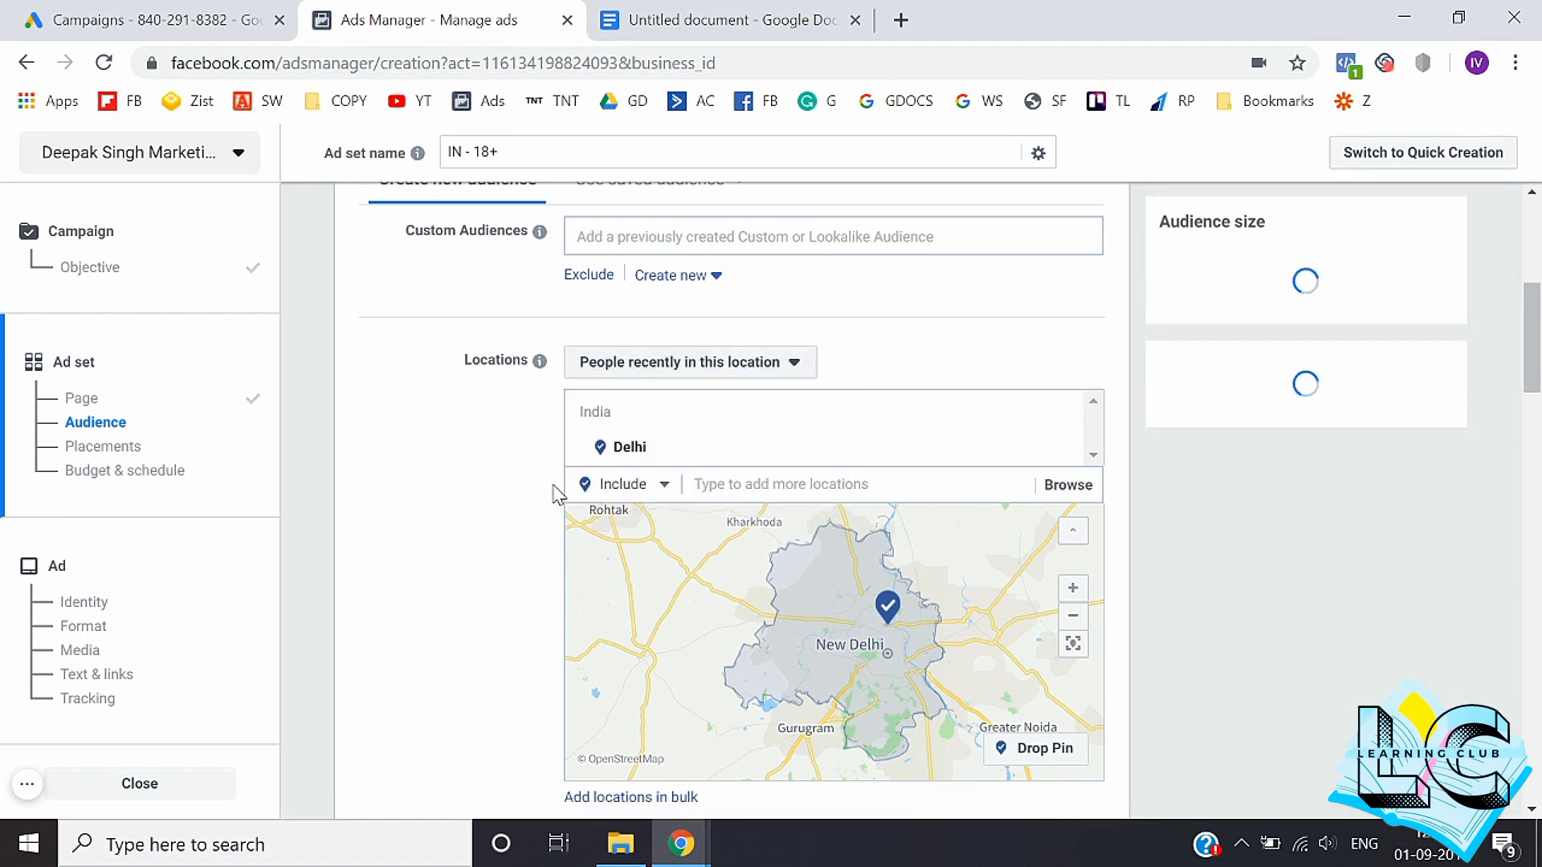
{"action": "left_click", "coordinate": [732, 368]}
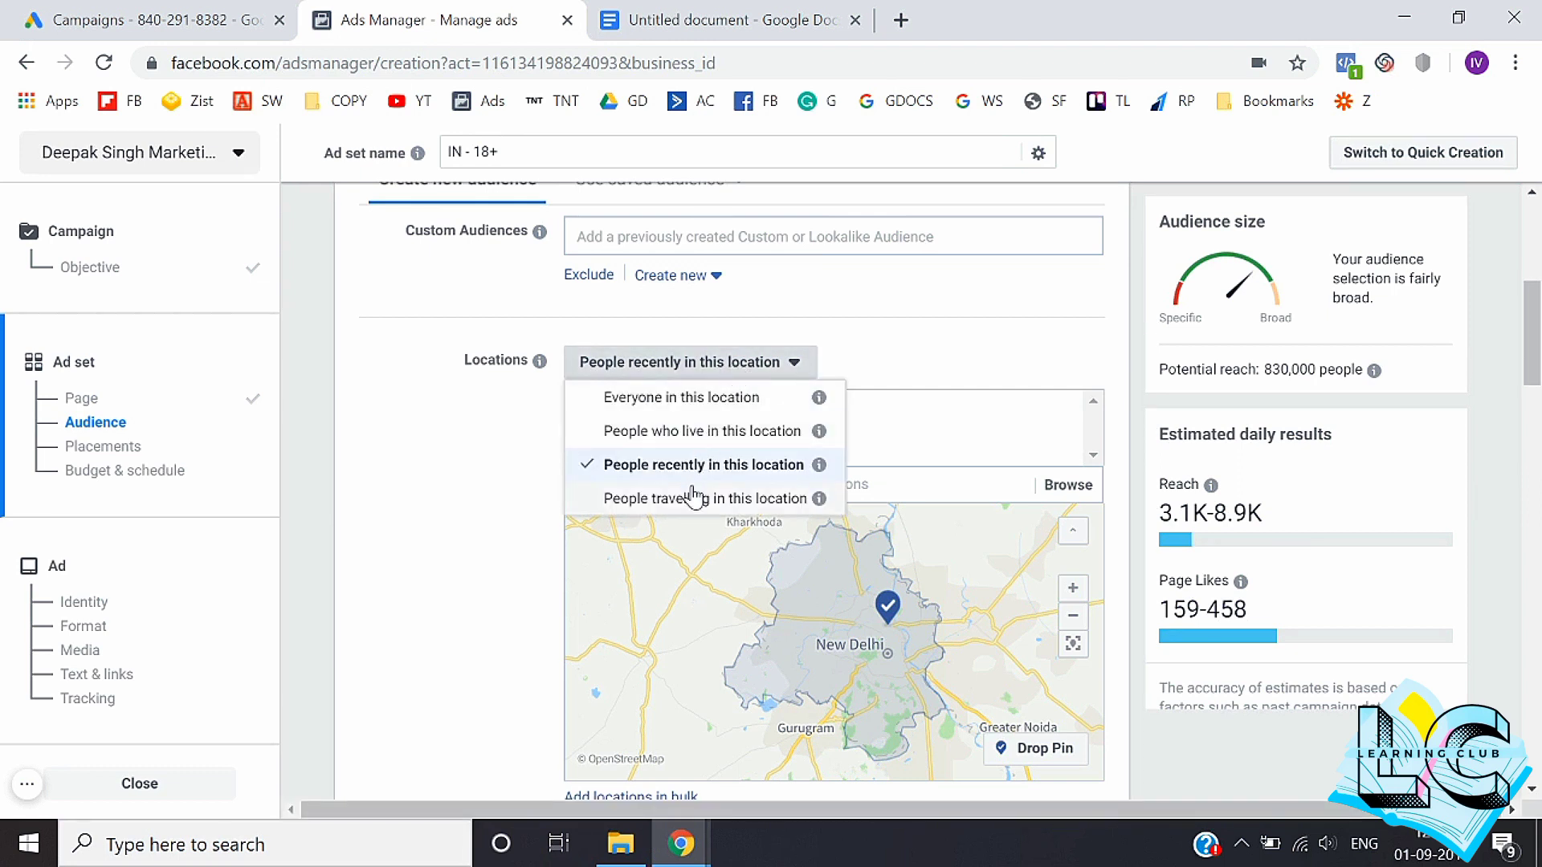
{"action": "left_click", "coordinate": [645, 502]}
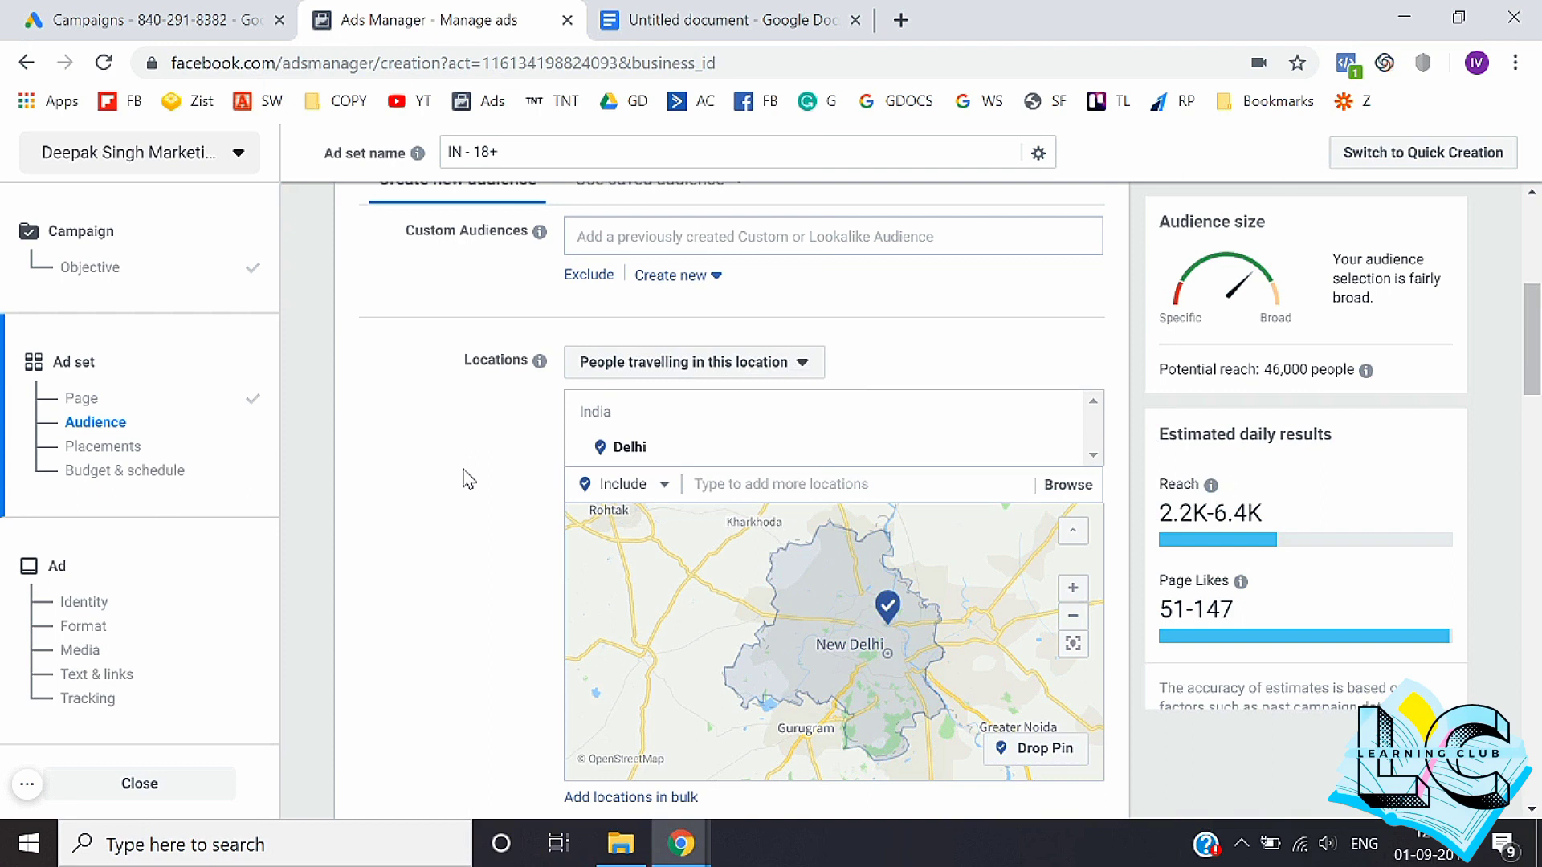
{"action": "left_click", "coordinate": [733, 368]}
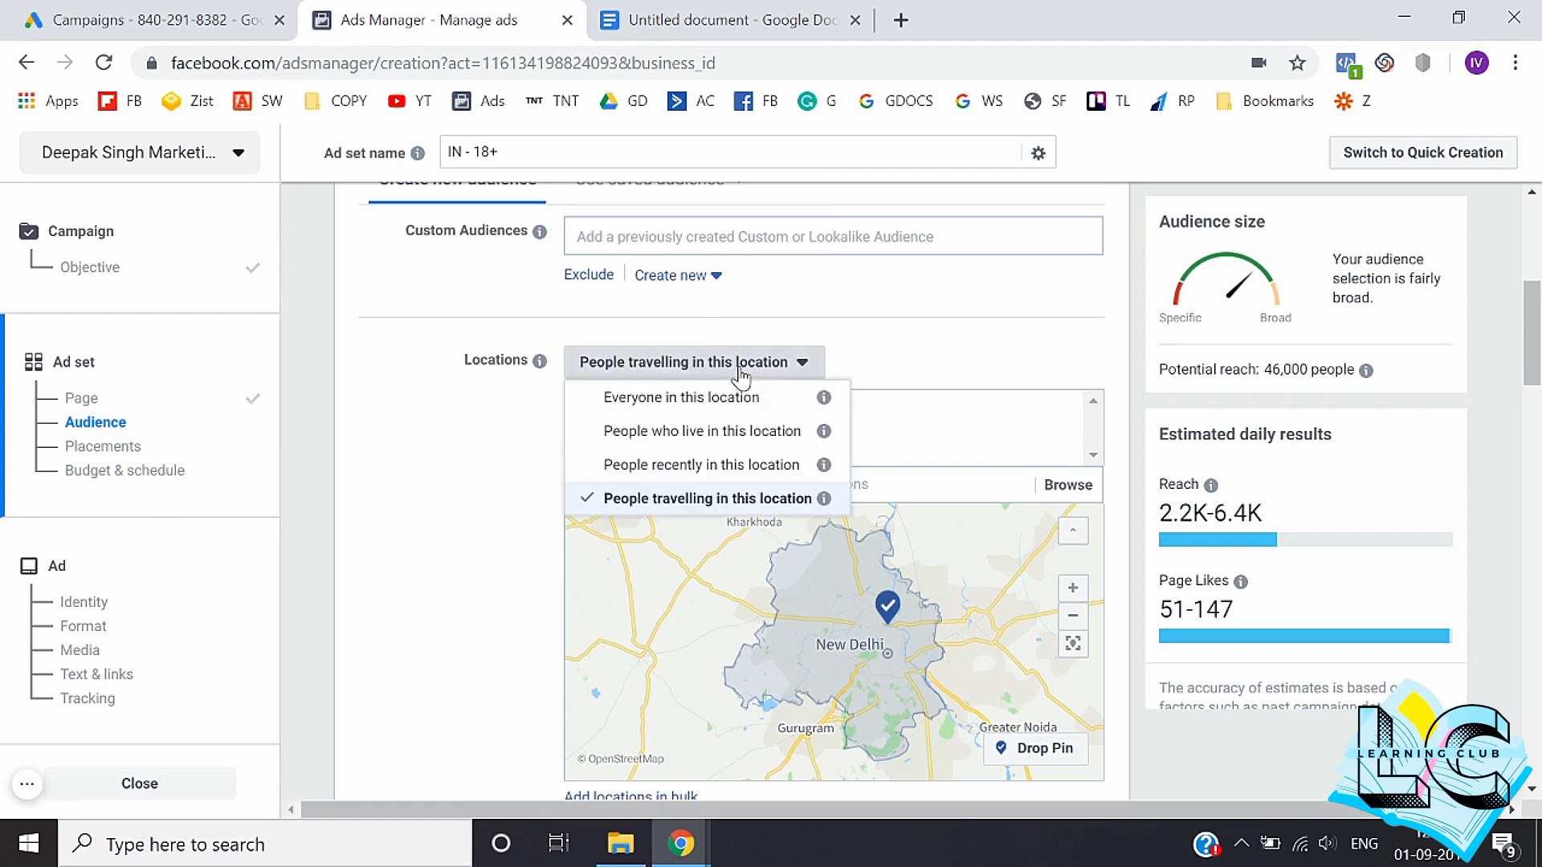
{"action": "left_click", "coordinate": [717, 441]}
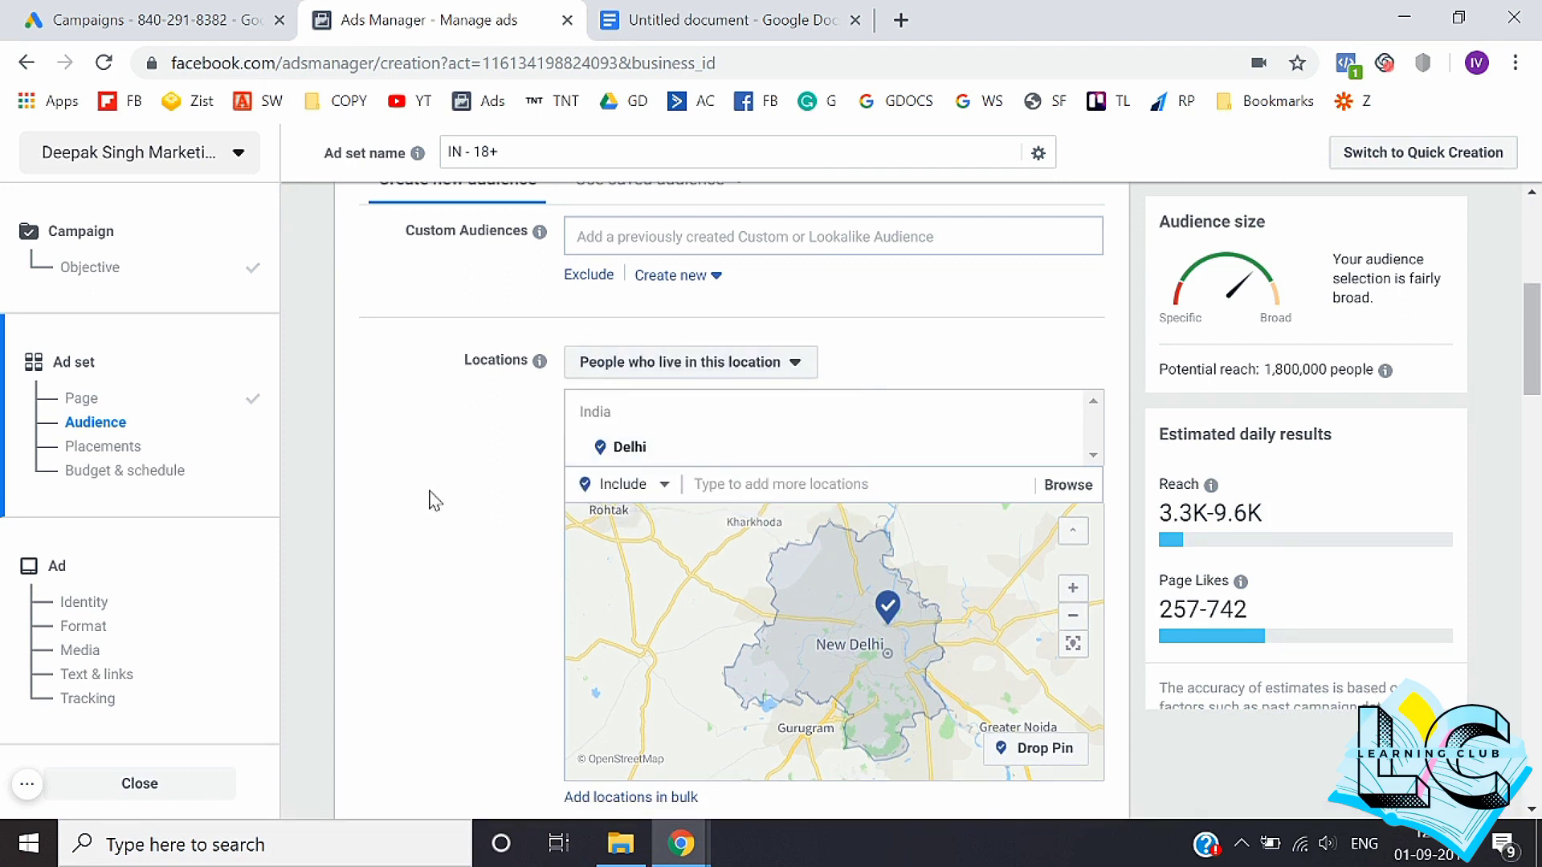
Step: Try an audience age range of 20 to 38 in the ad set
{"action": "scroll", "coordinate": [431, 499], "scroll_direction": "down", "scroll_amount": 5}
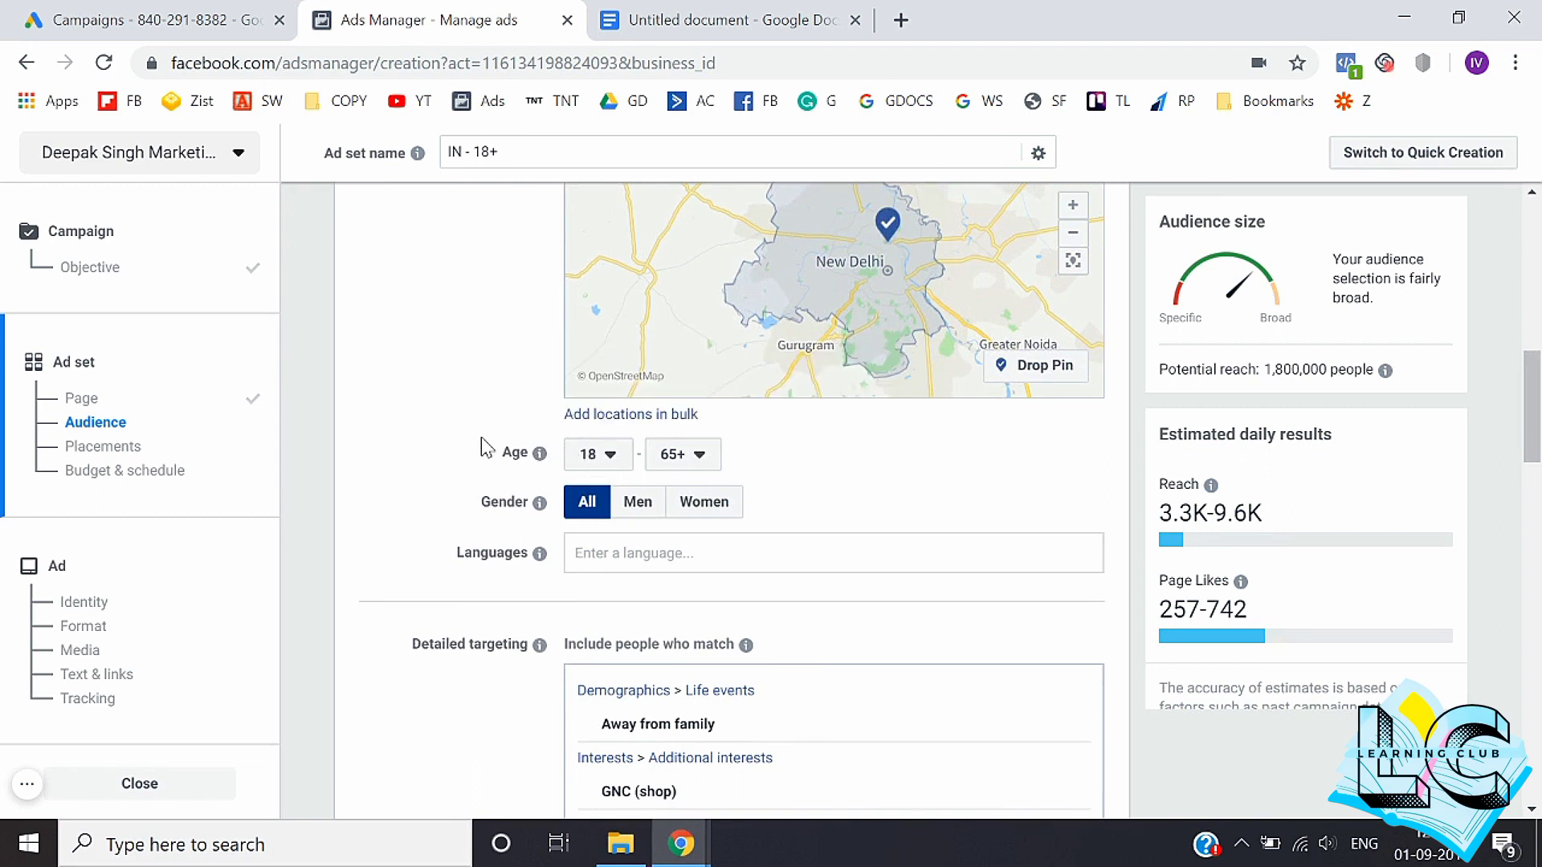
{"action": "mouse_move", "coordinate": [515, 450]}
{"action": "scroll", "coordinate": [508, 456], "scroll_direction": "up", "scroll_amount": 2}
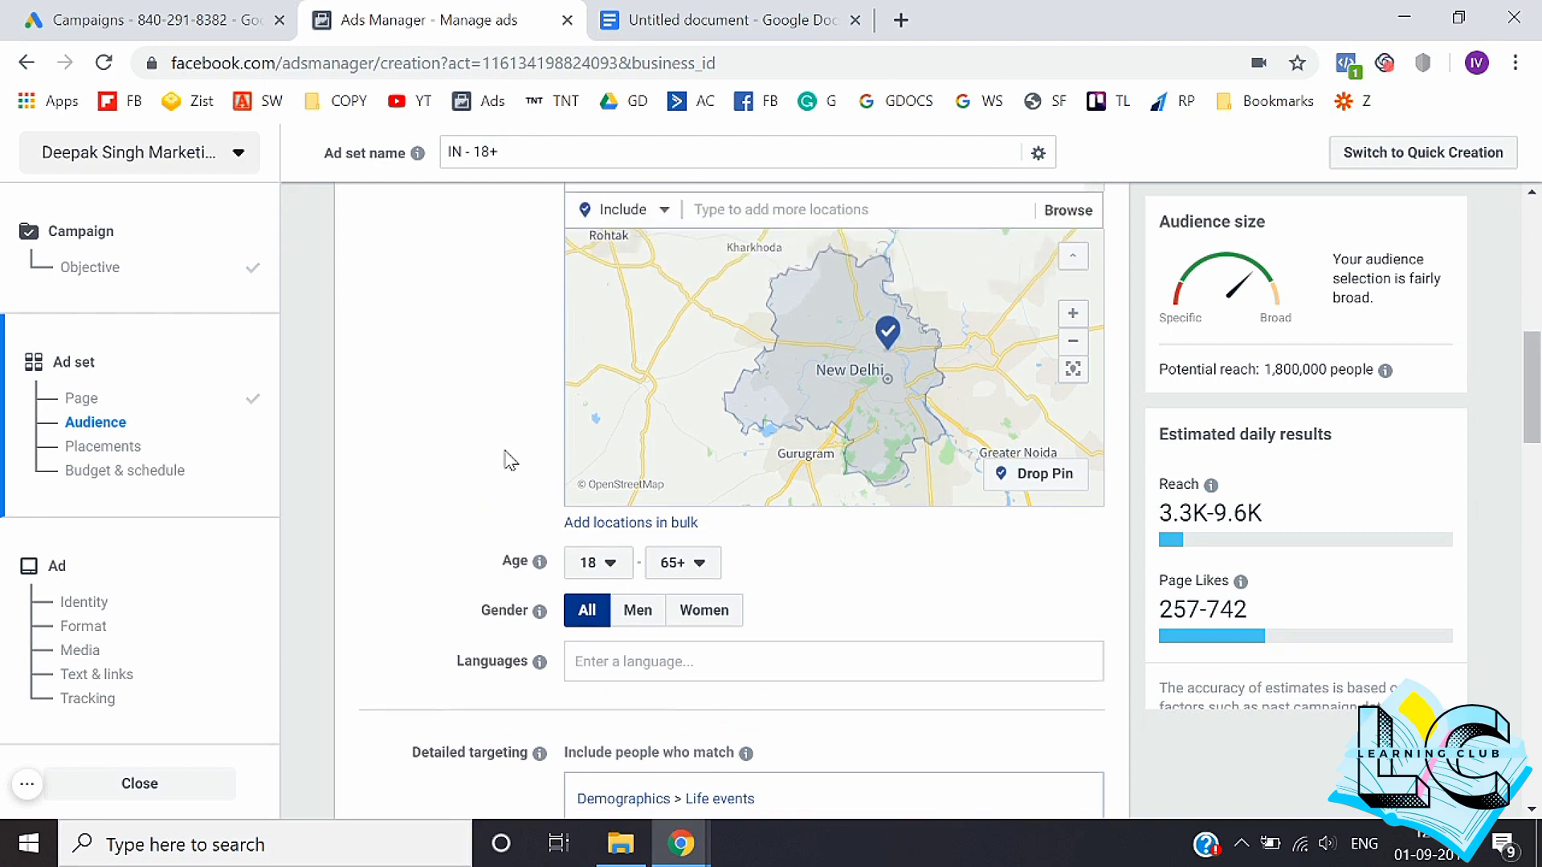
{"action": "scroll", "coordinate": [509, 461], "scroll_direction": "down", "scroll_amount": 1}
{"action": "left_click", "coordinate": [590, 487]}
{"action": "scroll", "coordinate": [613, 610], "scroll_direction": "down", "scroll_amount": 1}
{"action": "scroll", "coordinate": [616, 686], "scroll_direction": "down", "scroll_amount": 1}
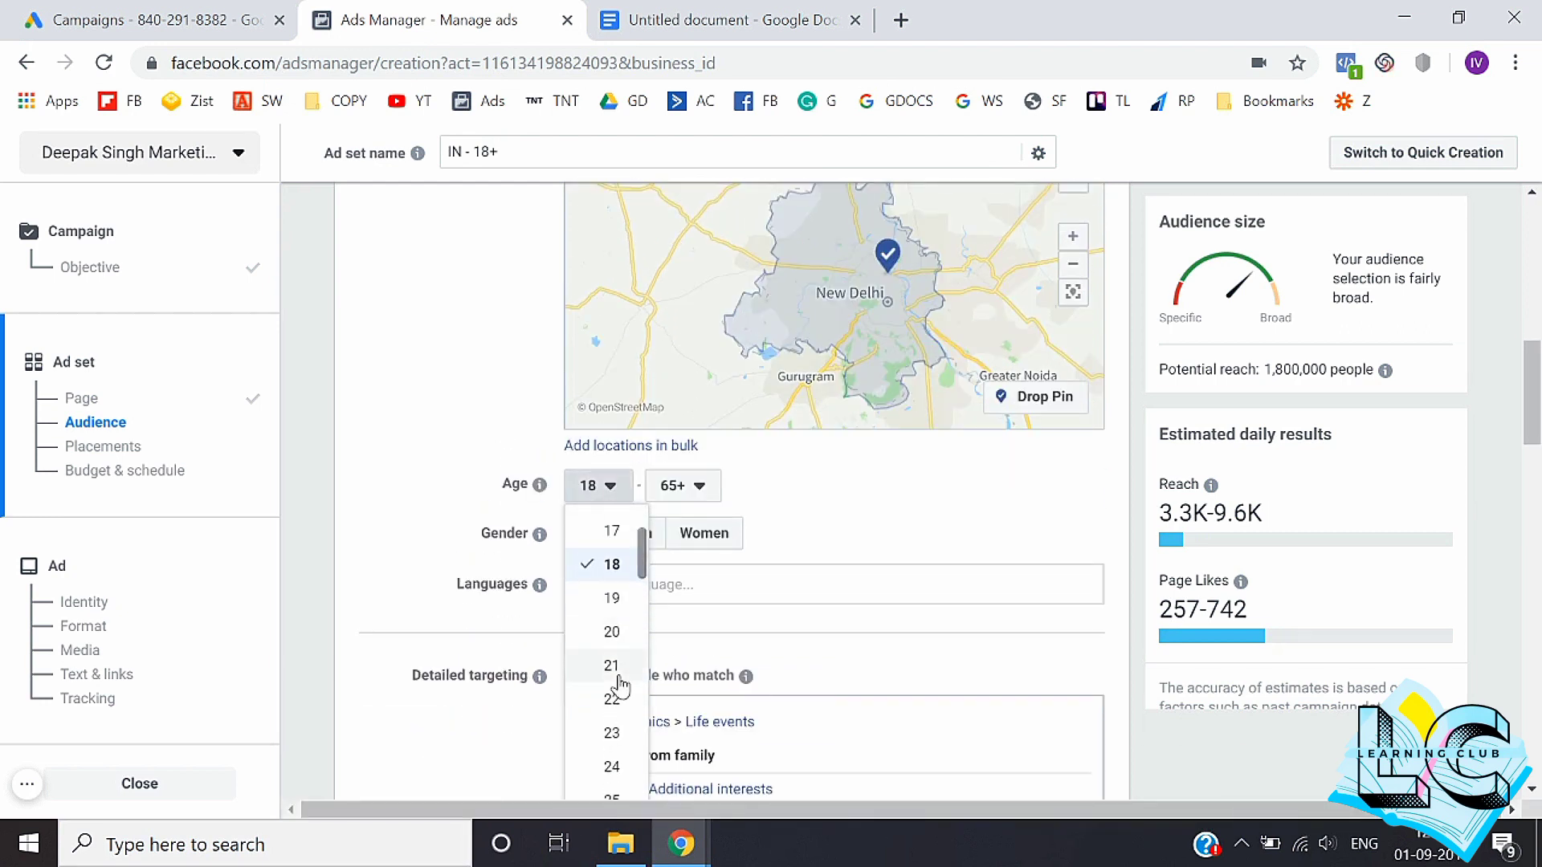
{"action": "left_click", "coordinate": [617, 627]}
{"action": "left_click", "coordinate": [686, 484]}
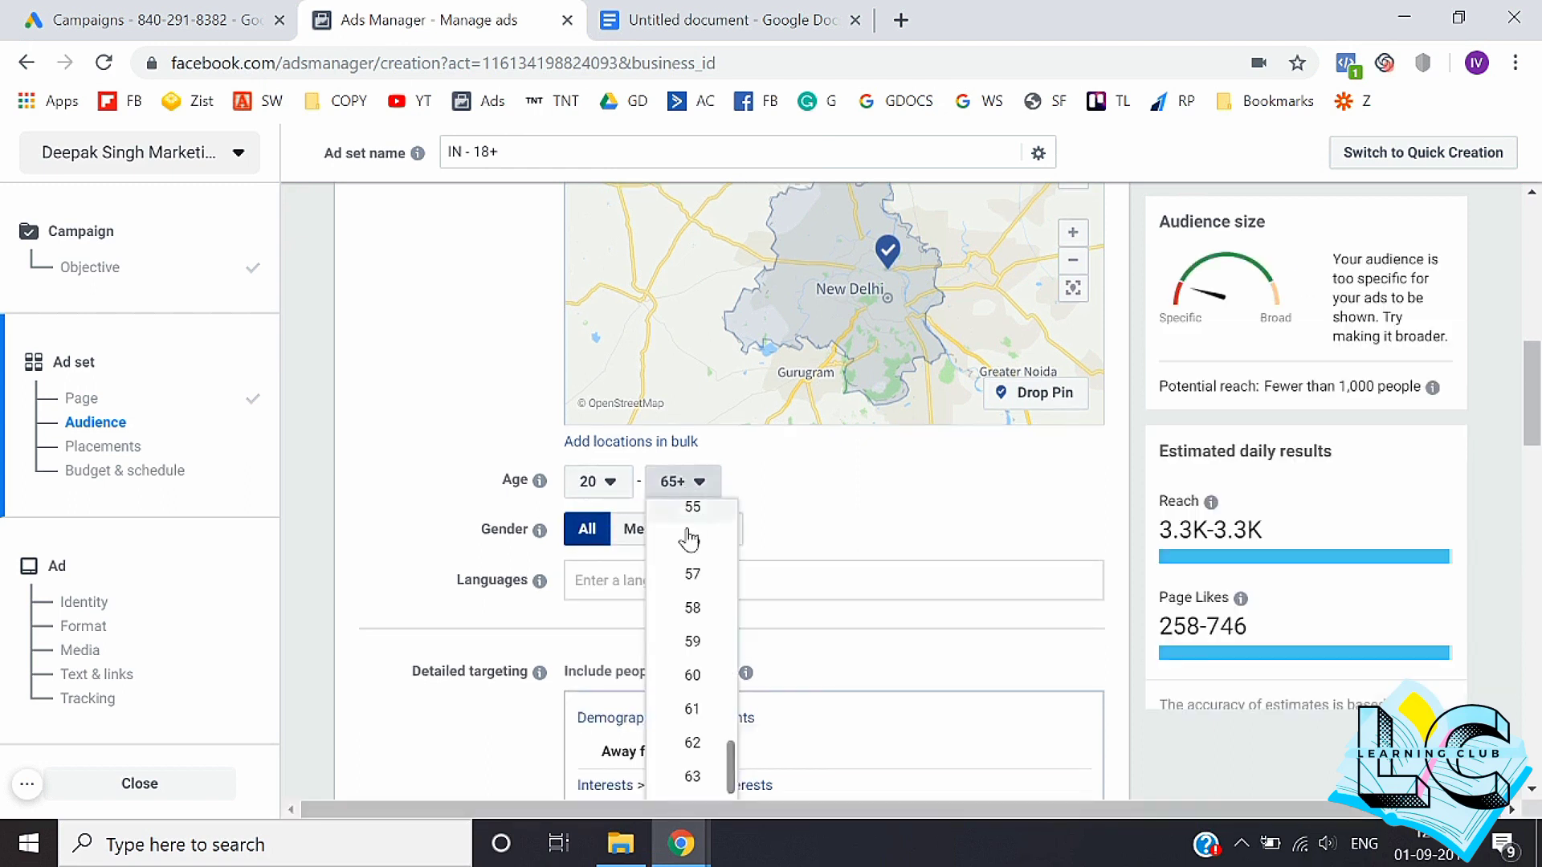
{"action": "scroll", "coordinate": [691, 546], "scroll_direction": "up", "scroll_amount": 6}
{"action": "scroll", "coordinate": [696, 557], "scroll_direction": "up", "scroll_amount": 1}
{"action": "left_click", "coordinate": [695, 547]}
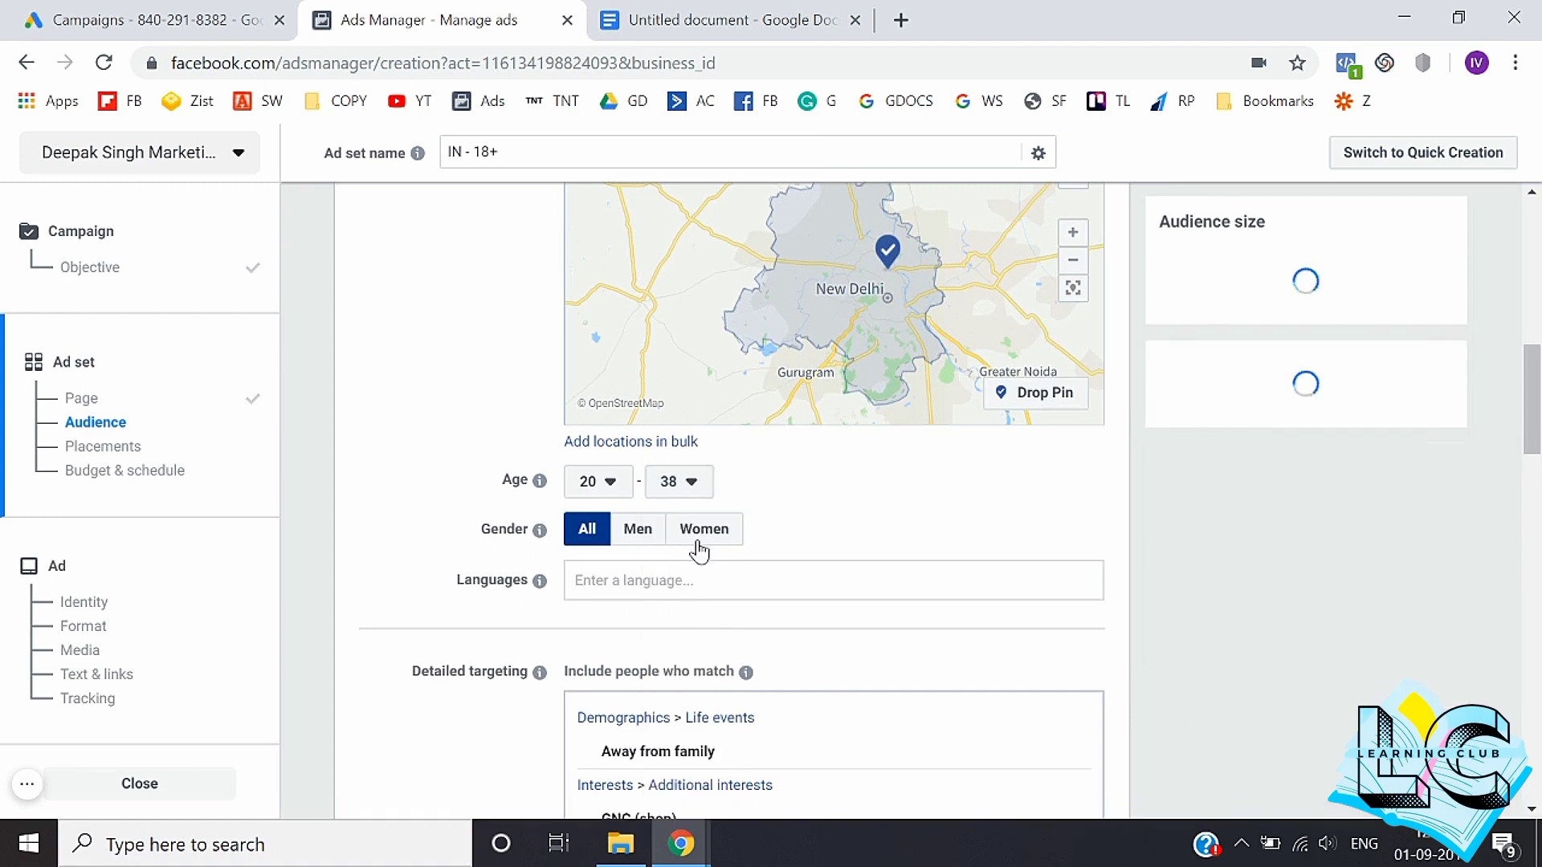
Step: Return the audience age range to 18 to 65+
{"action": "left_click", "coordinate": [595, 481]}
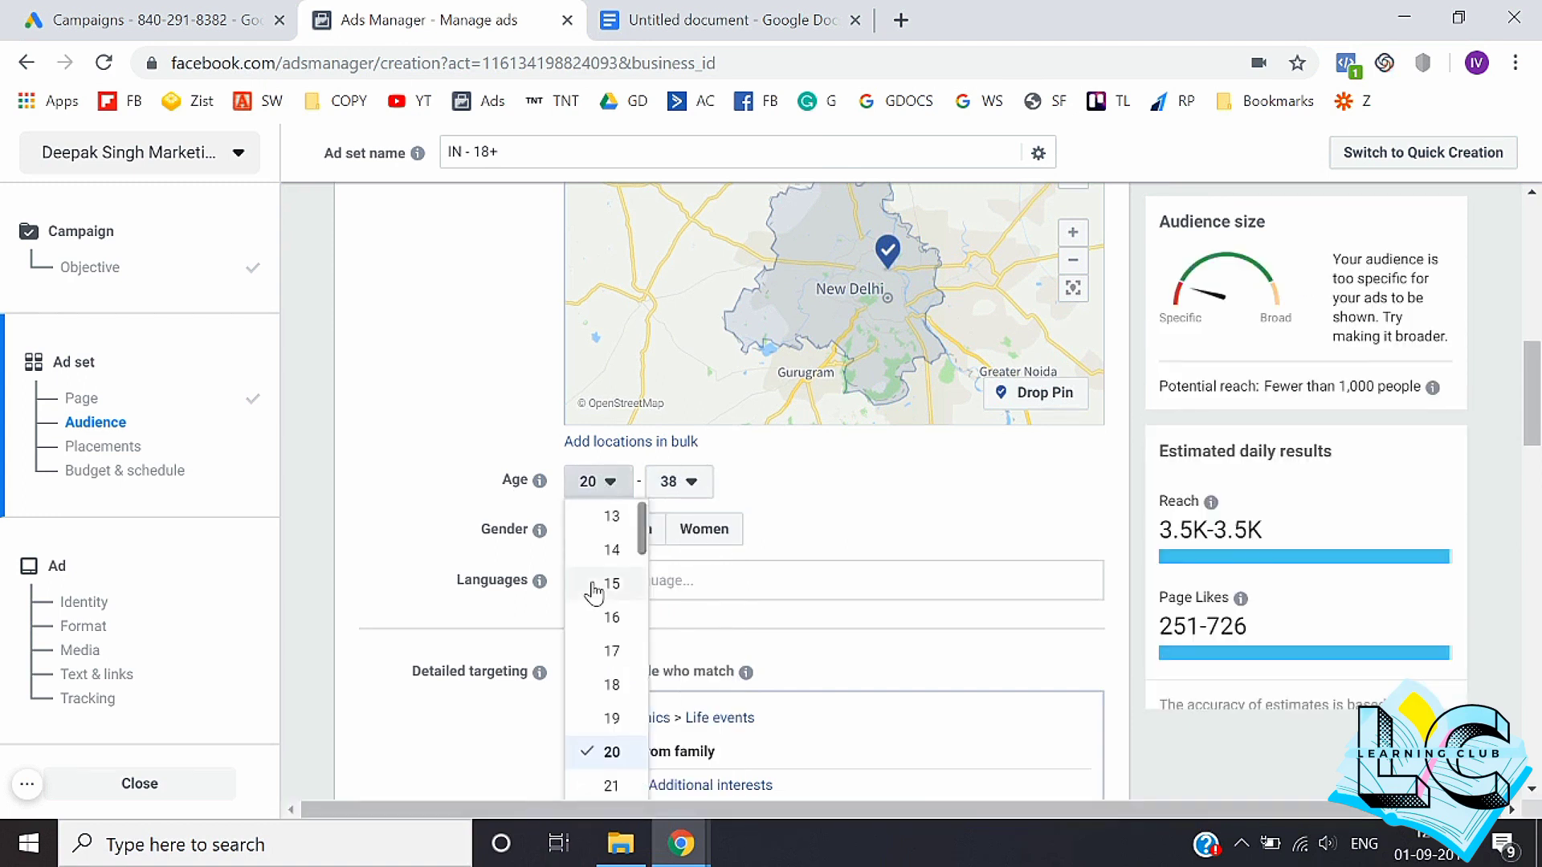
{"action": "scroll", "coordinate": [635, 692], "scroll_direction": "down", "scroll_amount": 1}
{"action": "left_click_drag", "start_coordinate": [626, 630], "coordinate": [678, 485]}
{"action": "left_click", "coordinate": [616, 686]}
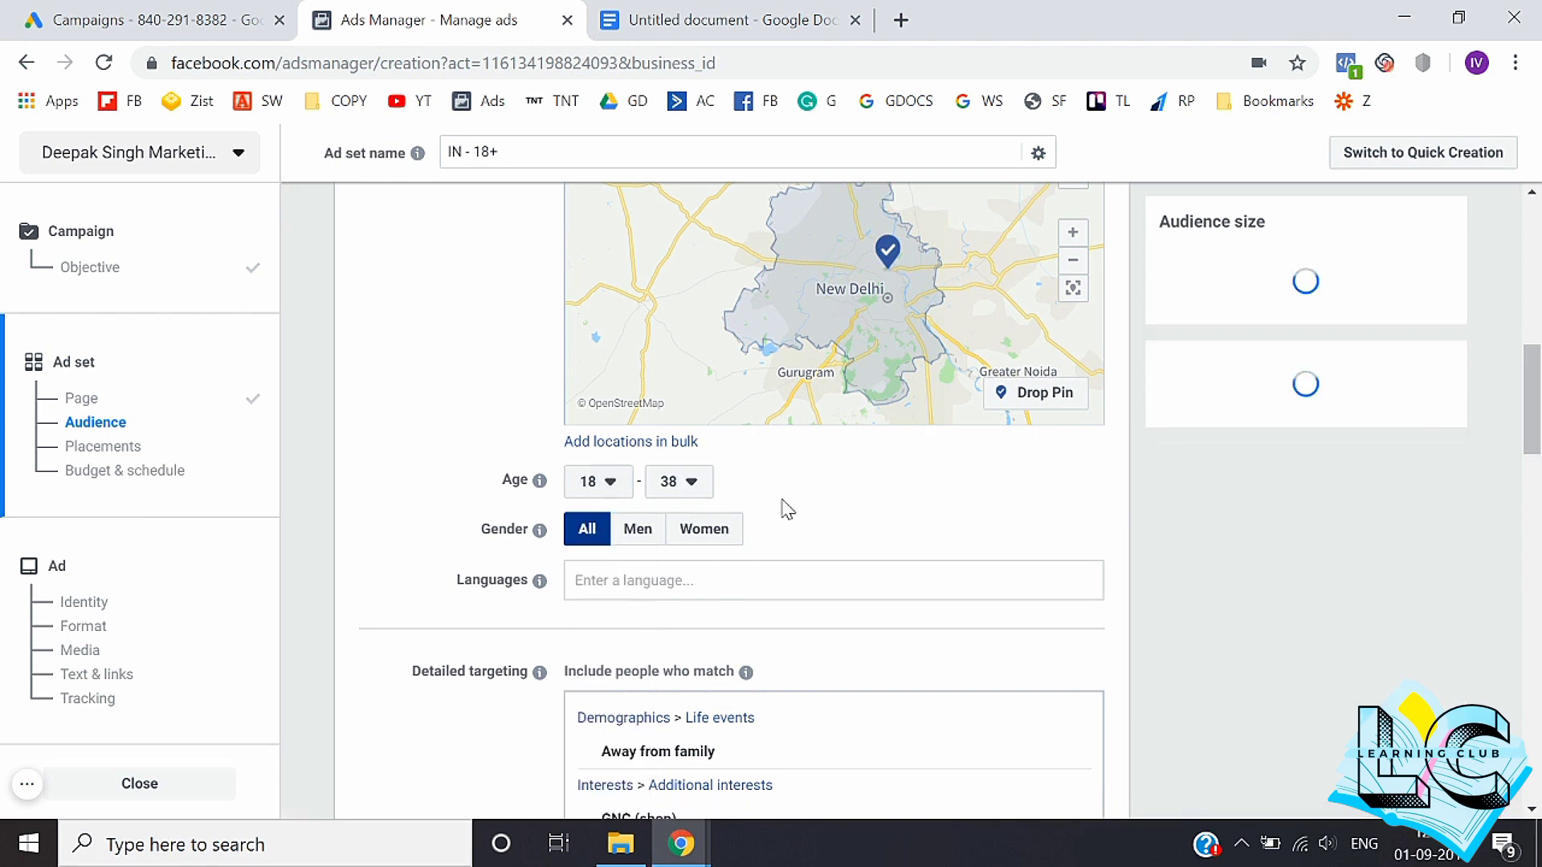
{"action": "left_click", "coordinate": [687, 483]}
{"action": "scroll", "coordinate": [697, 617], "scroll_direction": "down", "scroll_amount": 5}
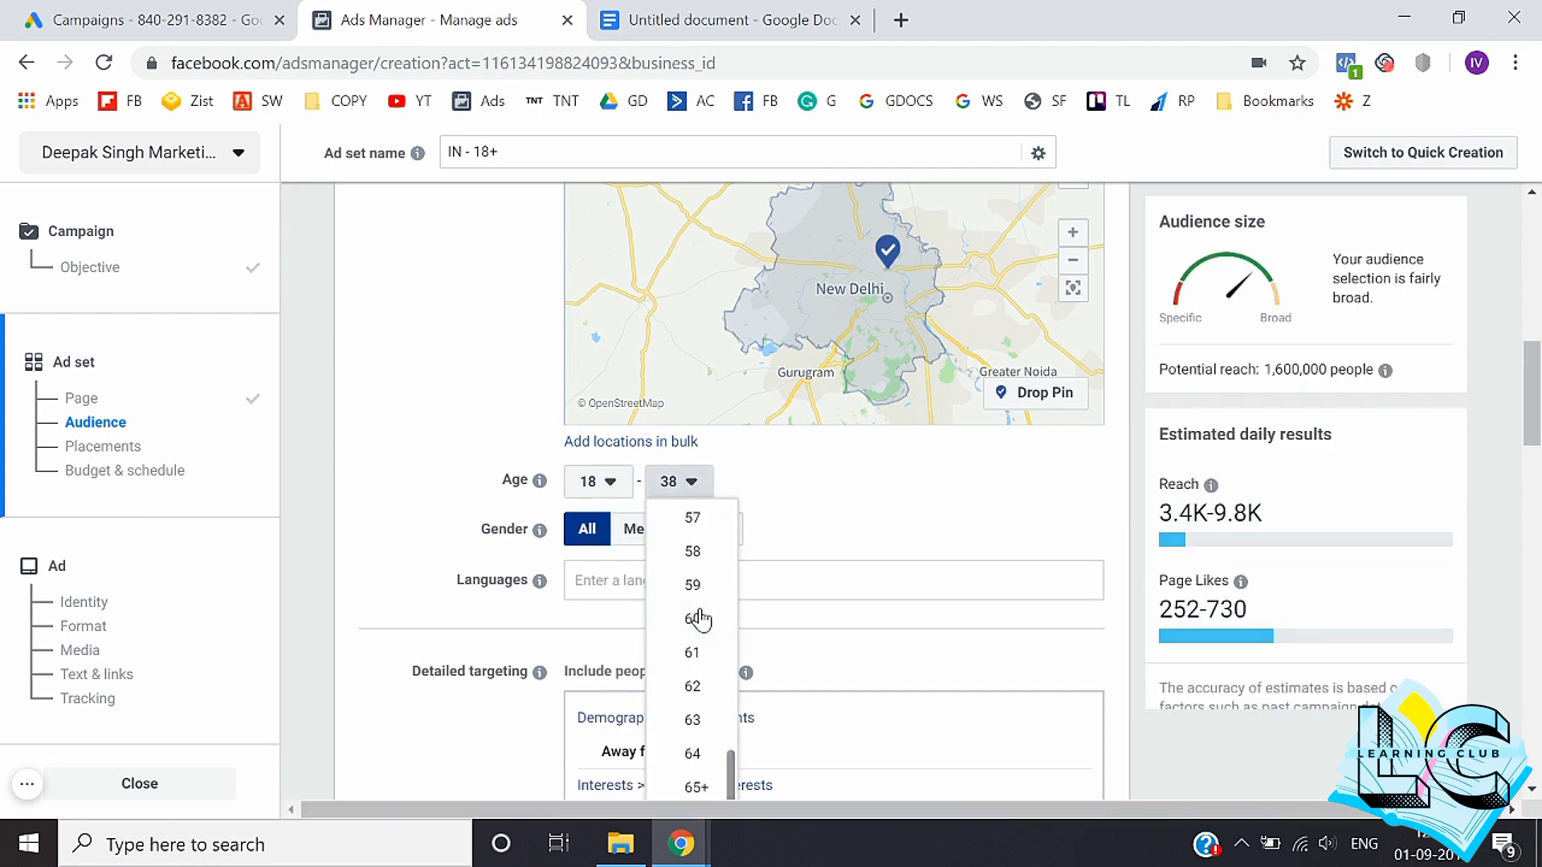
{"action": "left_click", "coordinate": [699, 786]}
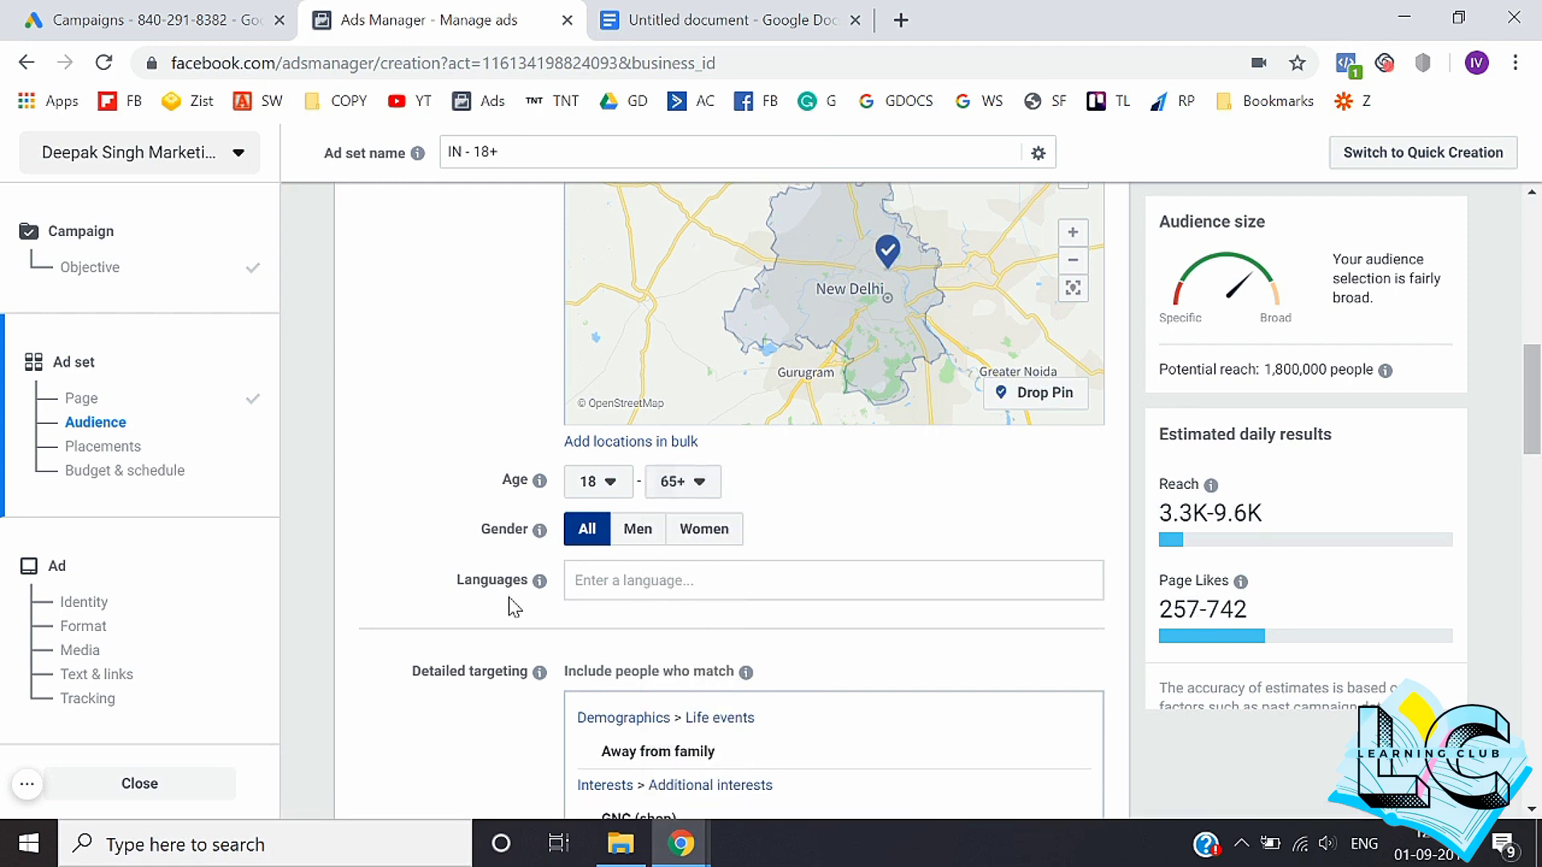
Step: Remove Away from family, GNC (shop) and Digital marketing from the audience's detailed targeting
{"action": "scroll", "coordinate": [485, 578], "scroll_direction": "down", "scroll_amount": 1}
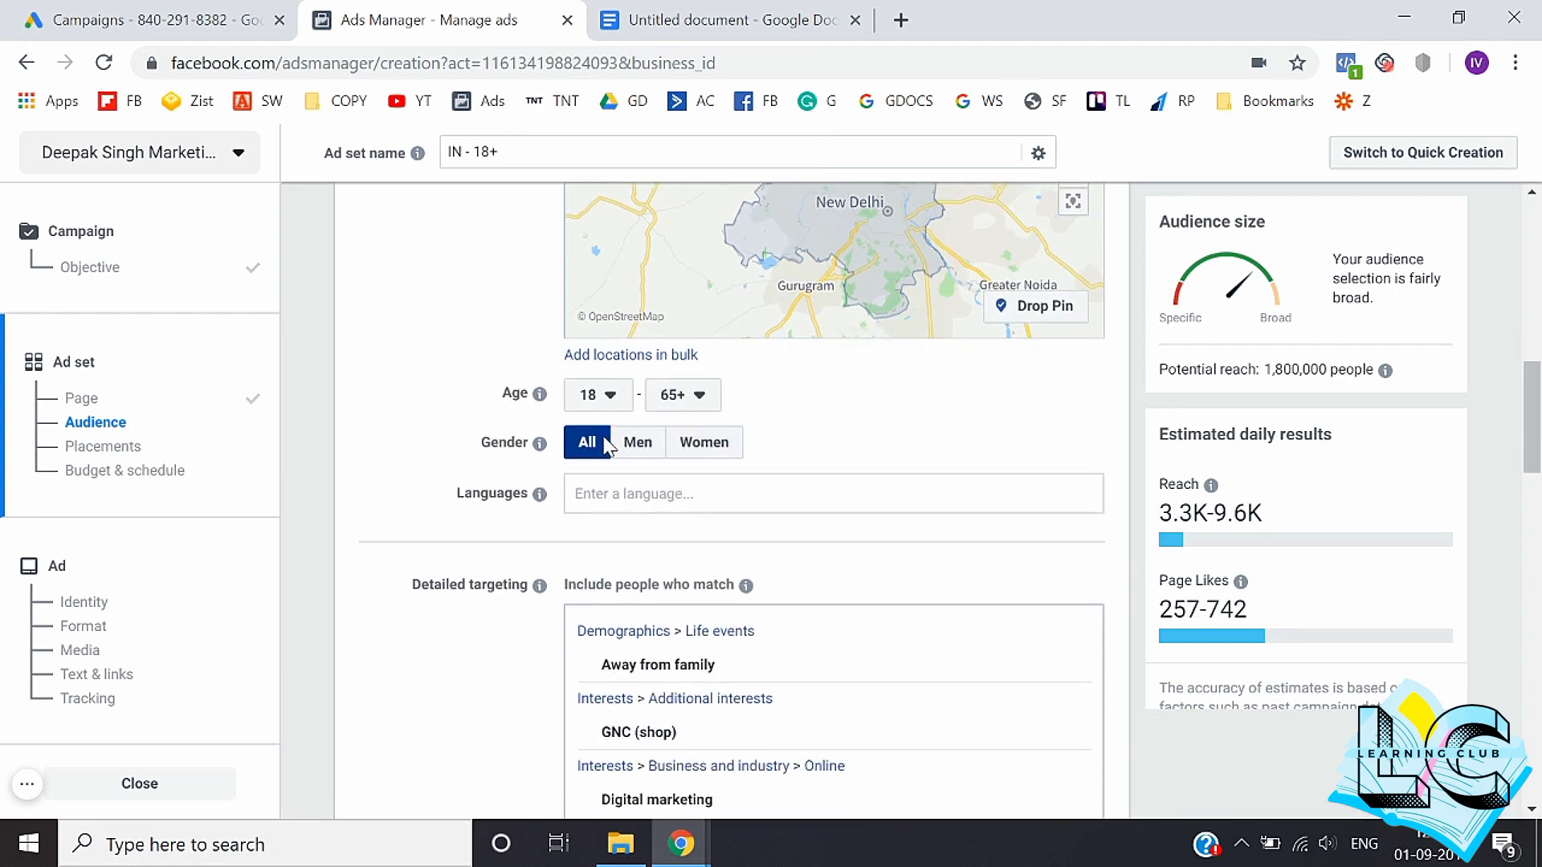
{"action": "scroll", "coordinate": [504, 562], "scroll_direction": "down", "scroll_amount": 1}
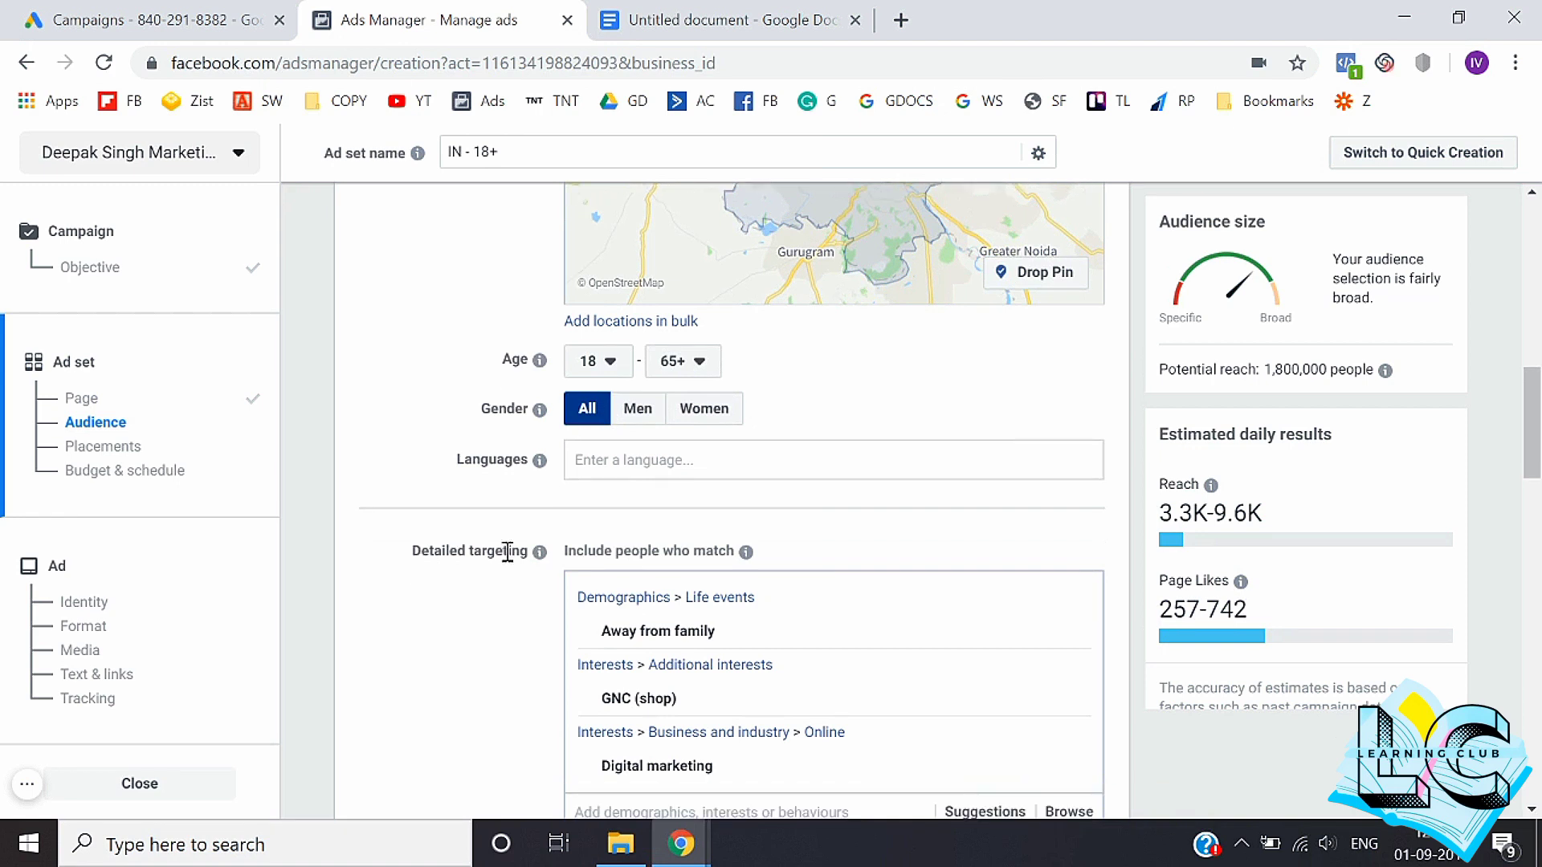
{"action": "mouse_move", "coordinate": [991, 595]}
{"action": "left_click", "coordinate": [1072, 599]}
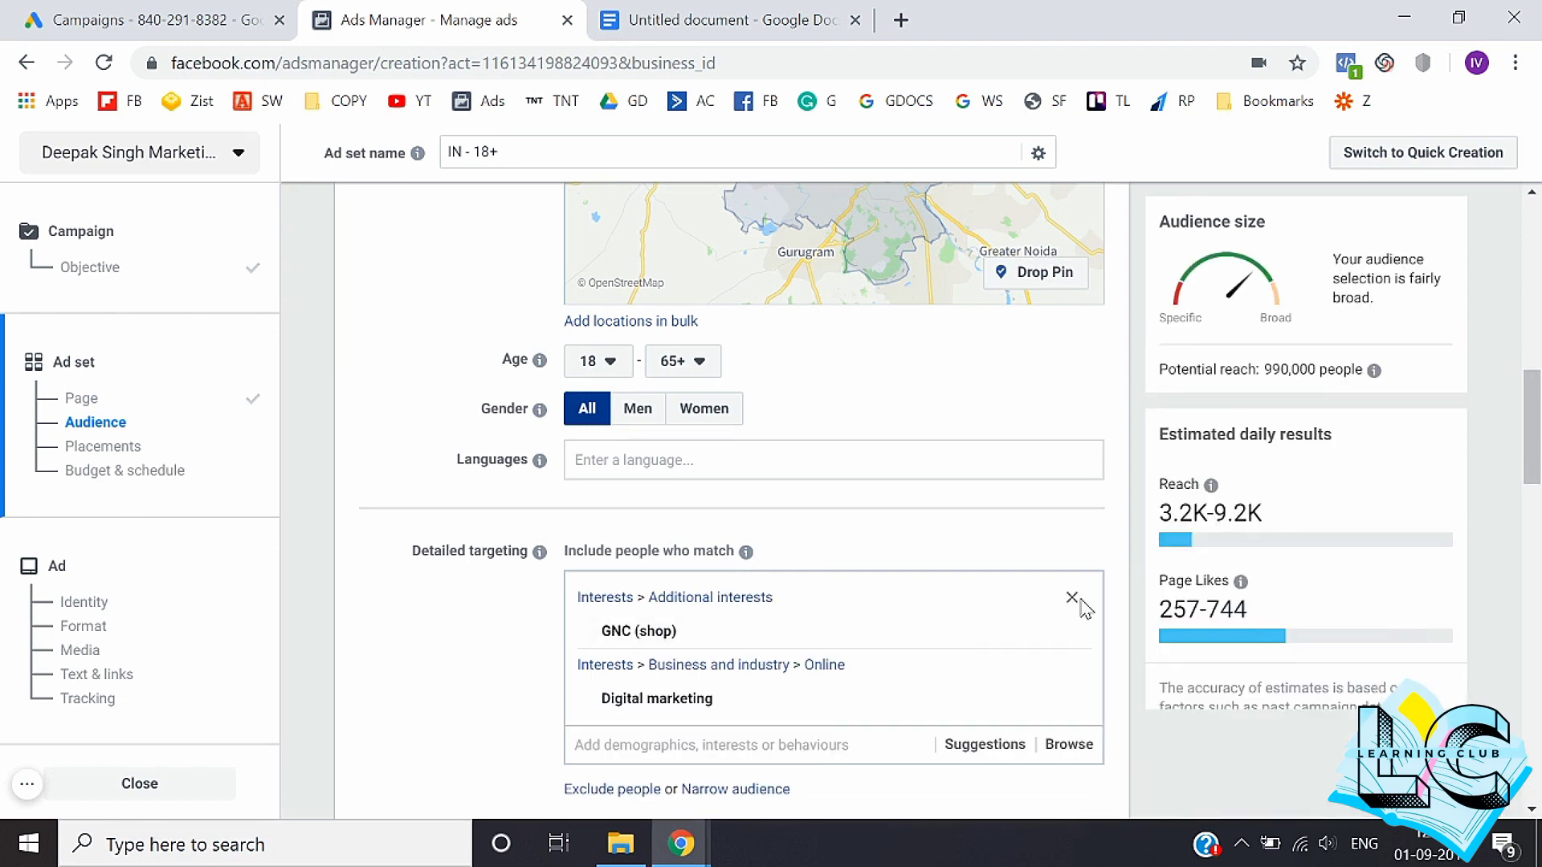
{"action": "left_click", "coordinate": [1072, 598]}
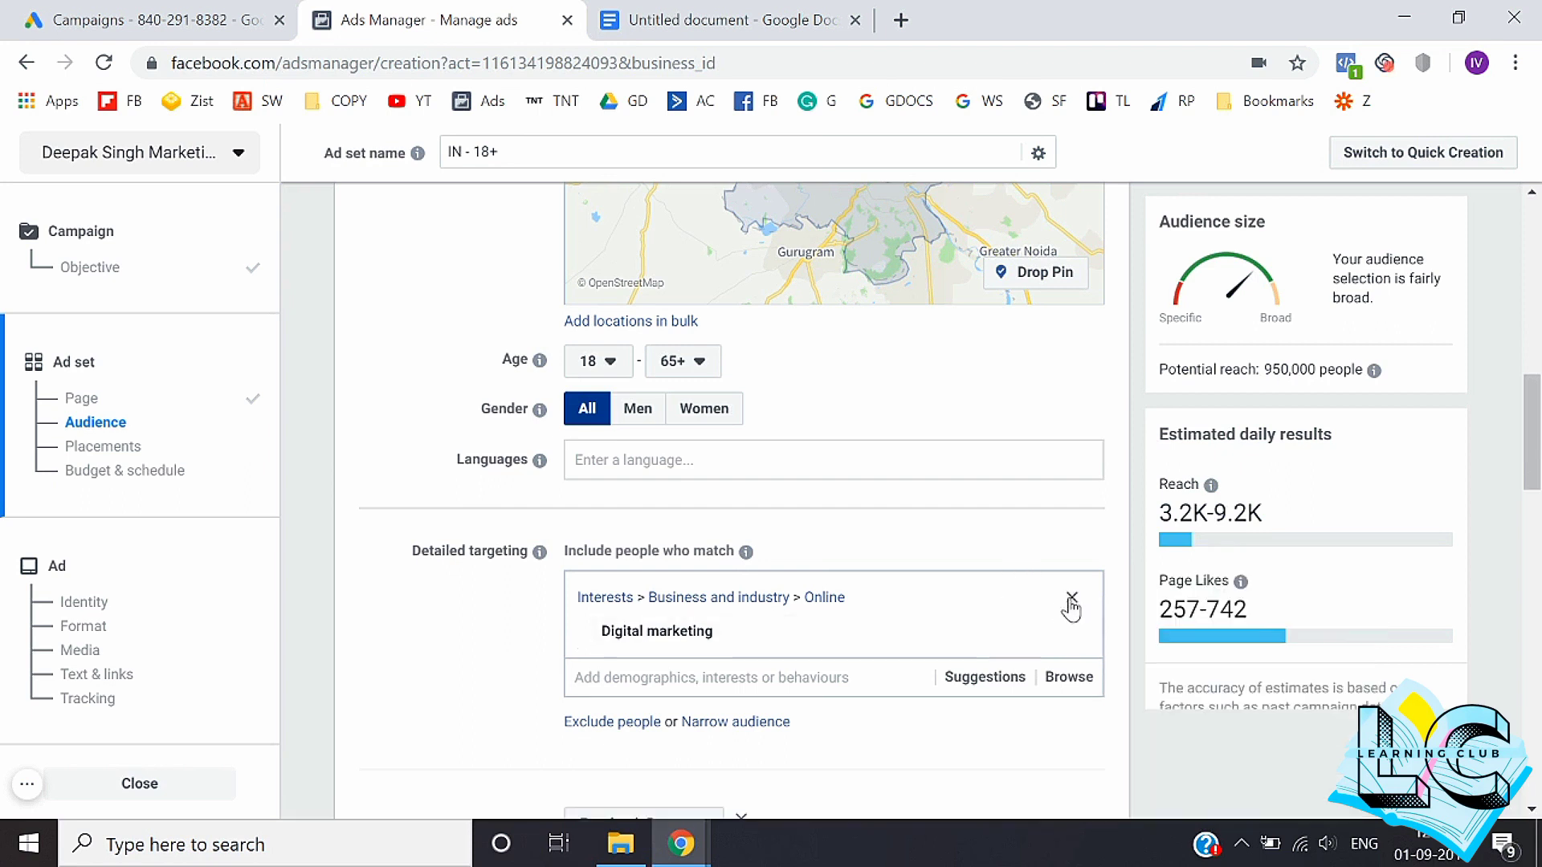
{"action": "left_click", "coordinate": [1072, 599]}
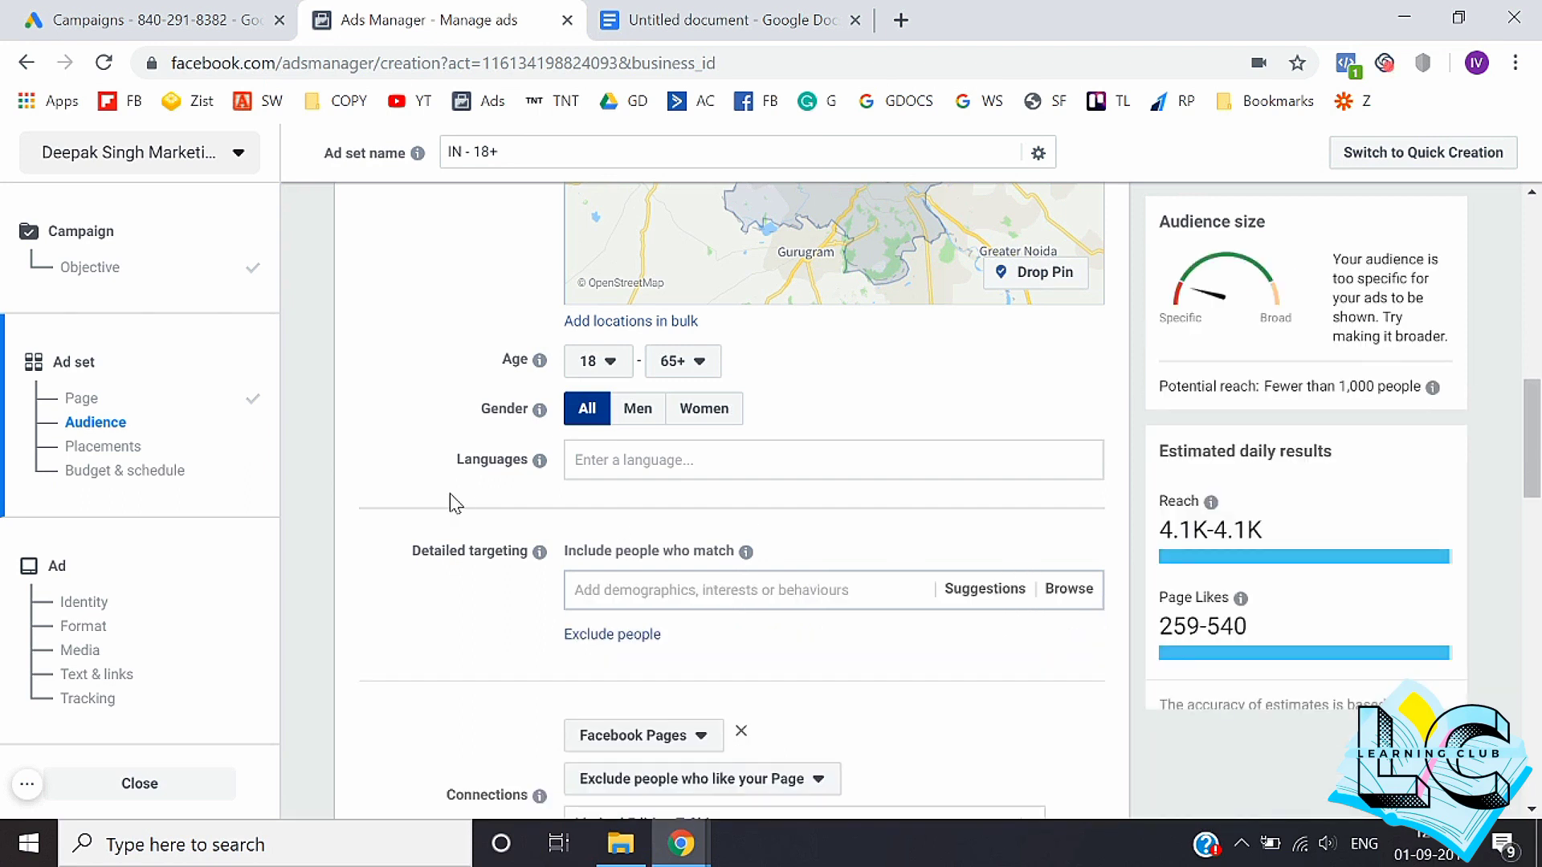
Step: Try Tamil as the audience language, and remove it again
{"action": "left_click", "coordinate": [618, 461]}
{"action": "type", "text": "tamil"}
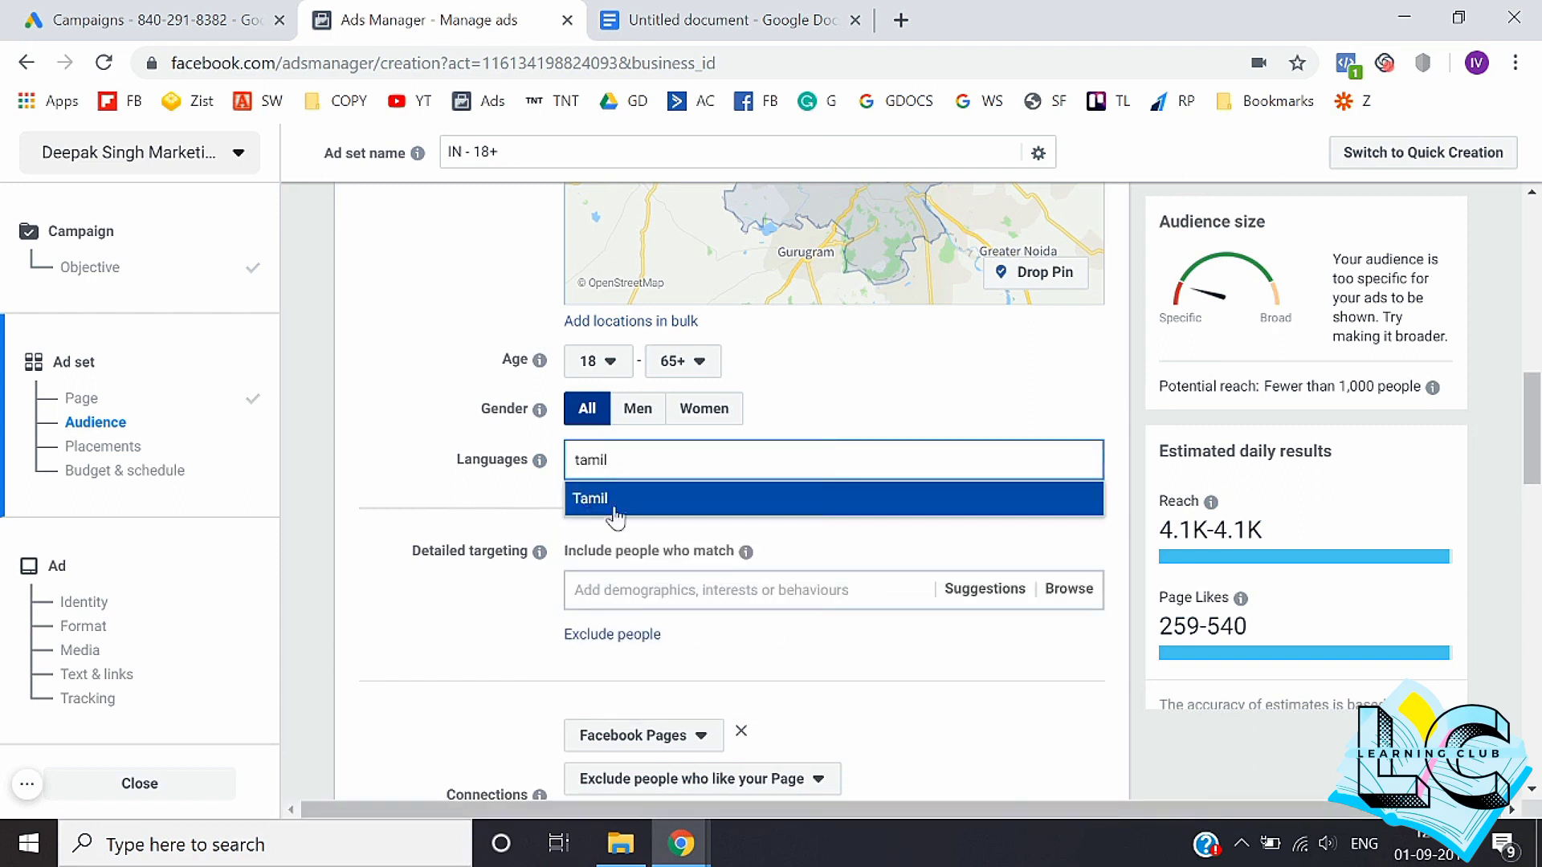
{"action": "left_click", "coordinate": [615, 500]}
{"action": "left_click", "coordinate": [390, 676]}
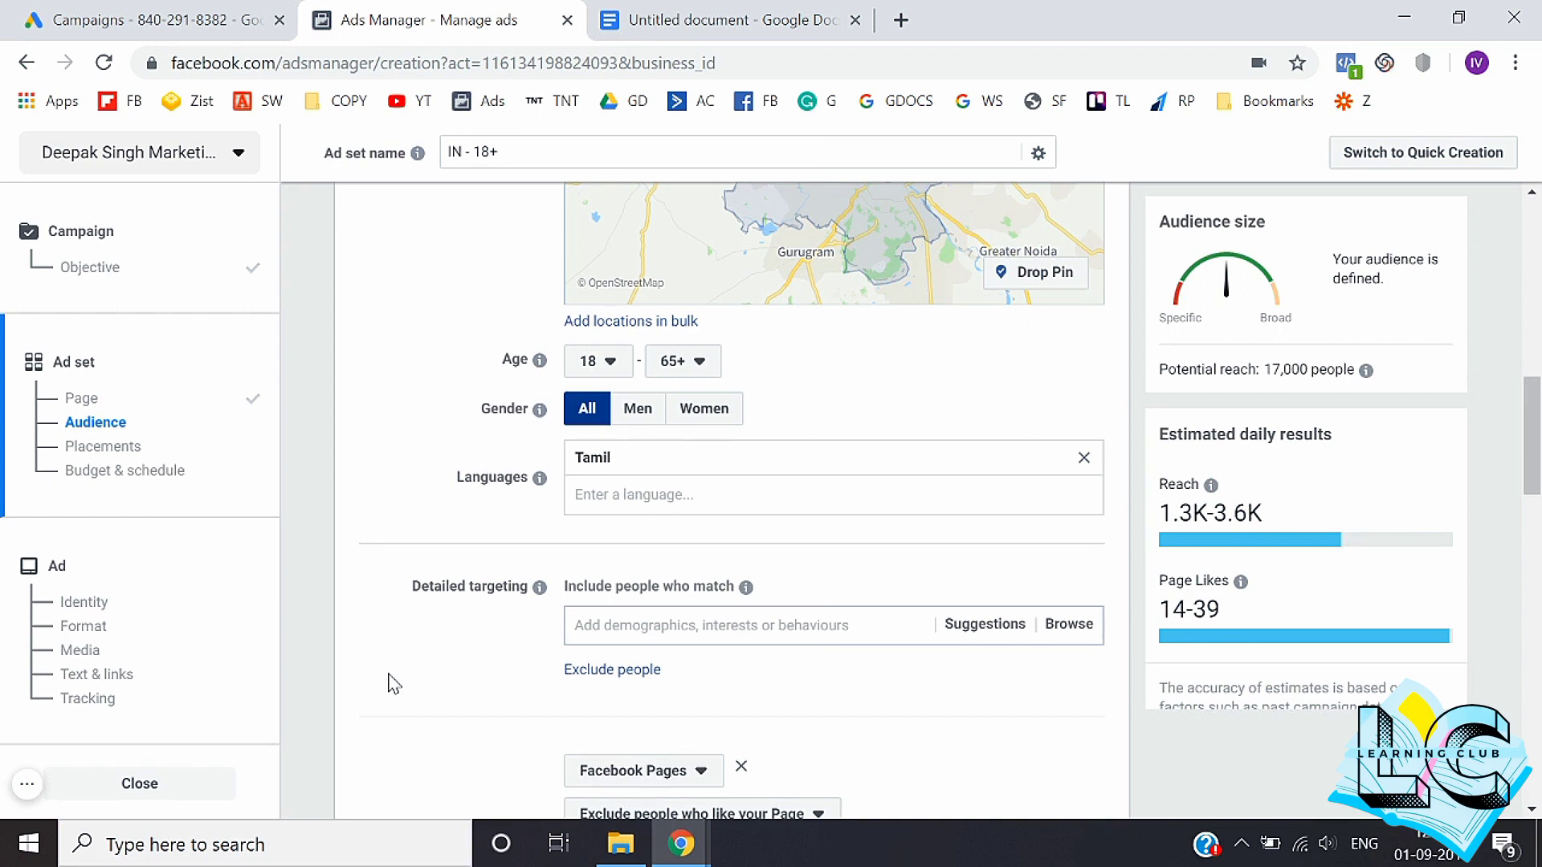
{"action": "left_click", "coordinate": [1083, 460]}
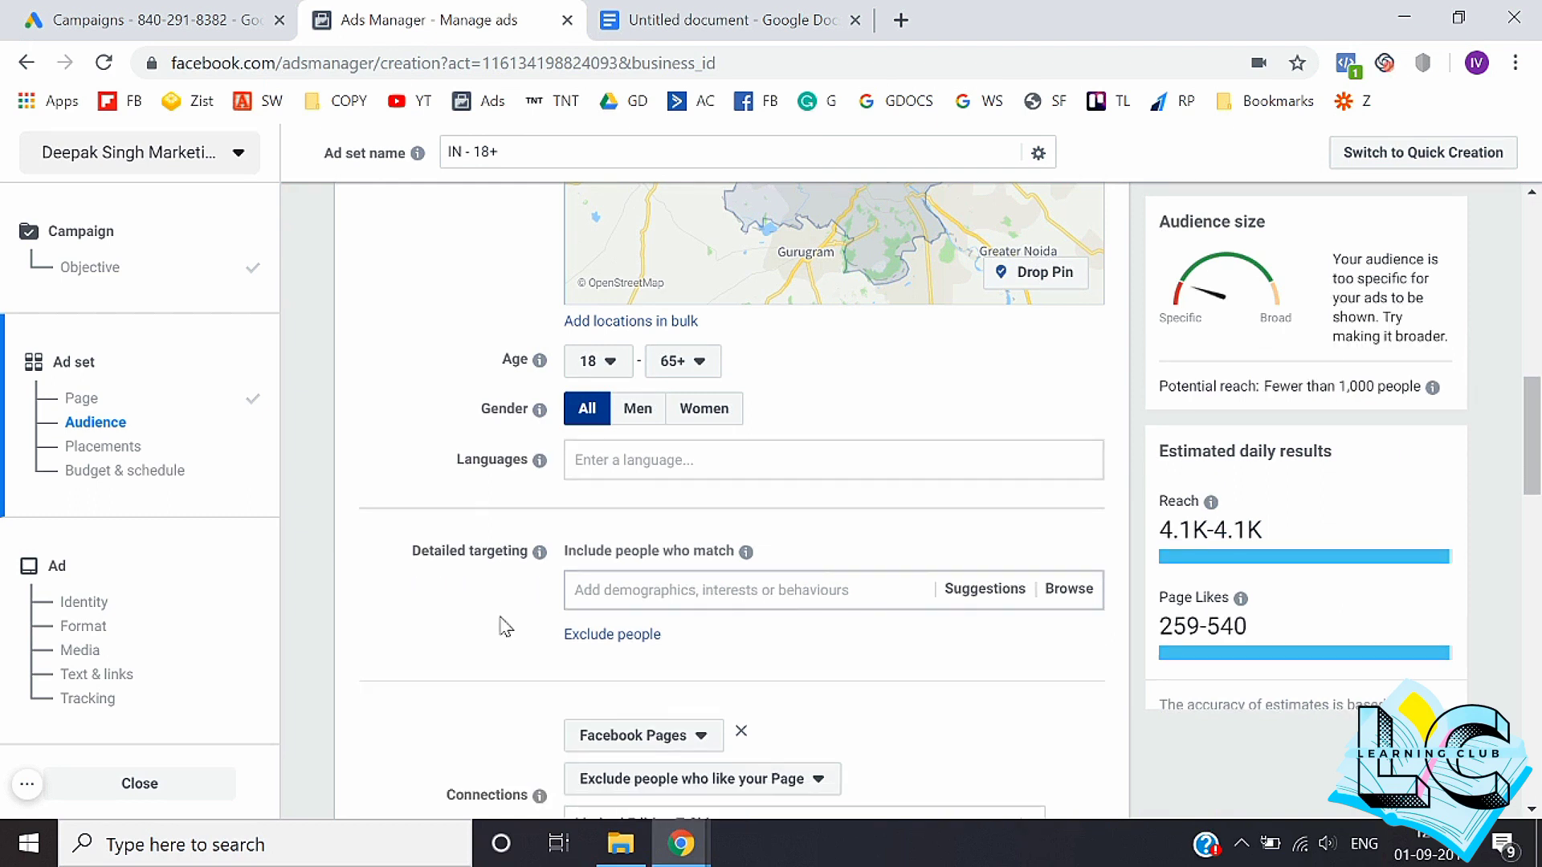
Step: Add the myntra interest from Additional interests to the detailed targeting
{"action": "scroll", "coordinate": [441, 641], "scroll_direction": "down", "scroll_amount": 1}
{"action": "scroll", "coordinate": [447, 638], "scroll_direction": "down", "scroll_amount": 1}
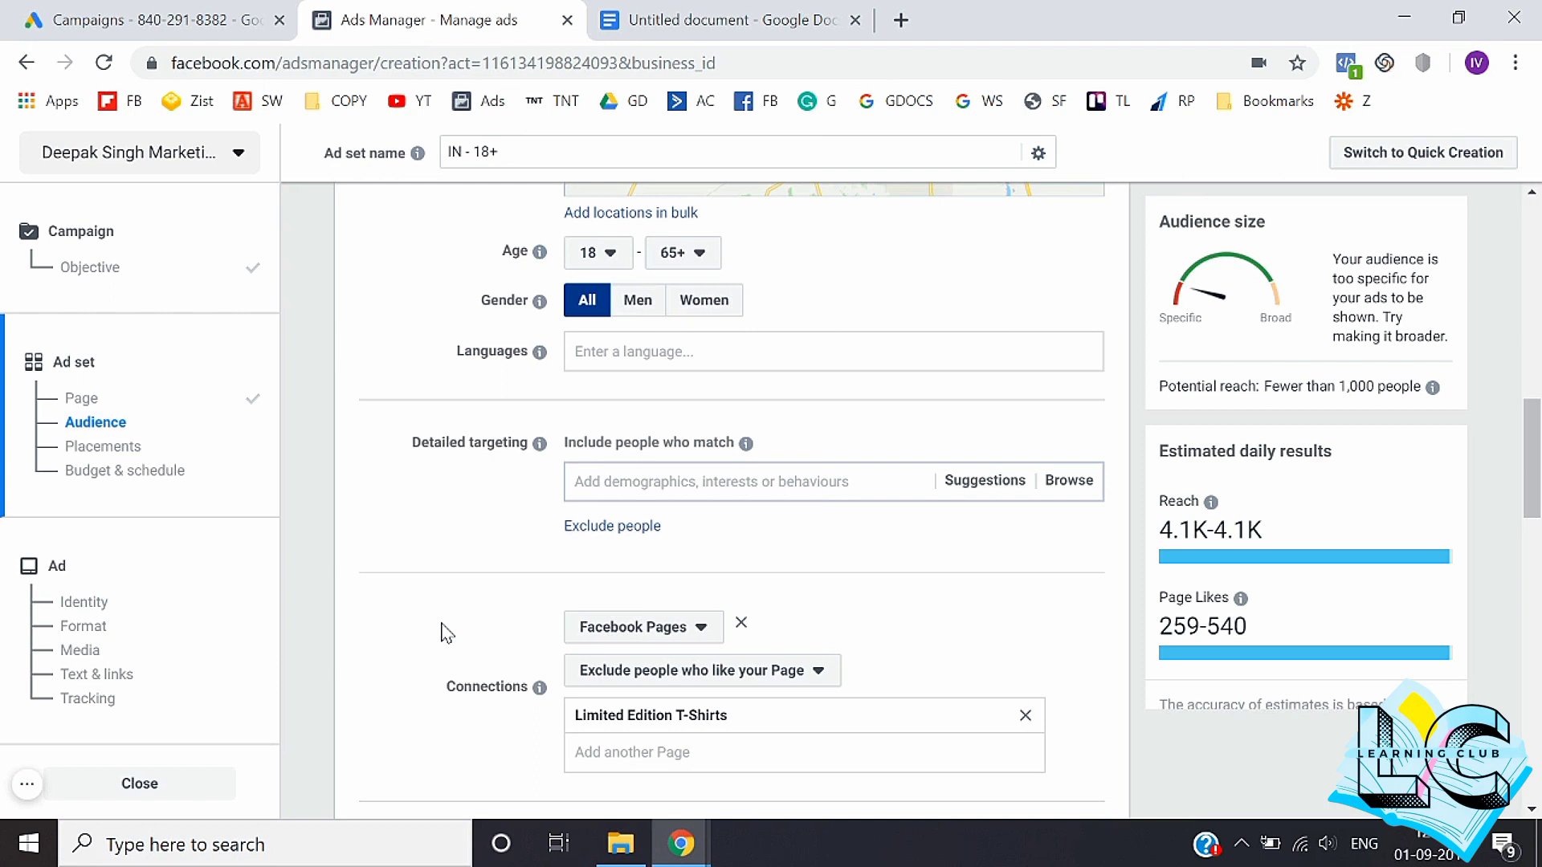
{"action": "scroll", "coordinate": [446, 635], "scroll_direction": "down", "scroll_amount": 1}
{"action": "left_click", "coordinate": [628, 408]}
{"action": "type", "text": "flipkar"}
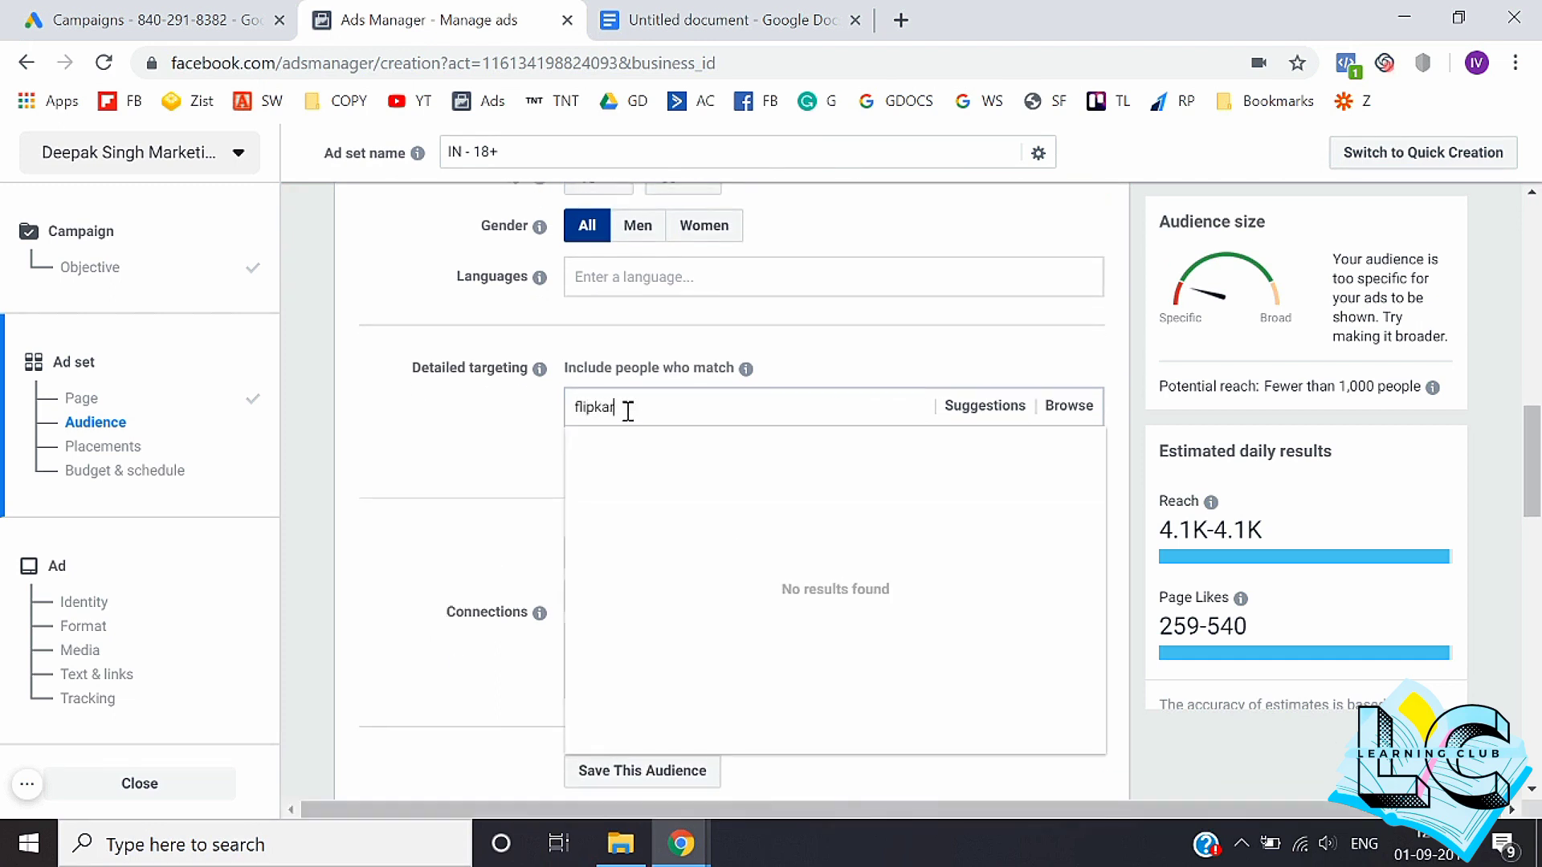
{"action": "key", "text": "ctrl+a"}
{"action": "key", "text": "BackSpace"}
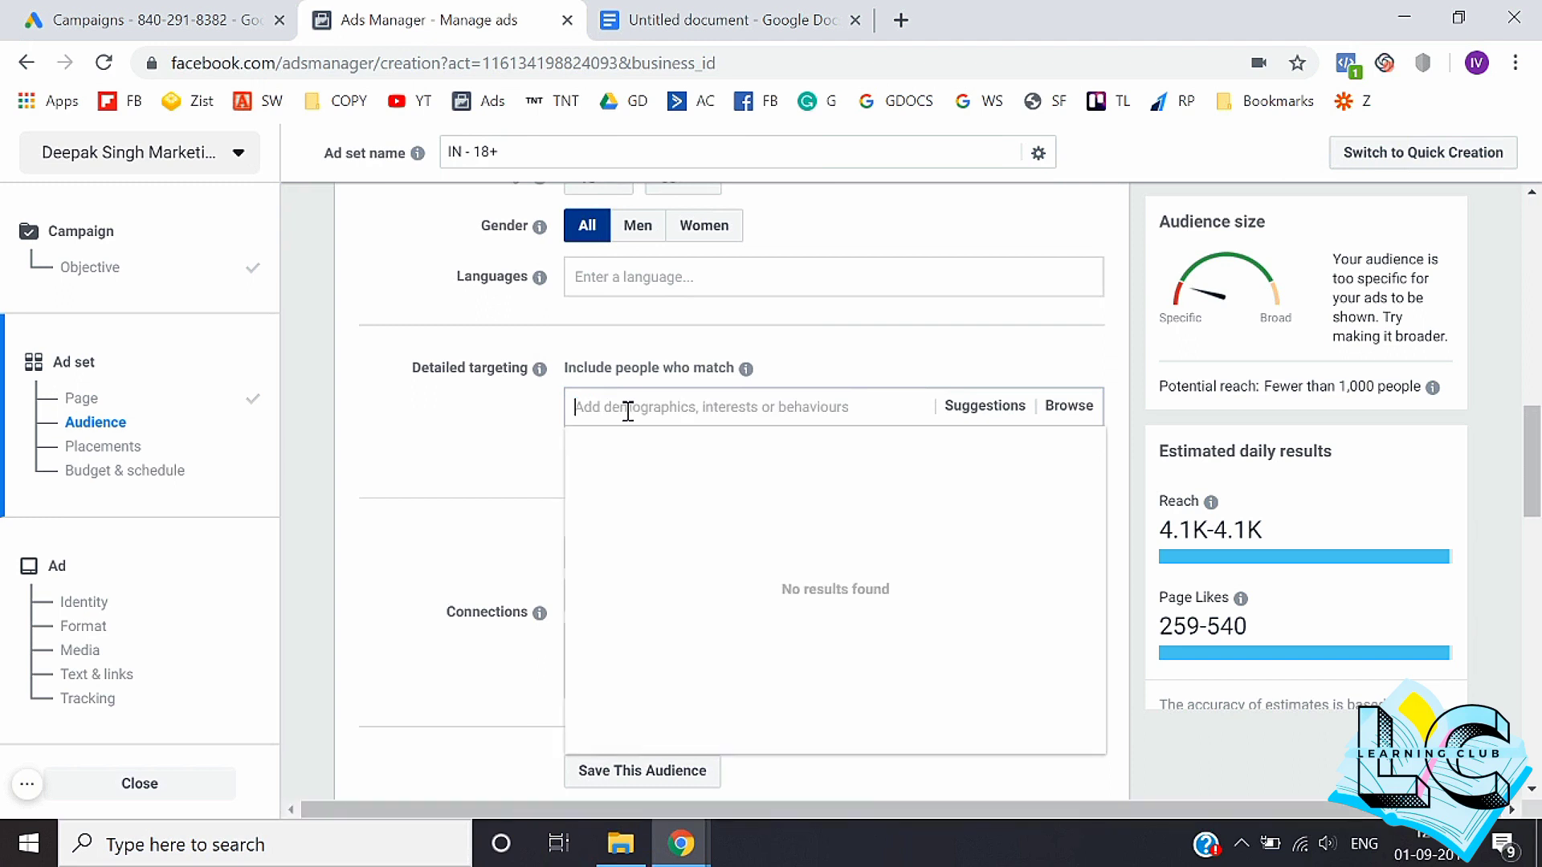
{"action": "type", "text": "myntra"}
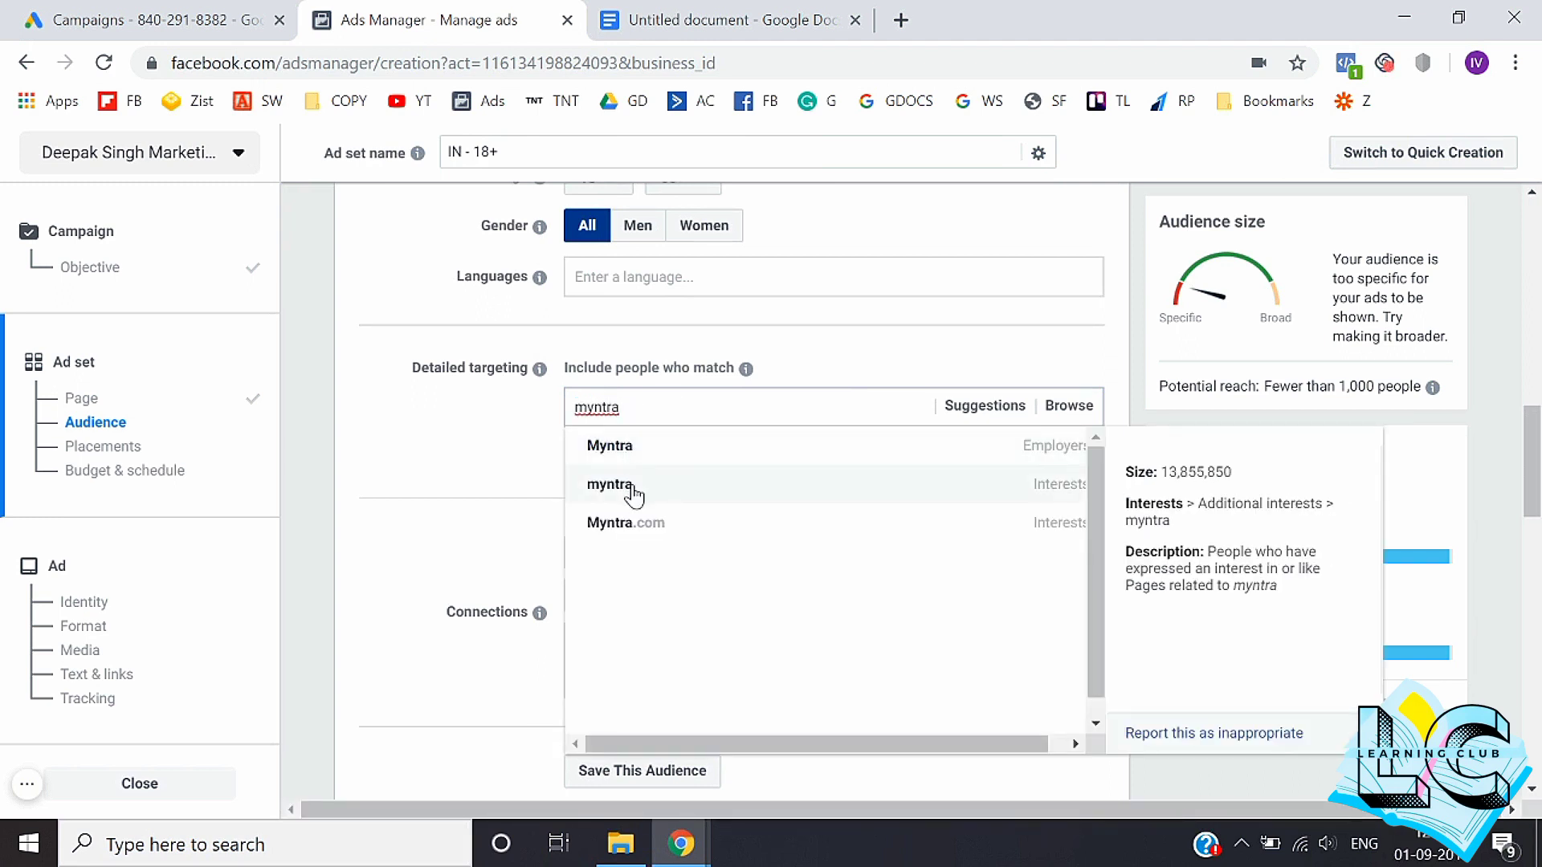
{"action": "left_click", "coordinate": [634, 496]}
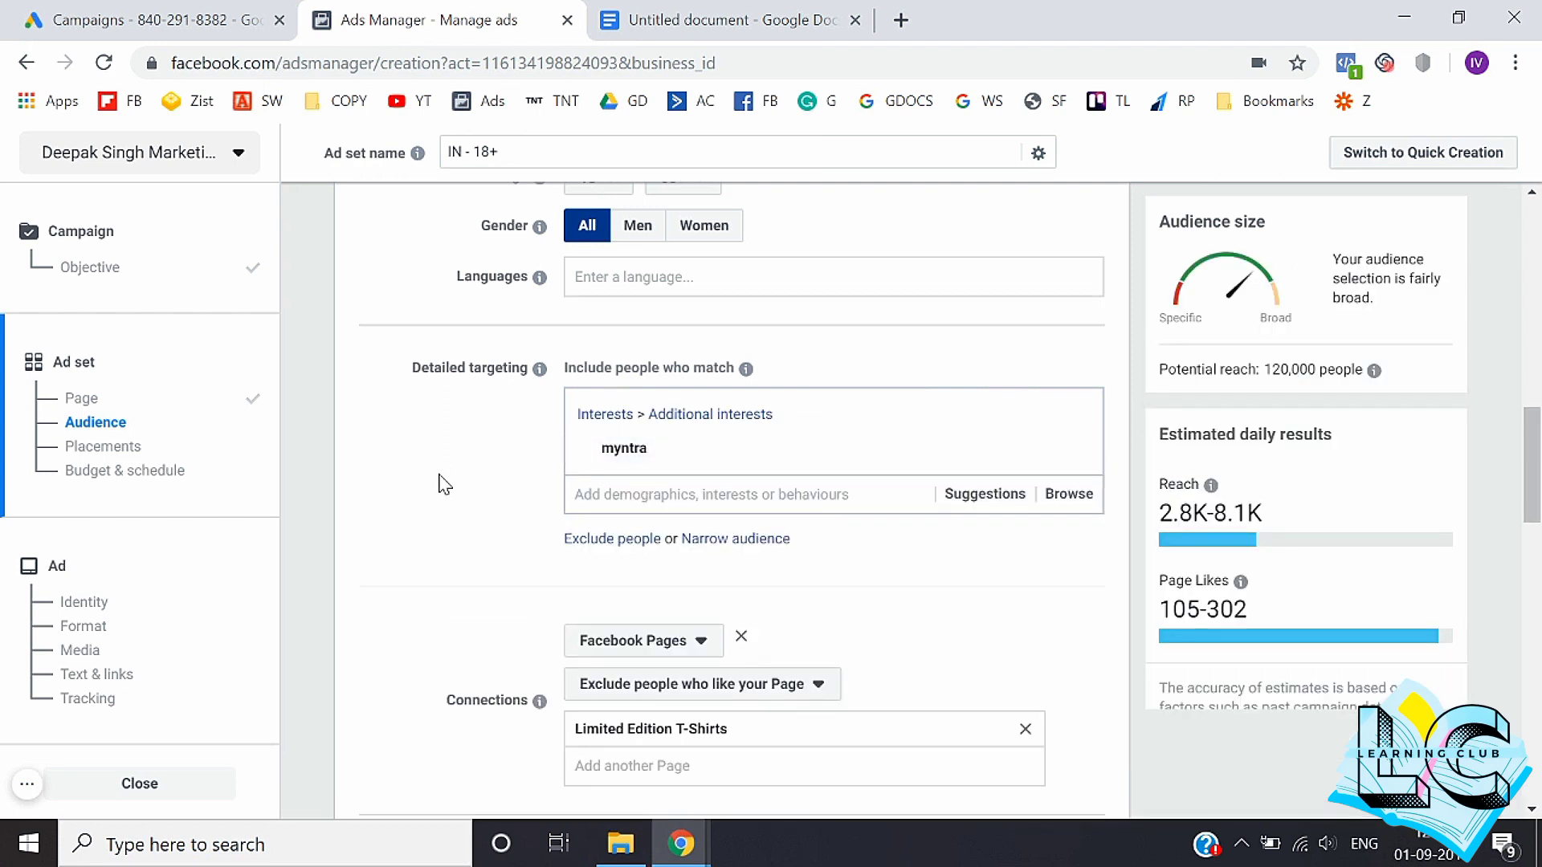
Step: Add the suggested interest Myntra.com to the detailed targeting
{"action": "scroll", "coordinate": [440, 485], "scroll_direction": "up", "scroll_amount": 3}
{"action": "scroll", "coordinate": [441, 485], "scroll_direction": "down", "scroll_amount": 2}
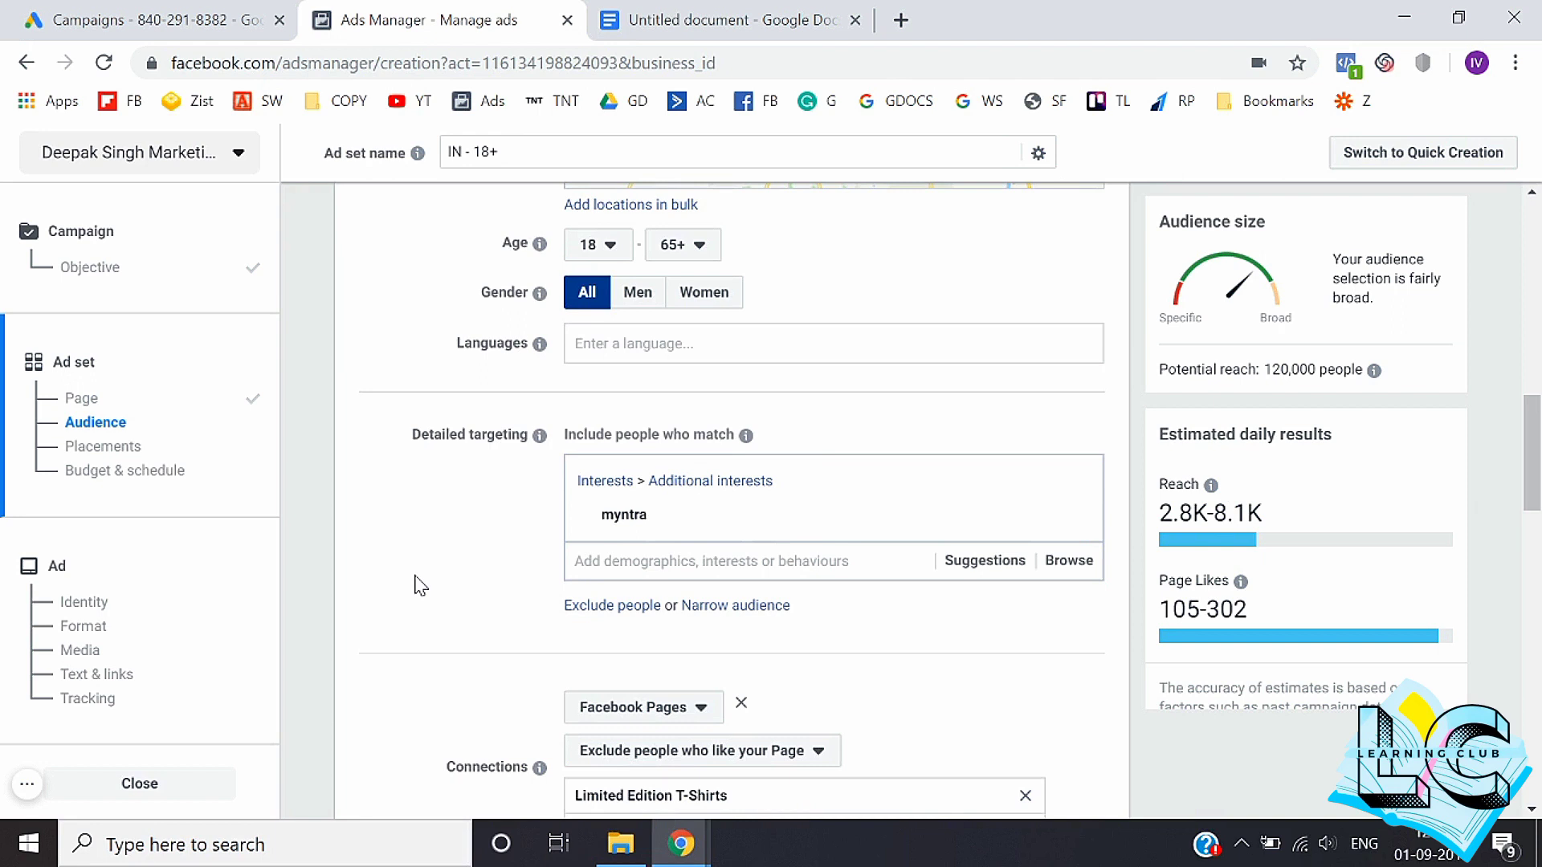
{"action": "scroll", "coordinate": [415, 587], "scroll_direction": "down", "scroll_amount": 1}
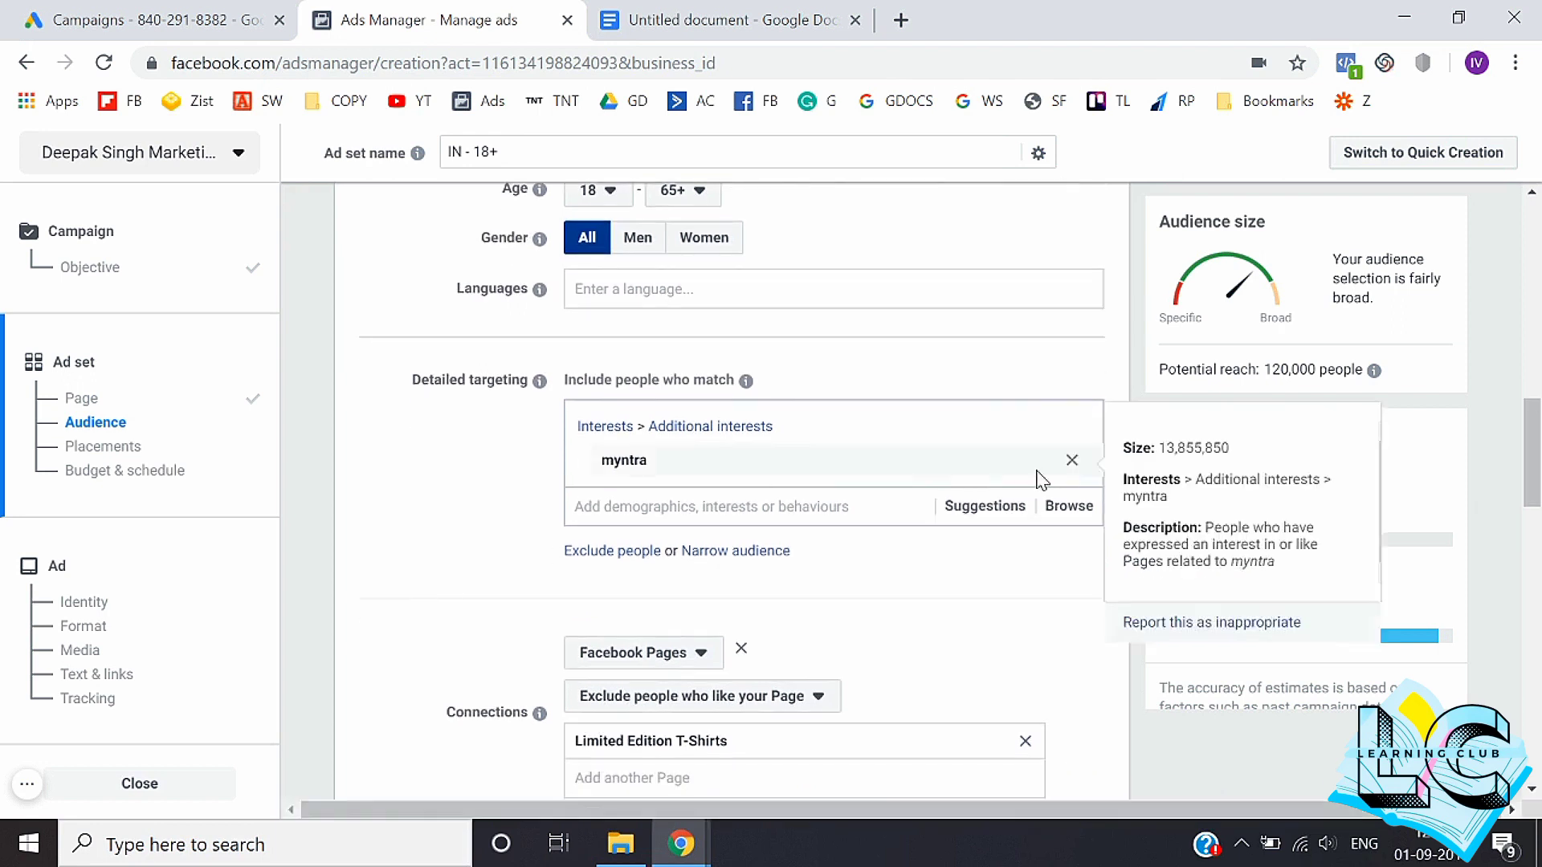
{"action": "left_click", "coordinate": [984, 506]}
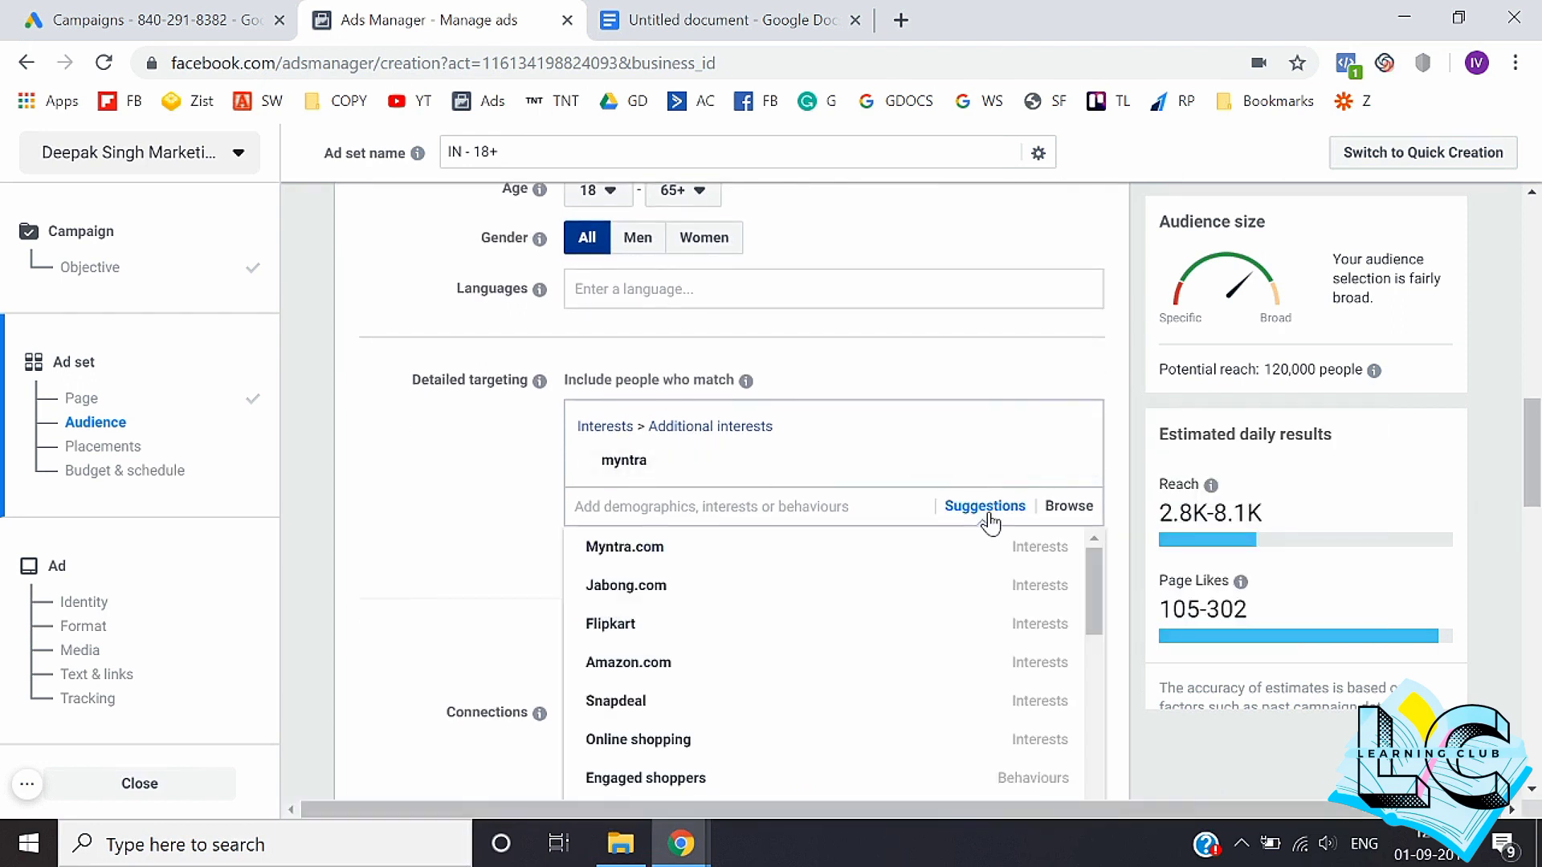
{"action": "left_click", "coordinate": [758, 557]}
{"action": "left_click", "coordinate": [396, 502]}
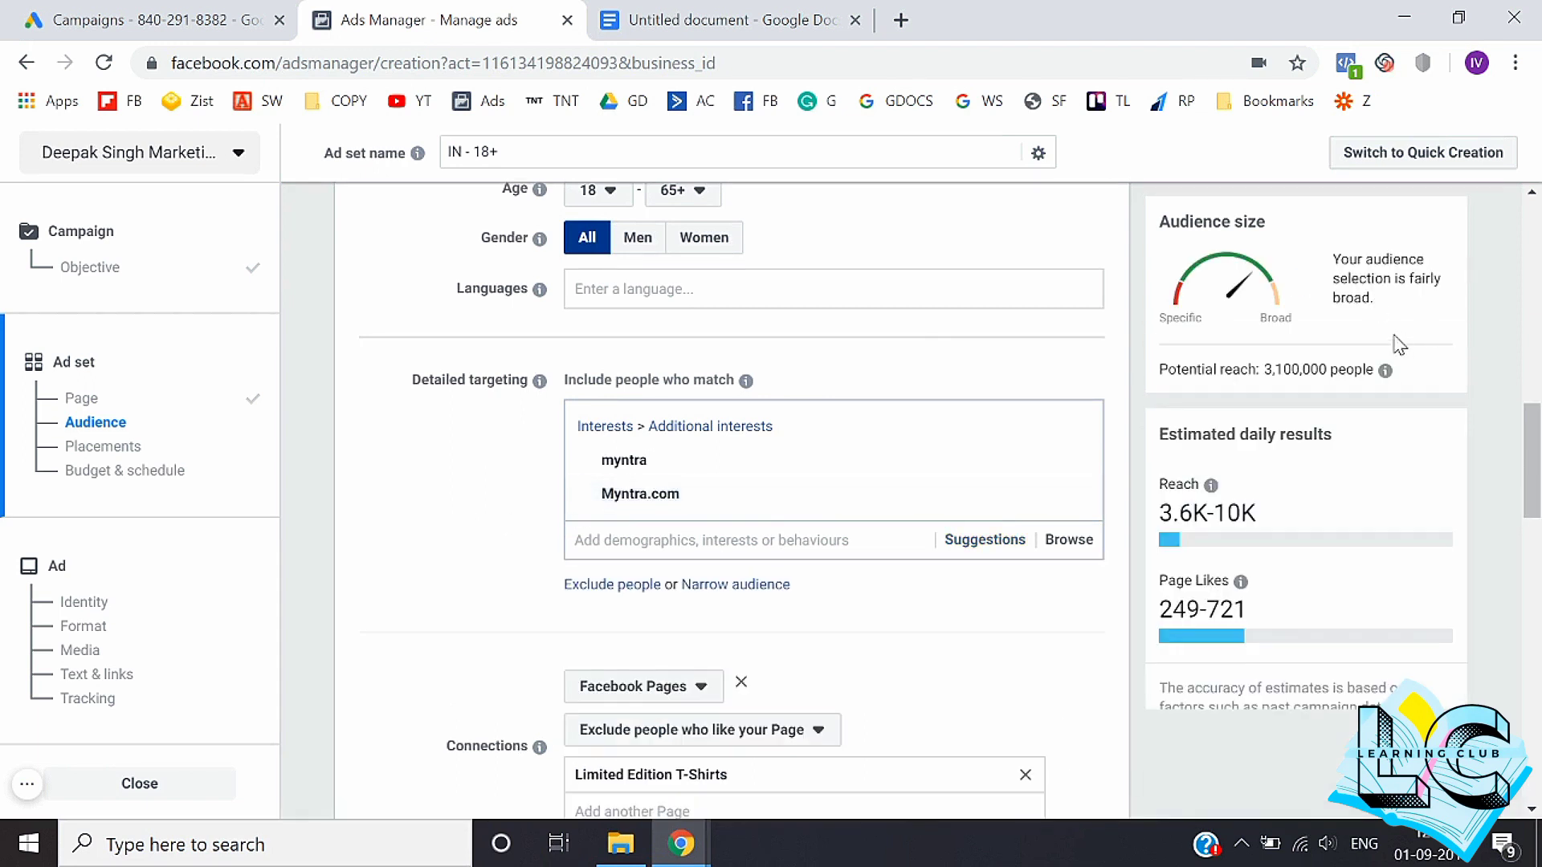
Step: Highlight the potential reach figure in the audience size estimate
{"action": "mouse_move", "coordinate": [1270, 369]}
{"action": "left_mouse_down"}
{"action": "mouse_move", "coordinate": [1333, 370]}
{"action": "mouse_move", "coordinate": [1260, 370]}
{"action": "left_mouse_up"}
{"action": "left_click", "coordinate": [1333, 370]}
{"action": "left_click", "coordinate": [1260, 370]}
{"action": "left_click_drag", "start_coordinate": [1264, 370], "coordinate": [1332, 368]}
{"action": "left_click", "coordinate": [1332, 368]}
{"action": "left_click_drag", "start_coordinate": [1325, 369], "coordinate": [1260, 372]}
{"action": "left_click_drag", "start_coordinate": [1259, 371], "coordinate": [1254, 370]}
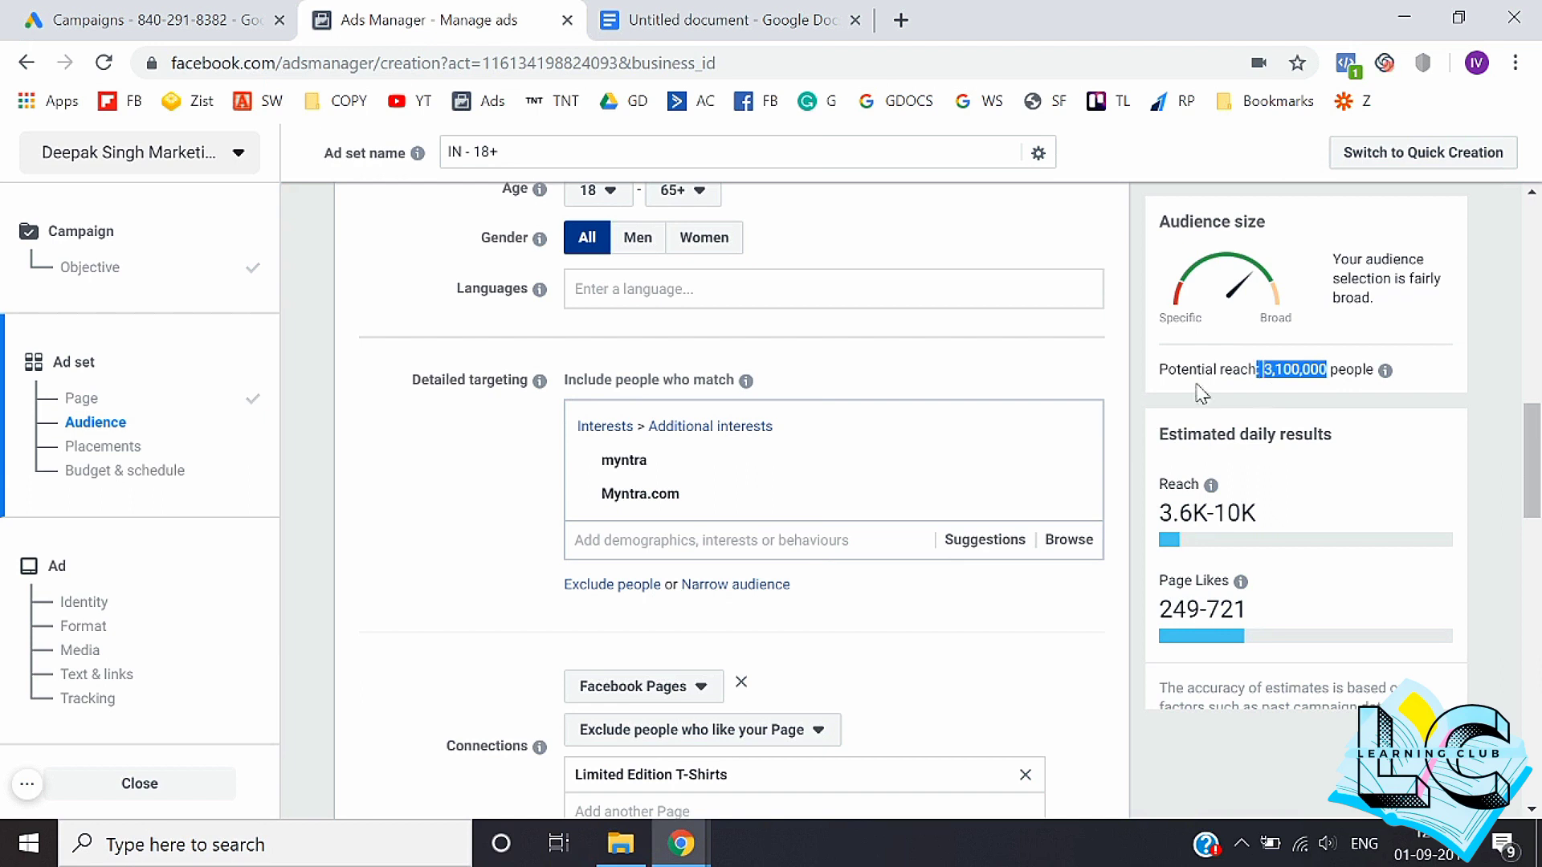
Step: Review the campaign's Engagement objective, Page Likes type and campaign settings, and return to the ad set's Audience section
{"action": "scroll", "coordinate": [492, 540], "scroll_direction": "up", "scroll_amount": 6}
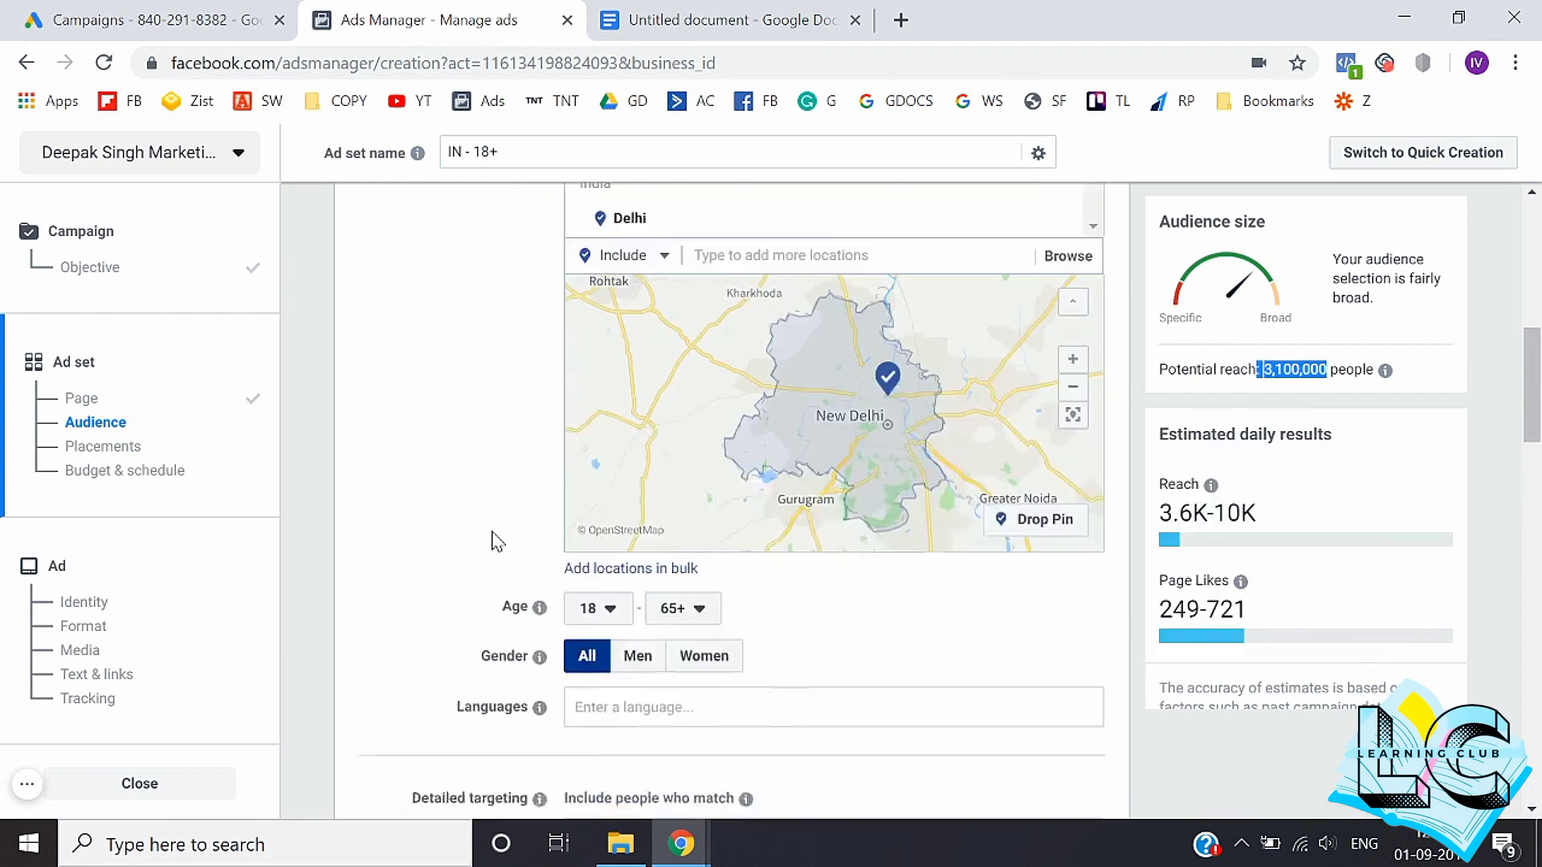
{"action": "left_click", "coordinate": [94, 273]}
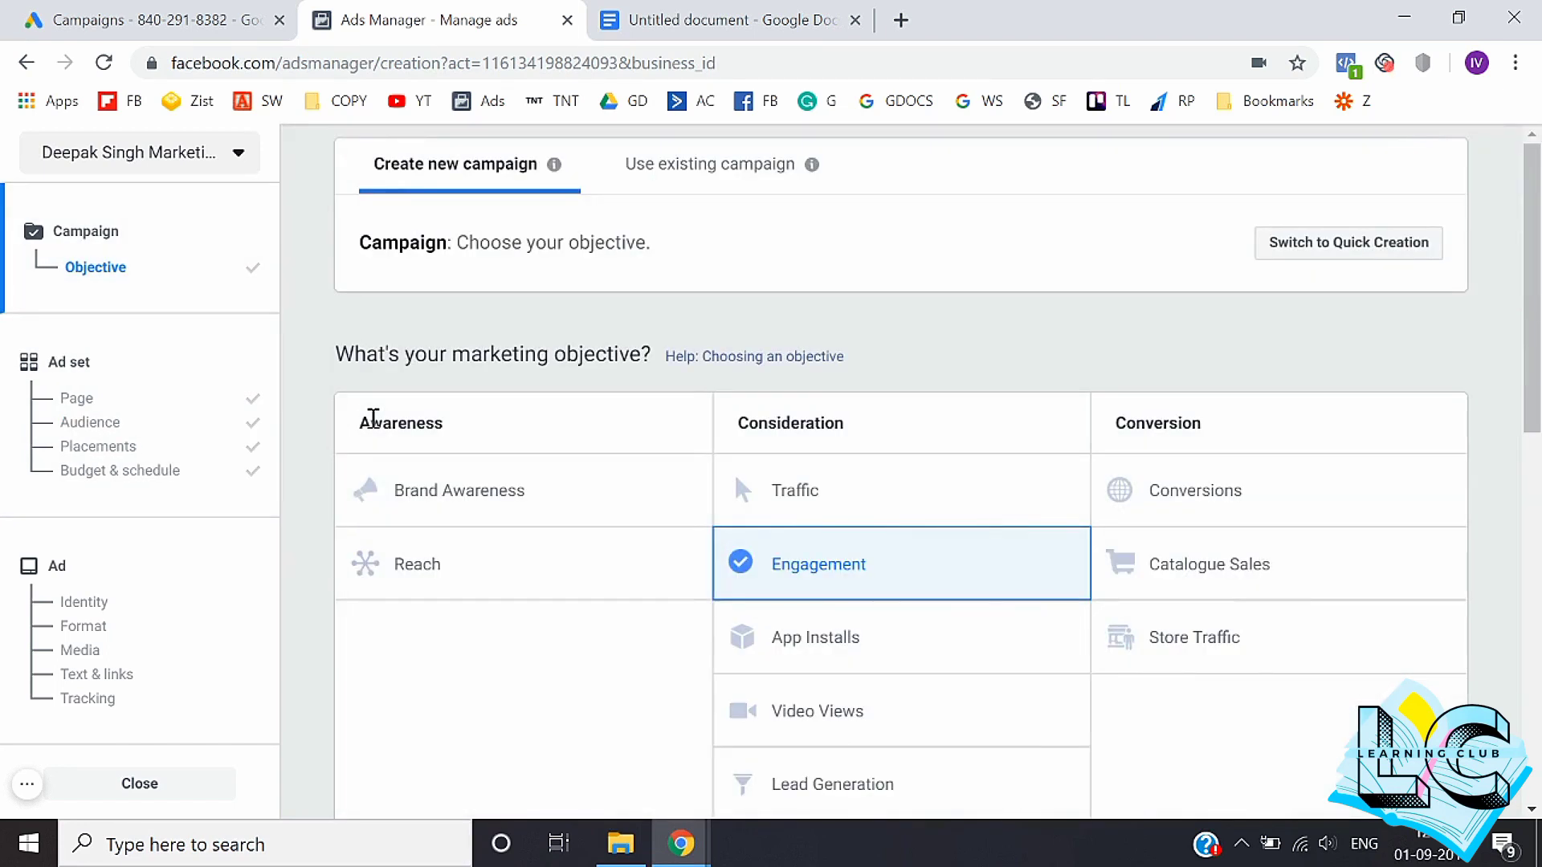
{"action": "scroll", "coordinate": [321, 518], "scroll_direction": "down", "scroll_amount": 4}
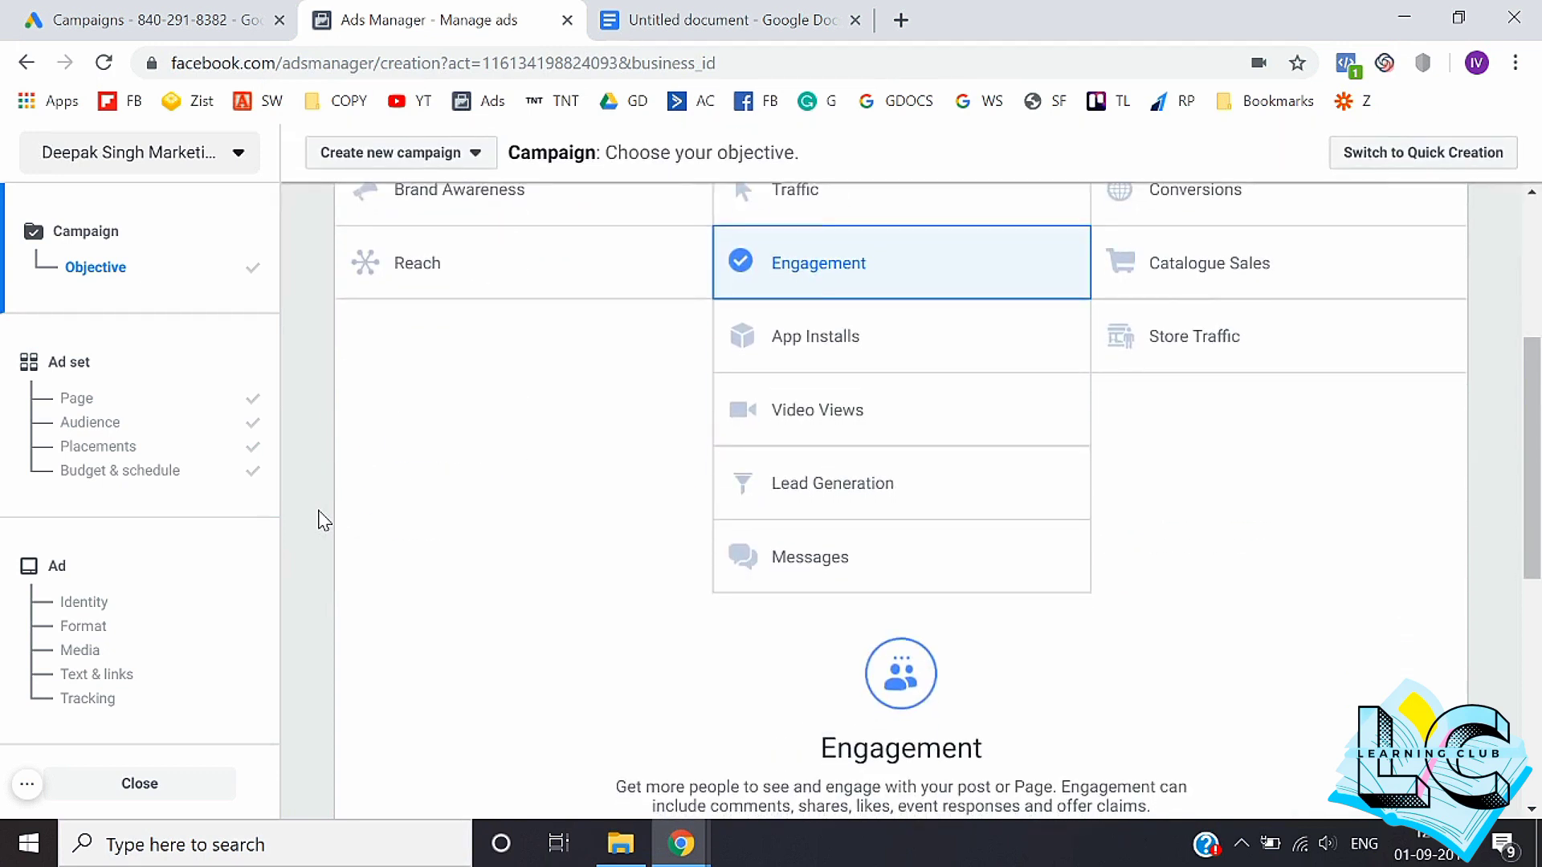
{"action": "scroll", "coordinate": [321, 521], "scroll_direction": "down", "scroll_amount": 3}
{"action": "scroll", "coordinate": [322, 520], "scroll_direction": "up", "scroll_amount": 5}
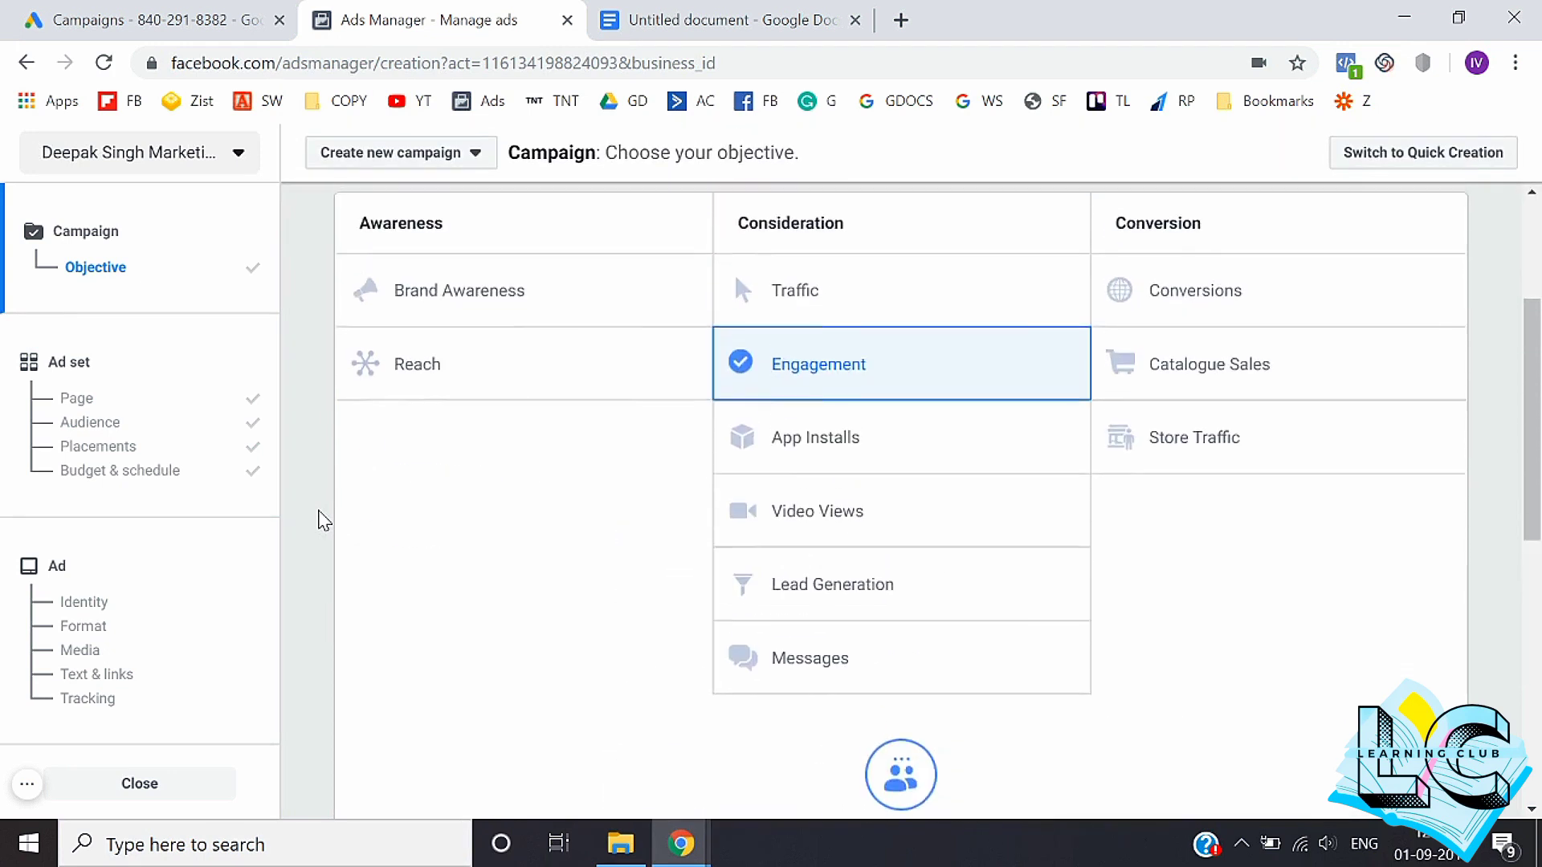
{"action": "scroll", "coordinate": [324, 520], "scroll_direction": "down", "scroll_amount": 1}
{"action": "scroll", "coordinate": [323, 521], "scroll_direction": "down", "scroll_amount": 1}
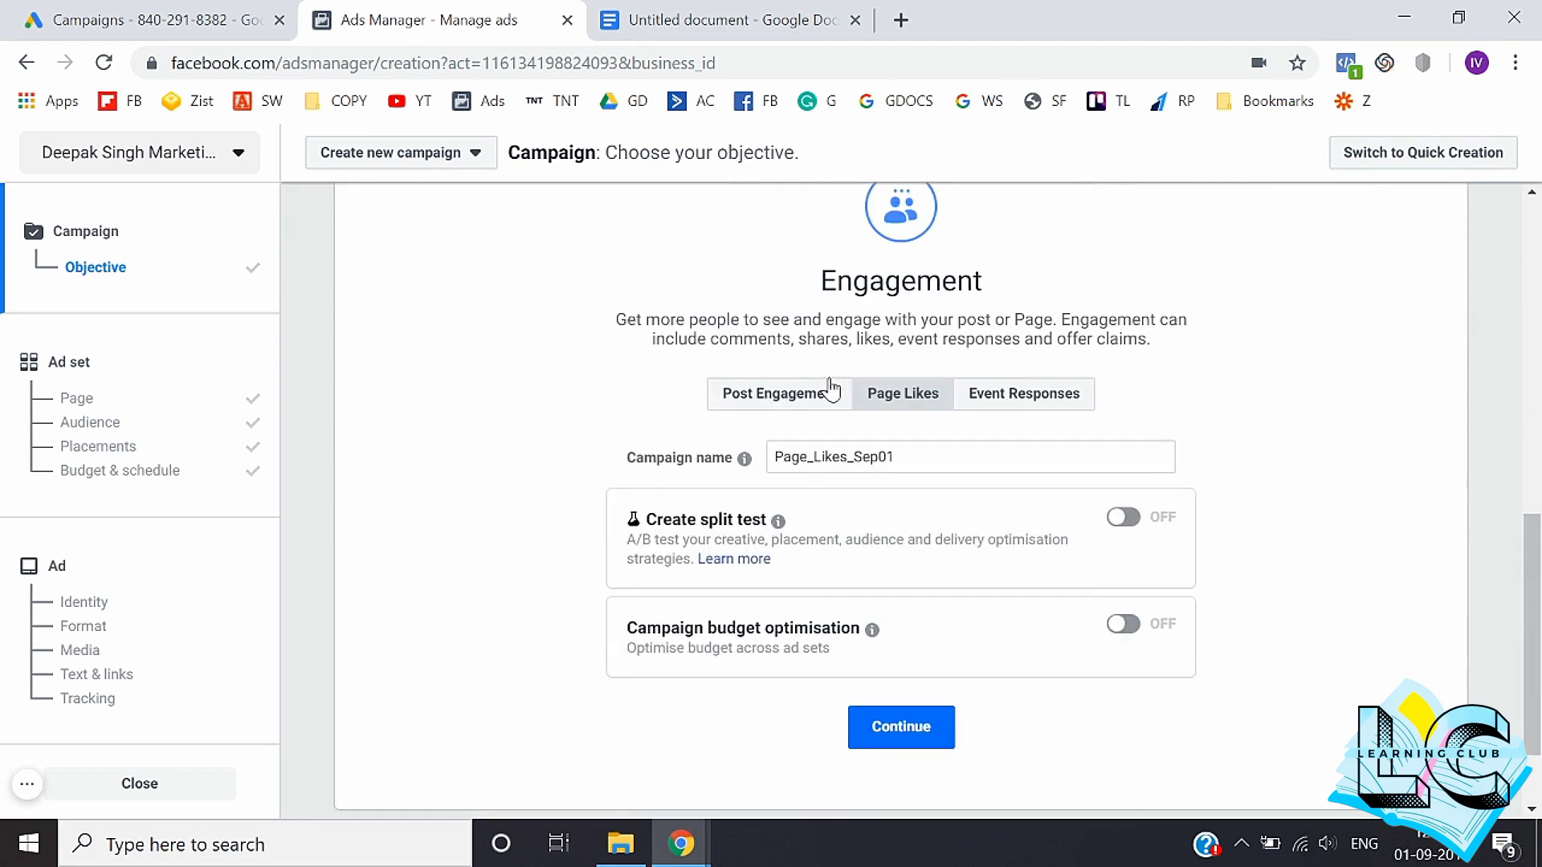
{"action": "scroll", "coordinate": [466, 562], "scroll_direction": "down", "scroll_amount": 1}
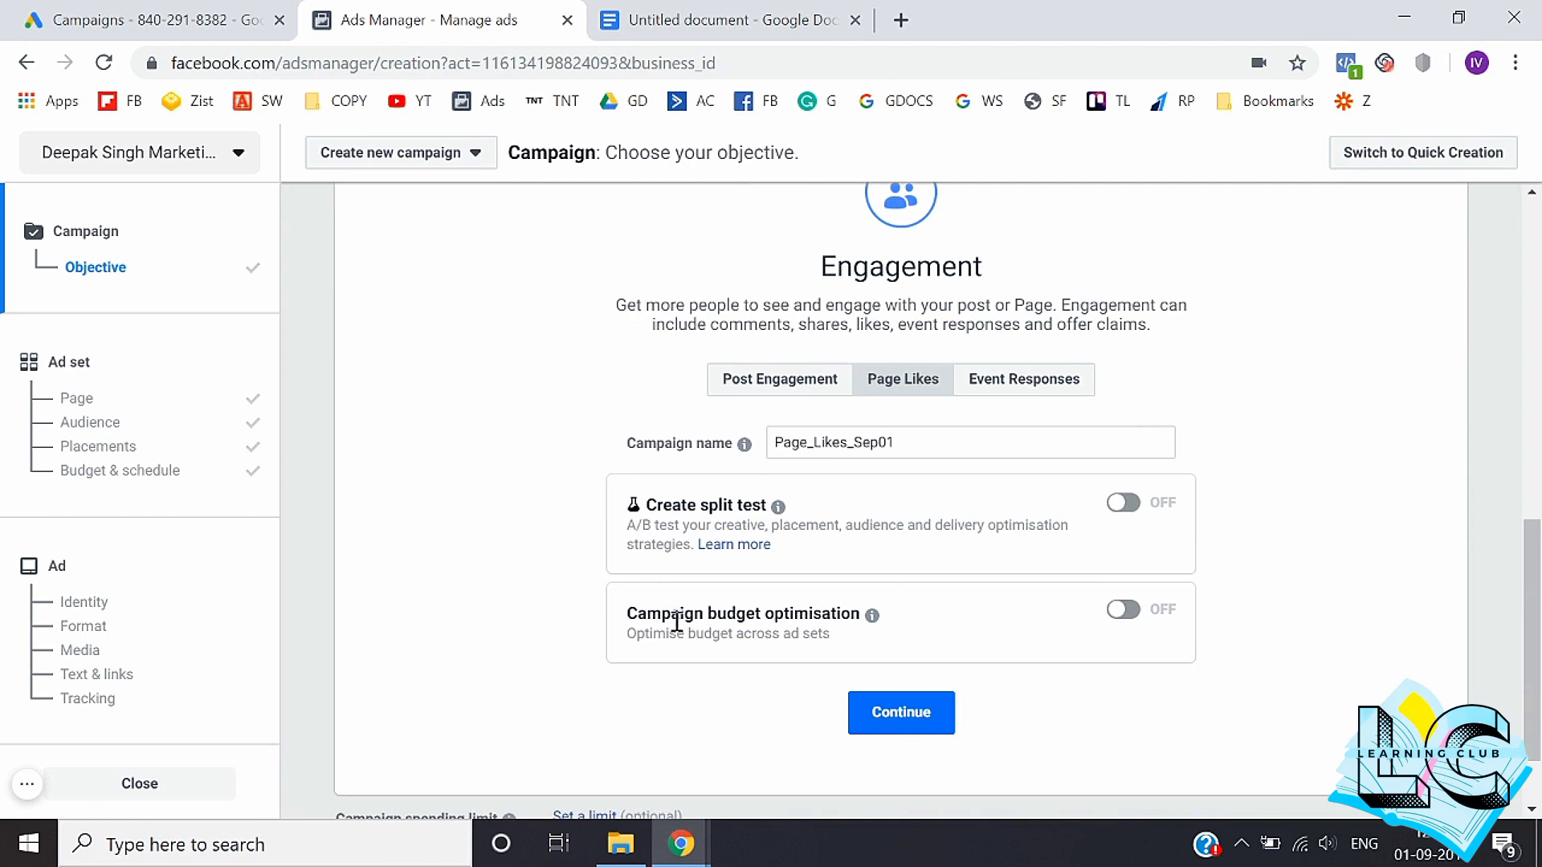
{"action": "left_click", "coordinate": [74, 401]}
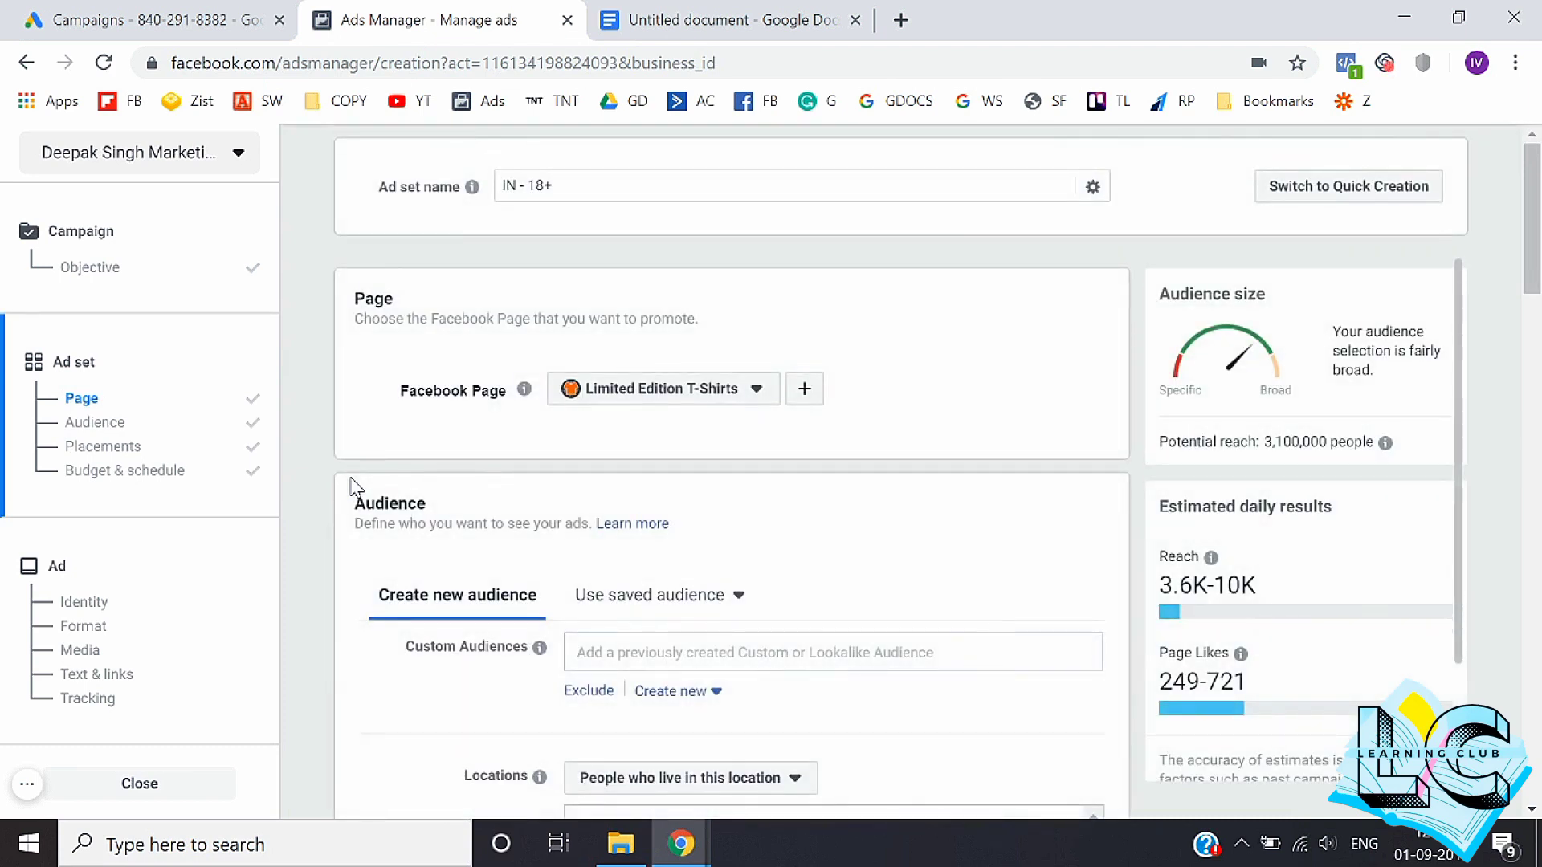
{"action": "scroll", "coordinate": [351, 486], "scroll_direction": "down", "scroll_amount": 5}
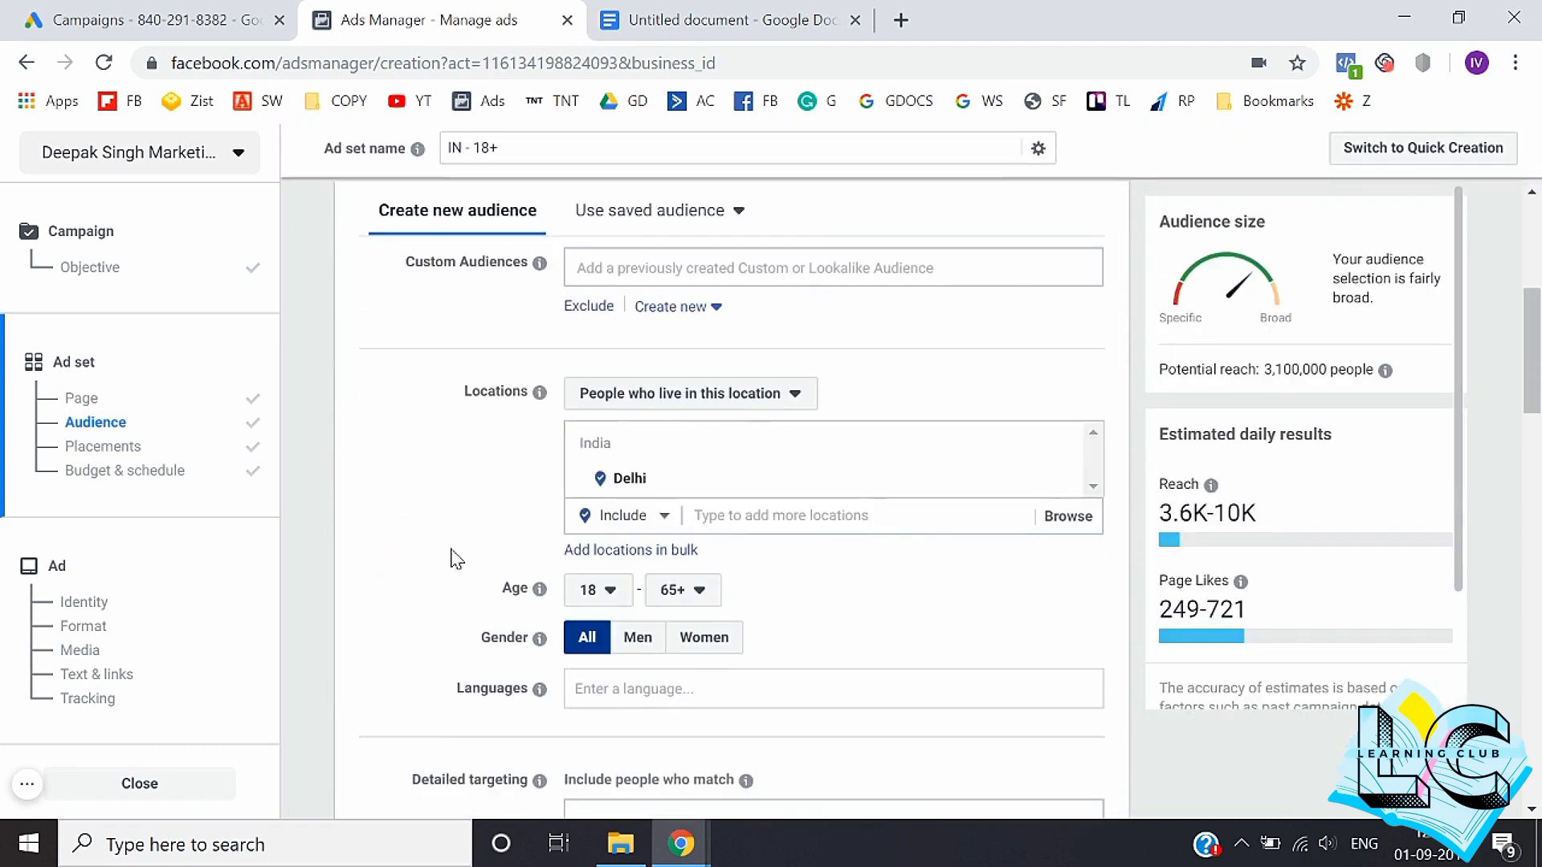
Step: Review the audience's location, age and gender settings and the Myntra interests in the detailed targeting
{"action": "scroll", "coordinate": [360, 618], "scroll_direction": "down", "scroll_amount": 2}
{"action": "scroll", "coordinate": [509, 492], "scroll_direction": "up", "scroll_amount": 3}
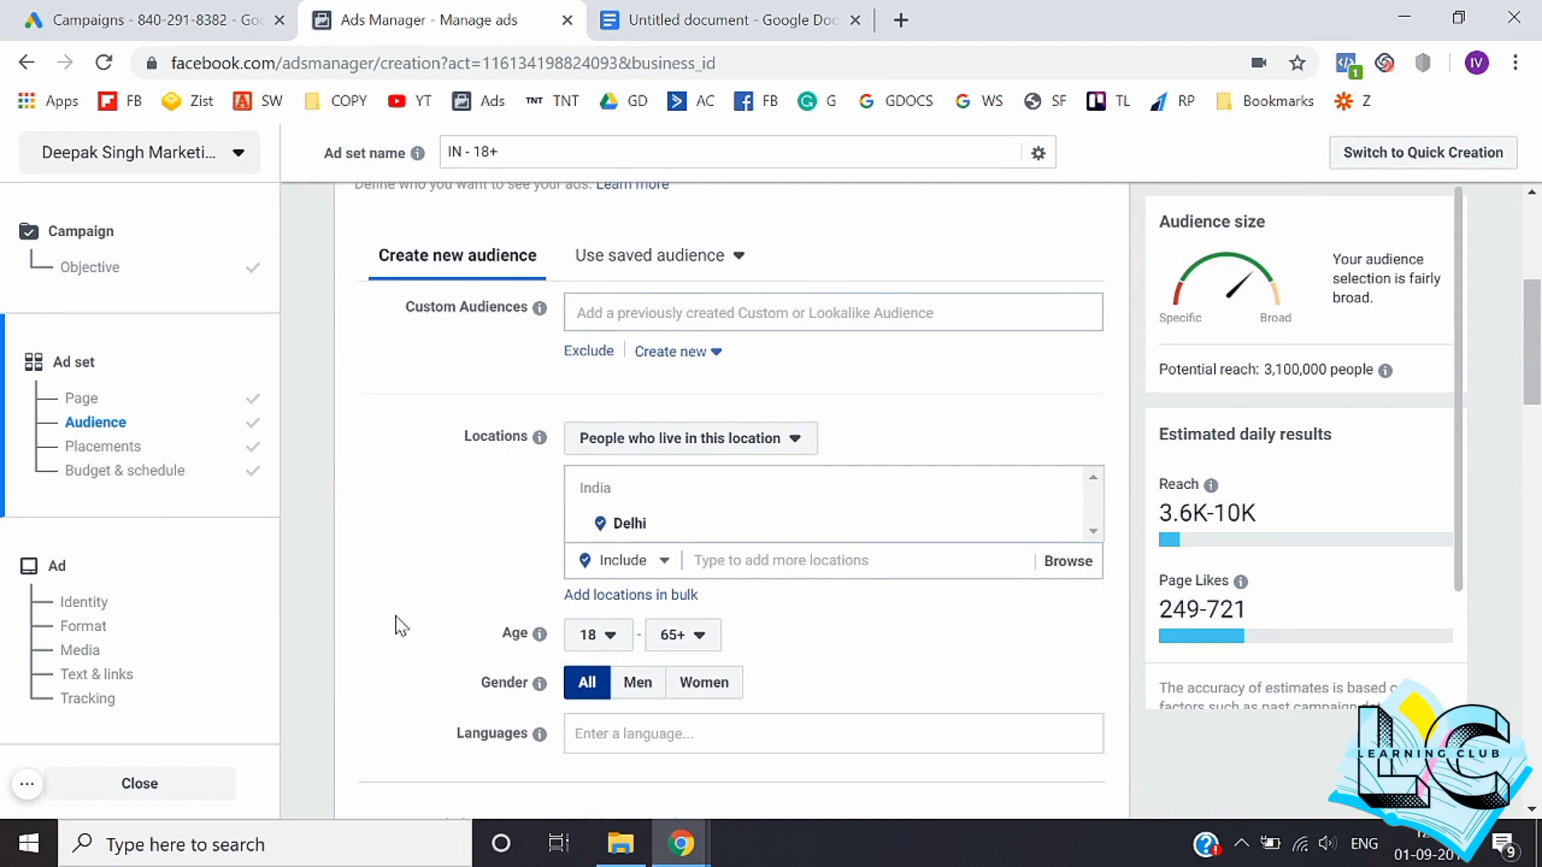
{"action": "scroll", "coordinate": [396, 623], "scroll_direction": "down", "scroll_amount": 1}
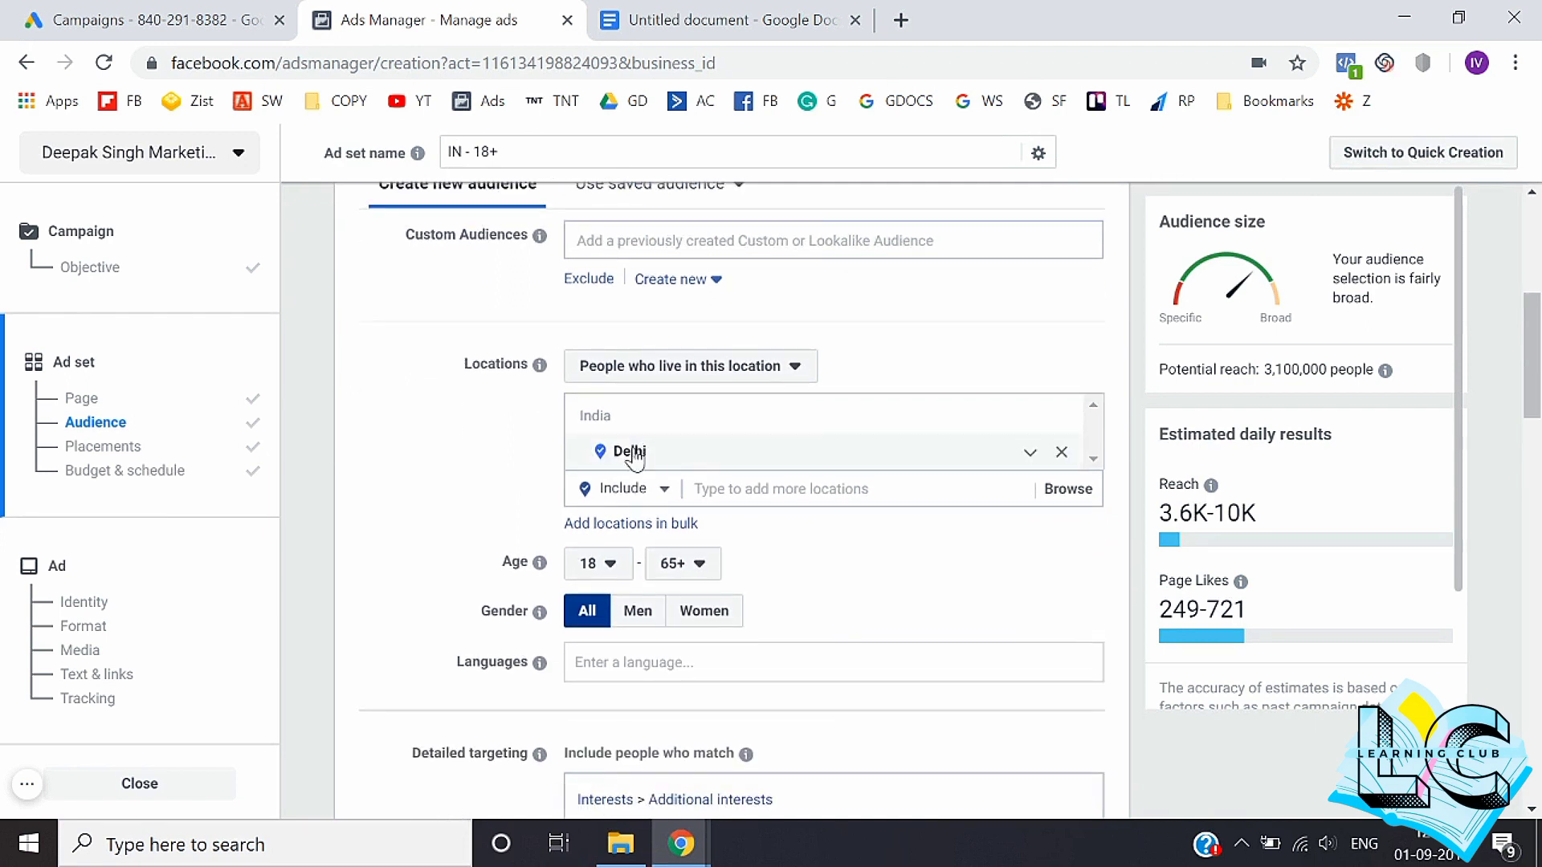
{"action": "scroll", "coordinate": [451, 556], "scroll_direction": "down", "scroll_amount": 1}
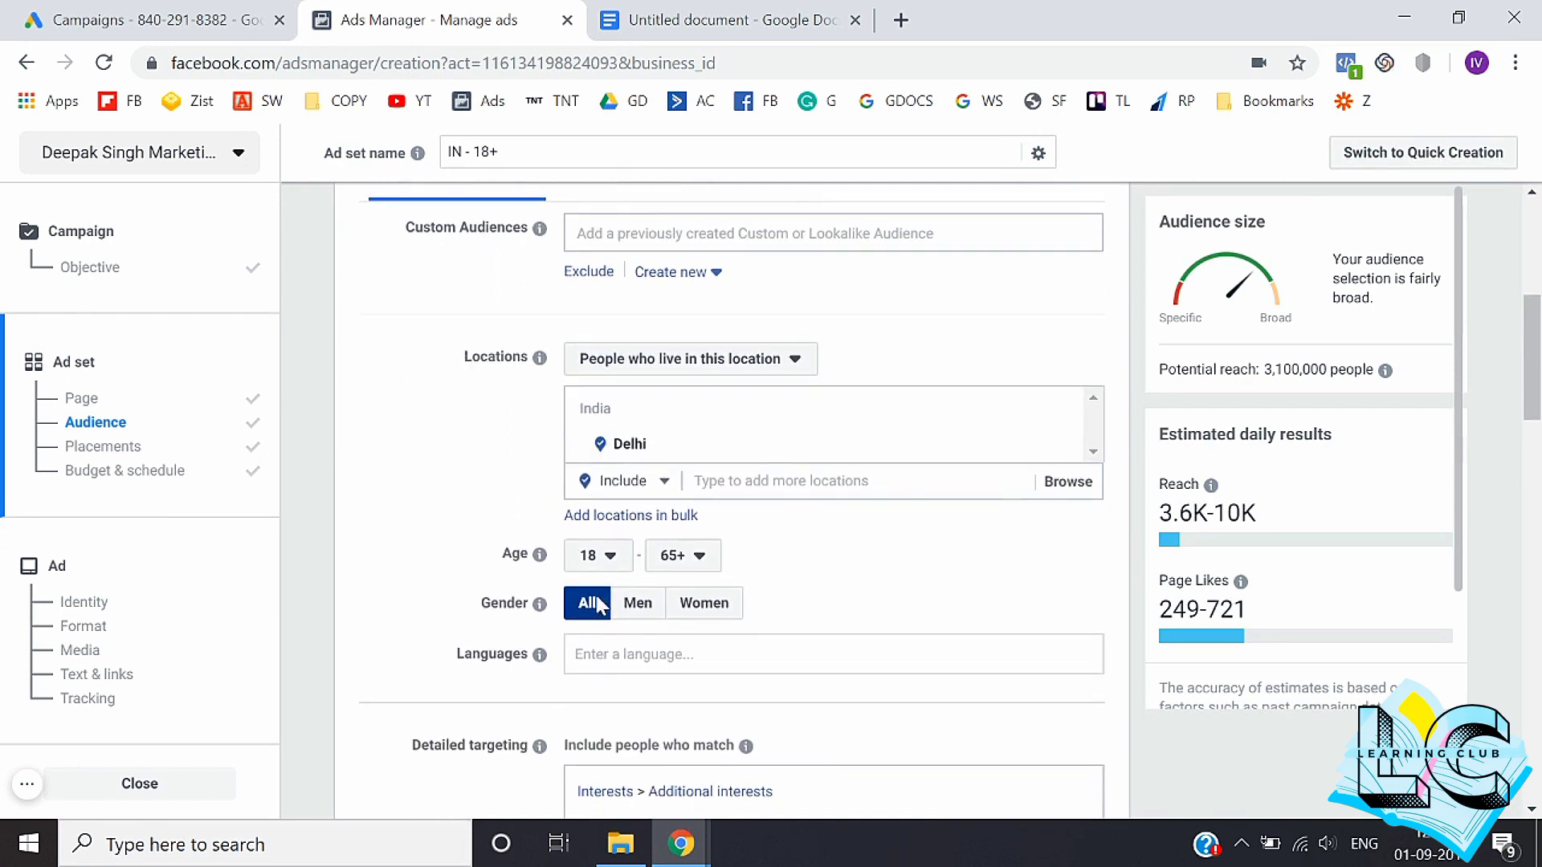
{"action": "scroll", "coordinate": [598, 610], "scroll_direction": "down", "scroll_amount": 4}
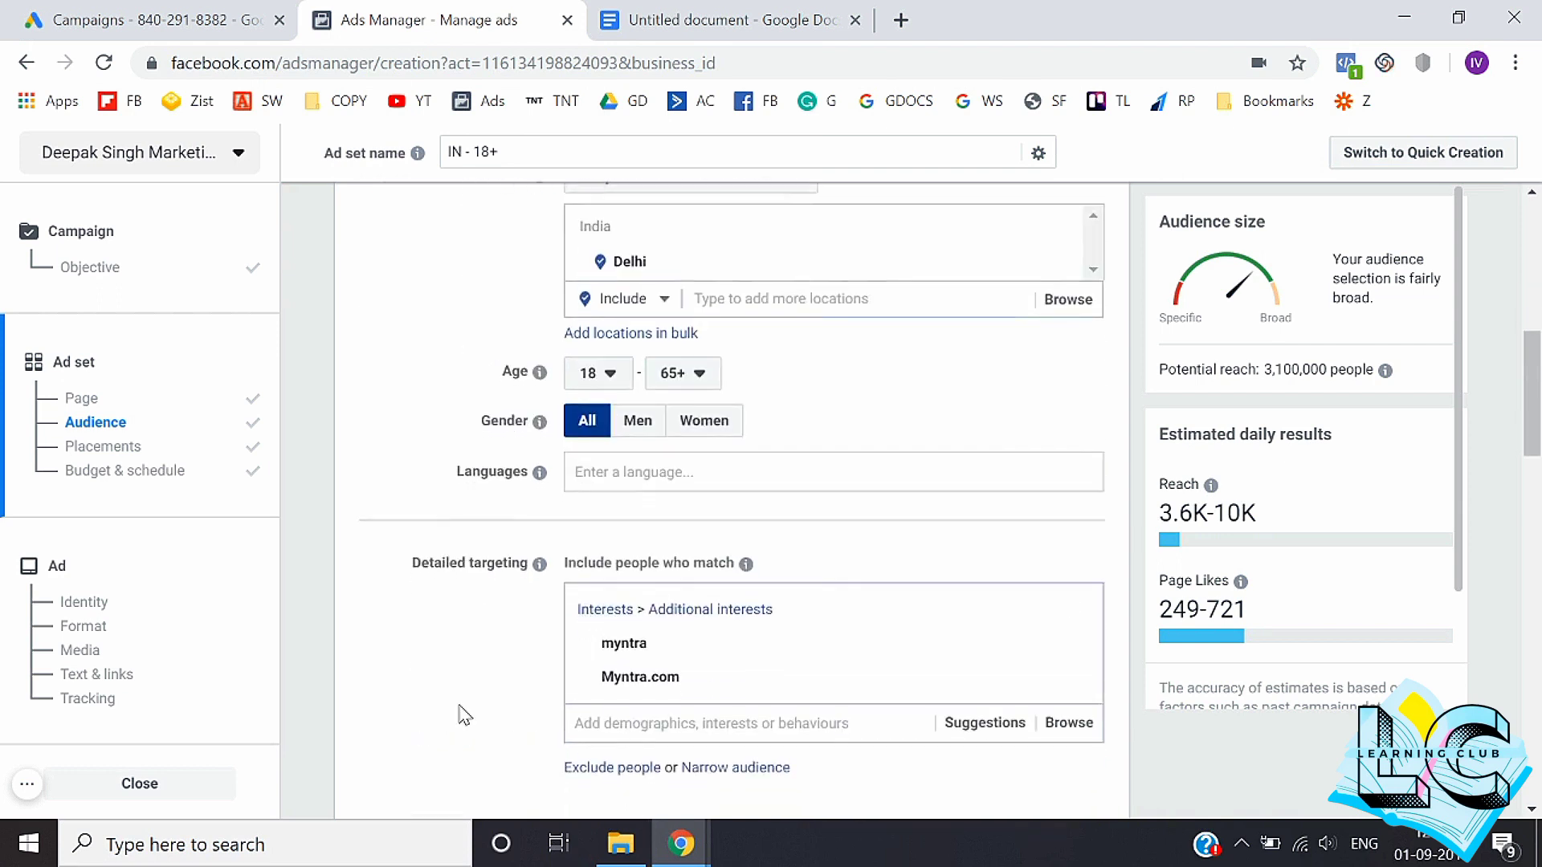
{"action": "mouse_move", "coordinate": [635, 542]}
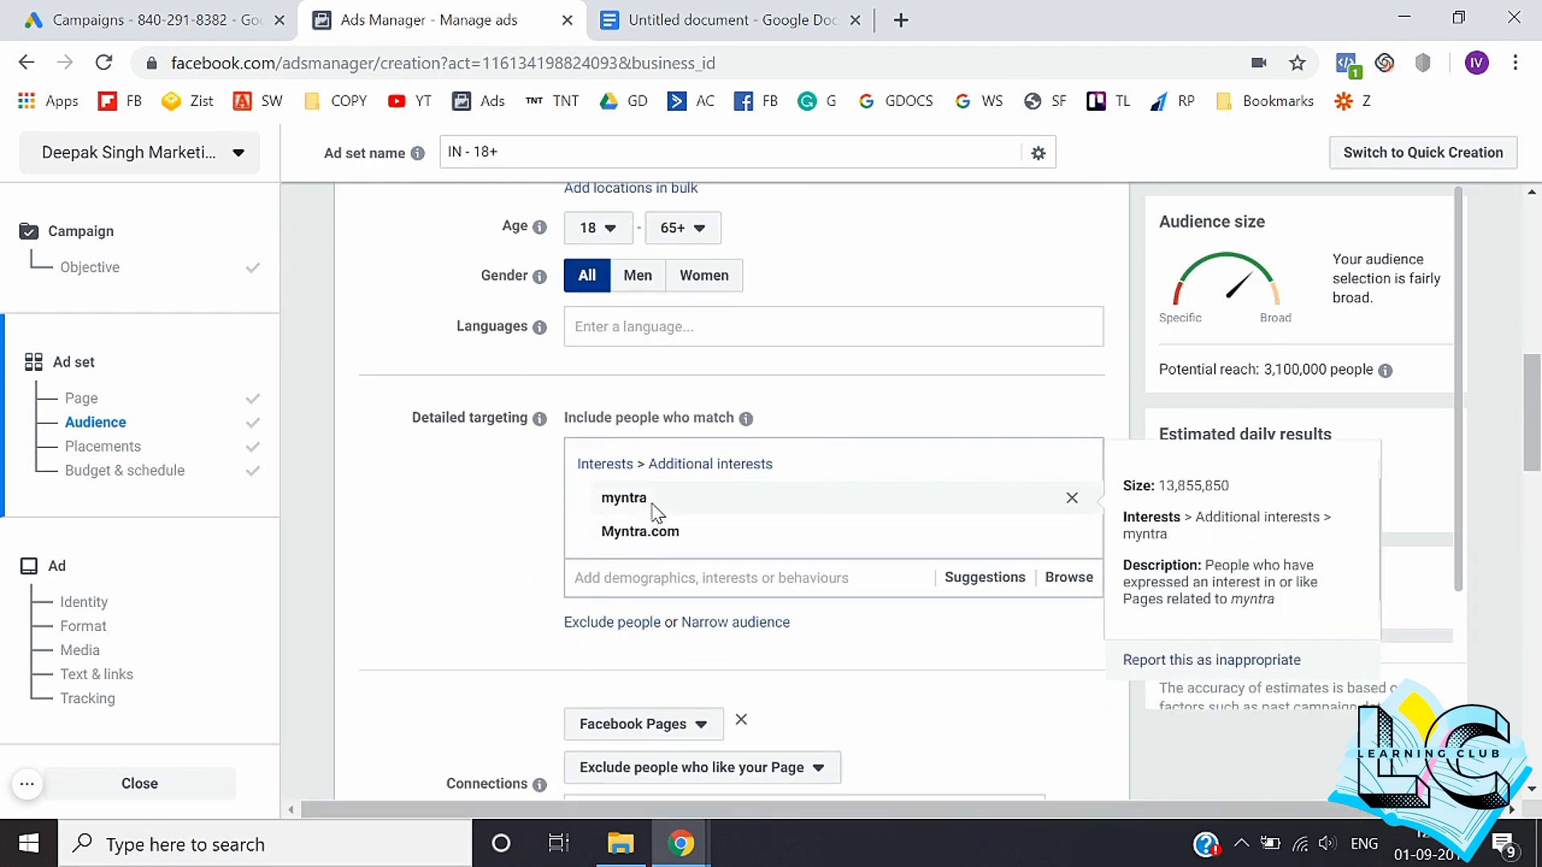
Step: Rename the ad set as myntra_Delhi_18+
{"action": "scroll", "coordinate": [482, 619], "scroll_direction": "up", "scroll_amount": 9}
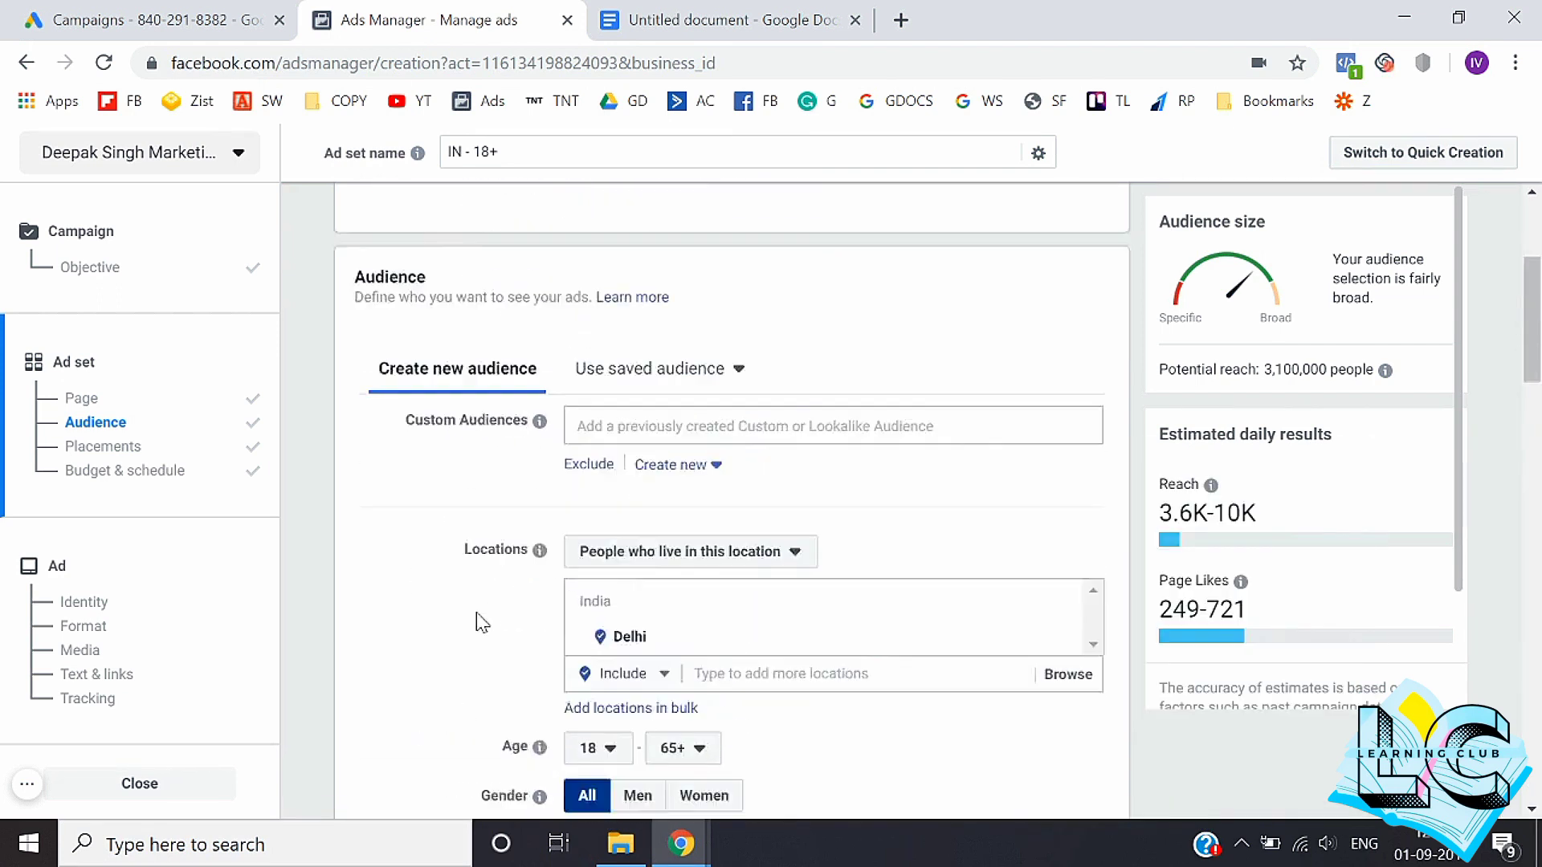
{"action": "triple_click", "coordinate": [599, 198]}
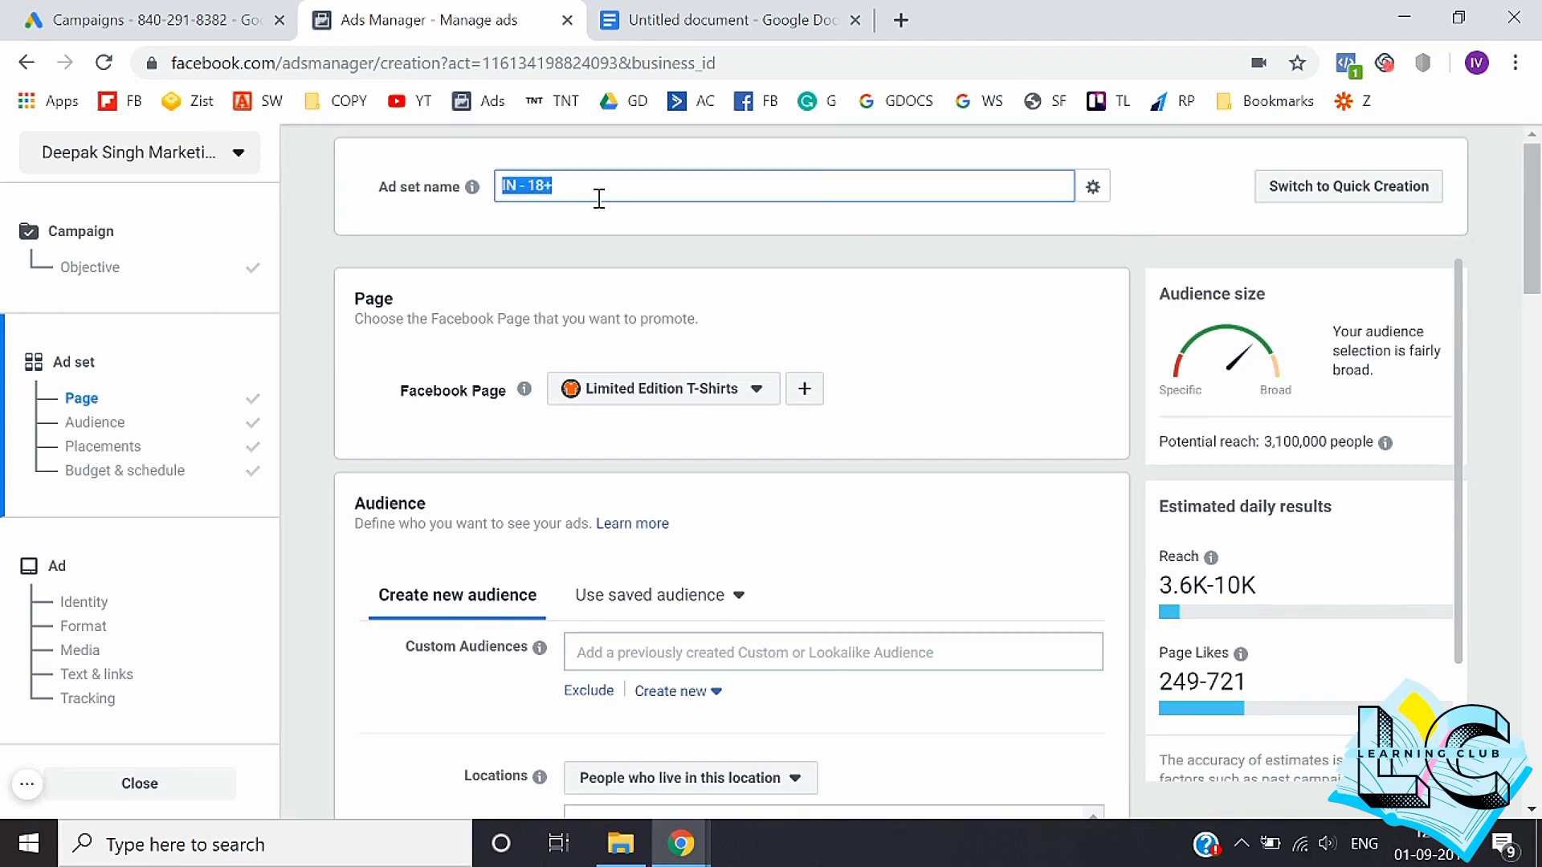
{"action": "type", "text": "myntra_Delhi+18+"}
{"action": "left_click", "coordinate": [467, 241]}
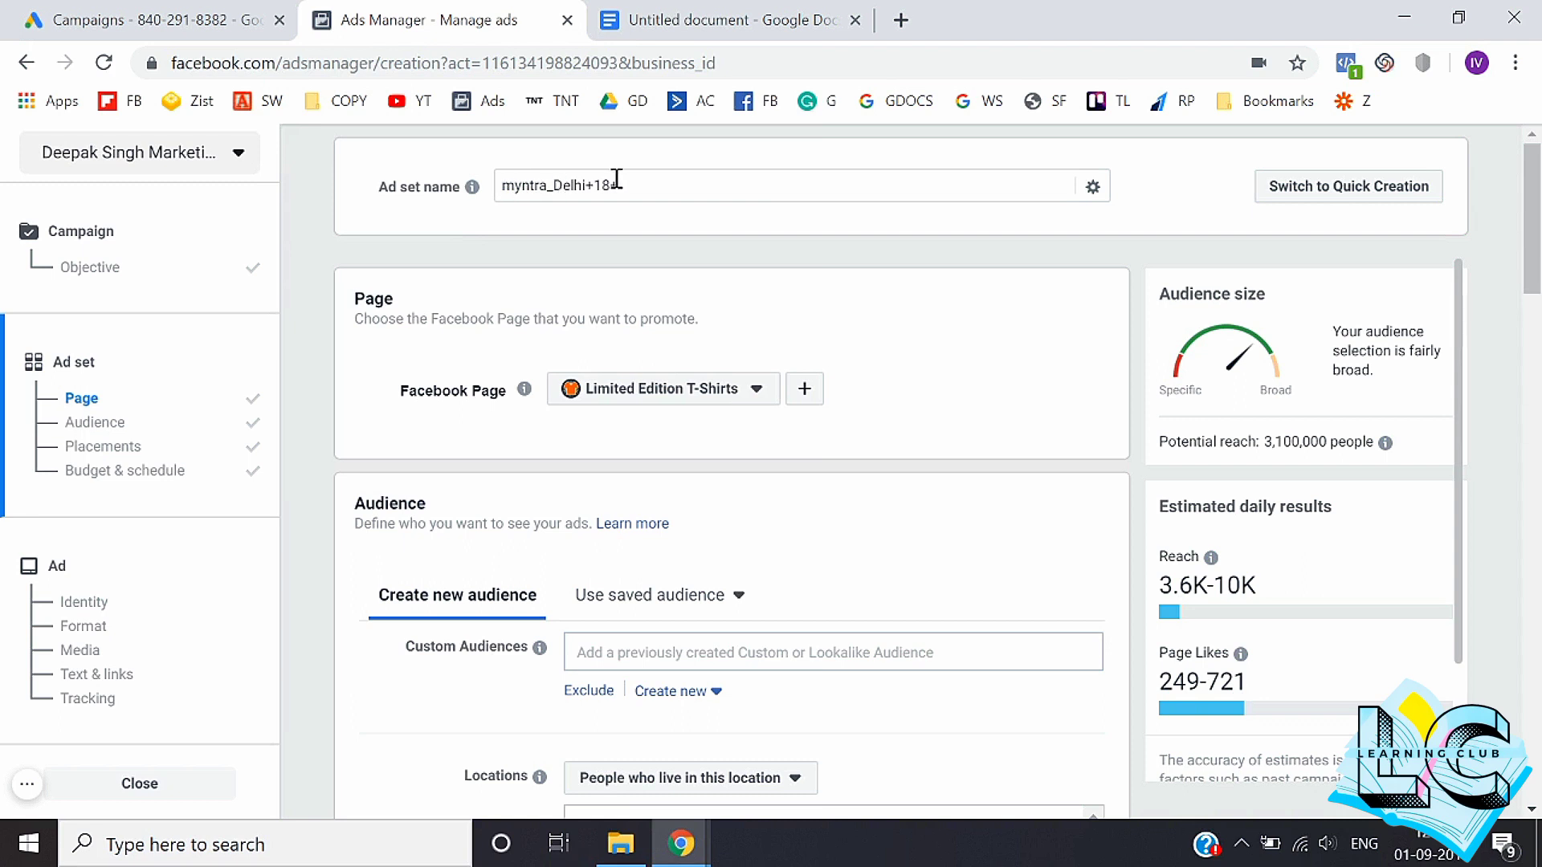
{"action": "left_click", "coordinate": [594, 188]}
{"action": "key", "text": "BackSpace"}
{"action": "type", "text": "_"}
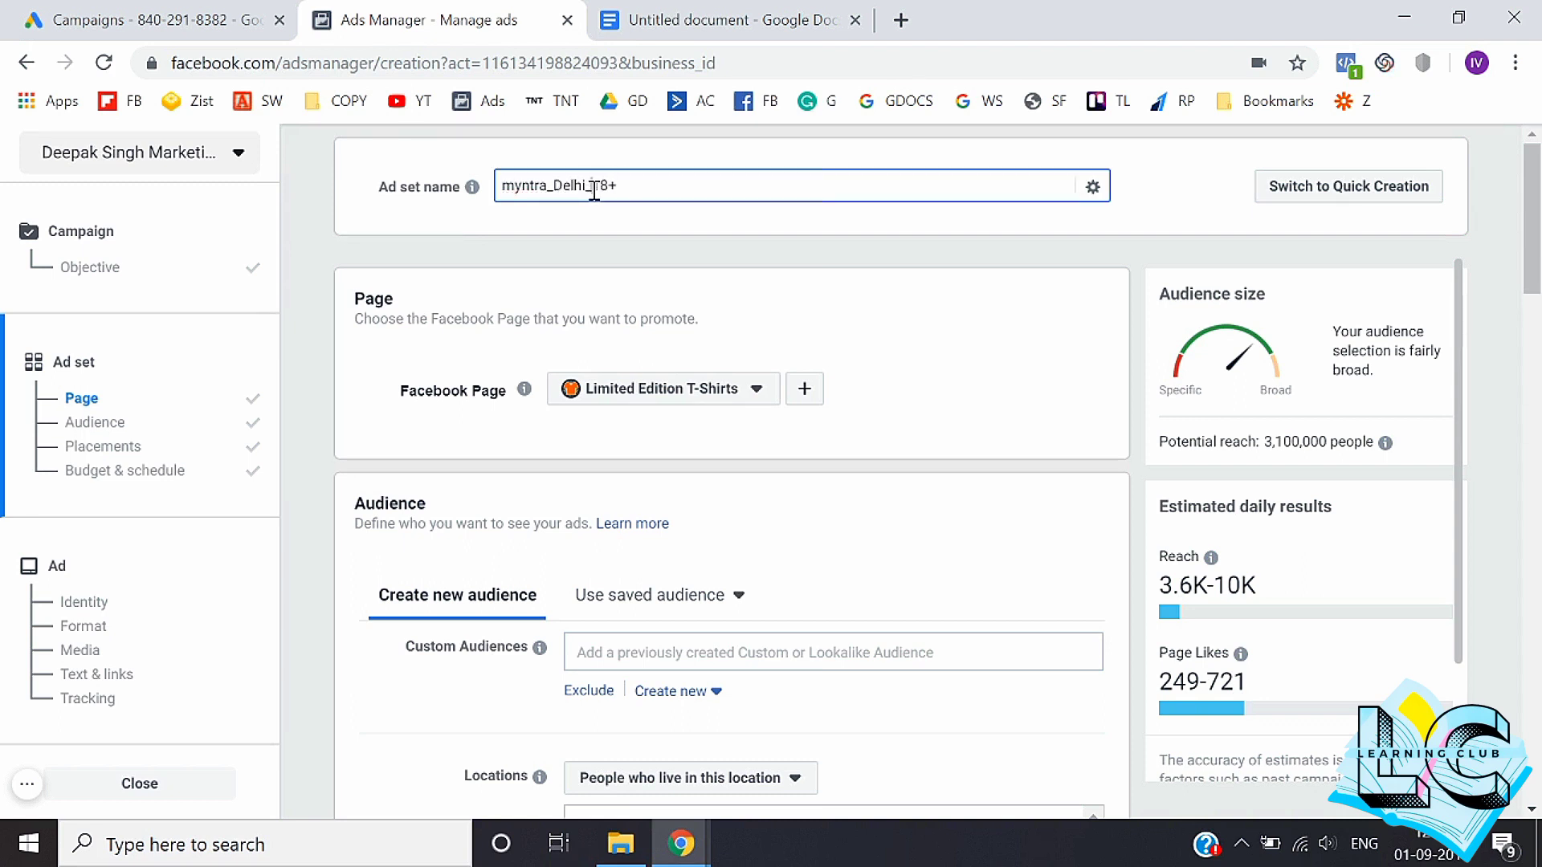
{"action": "left_click", "coordinate": [461, 241]}
Step: Examine the connection types available for Facebook Pages, leaving people who like the Page excluded
{"action": "scroll", "coordinate": [461, 241], "scroll_direction": "down", "scroll_amount": 3}
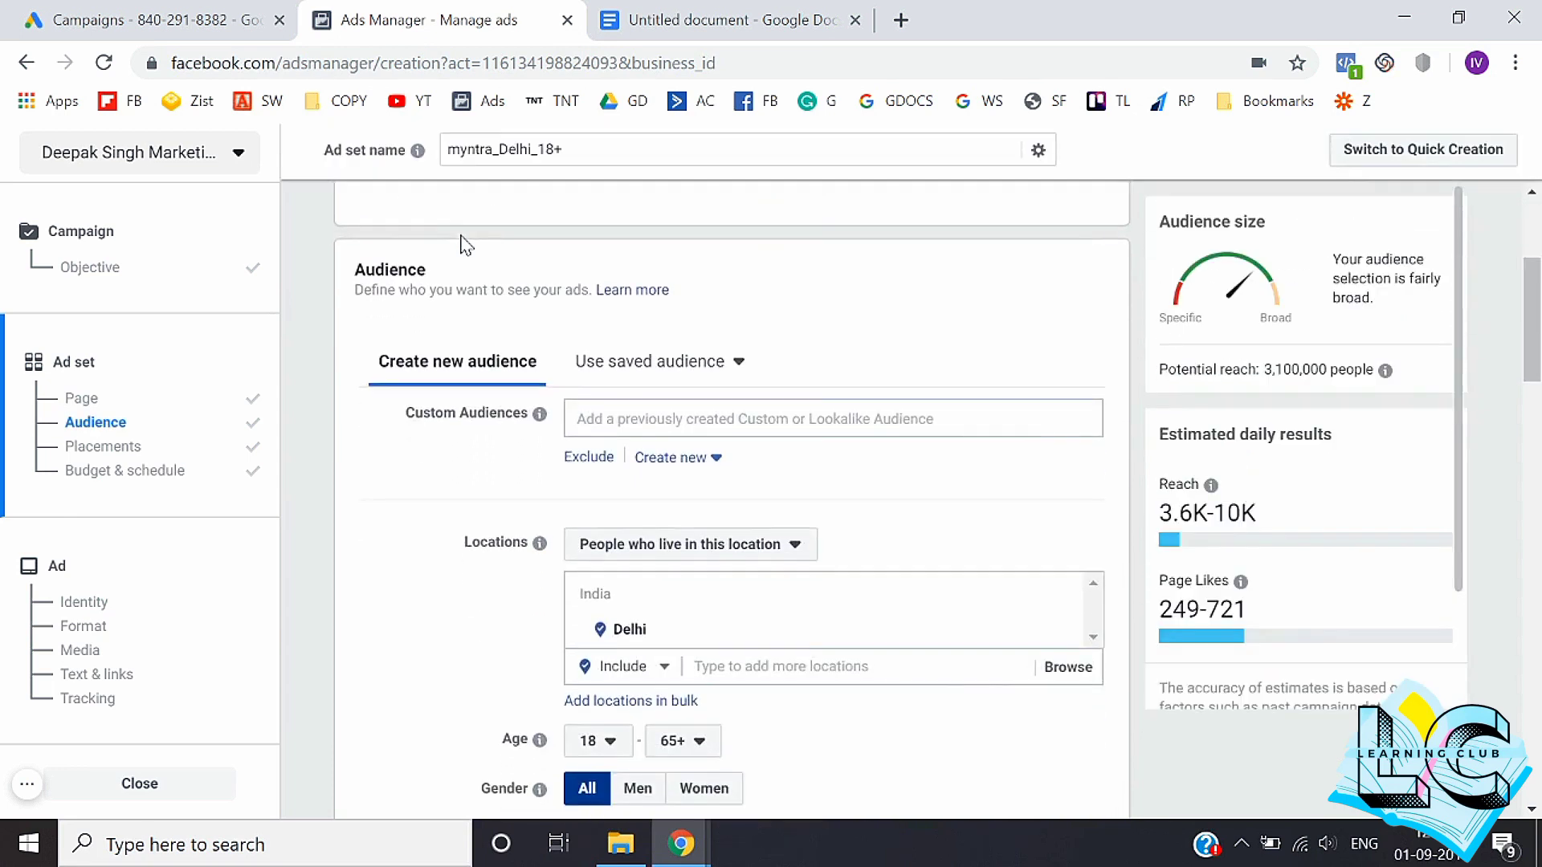
{"action": "scroll", "coordinate": [417, 545], "scroll_direction": "down", "scroll_amount": 12}
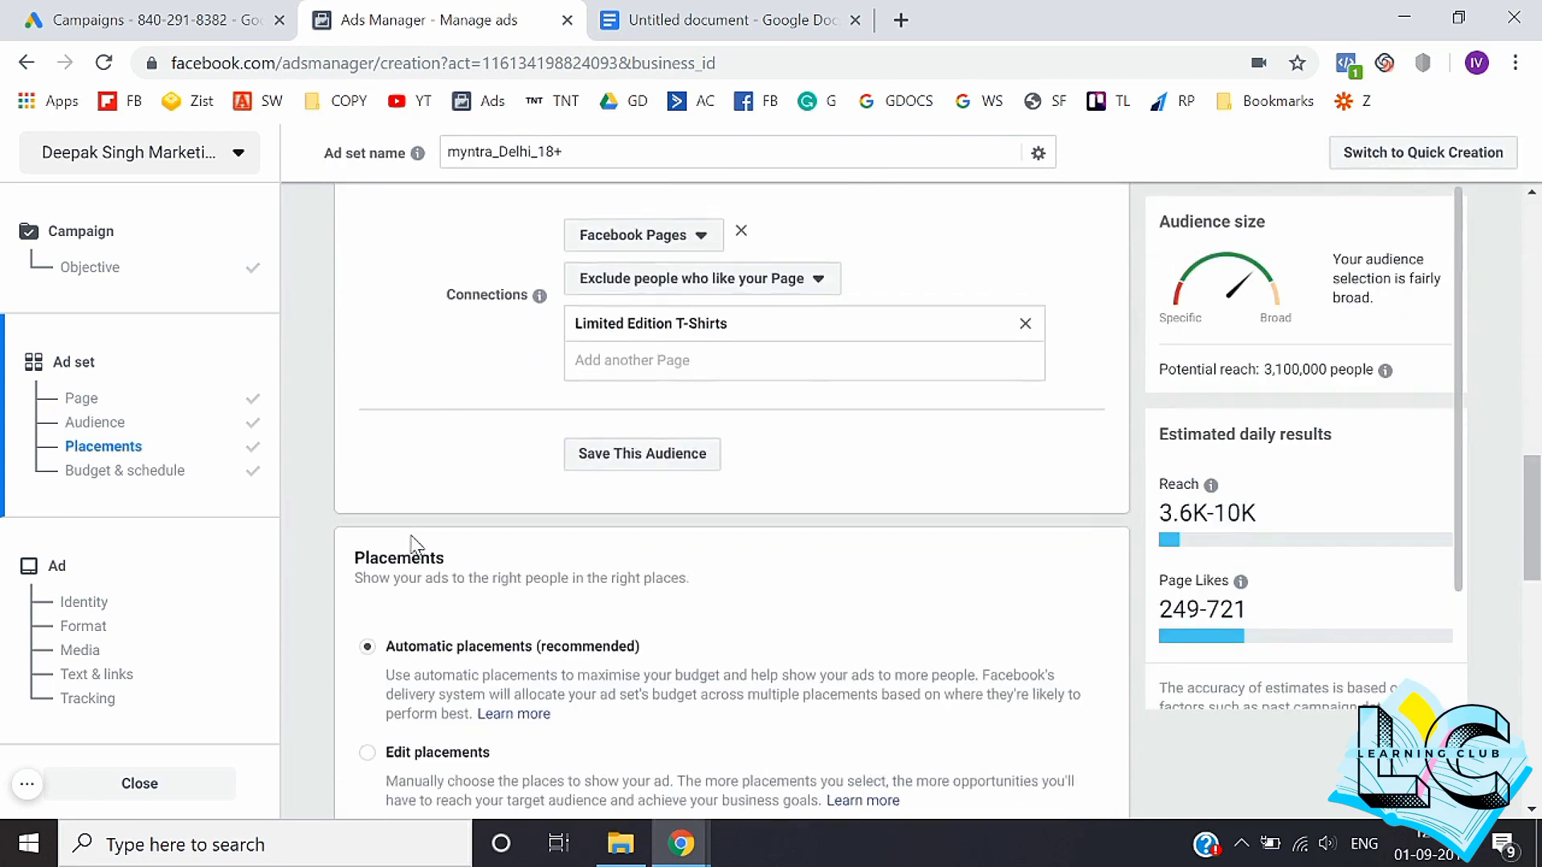
{"action": "scroll", "coordinate": [536, 458], "scroll_direction": "up", "scroll_amount": 2}
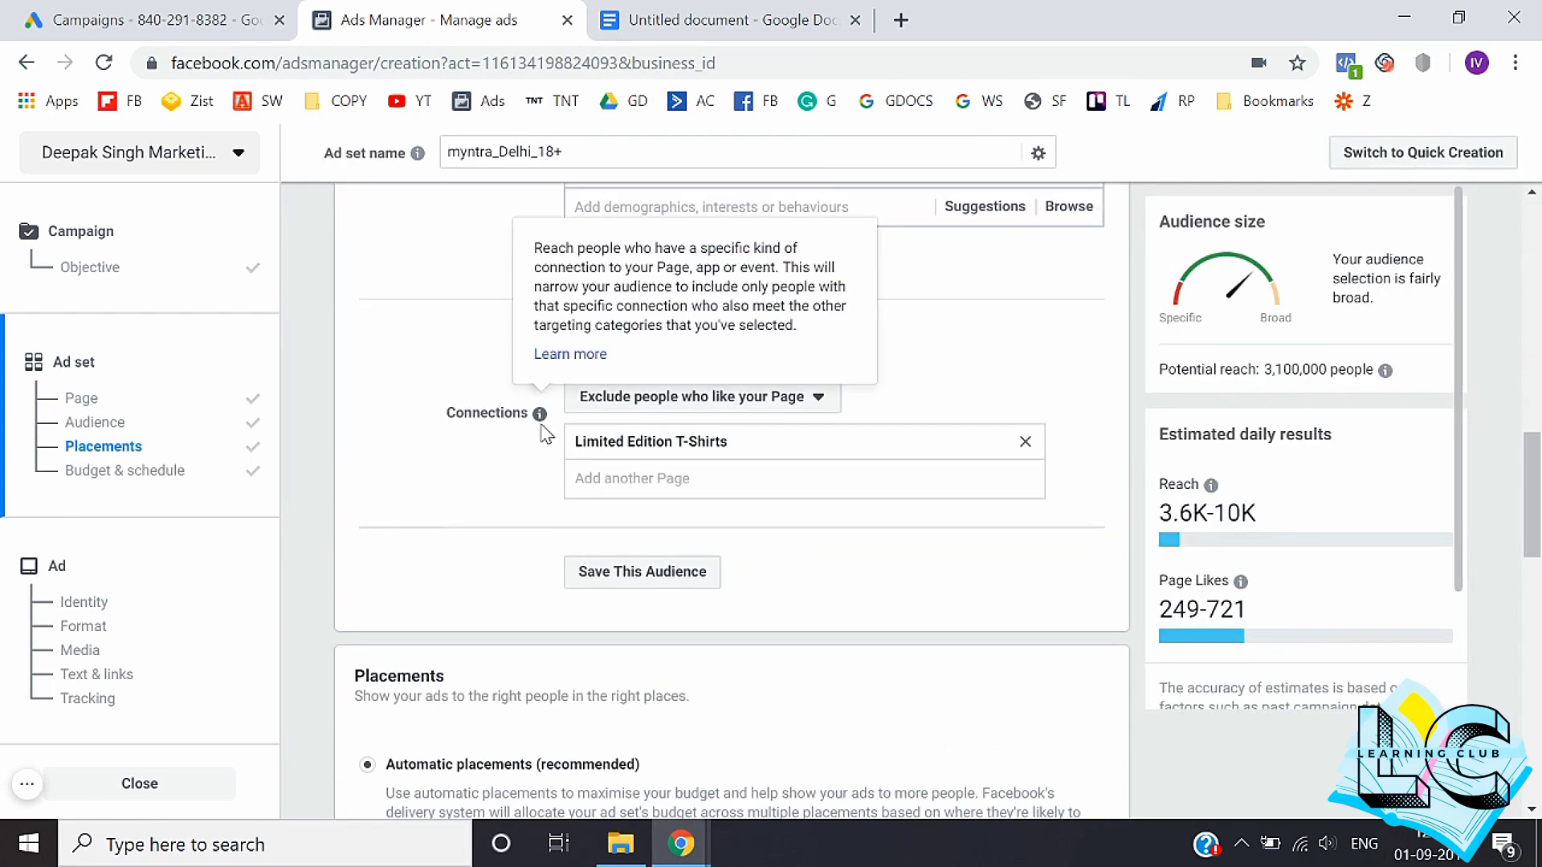
{"action": "left_click", "coordinate": [696, 363]}
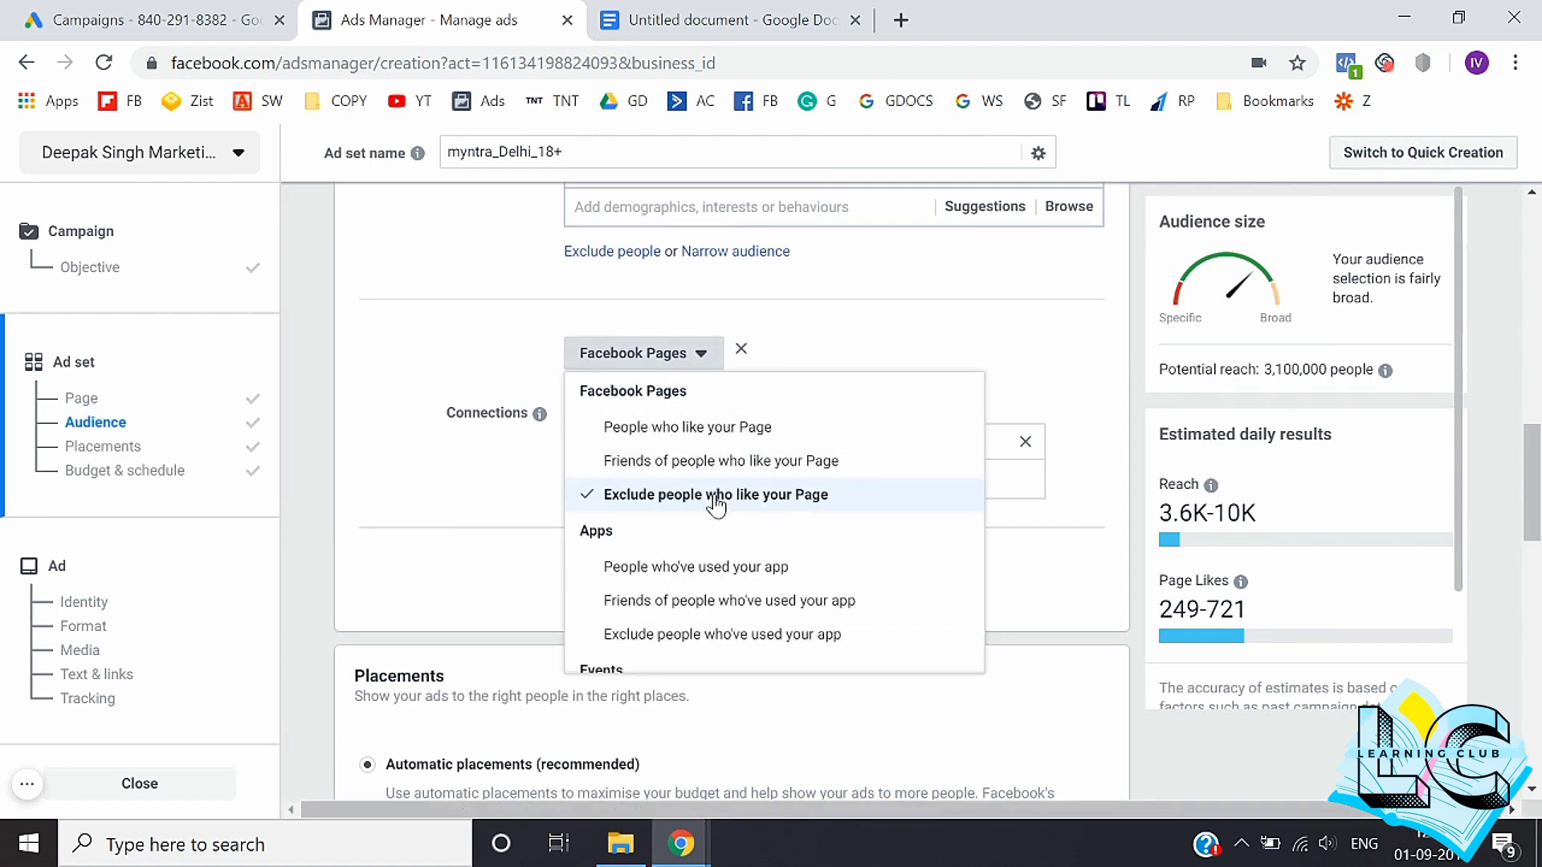
{"action": "left_click", "coordinate": [414, 543]}
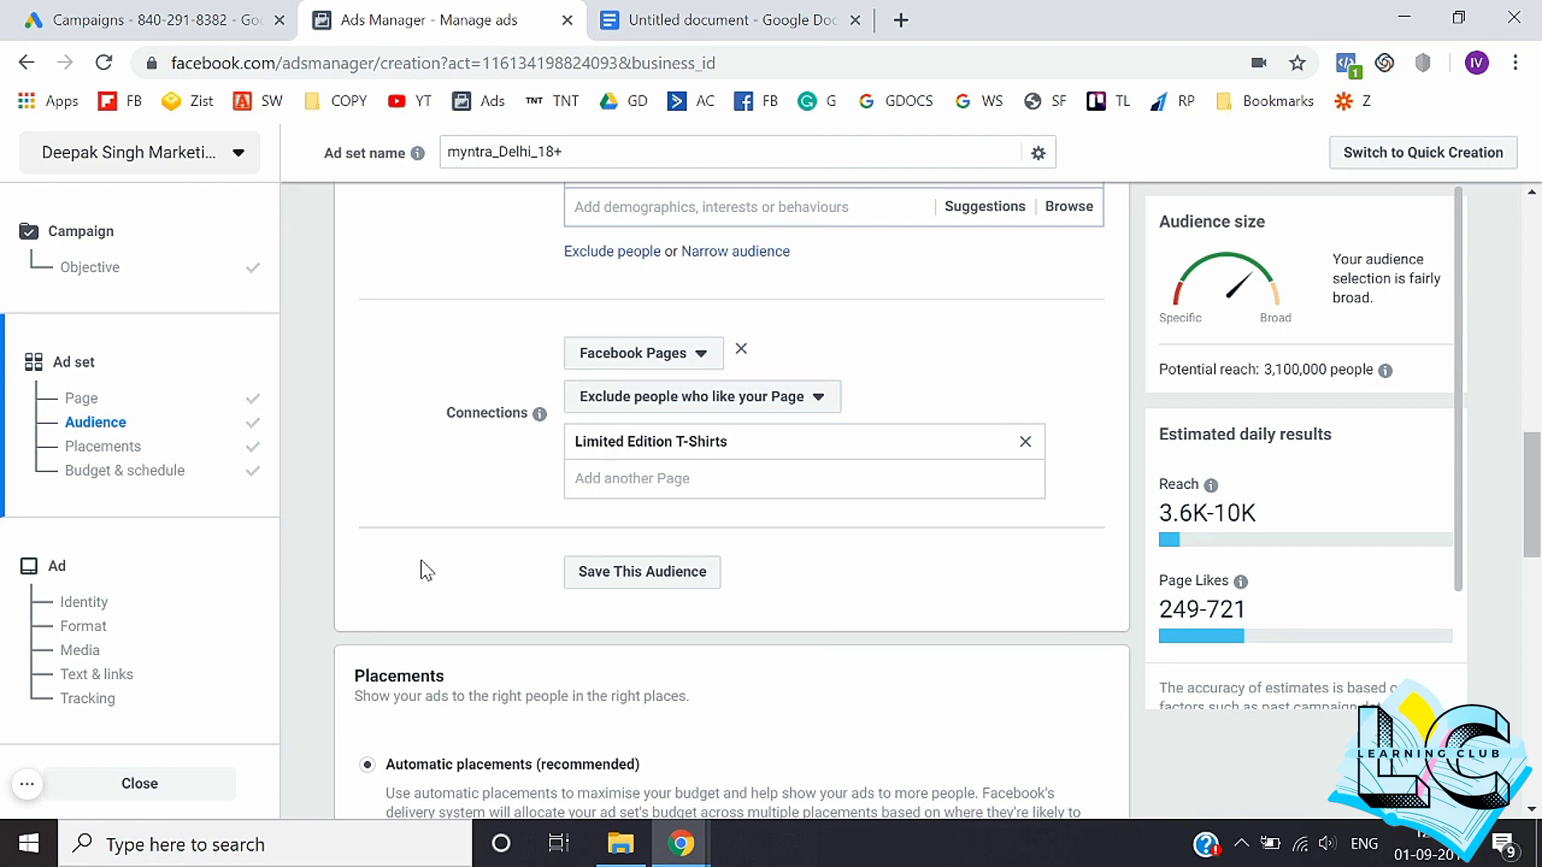
Step: Save the current audience under the name Myntra_Page_likes and check its summary in the ad set
{"action": "scroll", "coordinate": [421, 560], "scroll_direction": "up", "scroll_amount": 5}
{"action": "scroll", "coordinate": [421, 561], "scroll_direction": "down", "scroll_amount": 5}
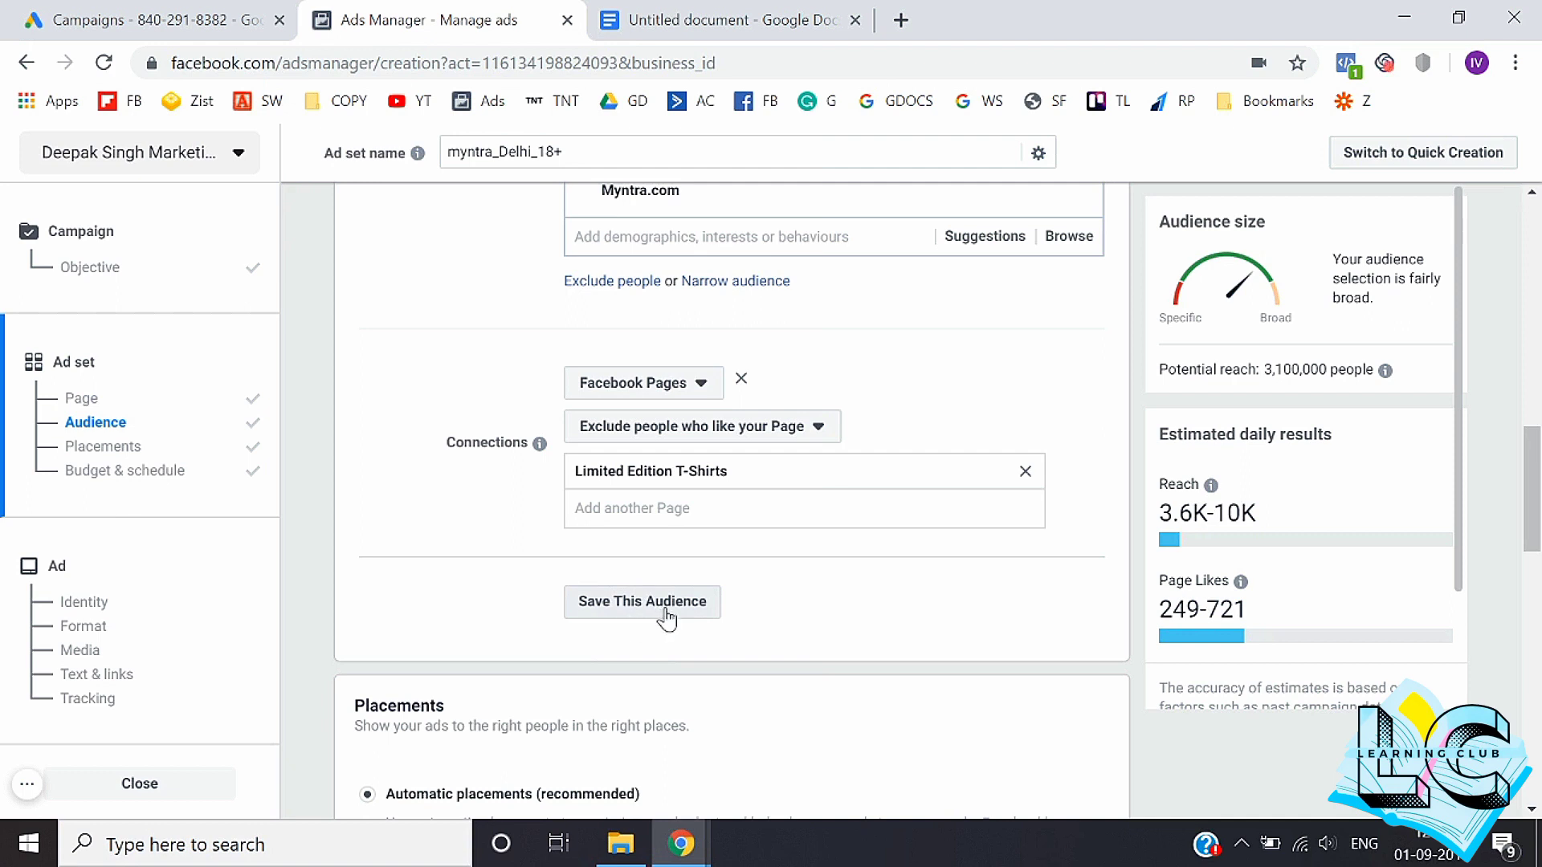
{"action": "left_click", "coordinate": [663, 612]}
{"action": "left_click", "coordinate": [830, 363]}
{"action": "key", "text": "ctrl+a"}
{"action": "key", "text": "BackSpace"}
{"action": "type", "text": "Myn"}
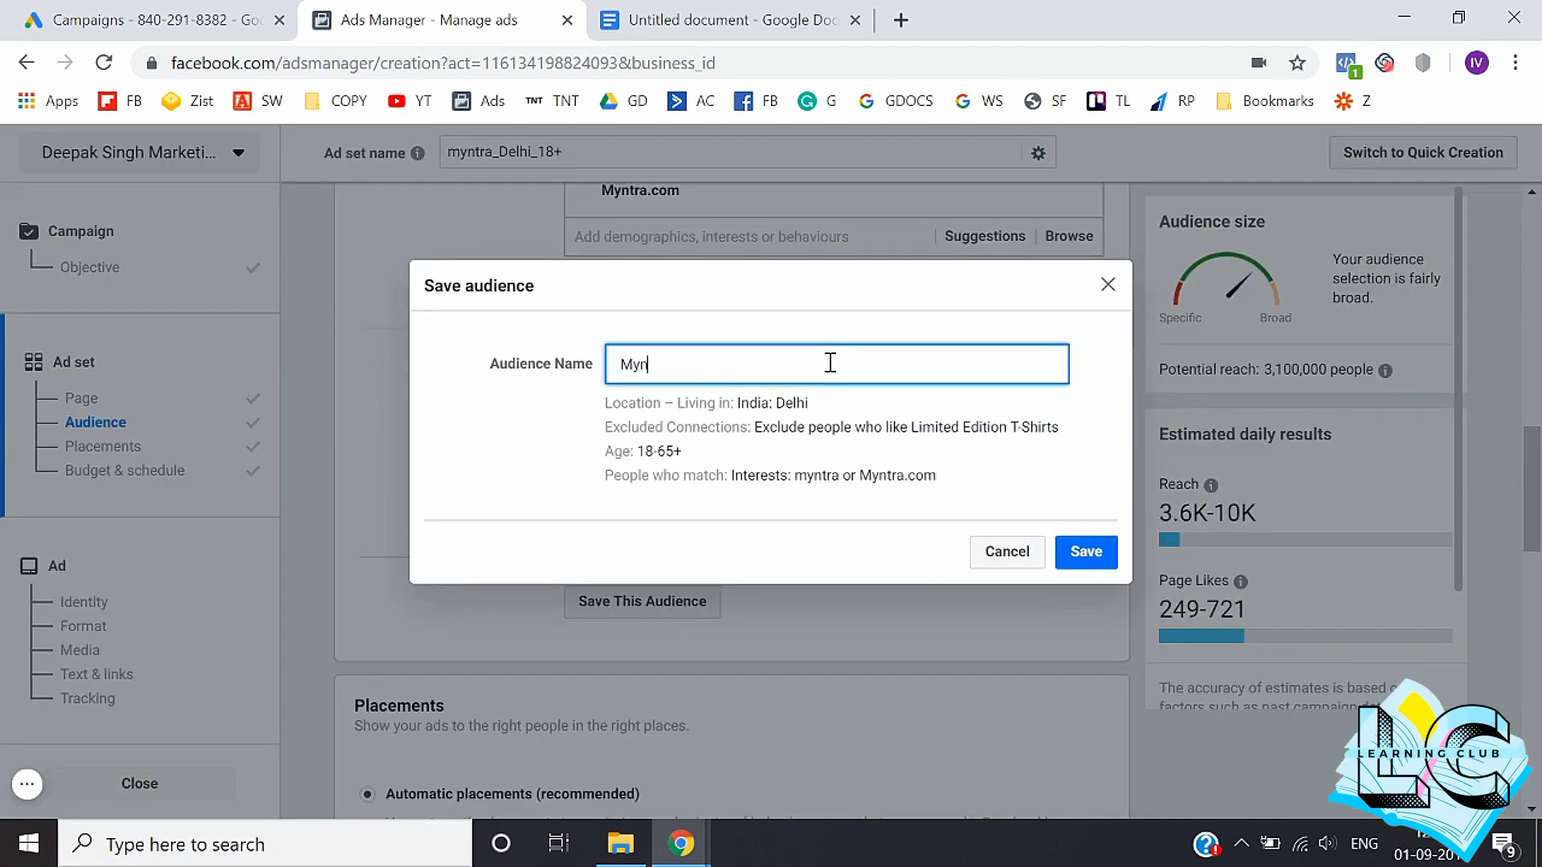
{"action": "type", "text": "tra_Page_likes"}
{"action": "left_click", "coordinate": [1085, 551]}
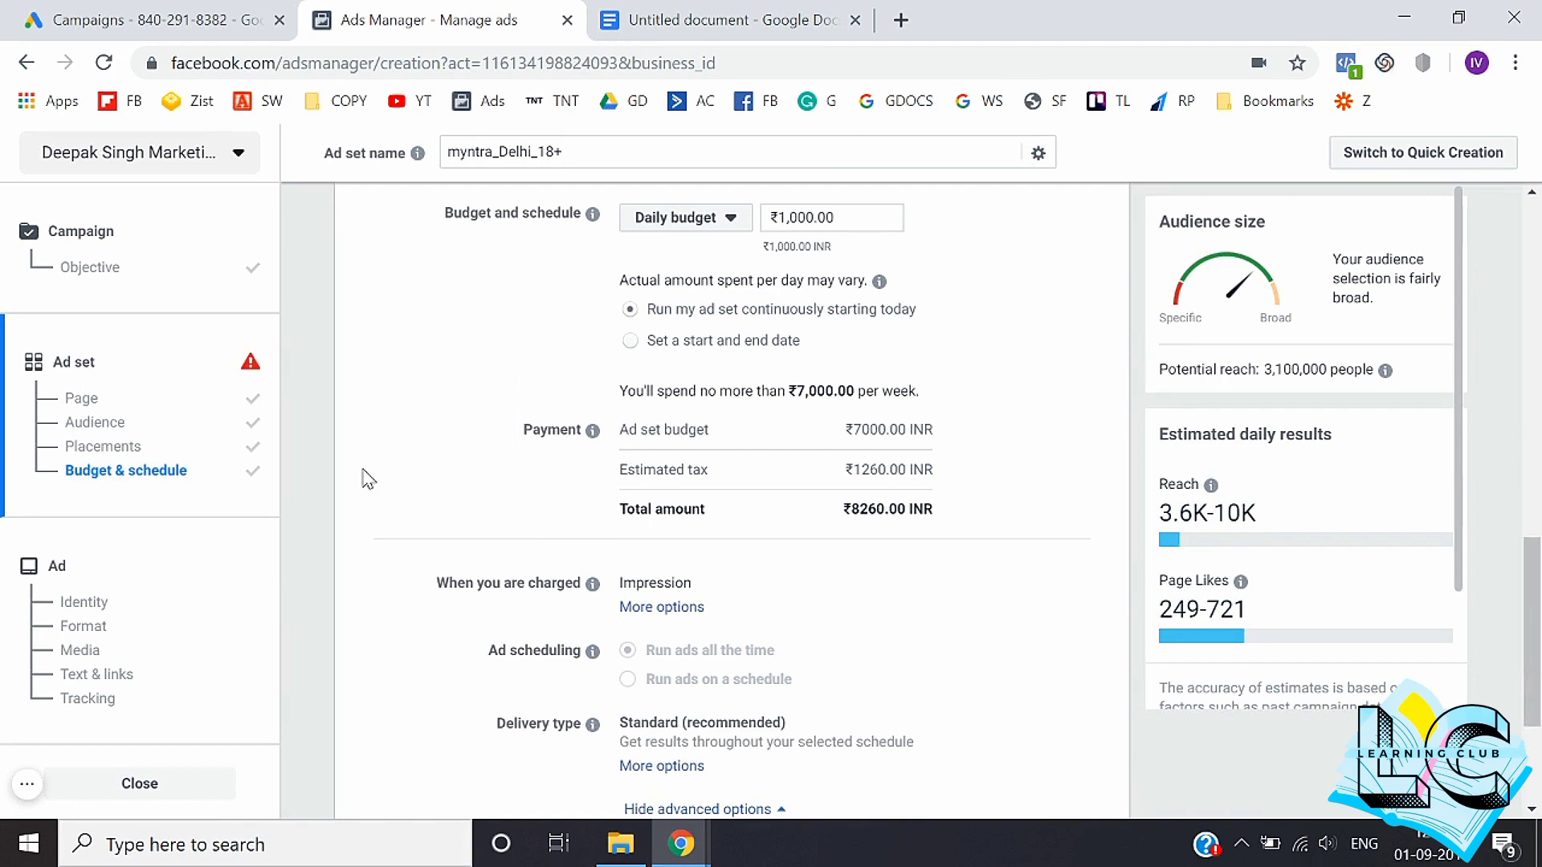
{"action": "scroll", "coordinate": [358, 452], "scroll_direction": "up", "scroll_amount": 10}
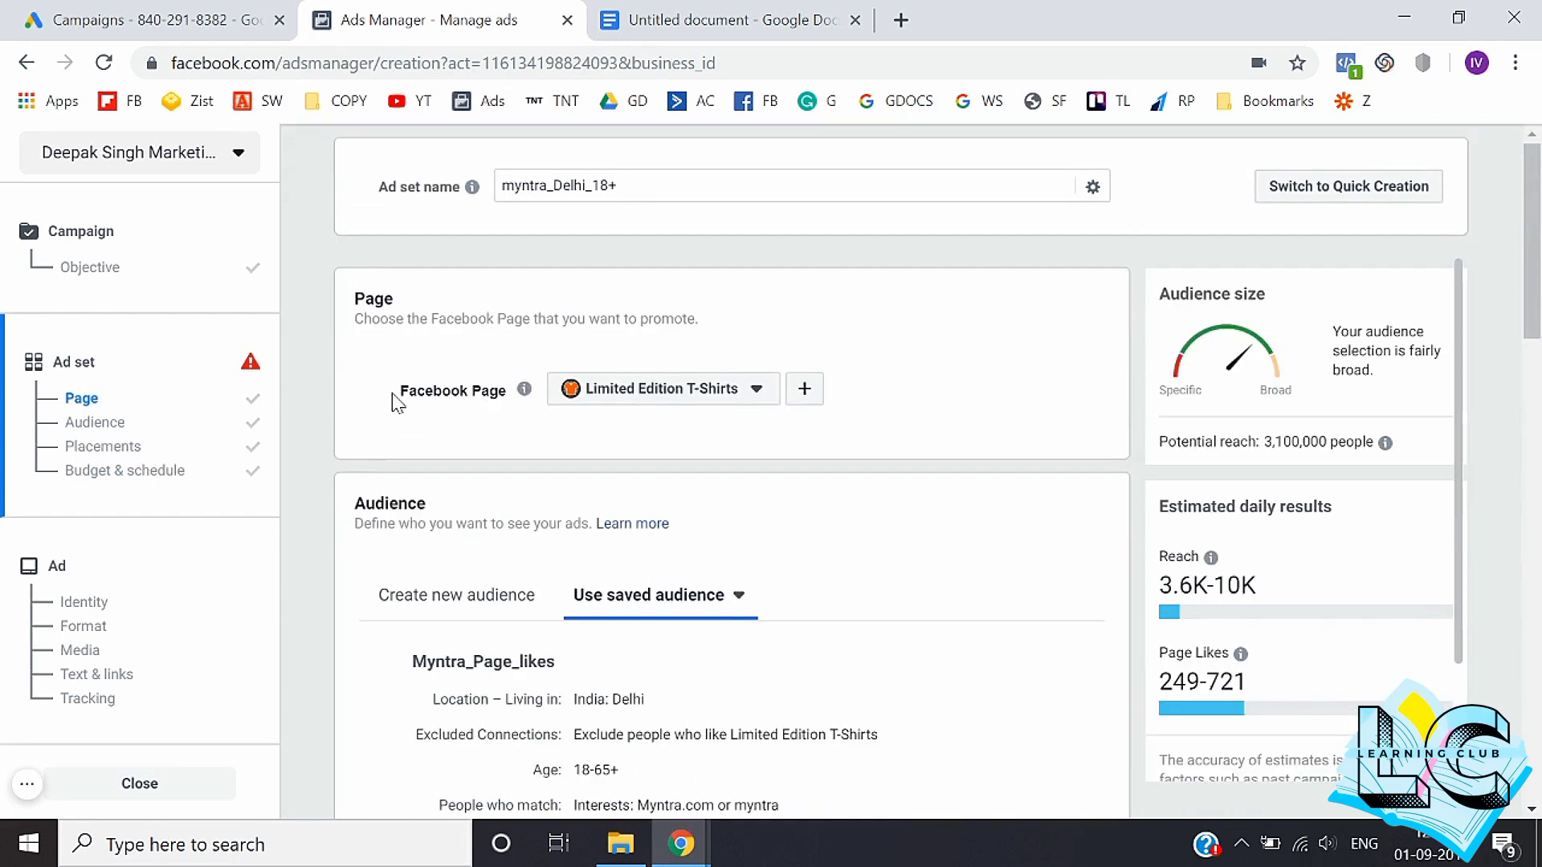
{"action": "scroll", "coordinate": [321, 480], "scroll_direction": "down", "scroll_amount": 3}
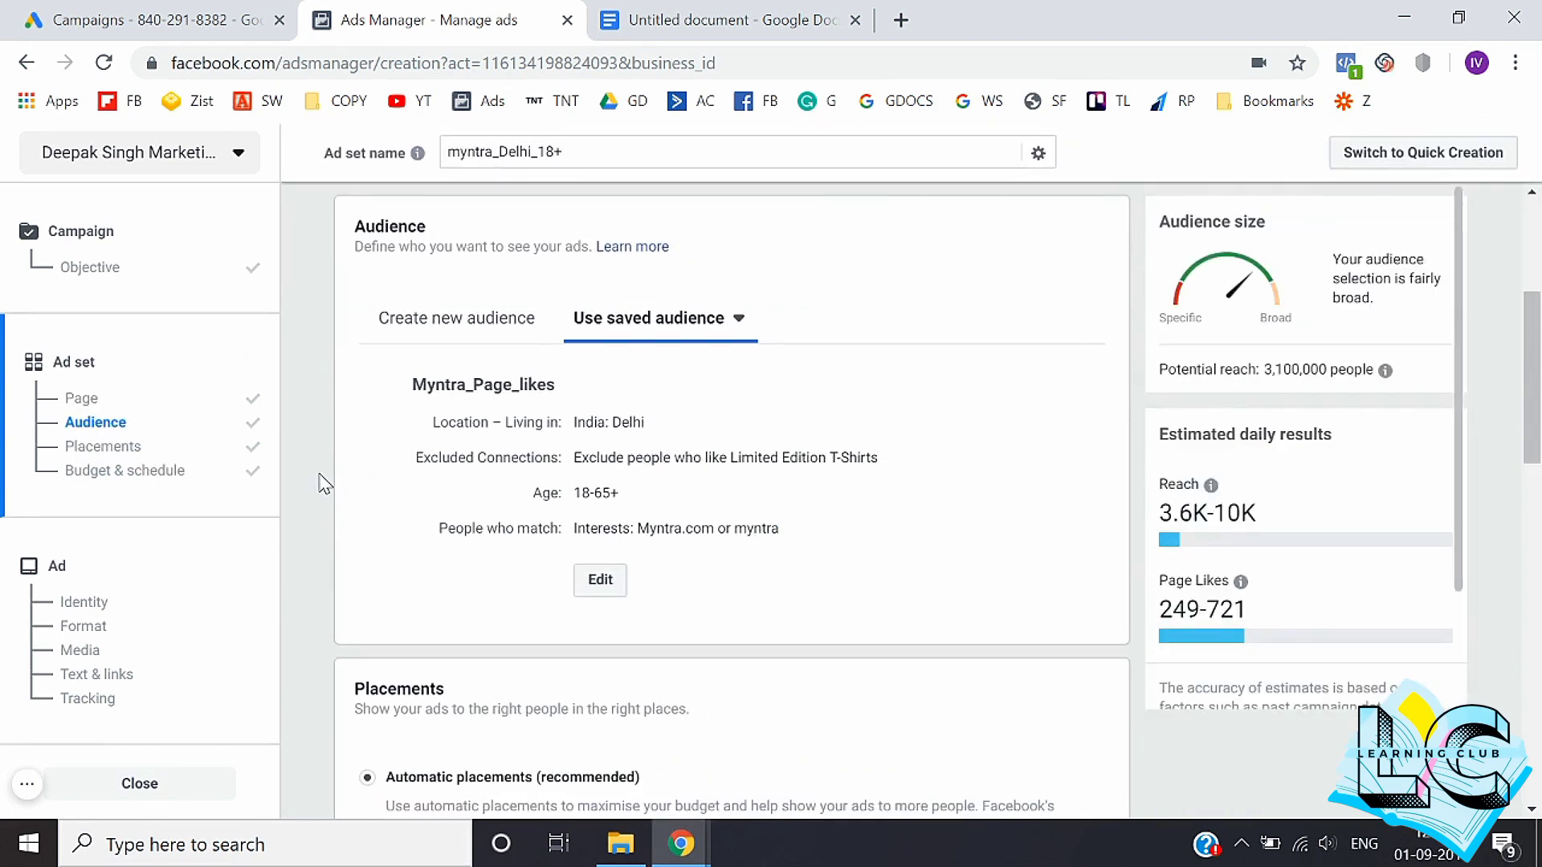
Step: Switch to Edit placements to examine the available platforms and placements, and restore Automatic placements
{"action": "scroll", "coordinate": [321, 482], "scroll_direction": "down", "scroll_amount": 5}
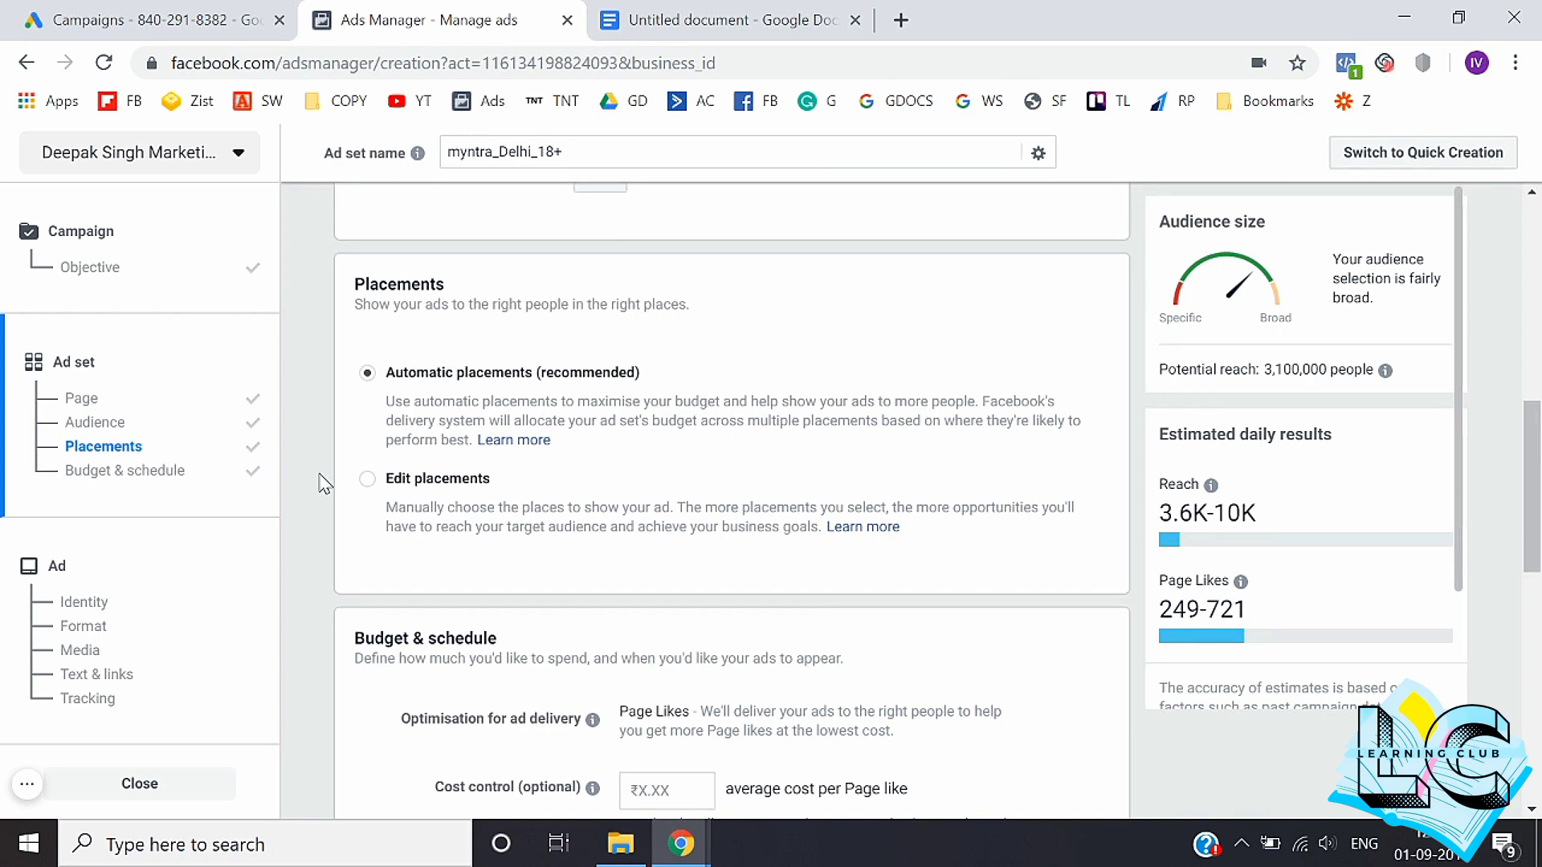
{"action": "left_click", "coordinate": [373, 498]}
{"action": "scroll", "coordinate": [382, 506], "scroll_direction": "down", "scroll_amount": 2}
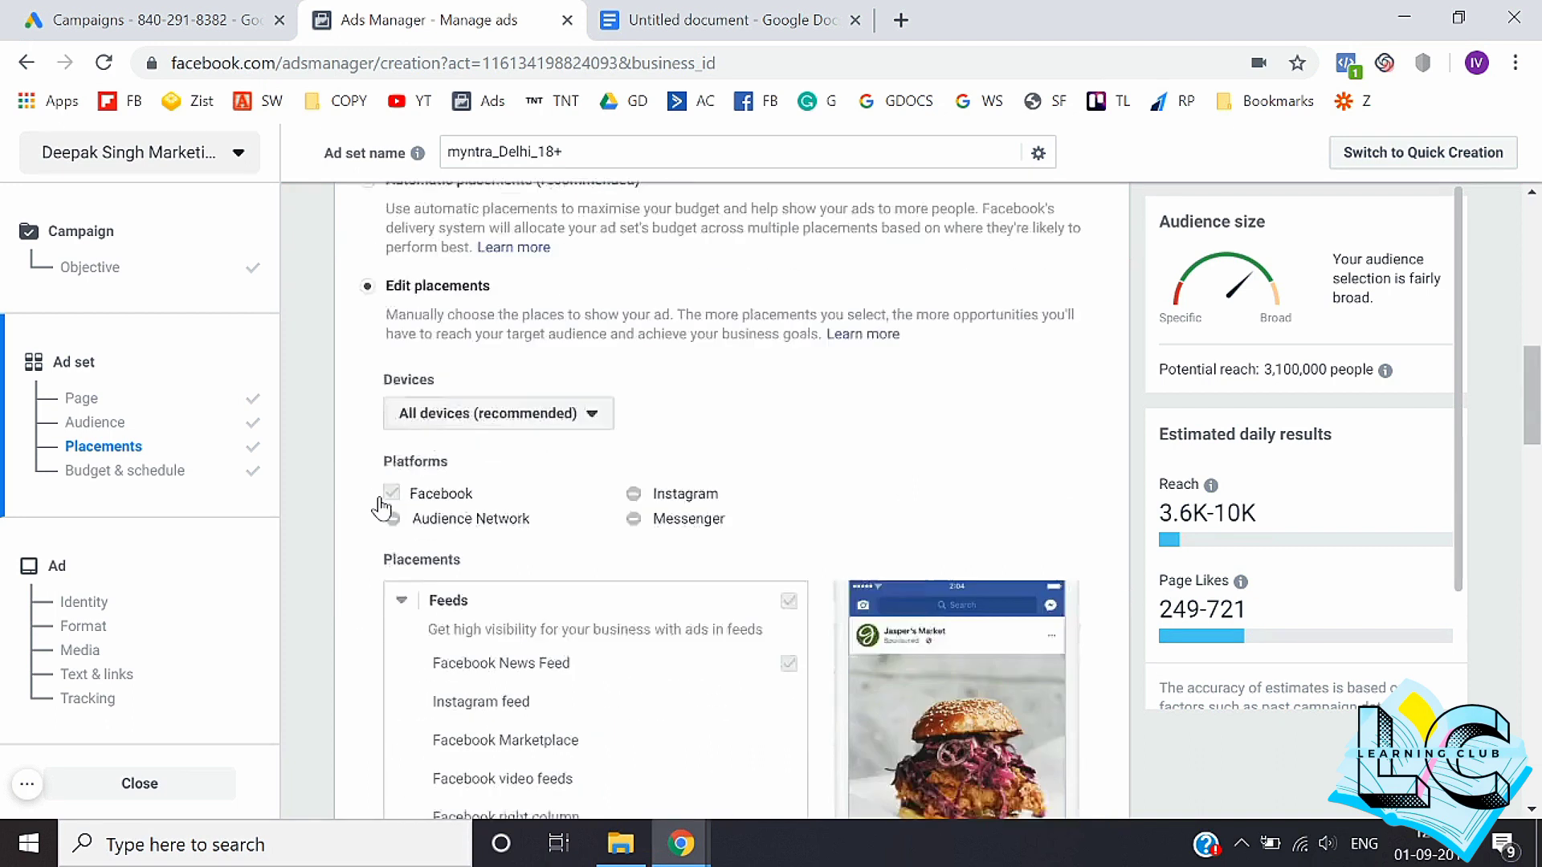
{"action": "scroll", "coordinate": [382, 506], "scroll_direction": "down", "scroll_amount": 3}
{"action": "scroll", "coordinate": [383, 509], "scroll_direction": "up", "scroll_amount": 2}
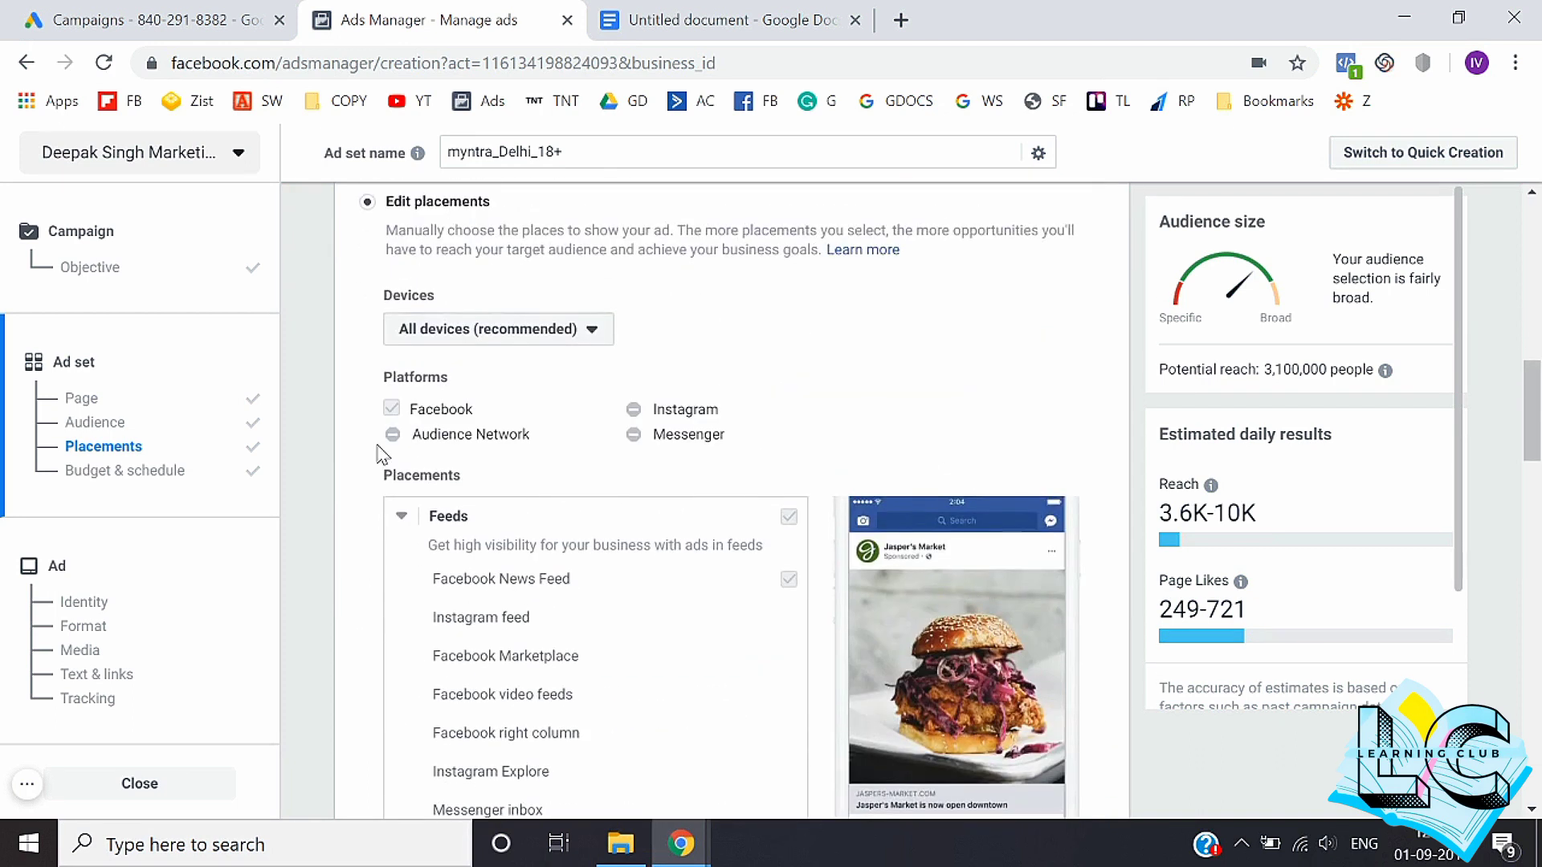
{"action": "scroll", "coordinate": [382, 456], "scroll_direction": "down", "scroll_amount": 7}
{"action": "scroll", "coordinate": [379, 450], "scroll_direction": "down", "scroll_amount": 2}
{"action": "scroll", "coordinate": [379, 448], "scroll_direction": "up", "scroll_amount": 7}
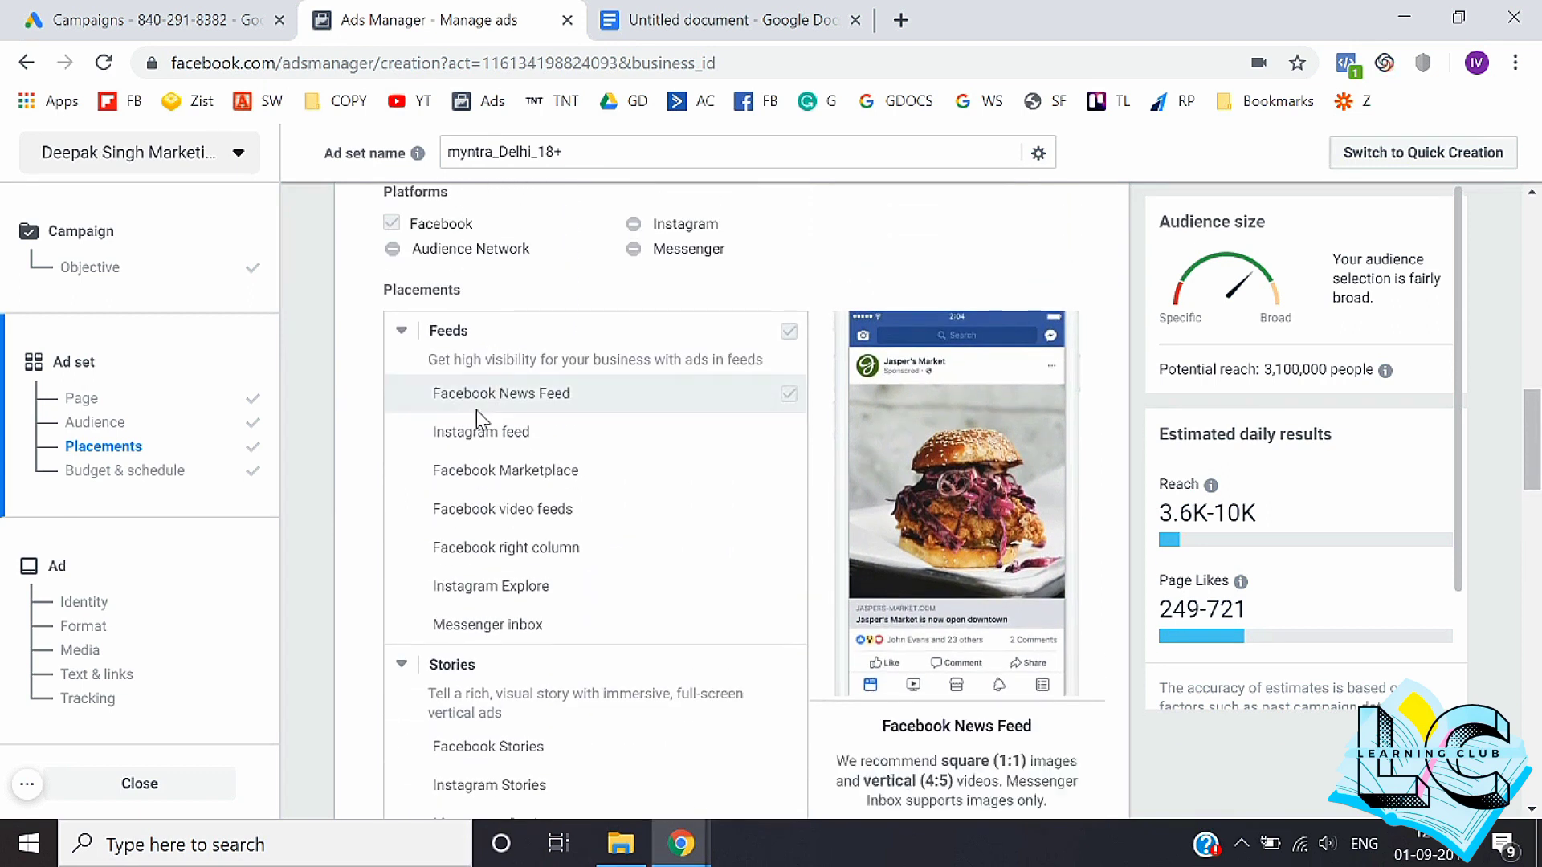
{"action": "scroll", "coordinate": [333, 429], "scroll_direction": "up", "scroll_amount": 2}
{"action": "scroll", "coordinate": [338, 429], "scroll_direction": "up", "scroll_amount": 2}
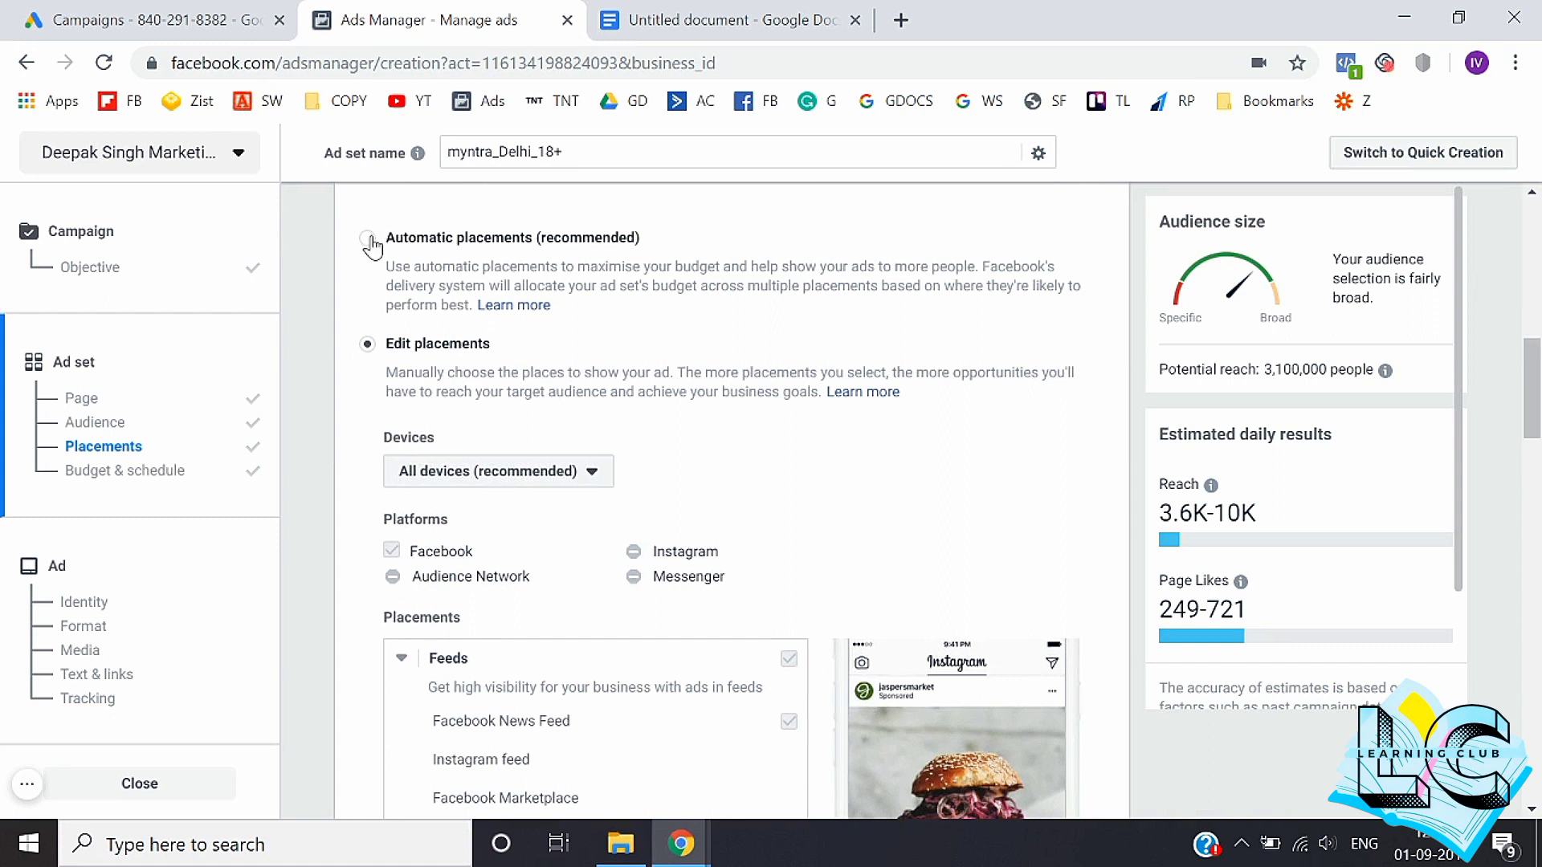
{"action": "scroll", "coordinate": [378, 451], "scroll_direction": "down", "scroll_amount": 4}
{"action": "scroll", "coordinate": [377, 452], "scroll_direction": "up", "scroll_amount": 5}
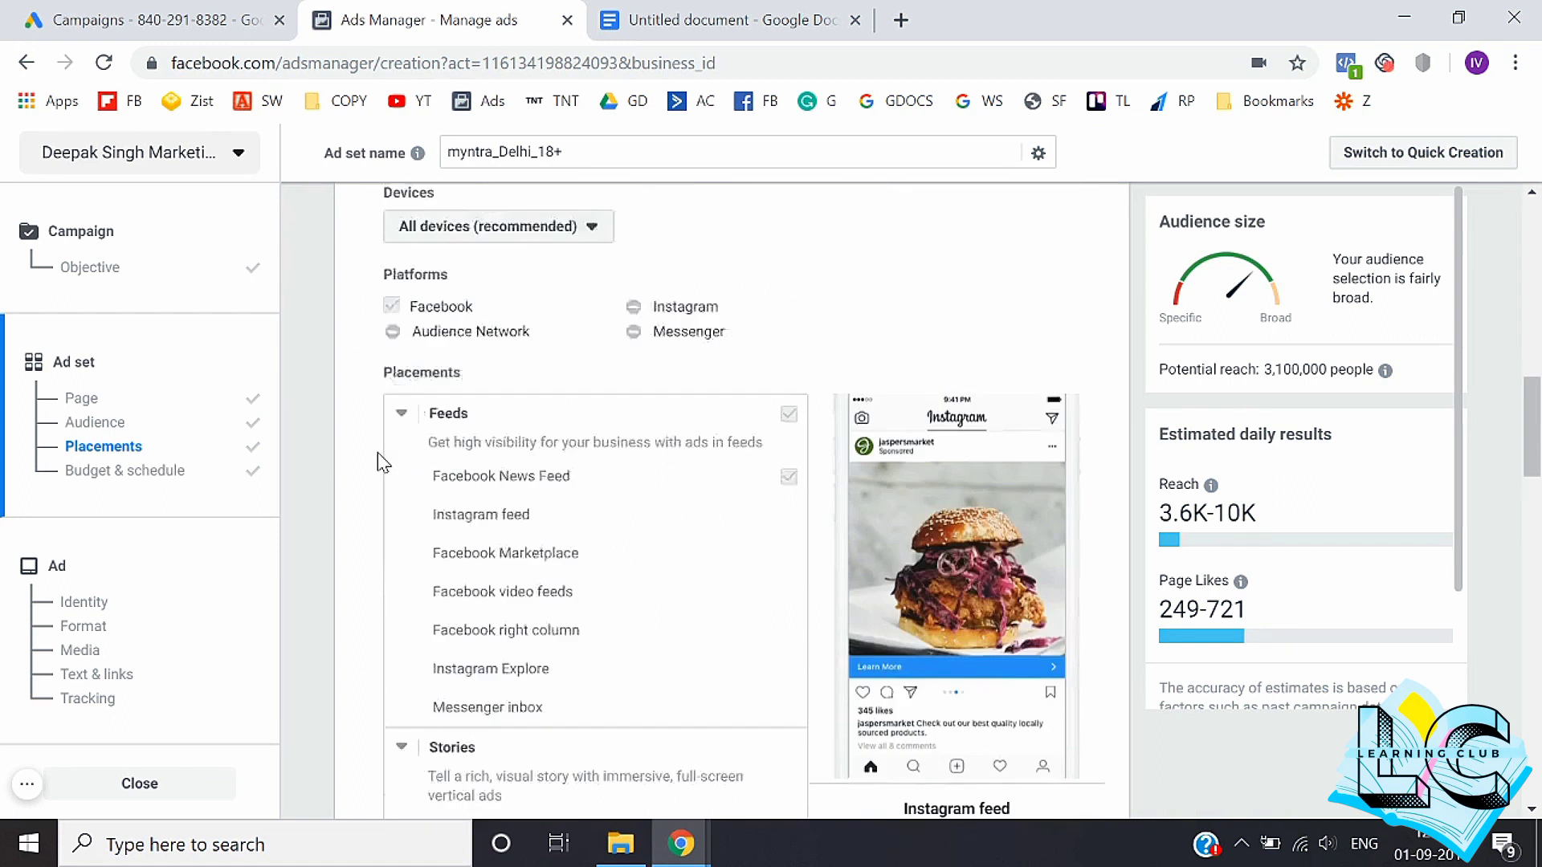
{"action": "left_click", "coordinate": [393, 244]}
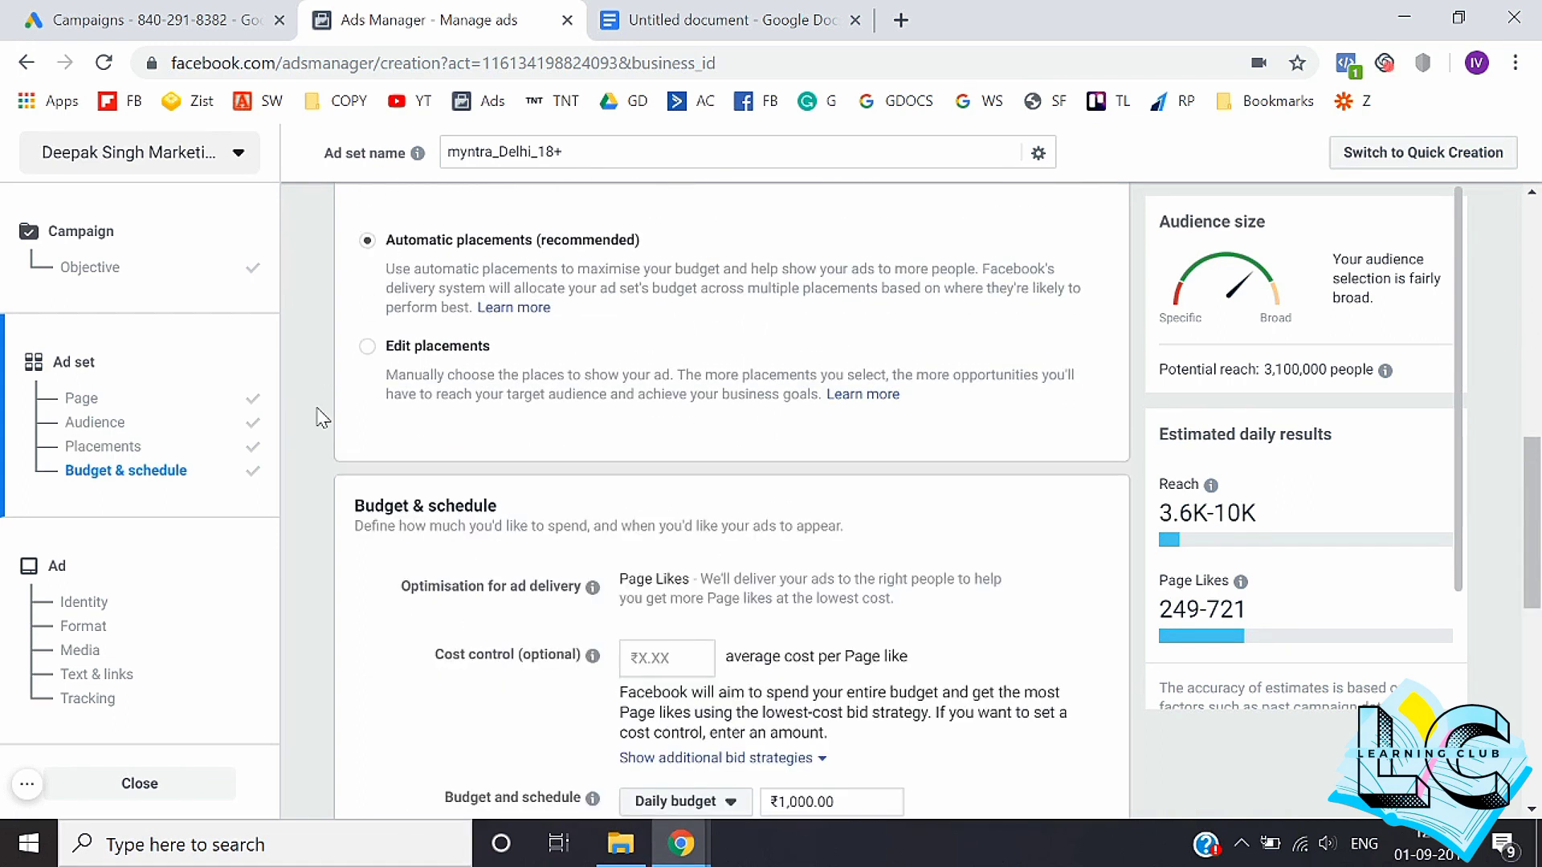
Step: Set the ad set's daily budget to ₹100
{"action": "scroll", "coordinate": [321, 417], "scroll_direction": "down", "scroll_amount": 2}
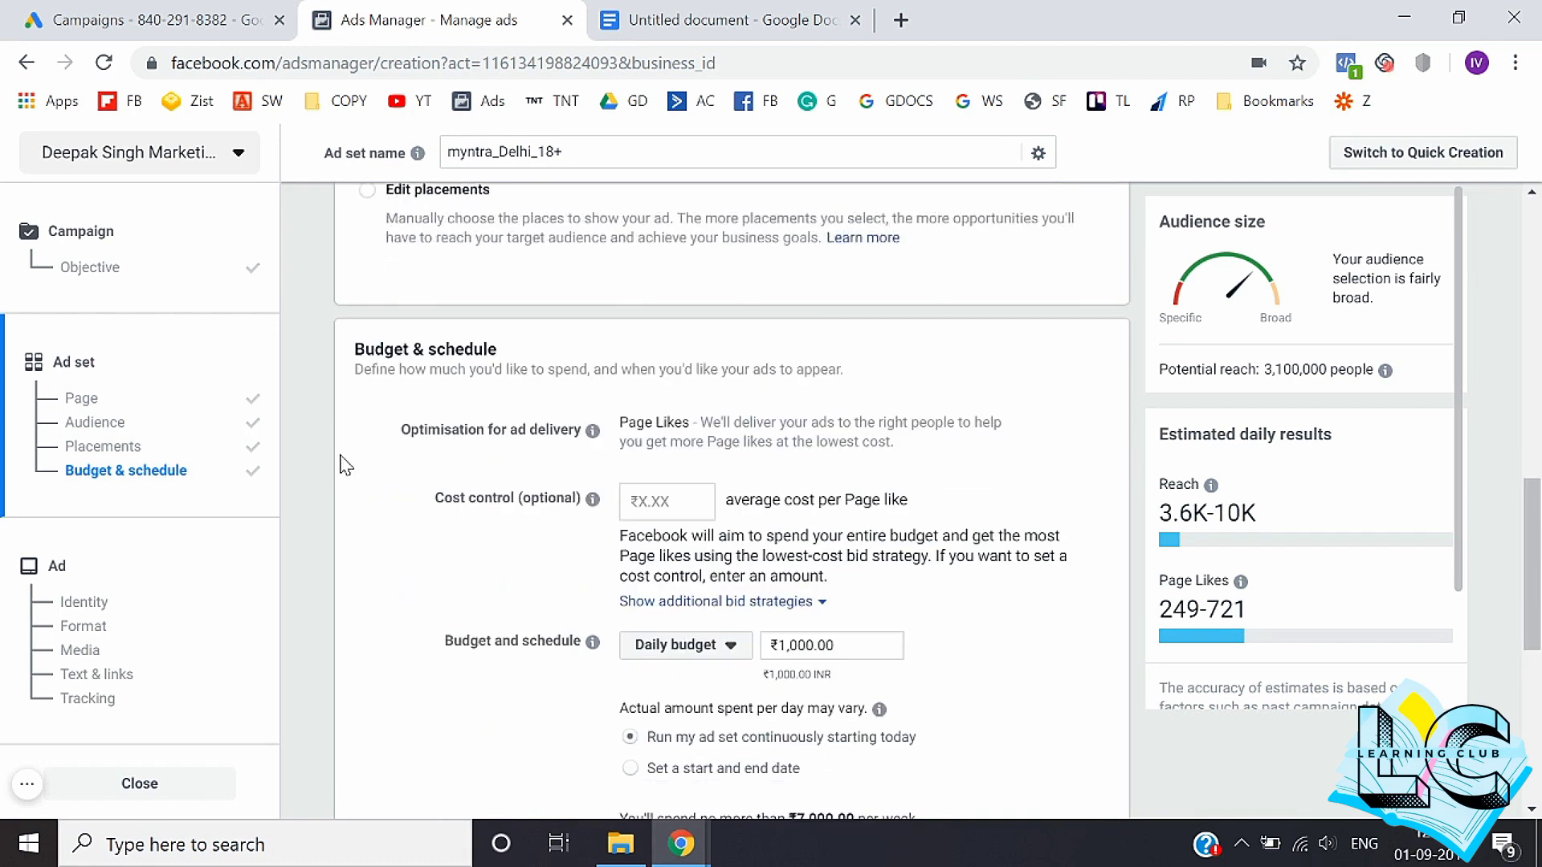
{"action": "scroll", "coordinate": [344, 463], "scroll_direction": "down", "scroll_amount": 1}
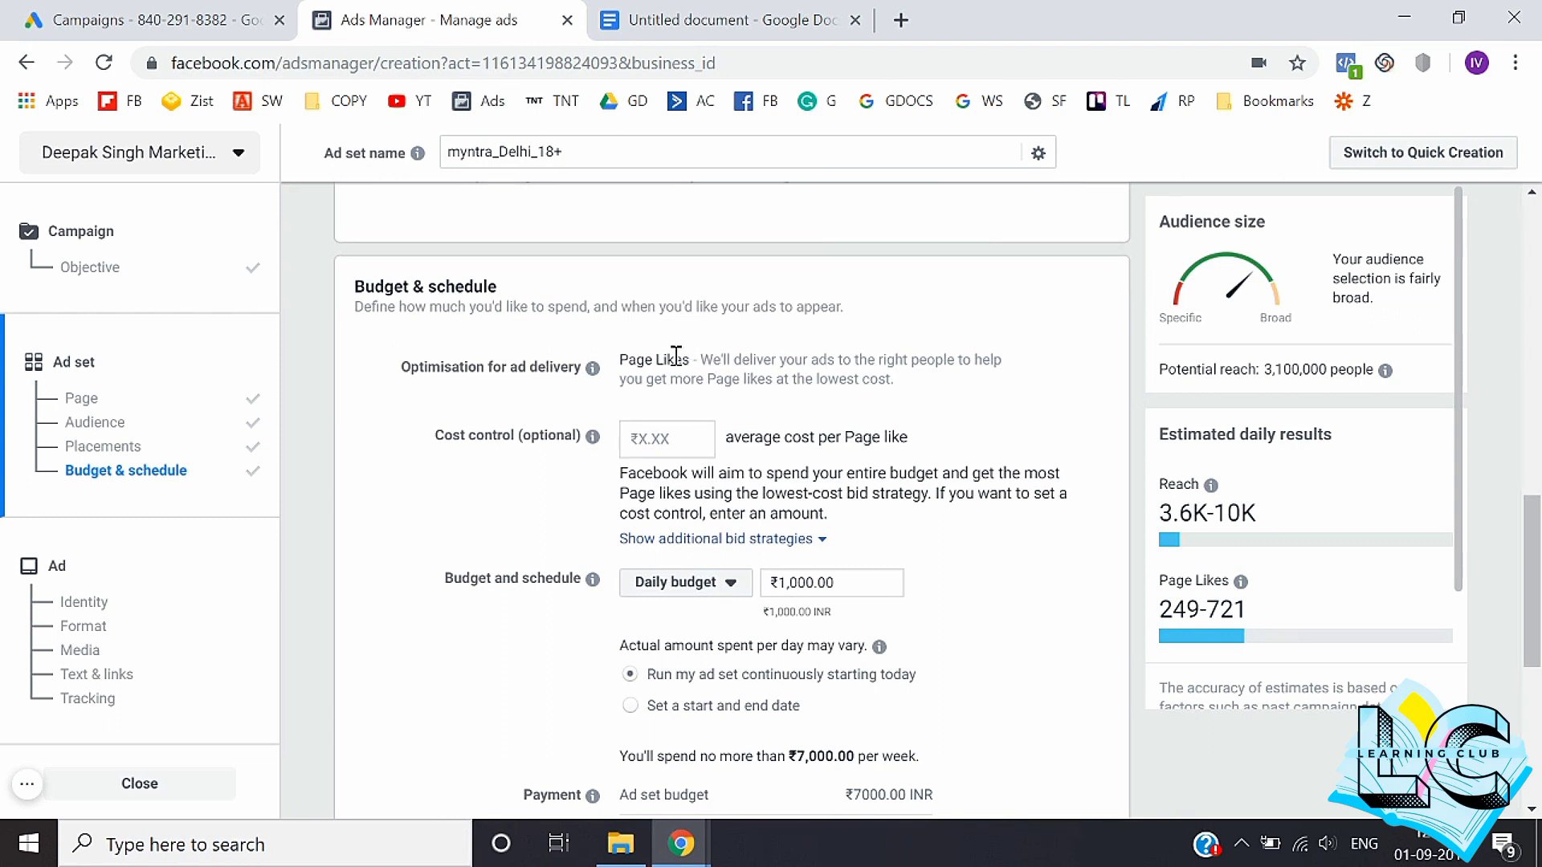
{"action": "scroll", "coordinate": [676, 356], "scroll_direction": "down", "scroll_amount": 1}
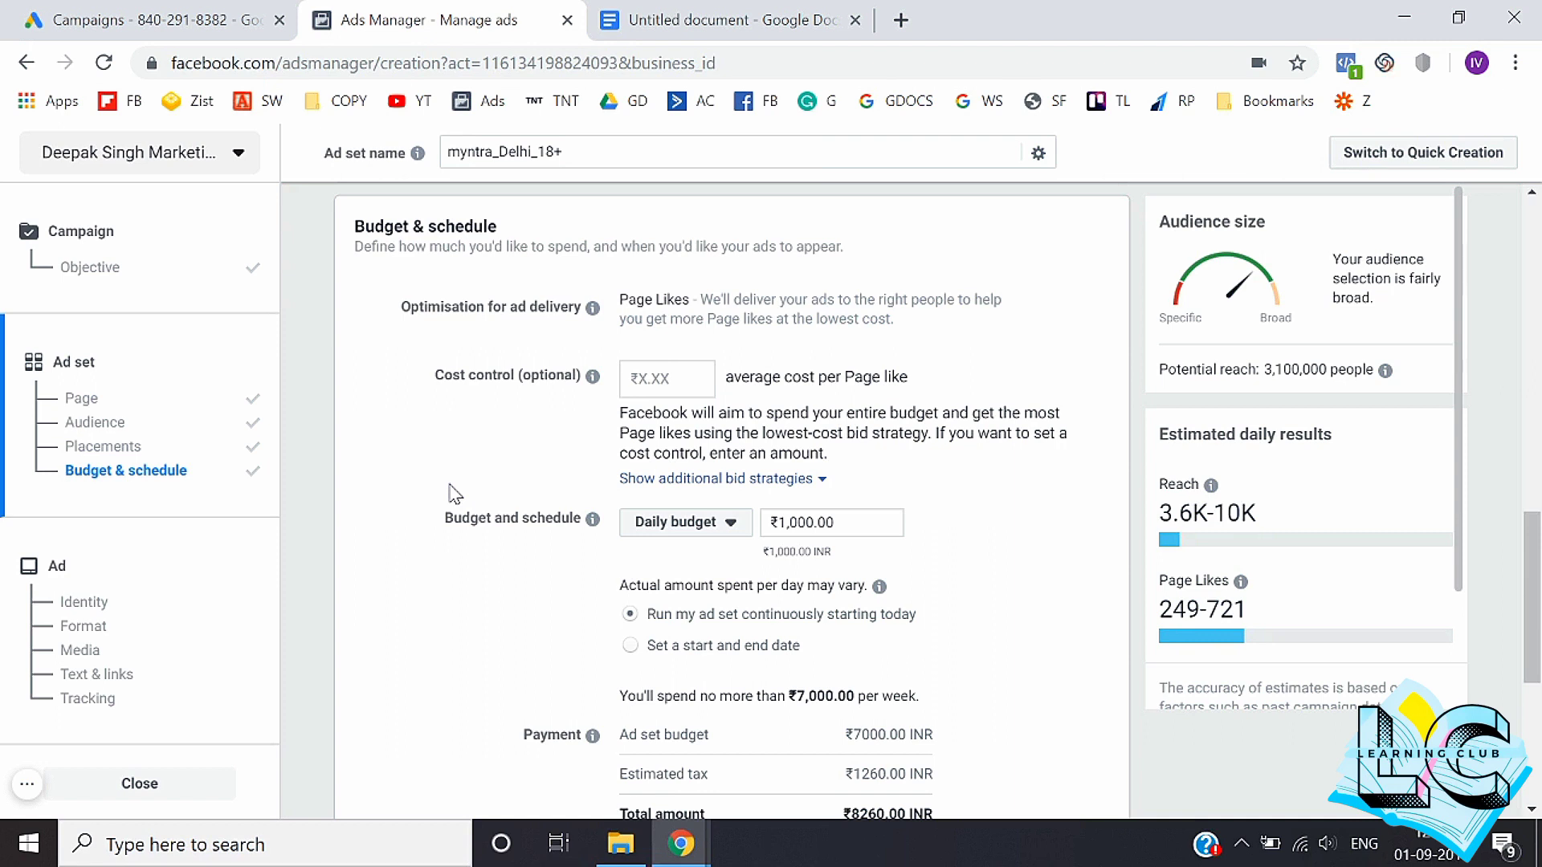
{"action": "scroll", "coordinate": [449, 494], "scroll_direction": "down", "scroll_amount": 2}
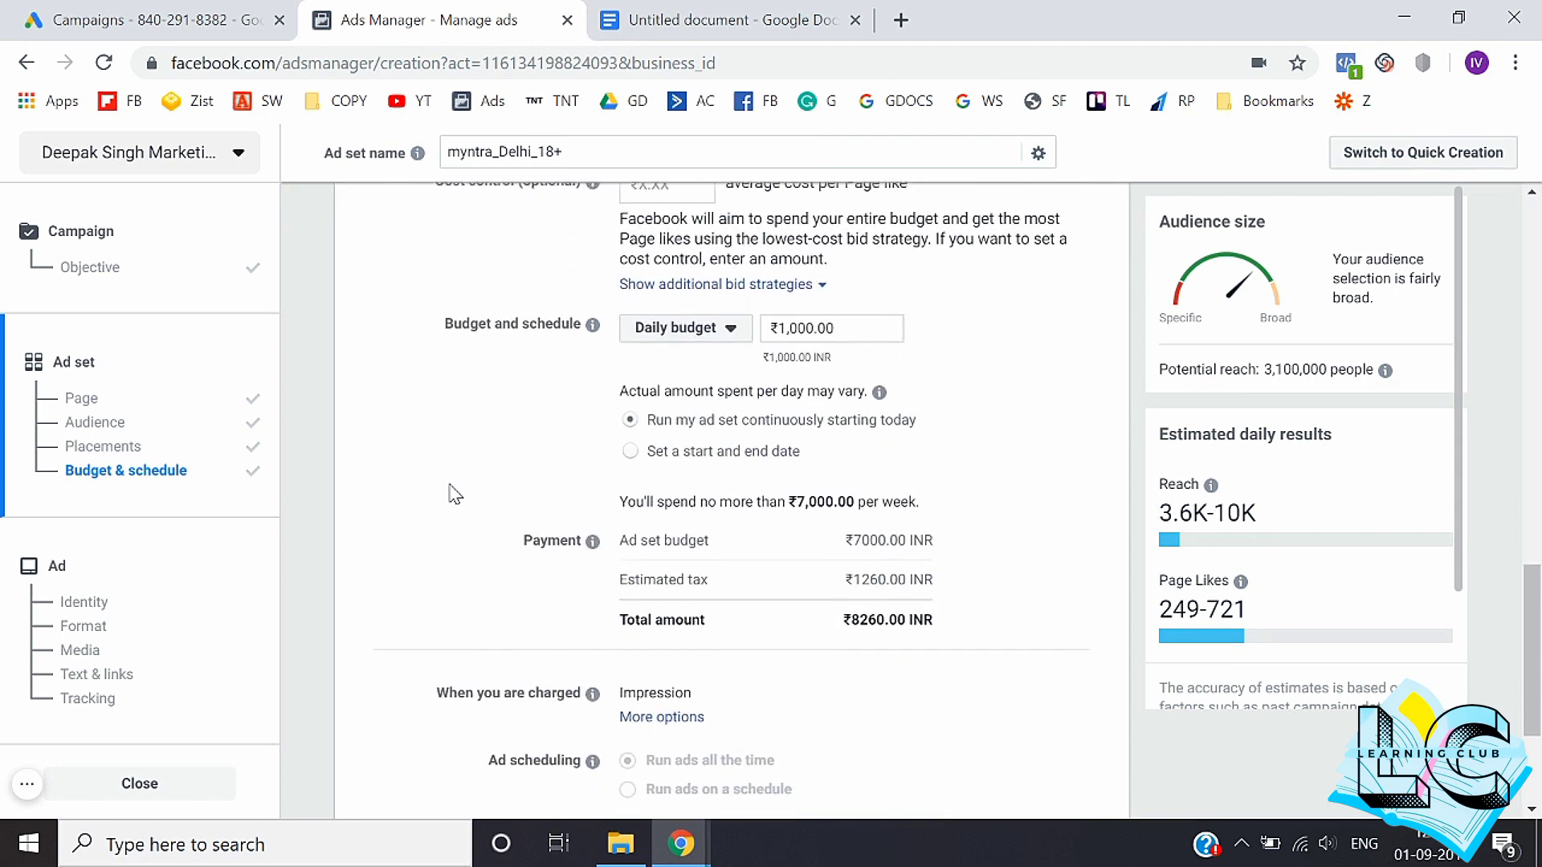
{"action": "double_click", "coordinate": [865, 327]}
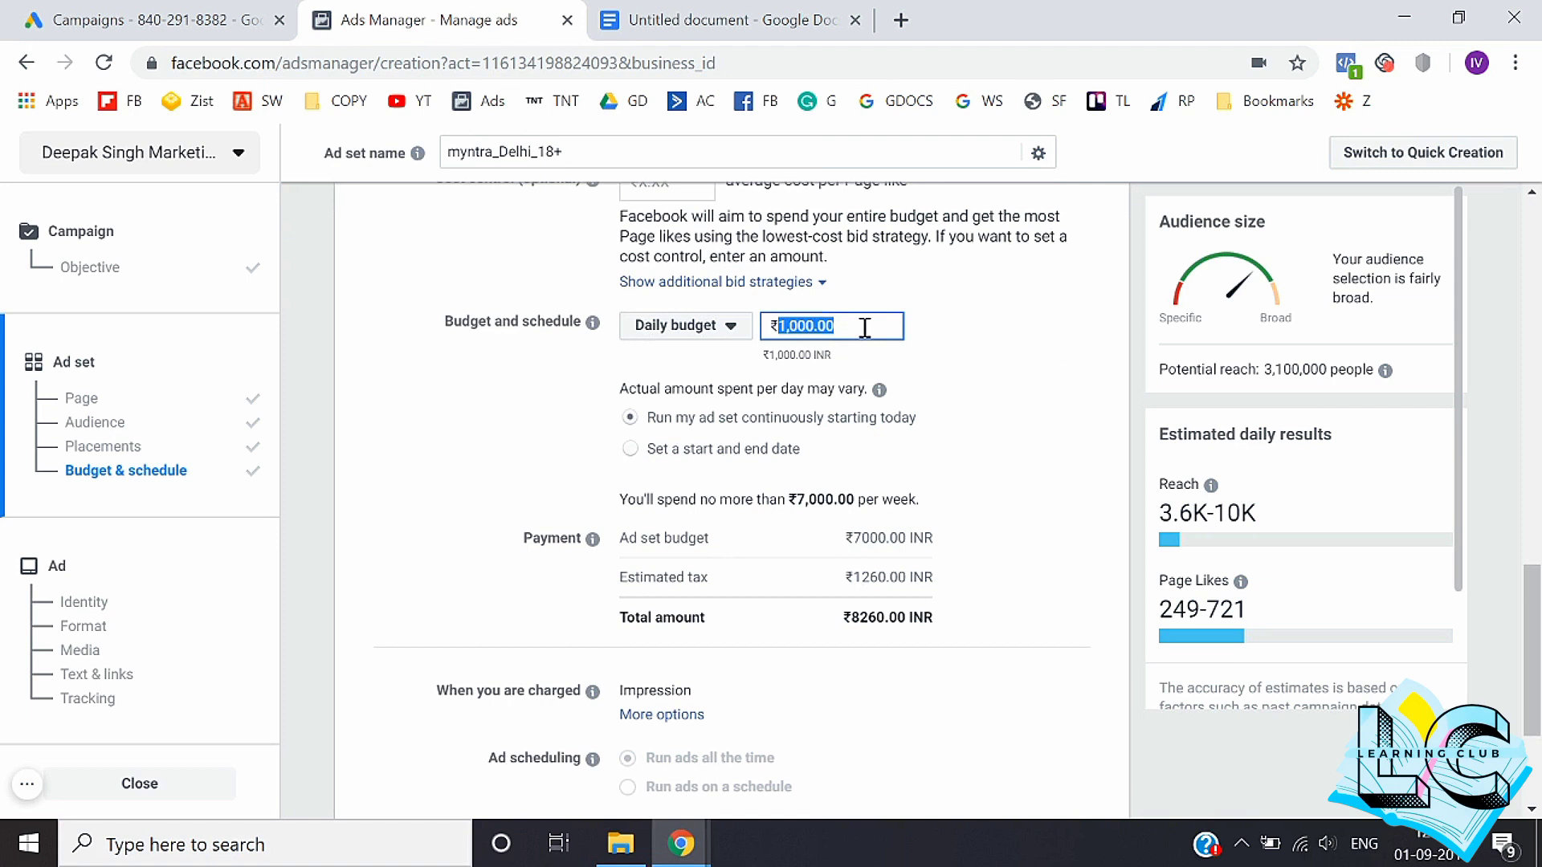
{"action": "type", "text": "100"}
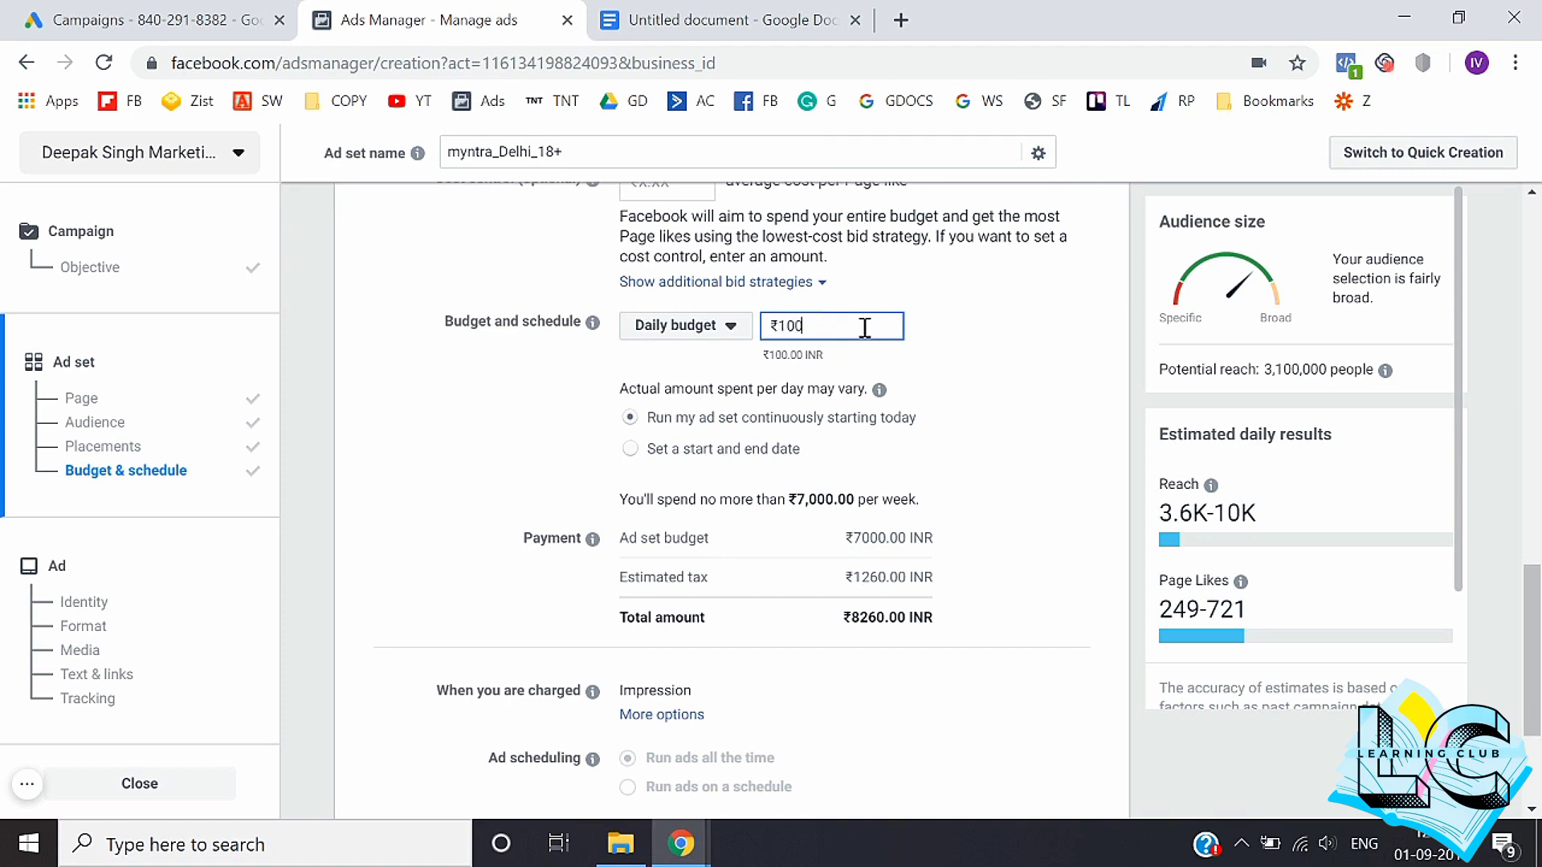
{"action": "left_click", "coordinate": [954, 380]}
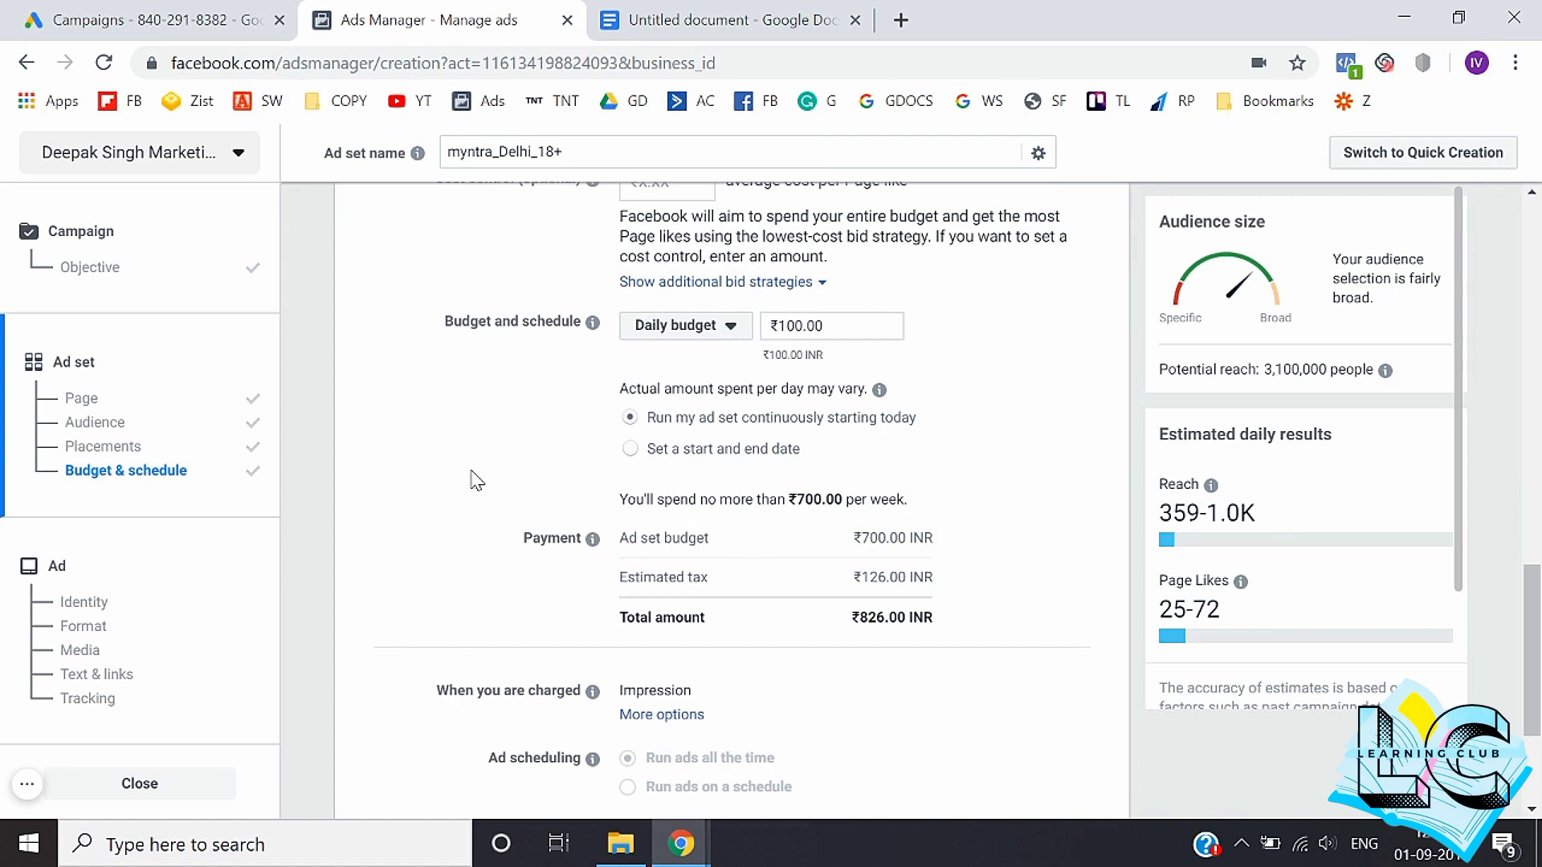
{"action": "left_click", "coordinate": [848, 328]}
{"action": "key", "text": "ctrl+a"}
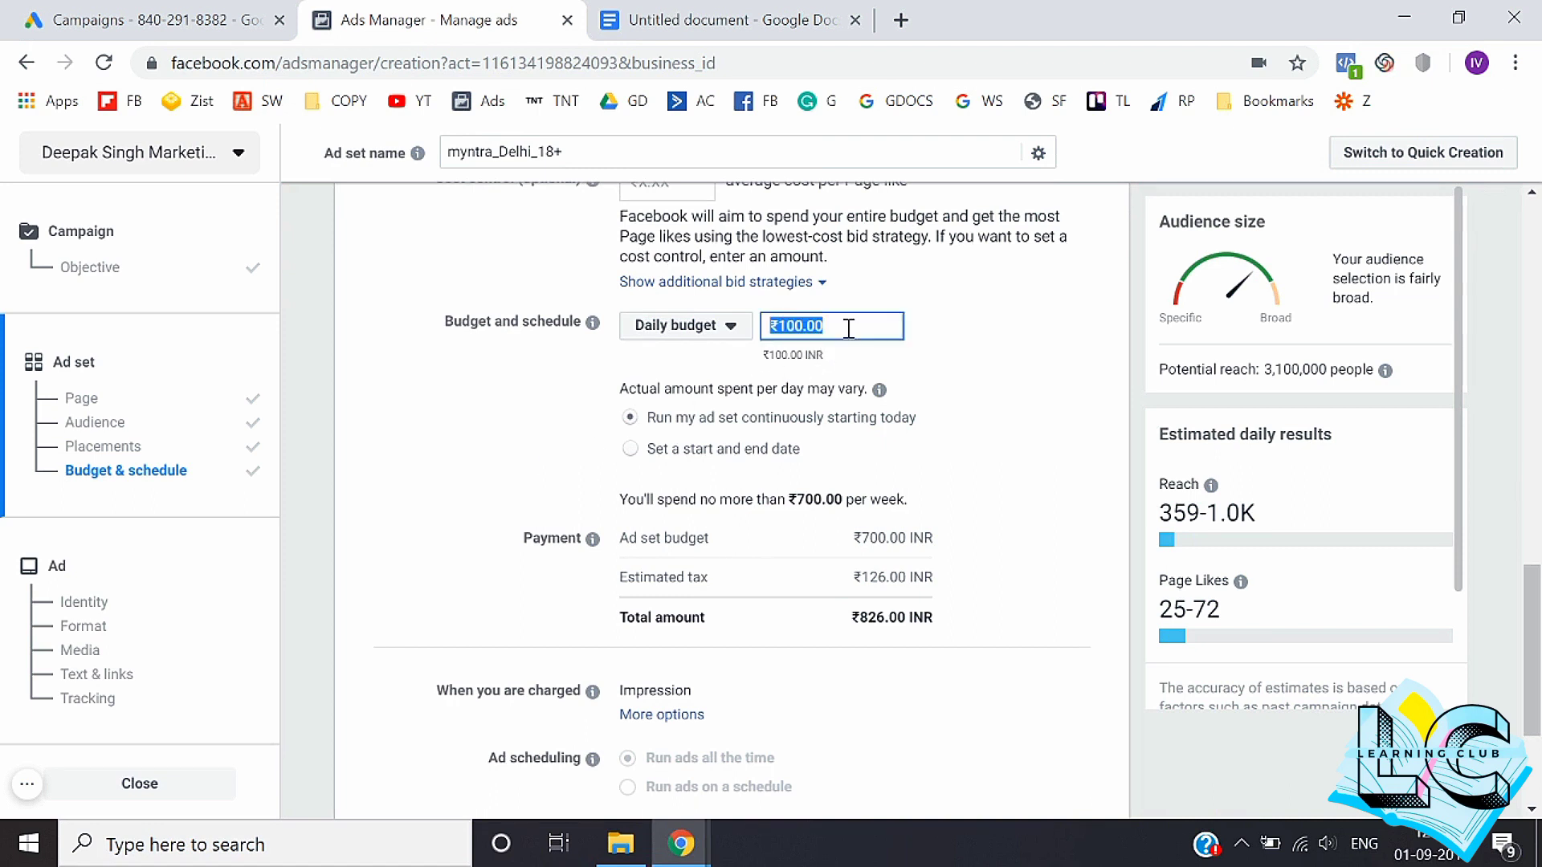
{"action": "left_click", "coordinate": [345, 522]}
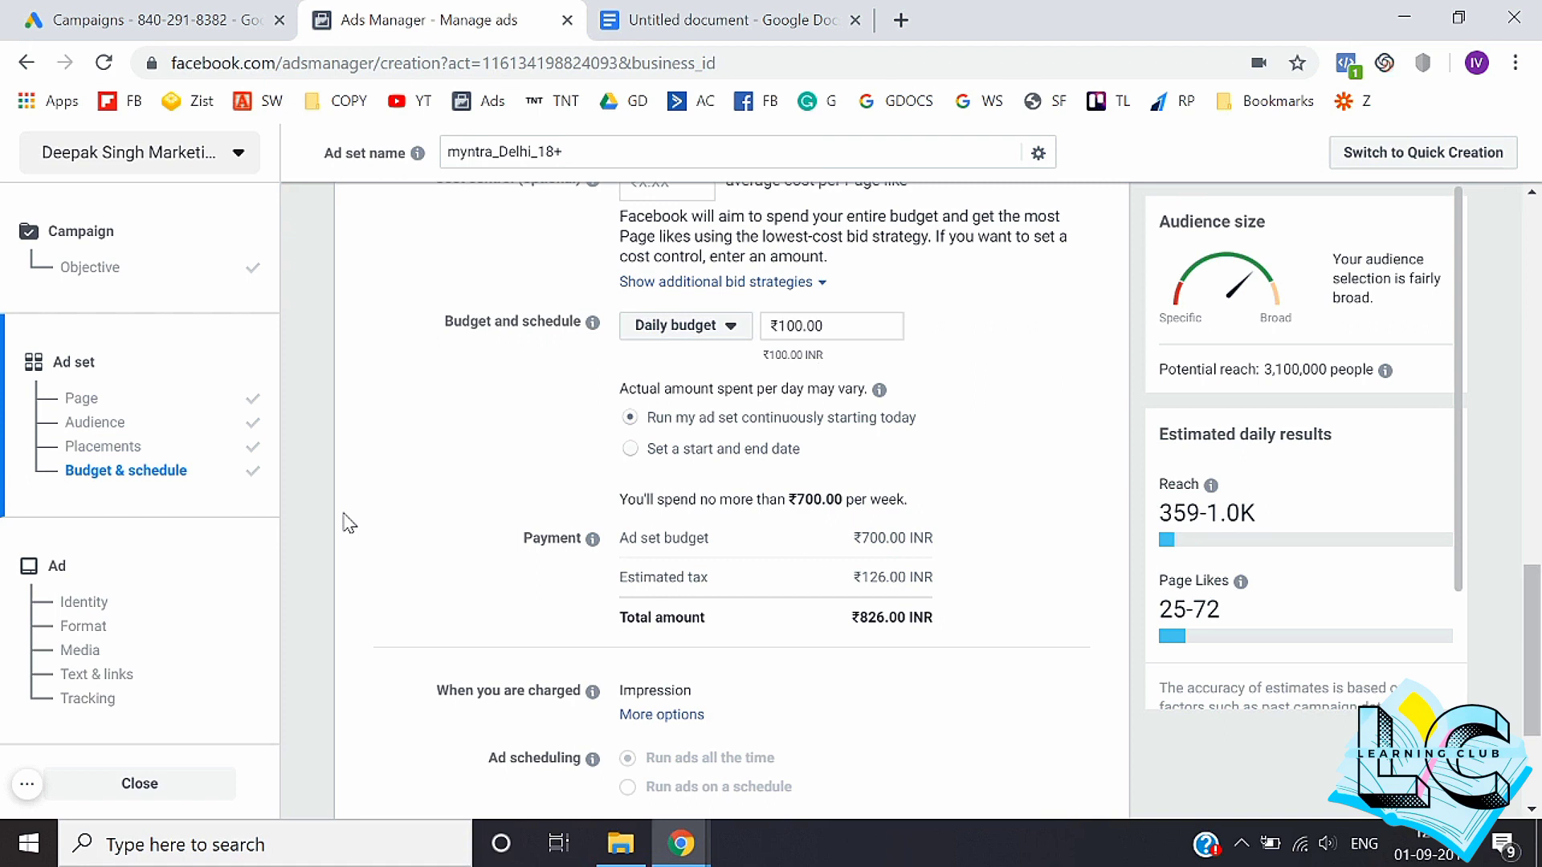
Step: Try a start and end date schedule with the end date 3/10/2019, and restore running the ad set continuously from today
{"action": "scroll", "coordinate": [348, 522], "scroll_direction": "down", "scroll_amount": 1}
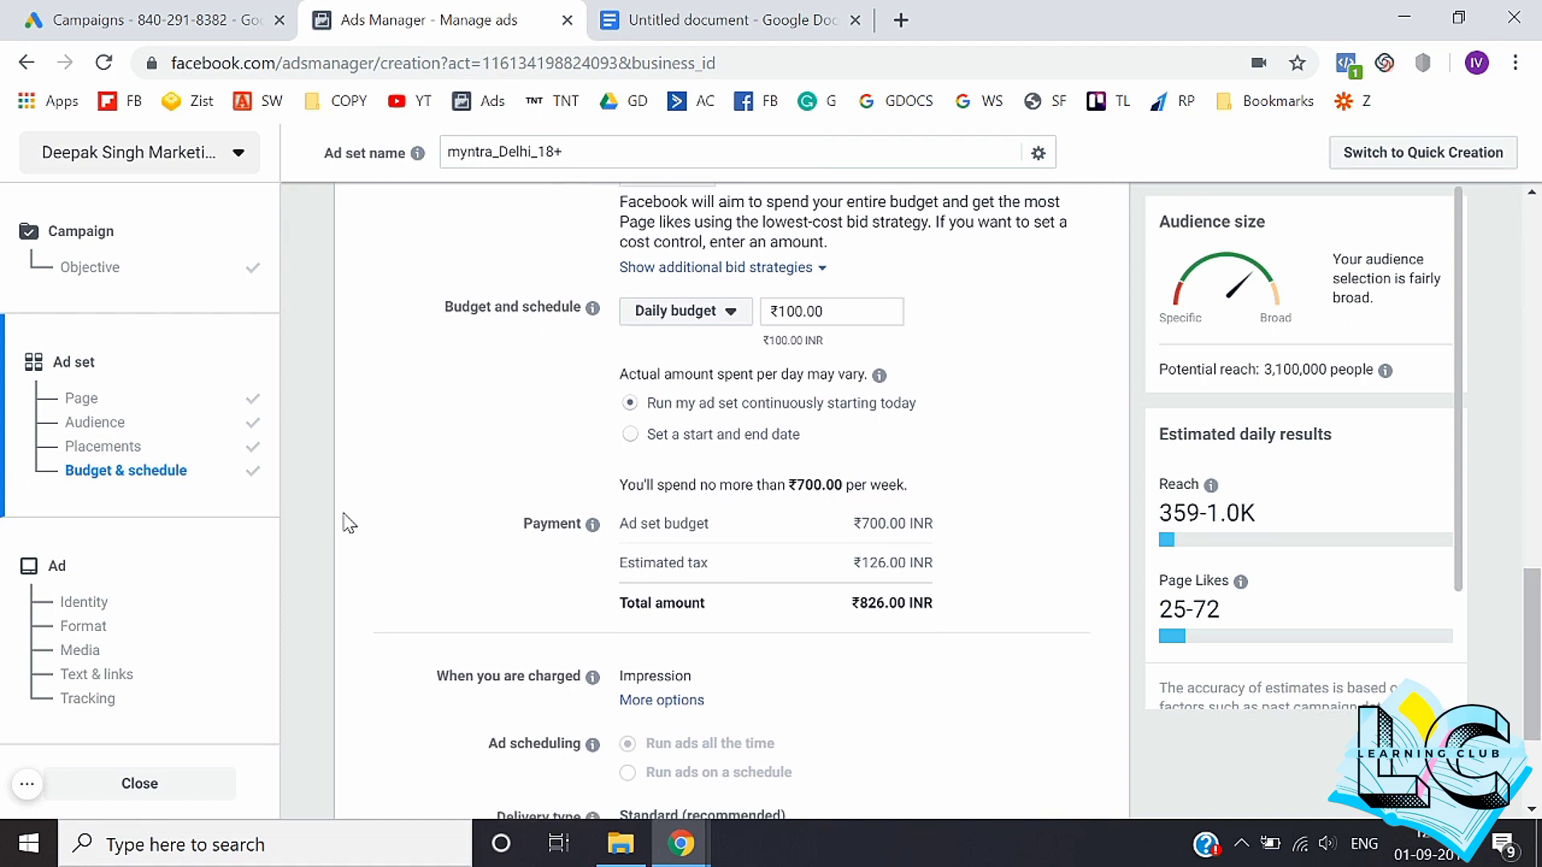
{"action": "scroll", "coordinate": [347, 522], "scroll_direction": "down", "scroll_amount": 1}
{"action": "scroll", "coordinate": [348, 522], "scroll_direction": "up", "scroll_amount": 3}
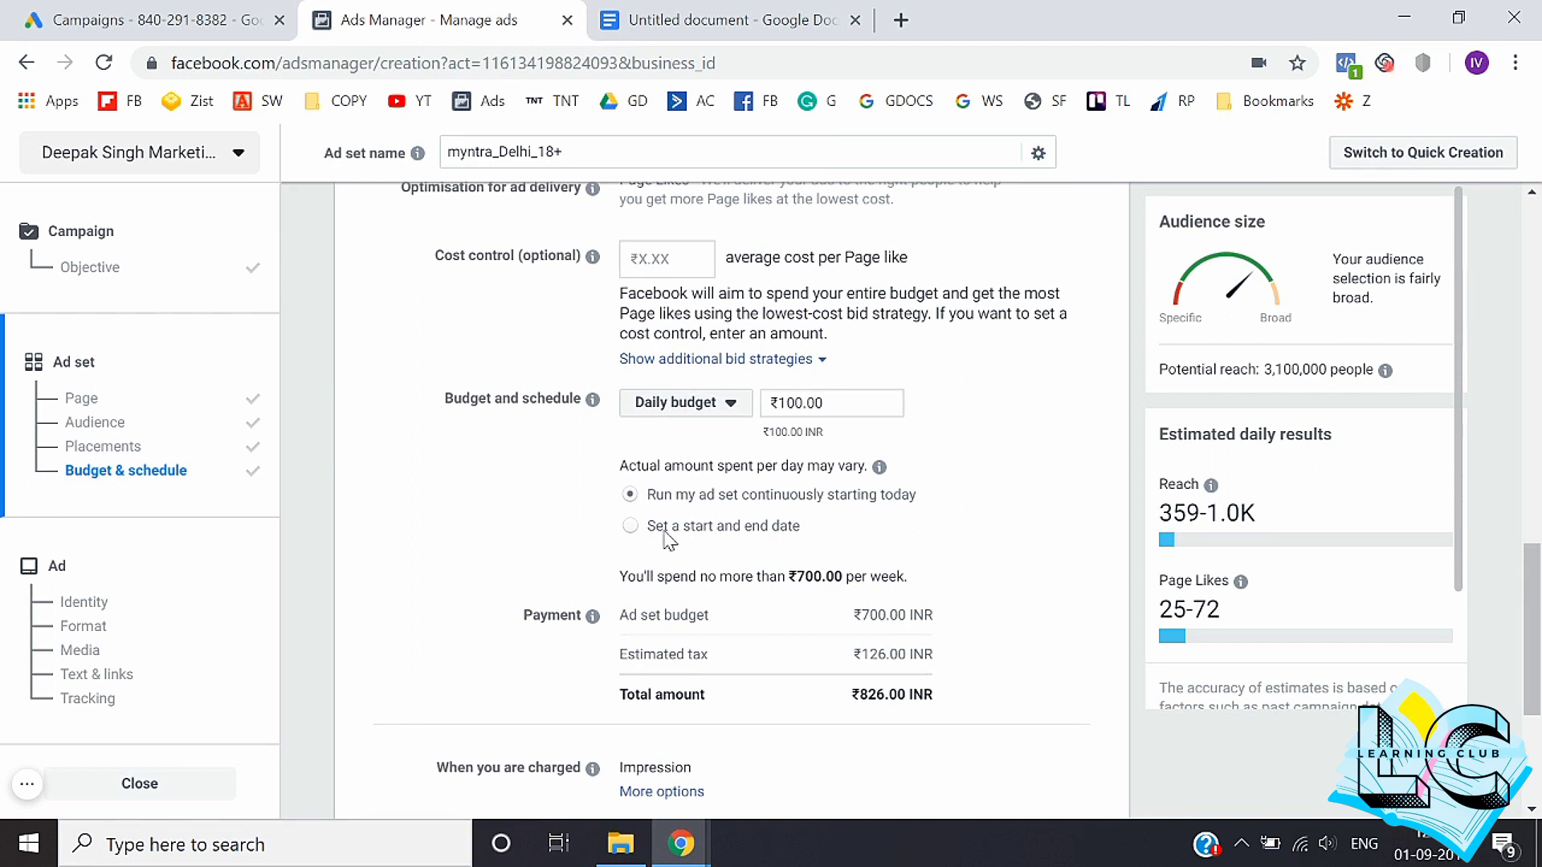
{"action": "left_click", "coordinate": [630, 526]}
{"action": "scroll", "coordinate": [634, 538], "scroll_direction": "down", "scroll_amount": 1}
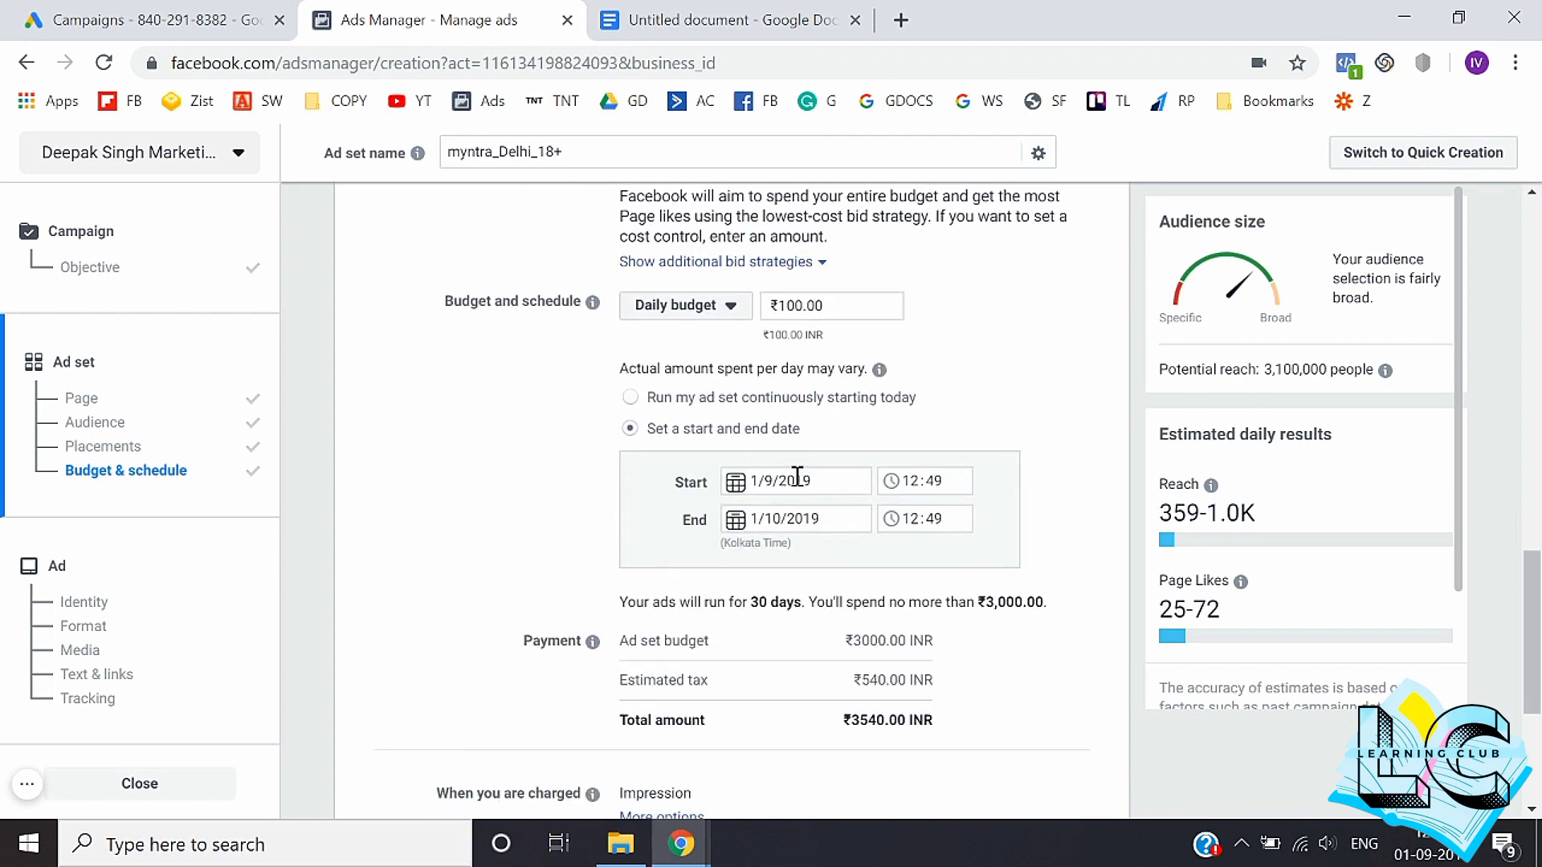
{"action": "left_click", "coordinate": [740, 522]}
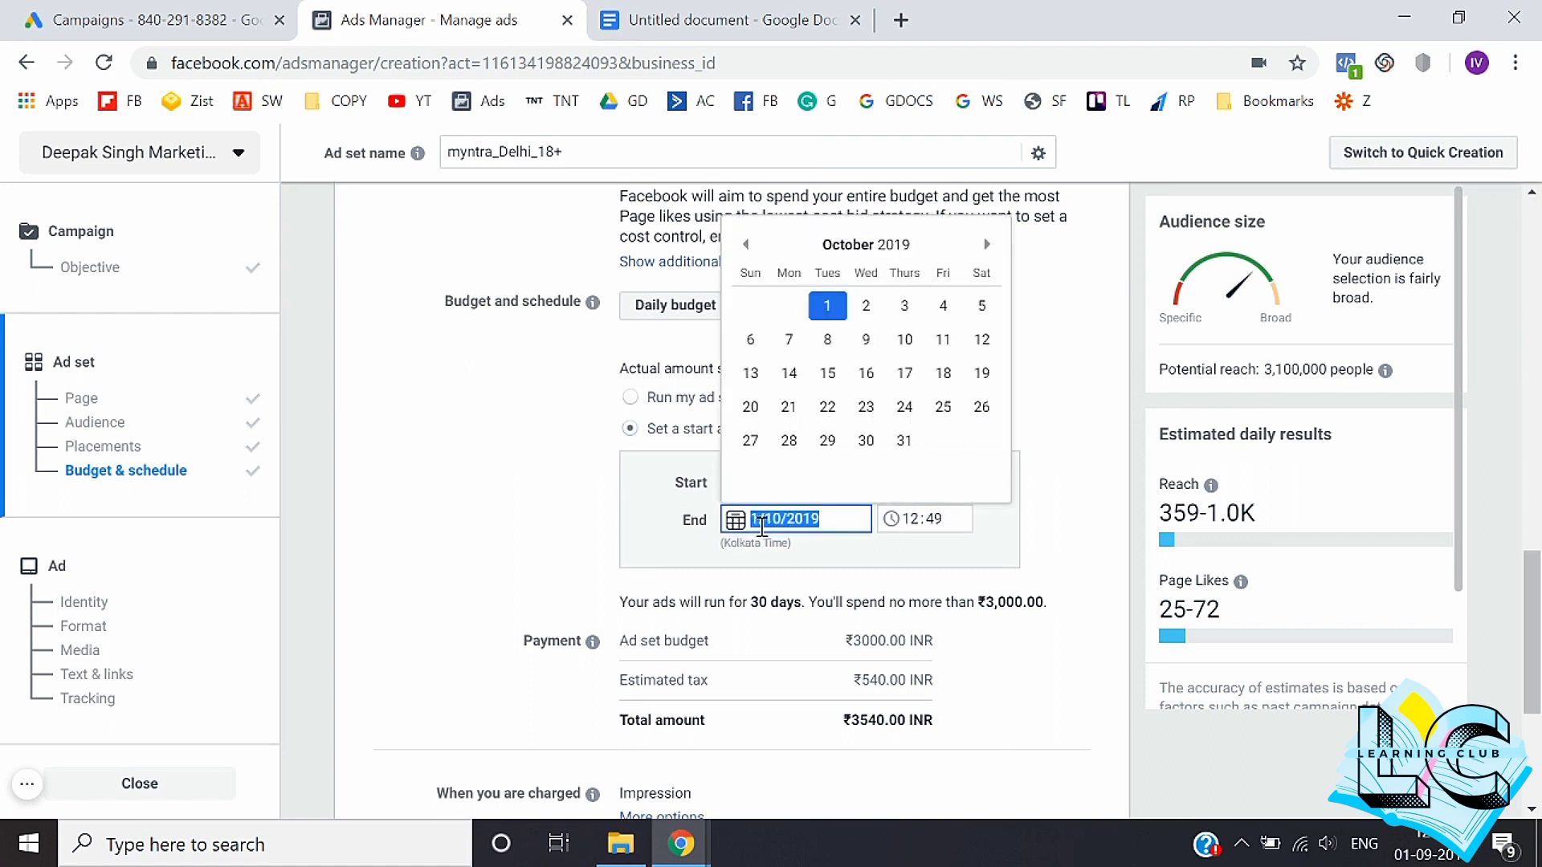
{"action": "left_click", "coordinate": [917, 313]}
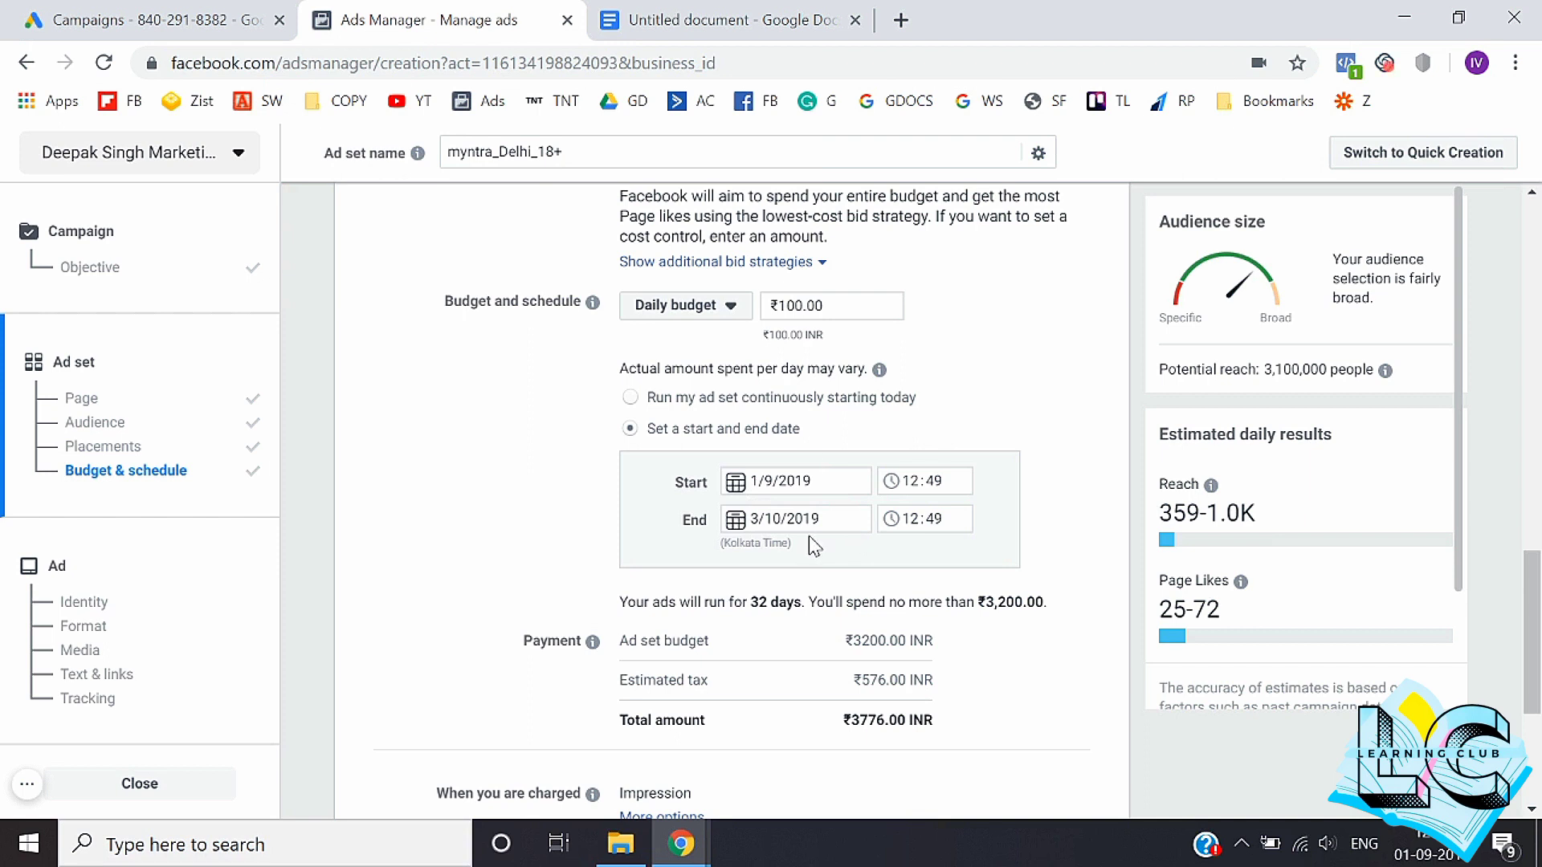
{"action": "left_click", "coordinate": [631, 399]}
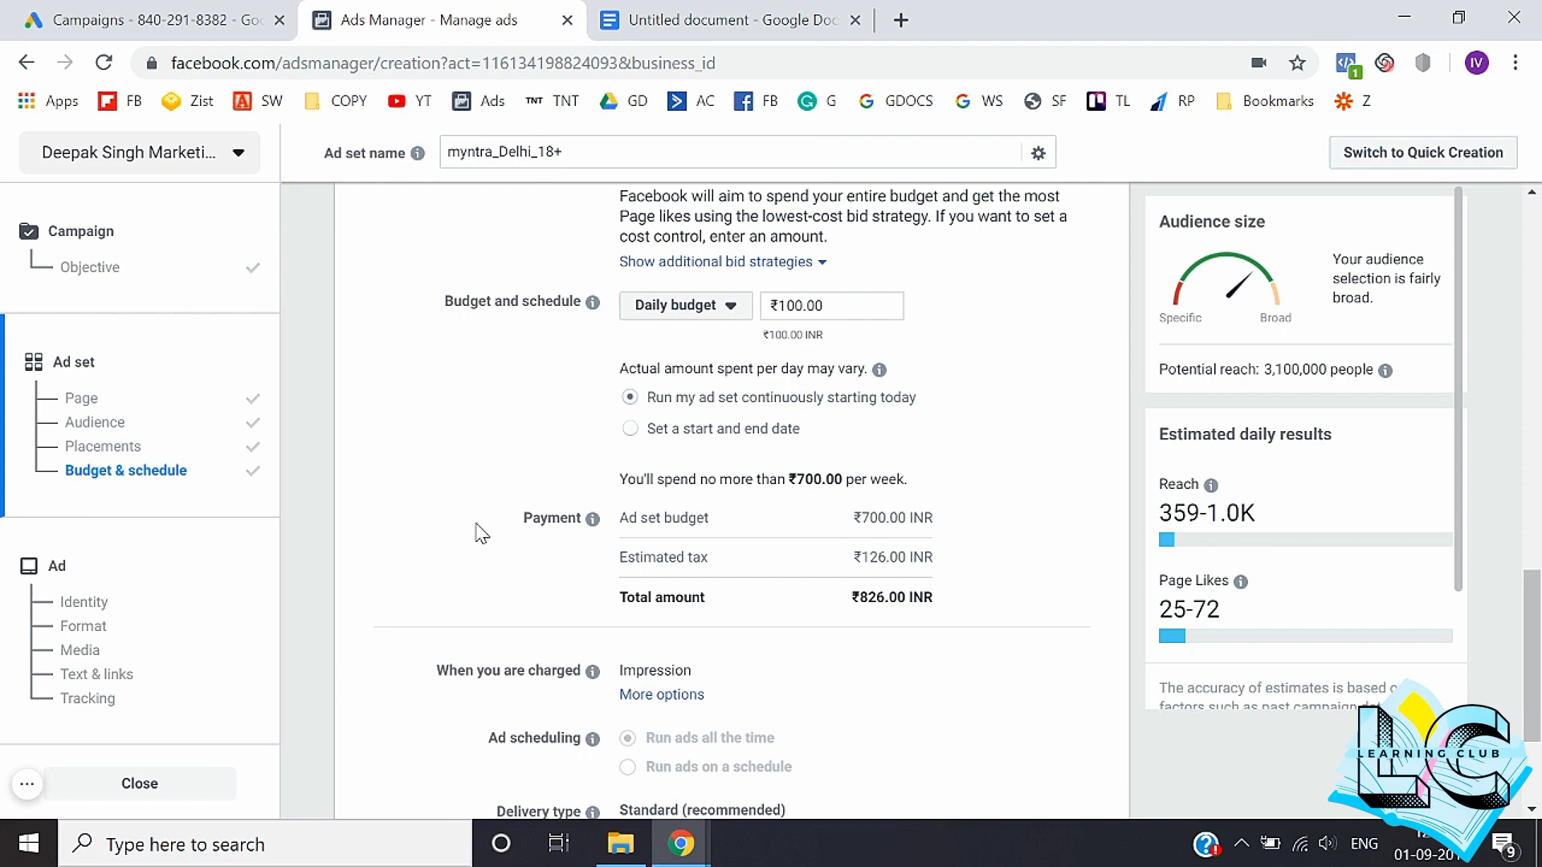
Step: Try Page Like as the charging event, restore Impression, and expand the delivery type options
{"action": "scroll", "coordinate": [480, 533], "scroll_direction": "down", "scroll_amount": 3}
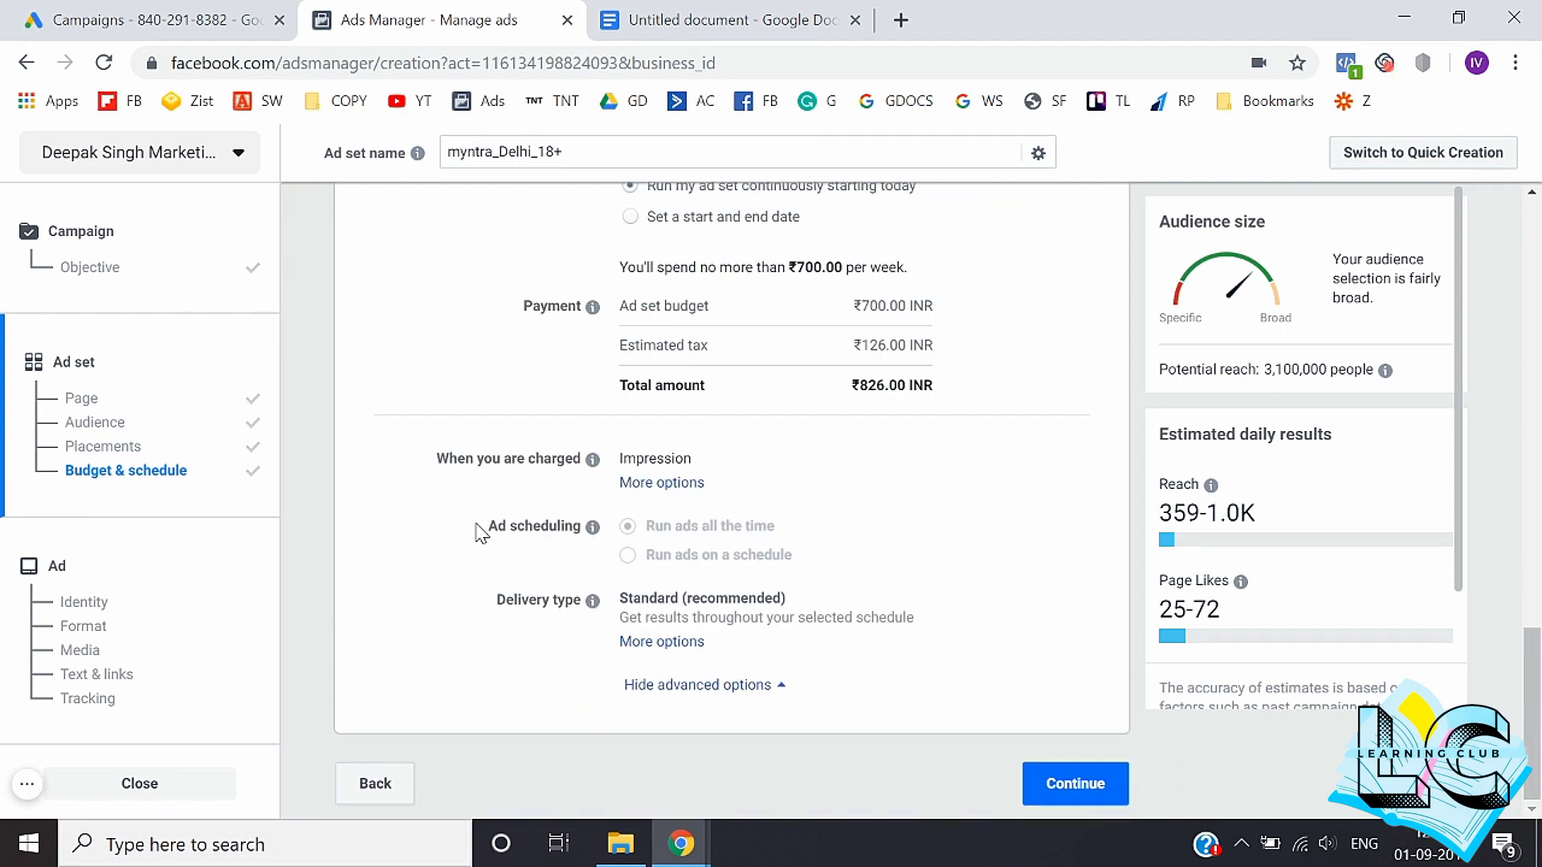
{"action": "left_click", "coordinate": [634, 482]}
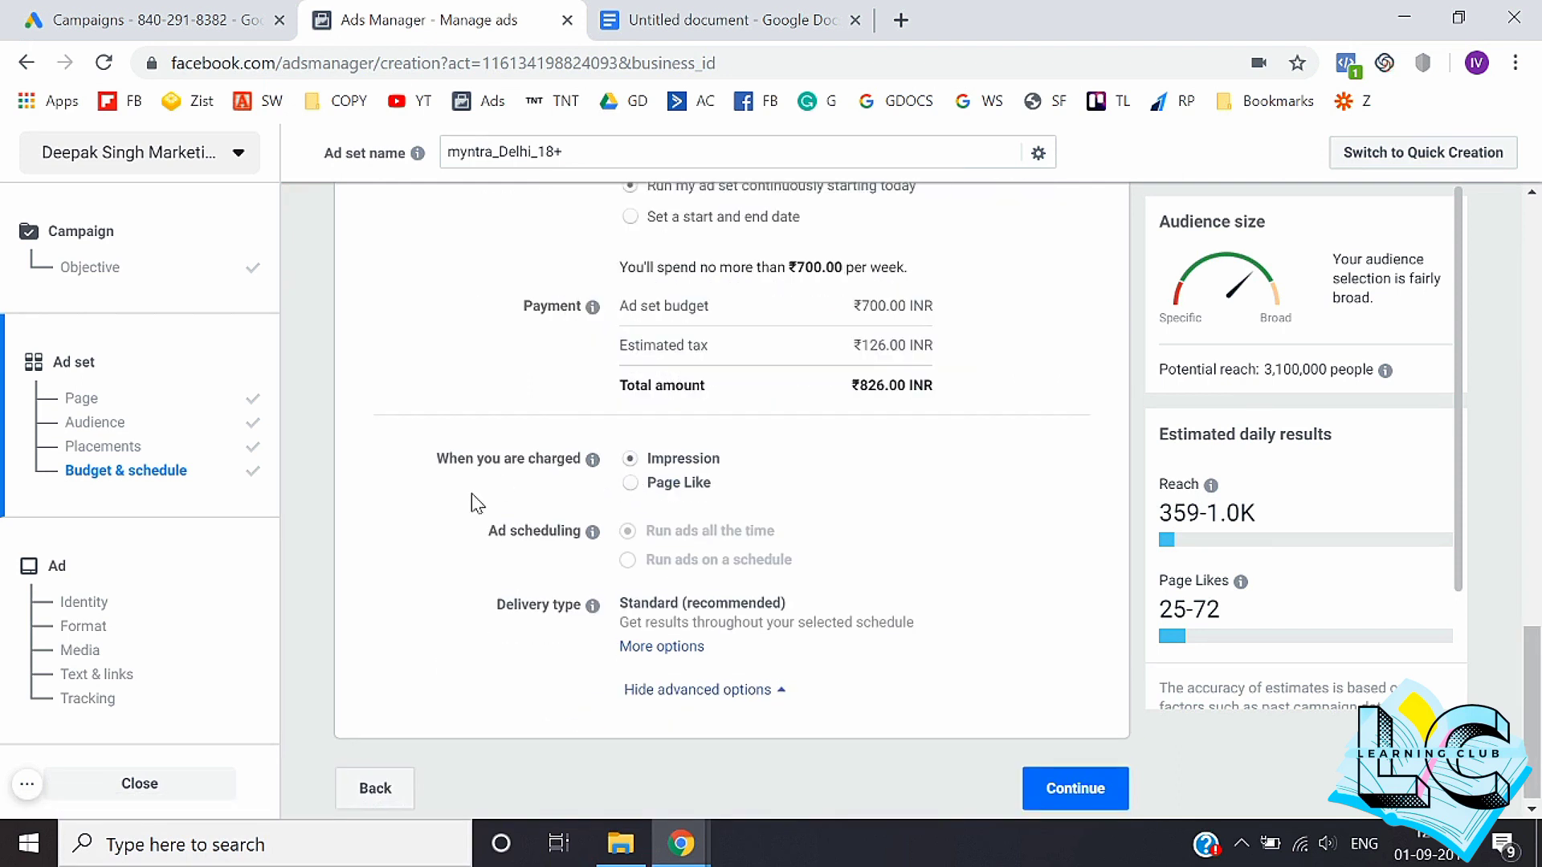
{"action": "scroll", "coordinate": [471, 493], "scroll_direction": "up", "scroll_amount": 1}
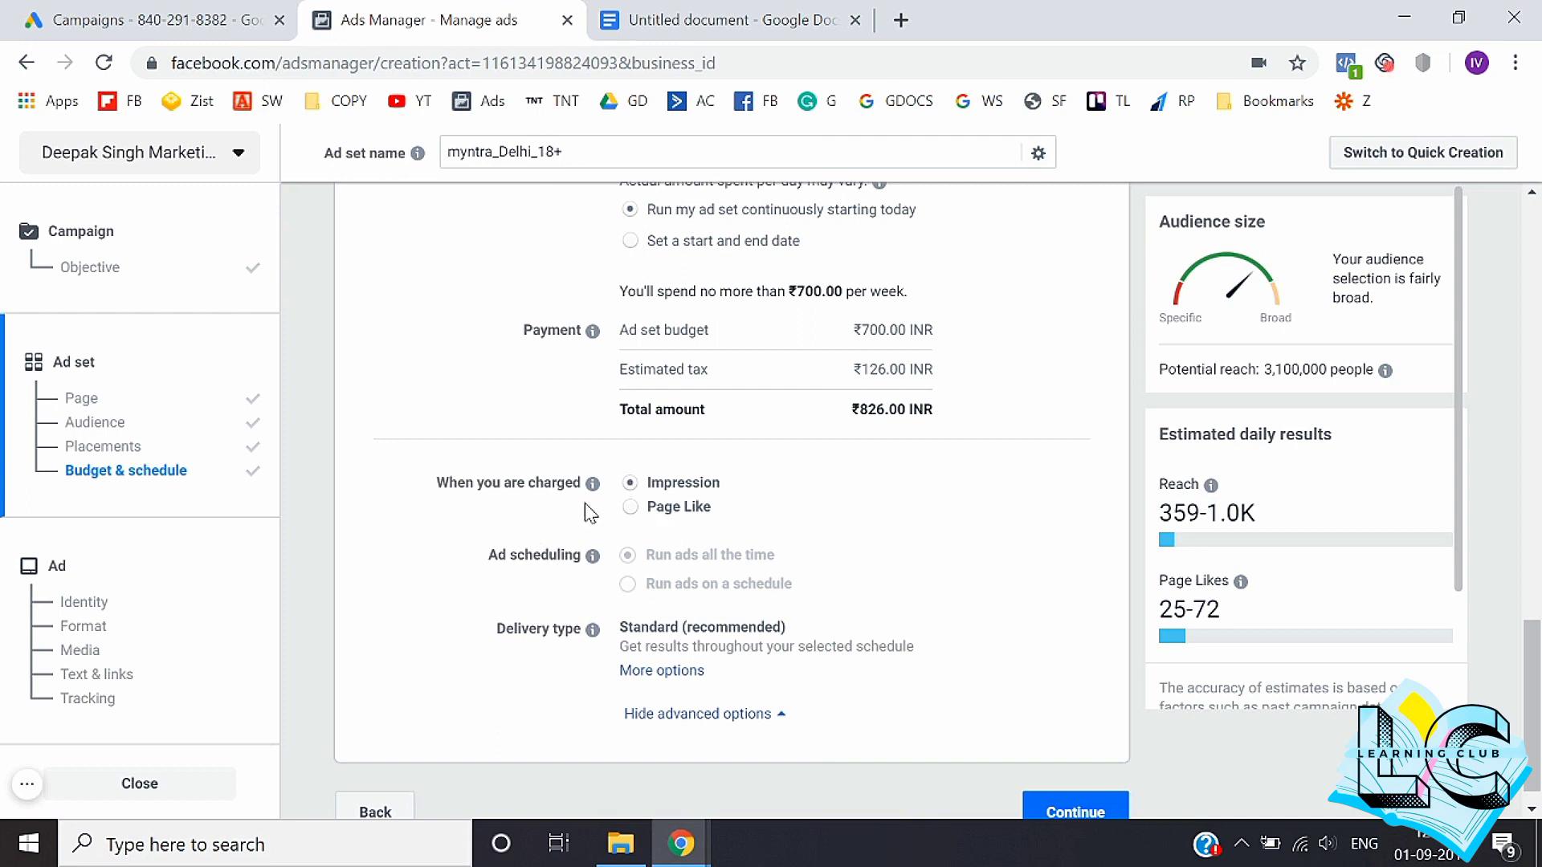
{"action": "left_click", "coordinate": [629, 508]}
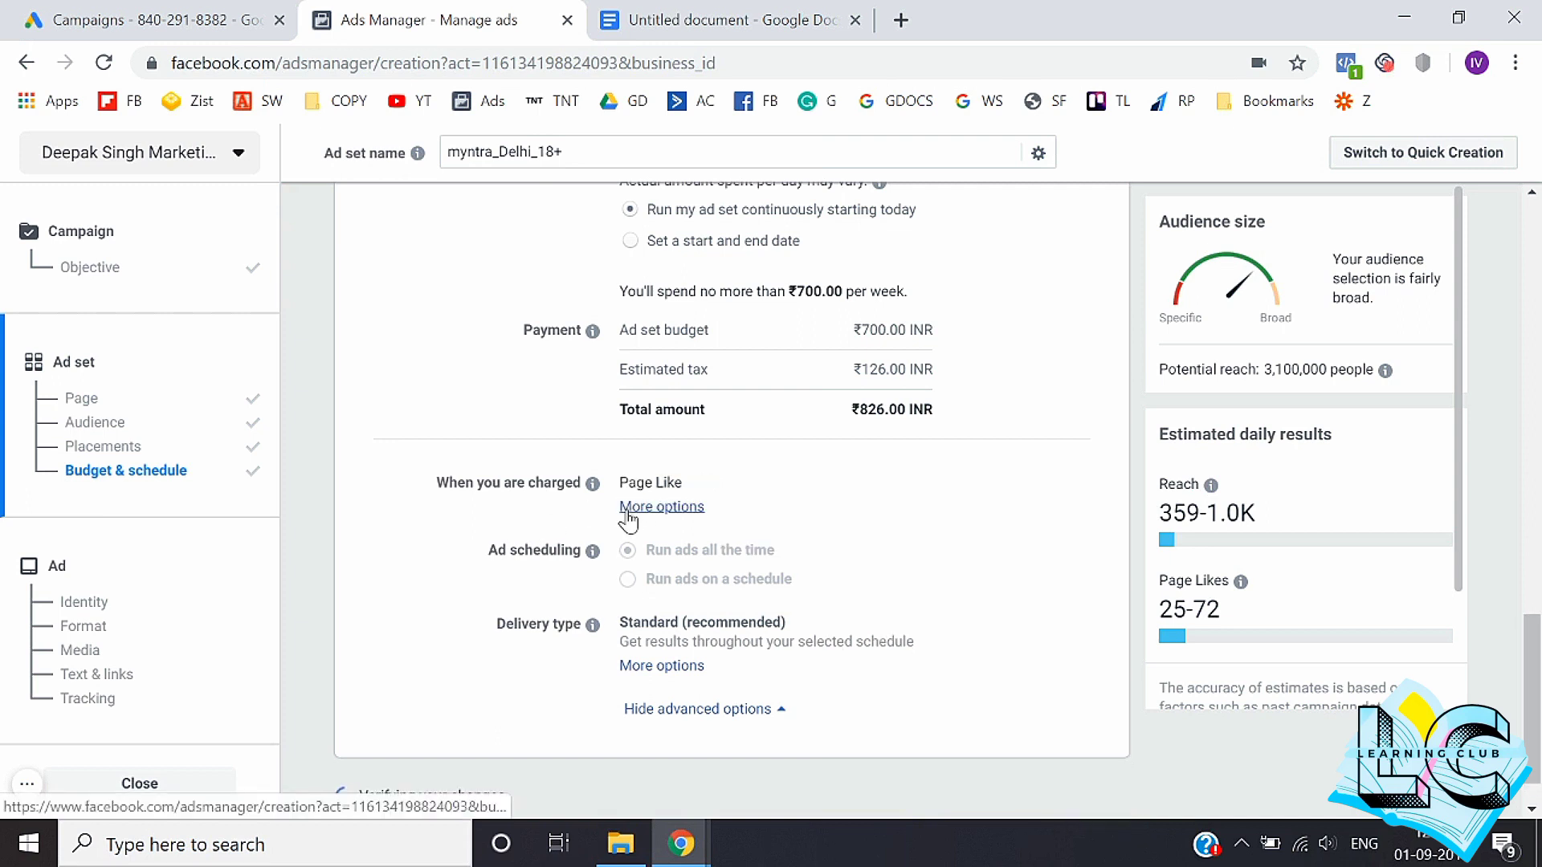
{"action": "left_click", "coordinate": [640, 510]}
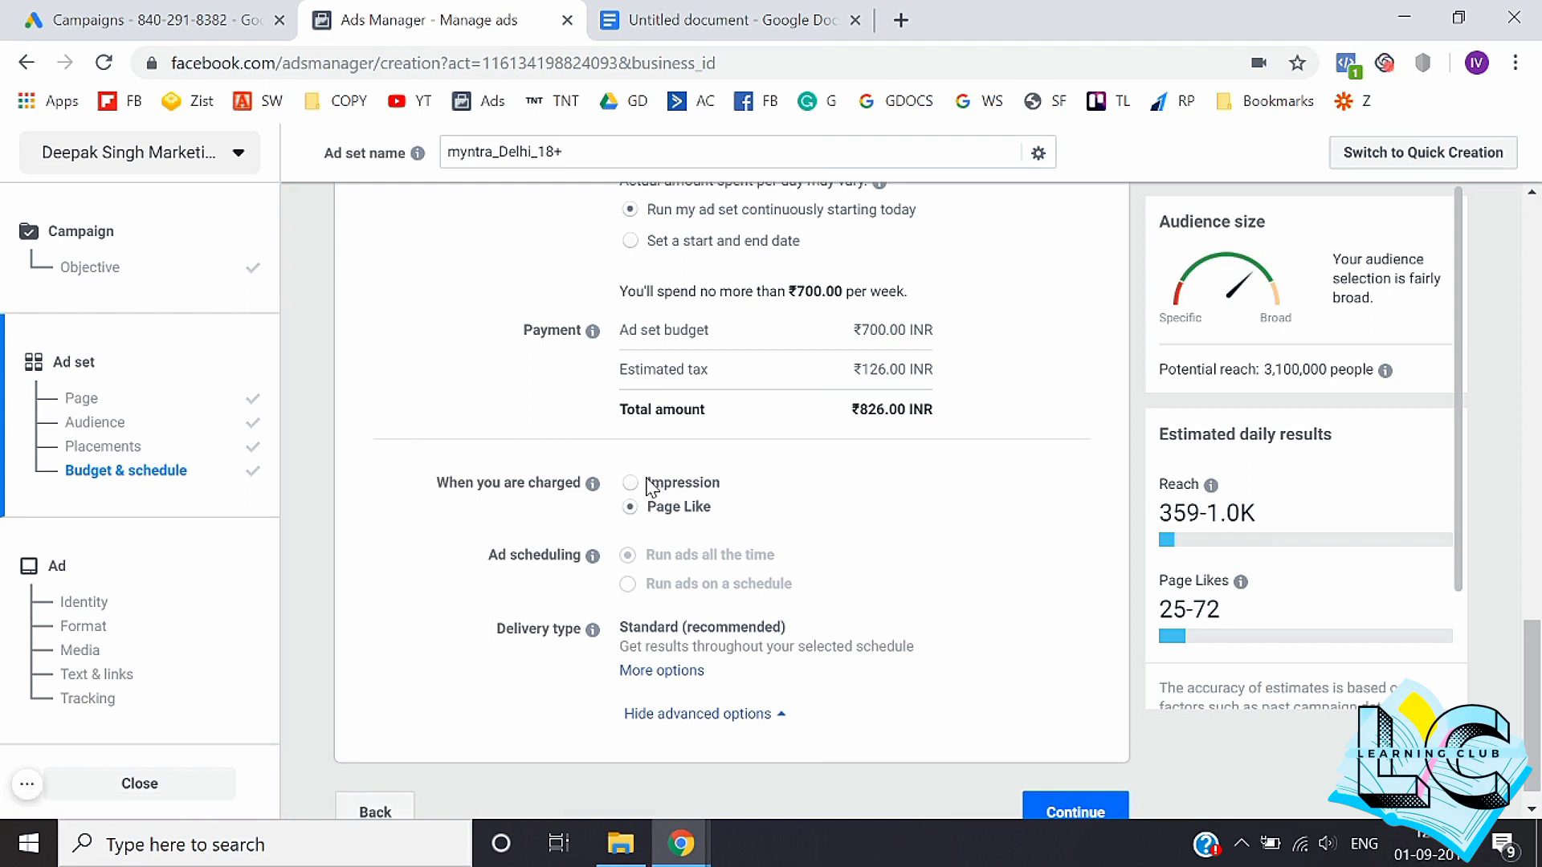
{"action": "left_click", "coordinate": [629, 485]}
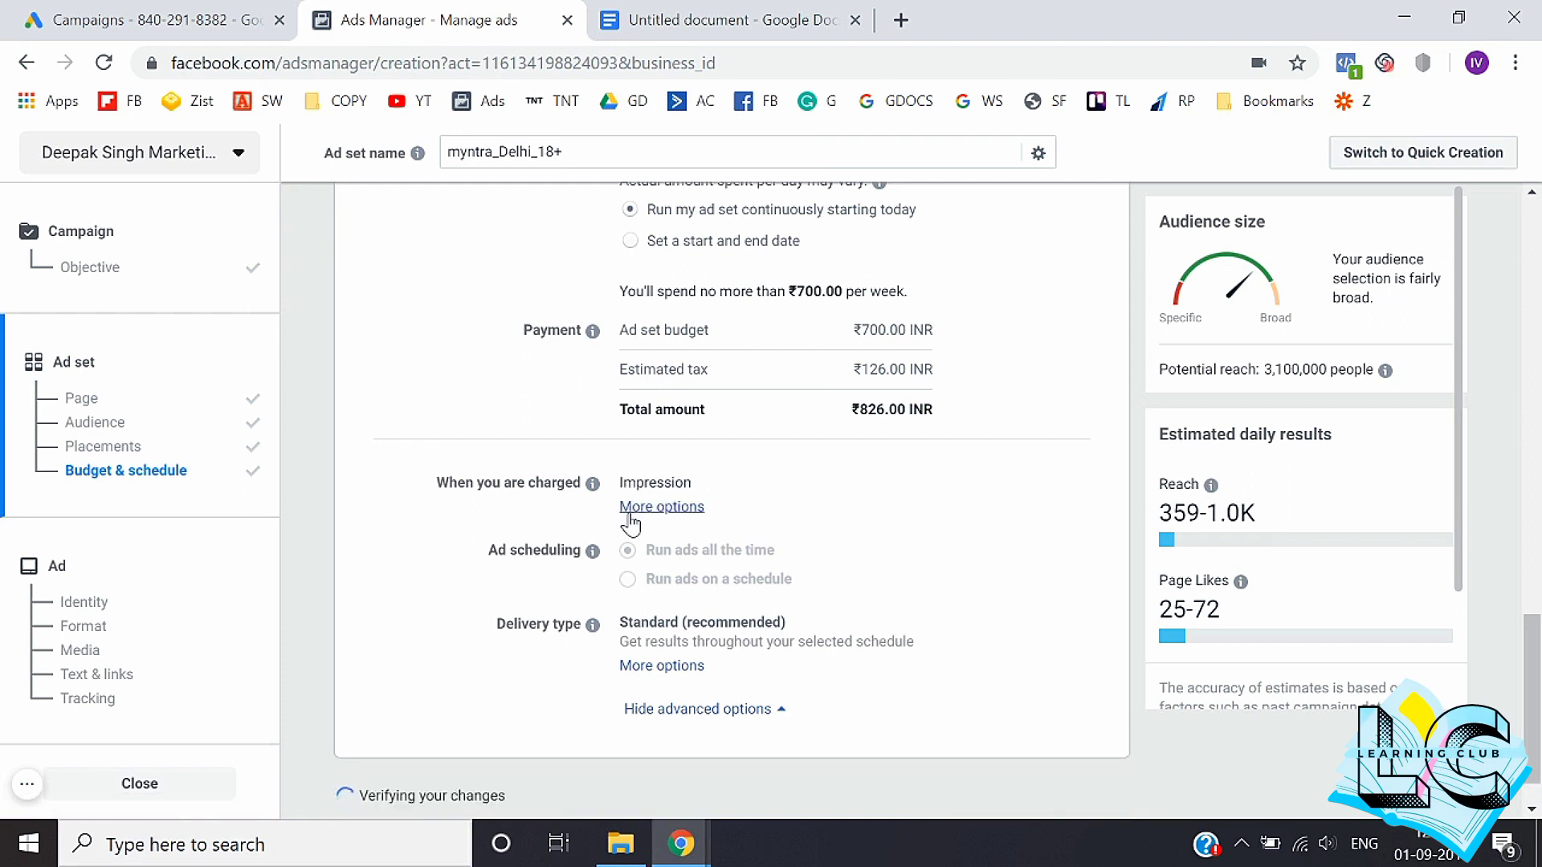
{"action": "left_click", "coordinate": [640, 514]}
{"action": "left_click", "coordinate": [634, 508]}
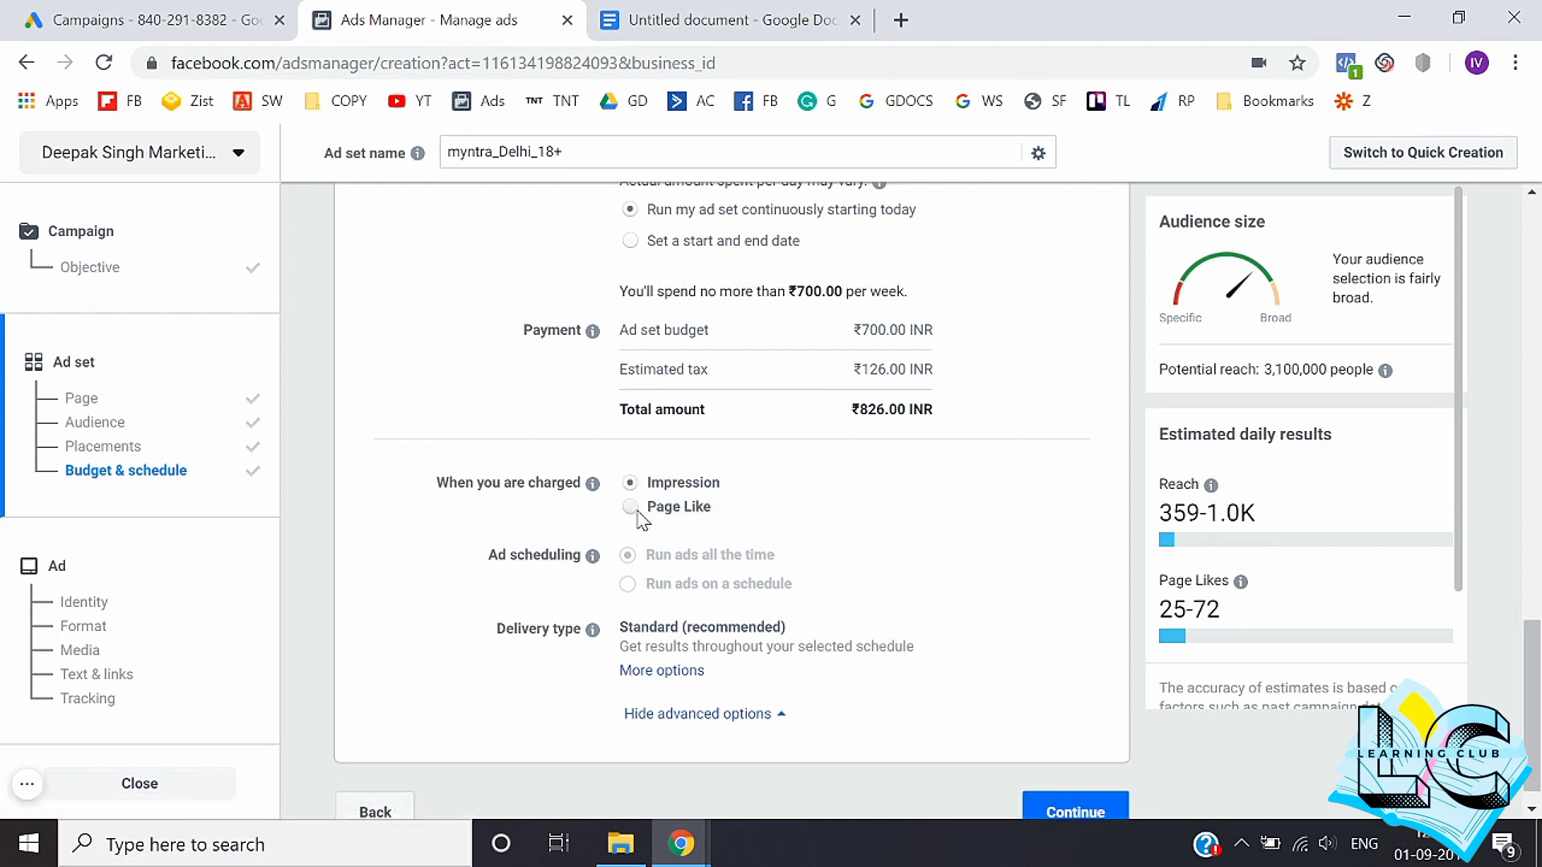
{"action": "left_click", "coordinate": [642, 510]}
{"action": "left_click", "coordinate": [655, 484]}
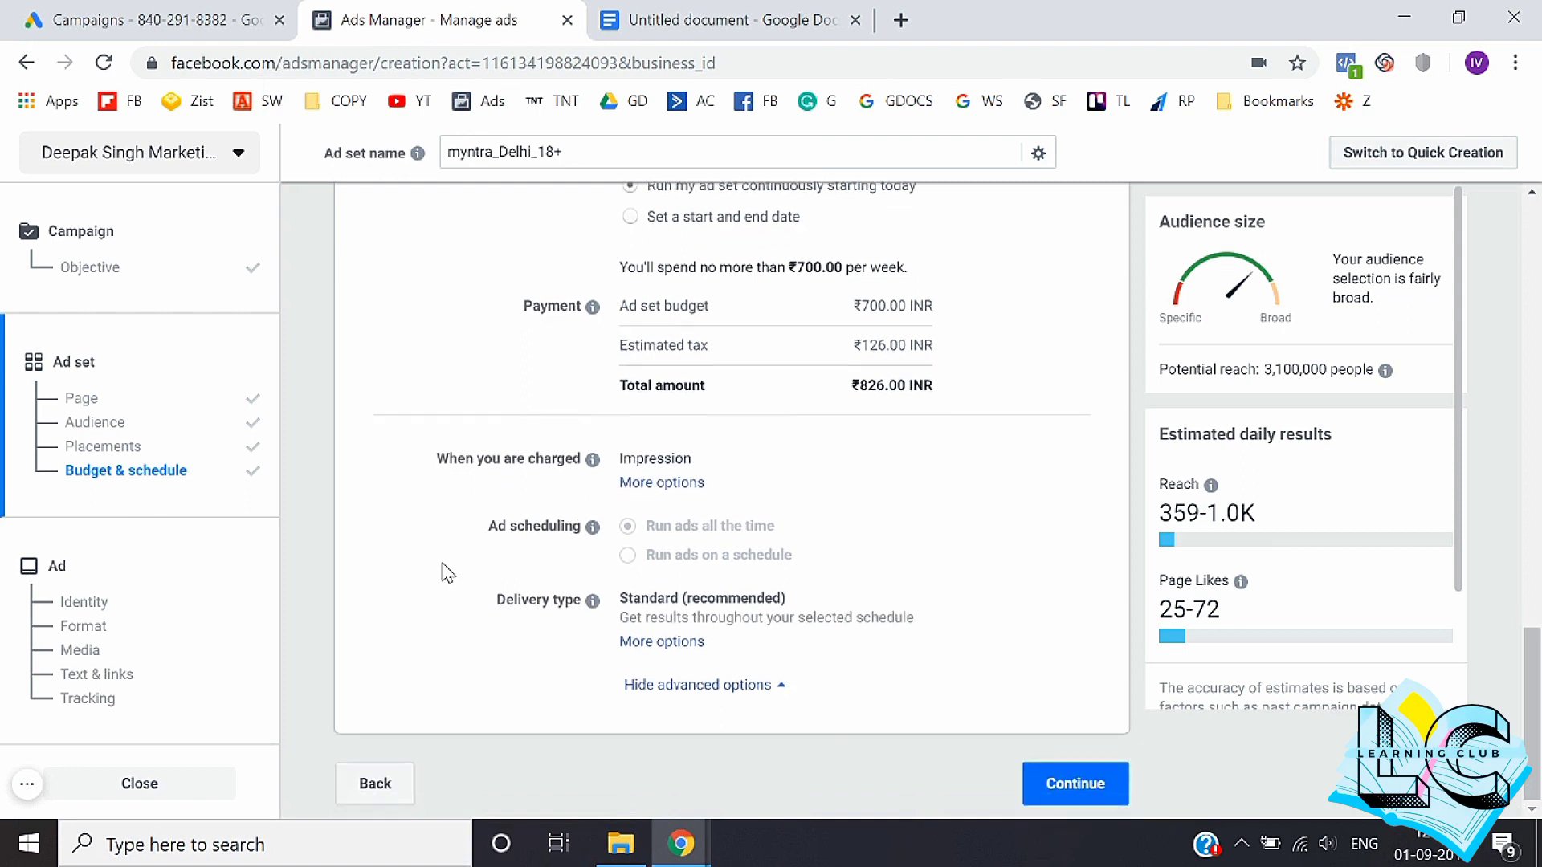
{"action": "left_click", "coordinate": [634, 643]}
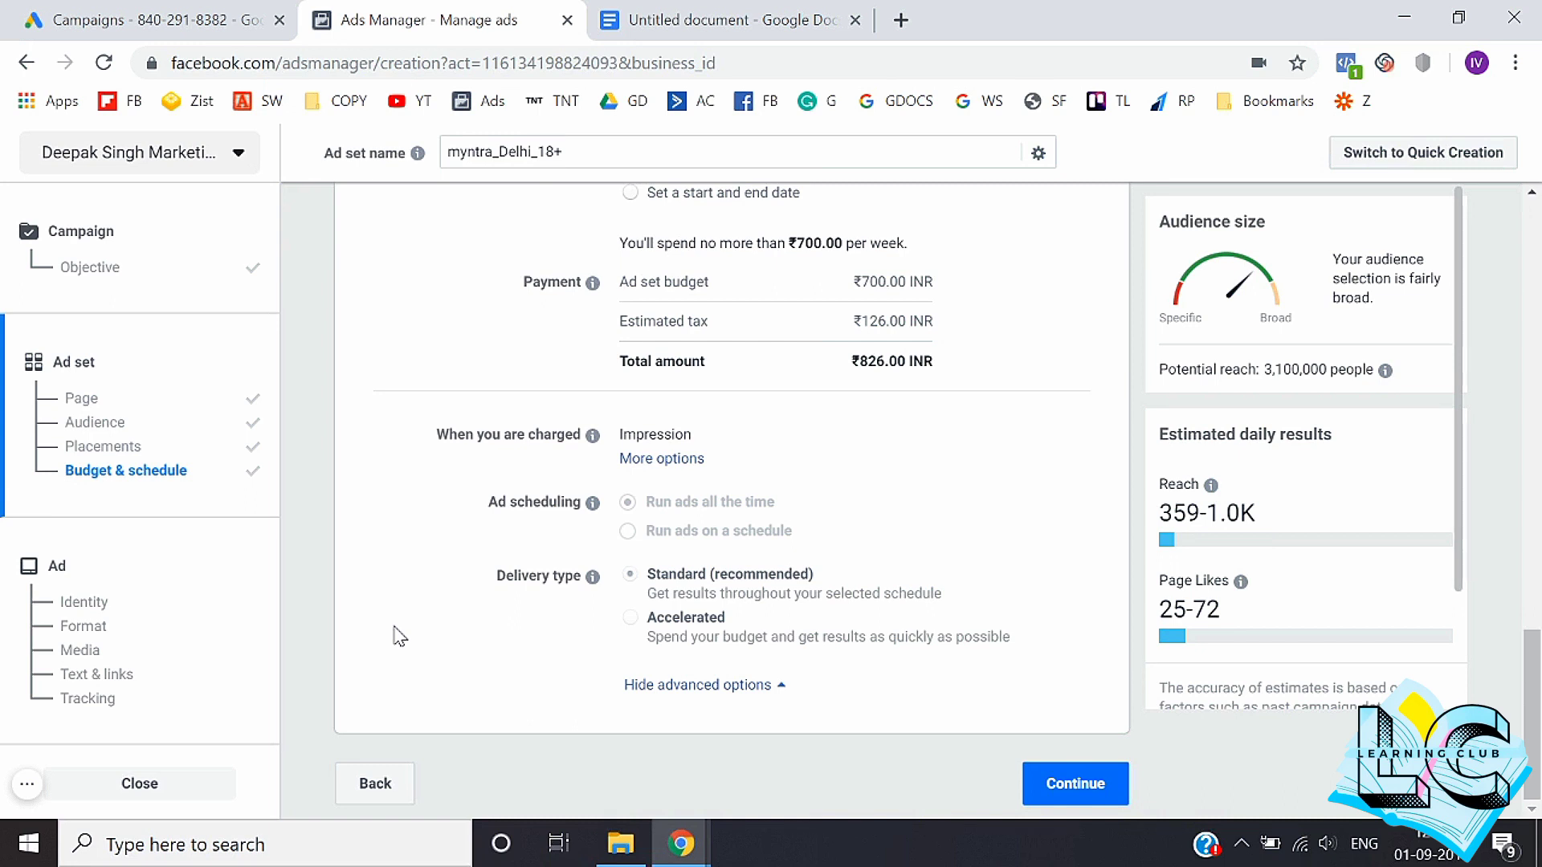
Step: Review the campaign-level settings, including the Engagement objective, Page Likes type, campaign name, split test and budget optimisation
{"action": "left_click", "coordinate": [90, 269]}
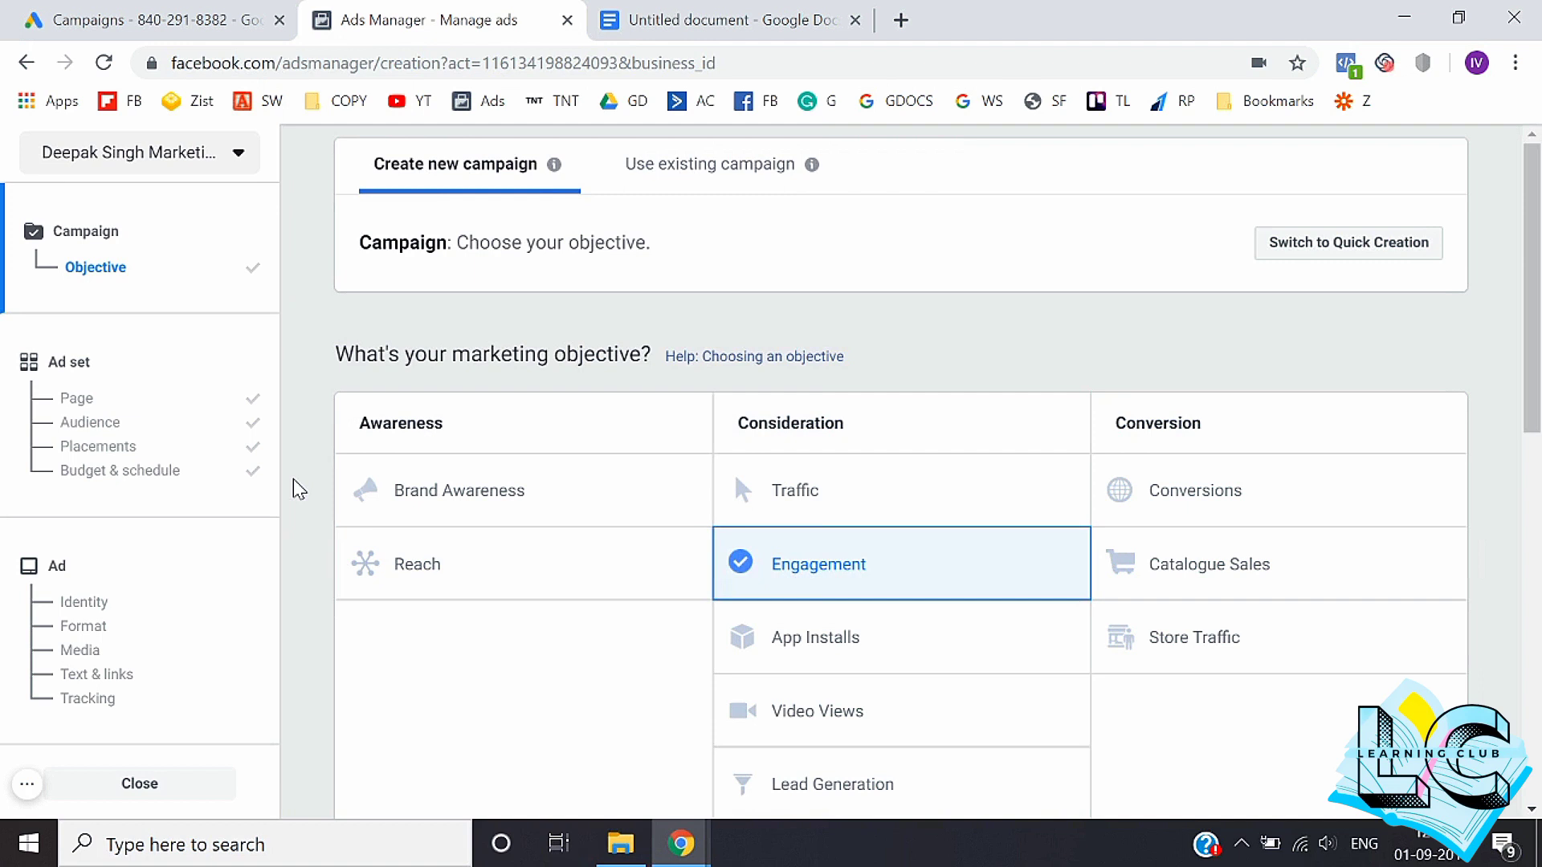
{"action": "scroll", "coordinate": [299, 489], "scroll_direction": "down", "scroll_amount": 3}
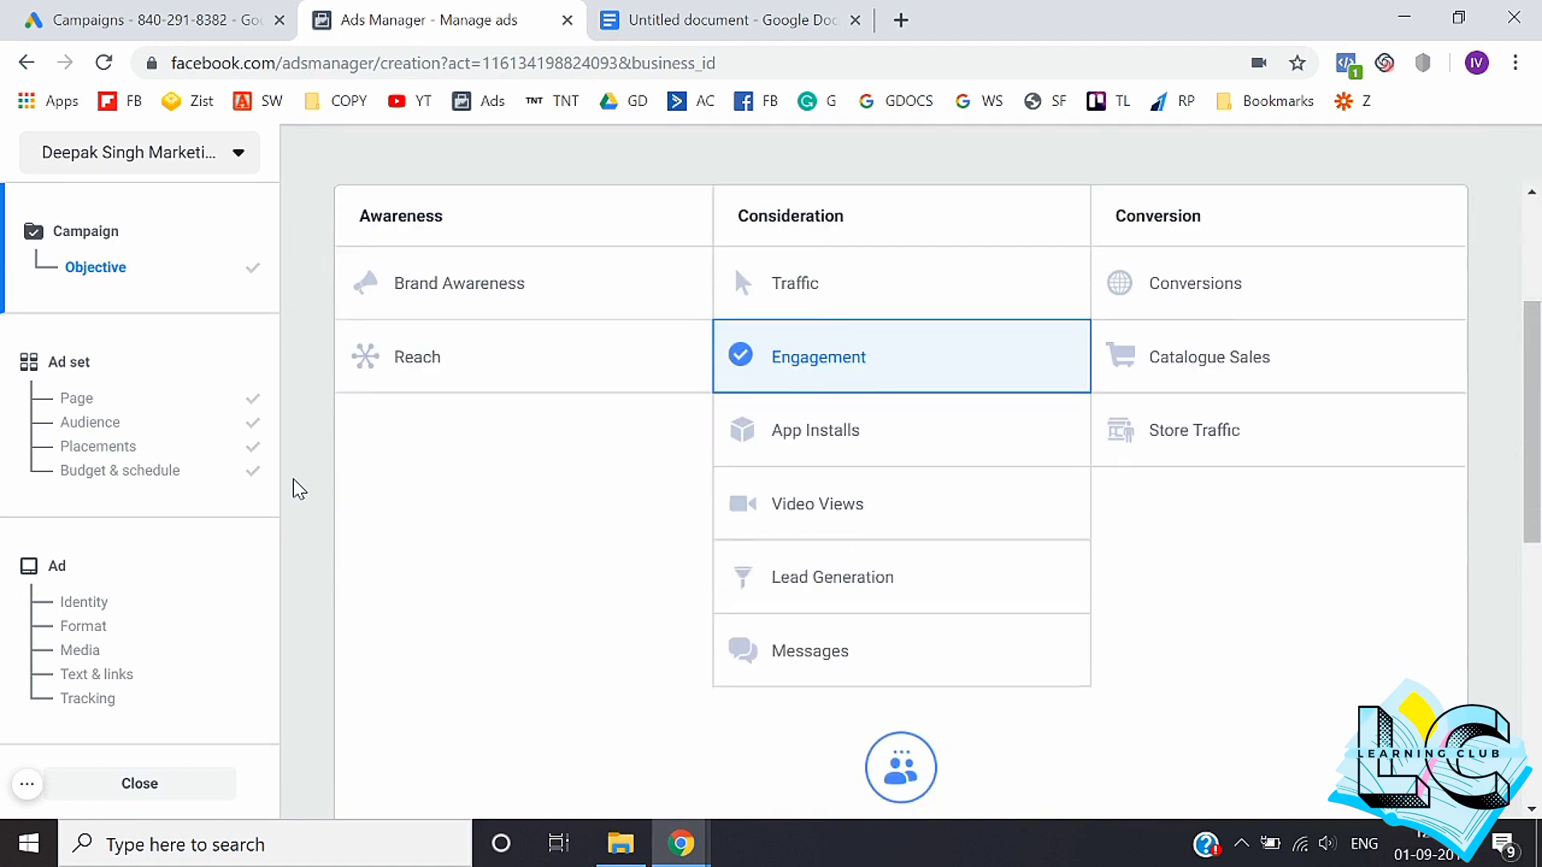
{"action": "scroll", "coordinate": [575, 544], "scroll_direction": "down", "scroll_amount": 5}
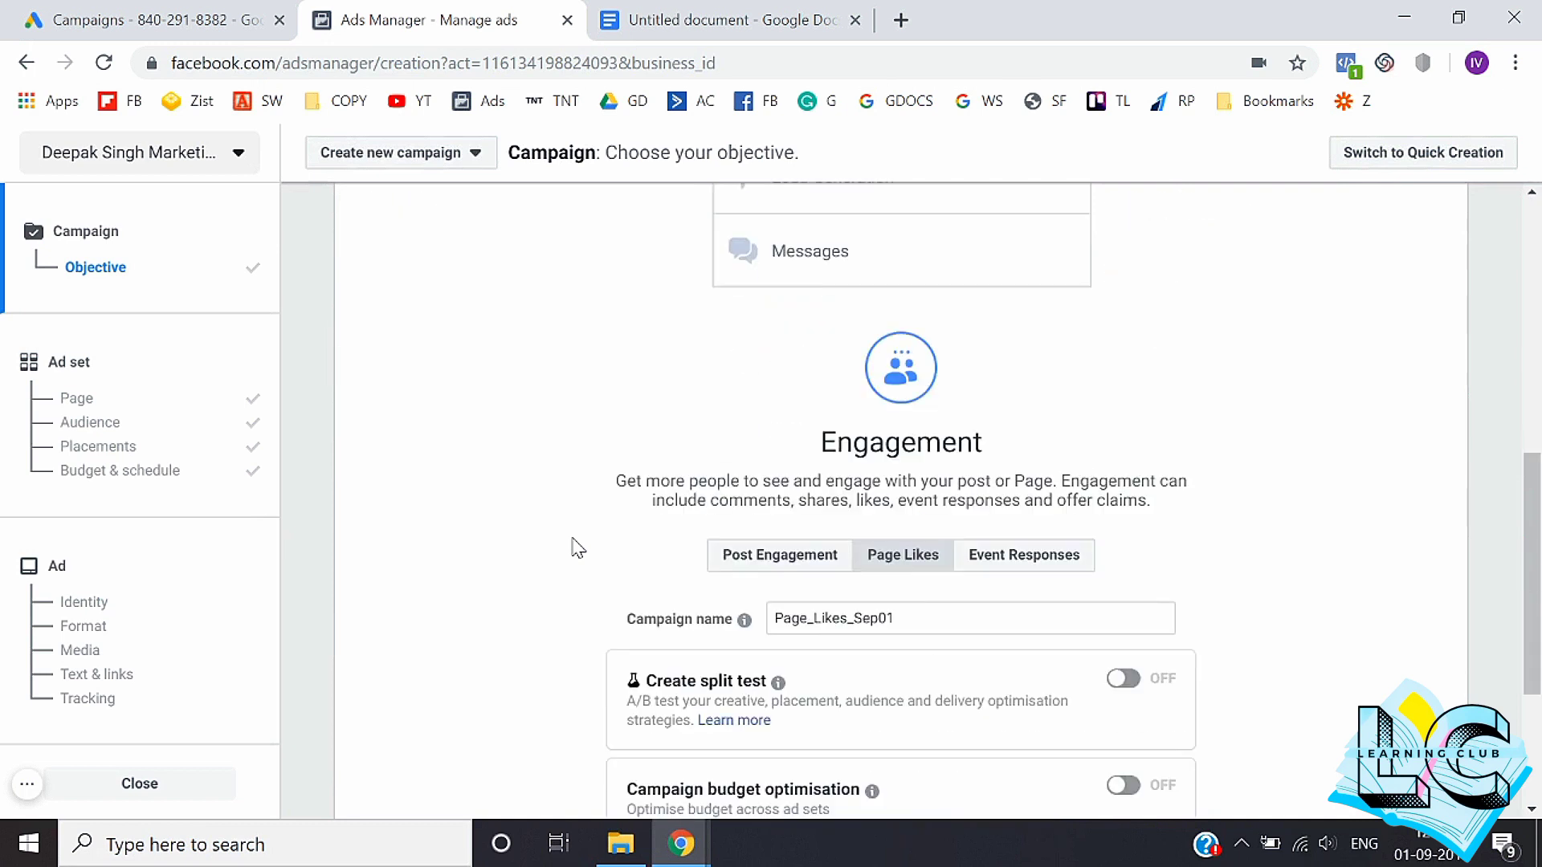
{"action": "scroll", "coordinate": [585, 602], "scroll_direction": "down", "scroll_amount": 2}
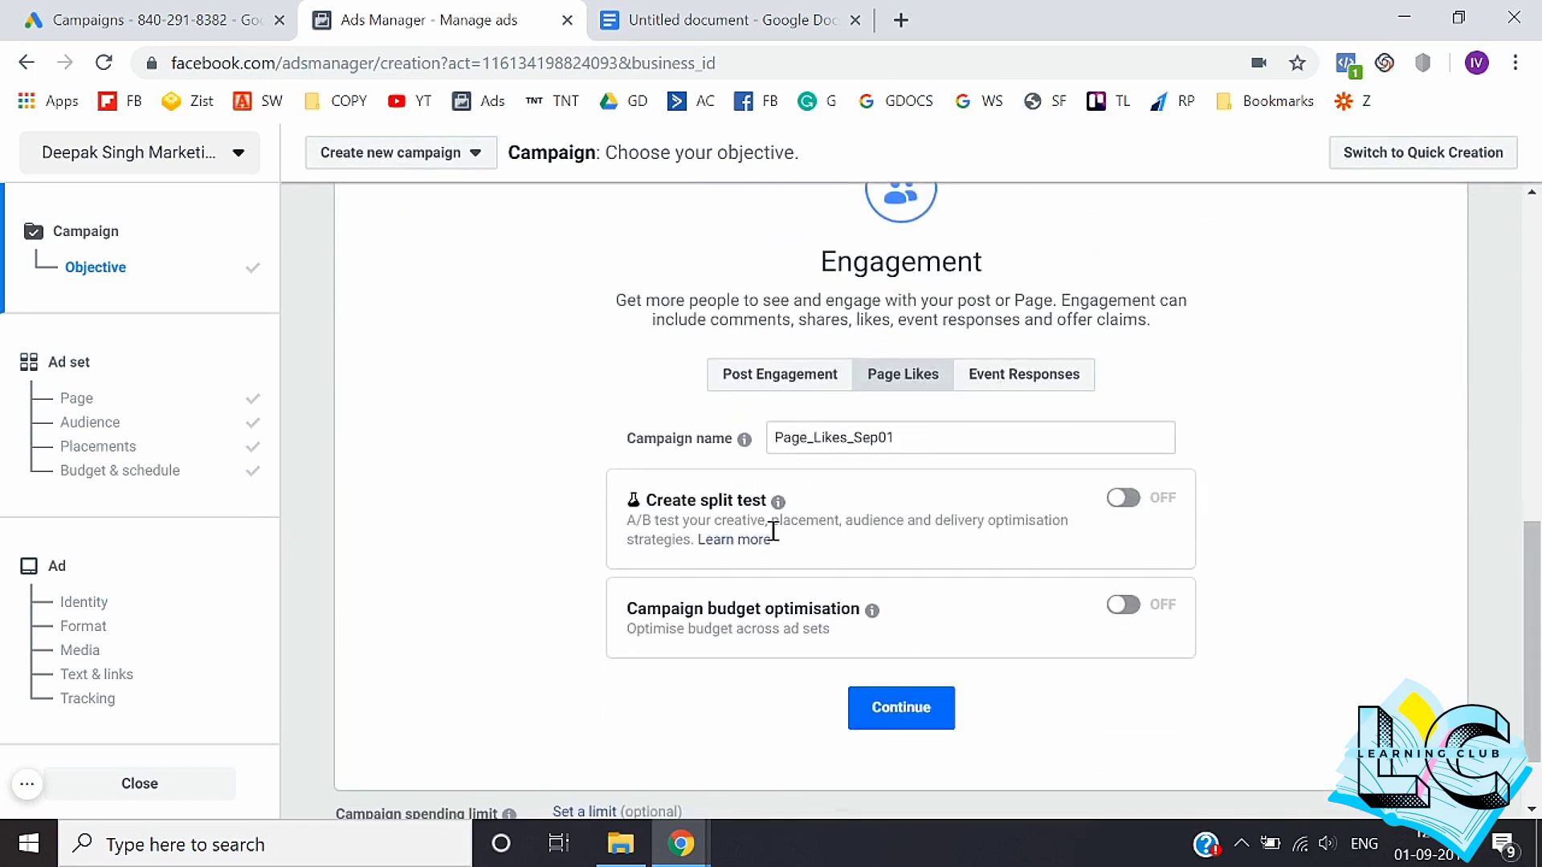
Step: Review the ad set's Page, saved audience, placements, and budget and schedule settings
{"action": "left_click", "coordinate": [78, 410]}
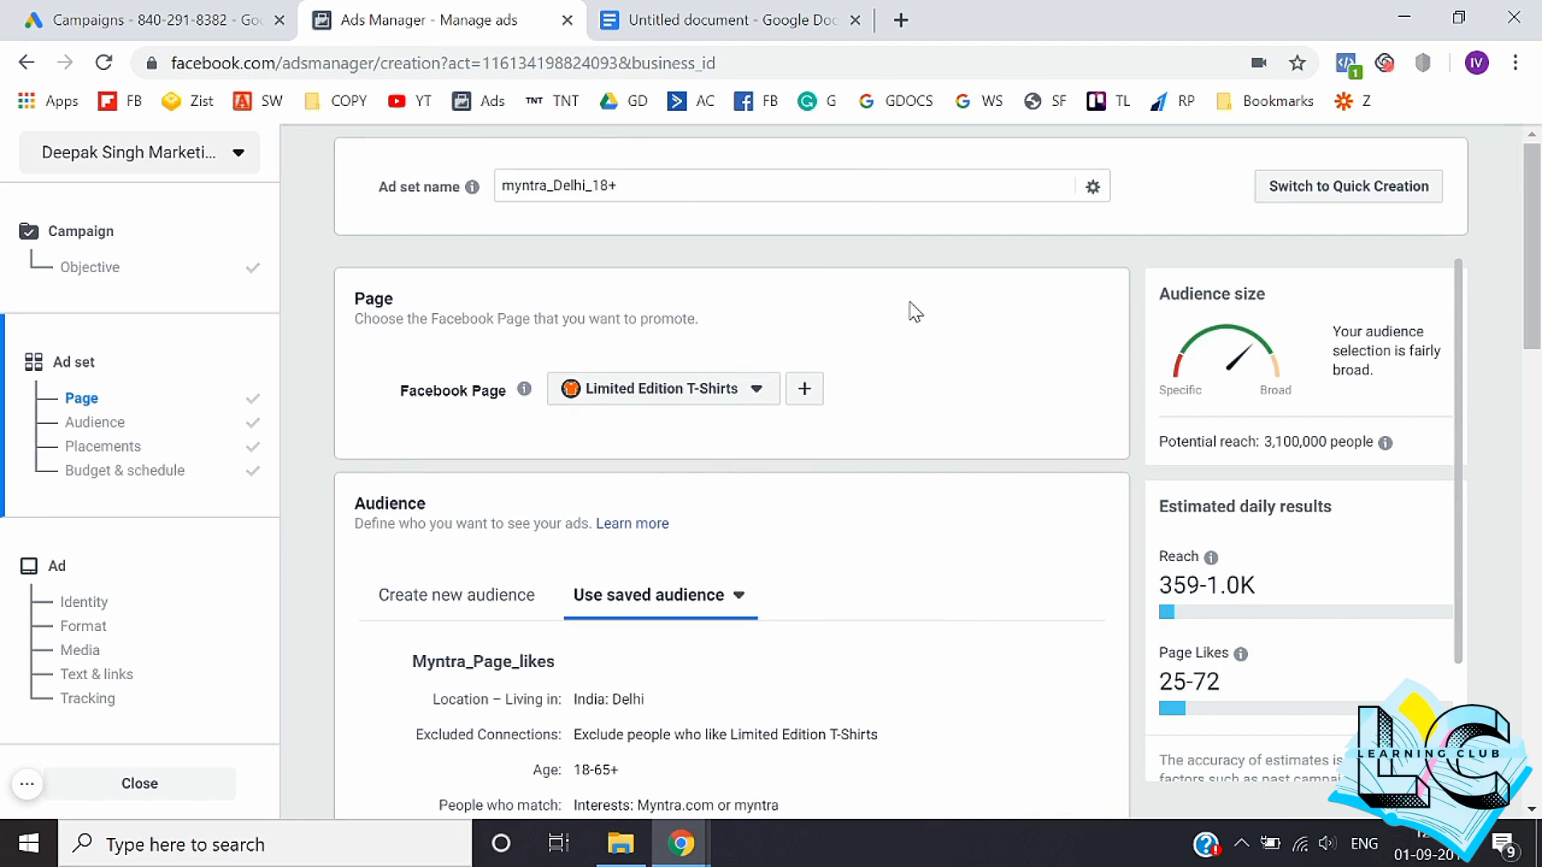
{"action": "scroll", "coordinate": [474, 410], "scroll_direction": "down", "scroll_amount": 2}
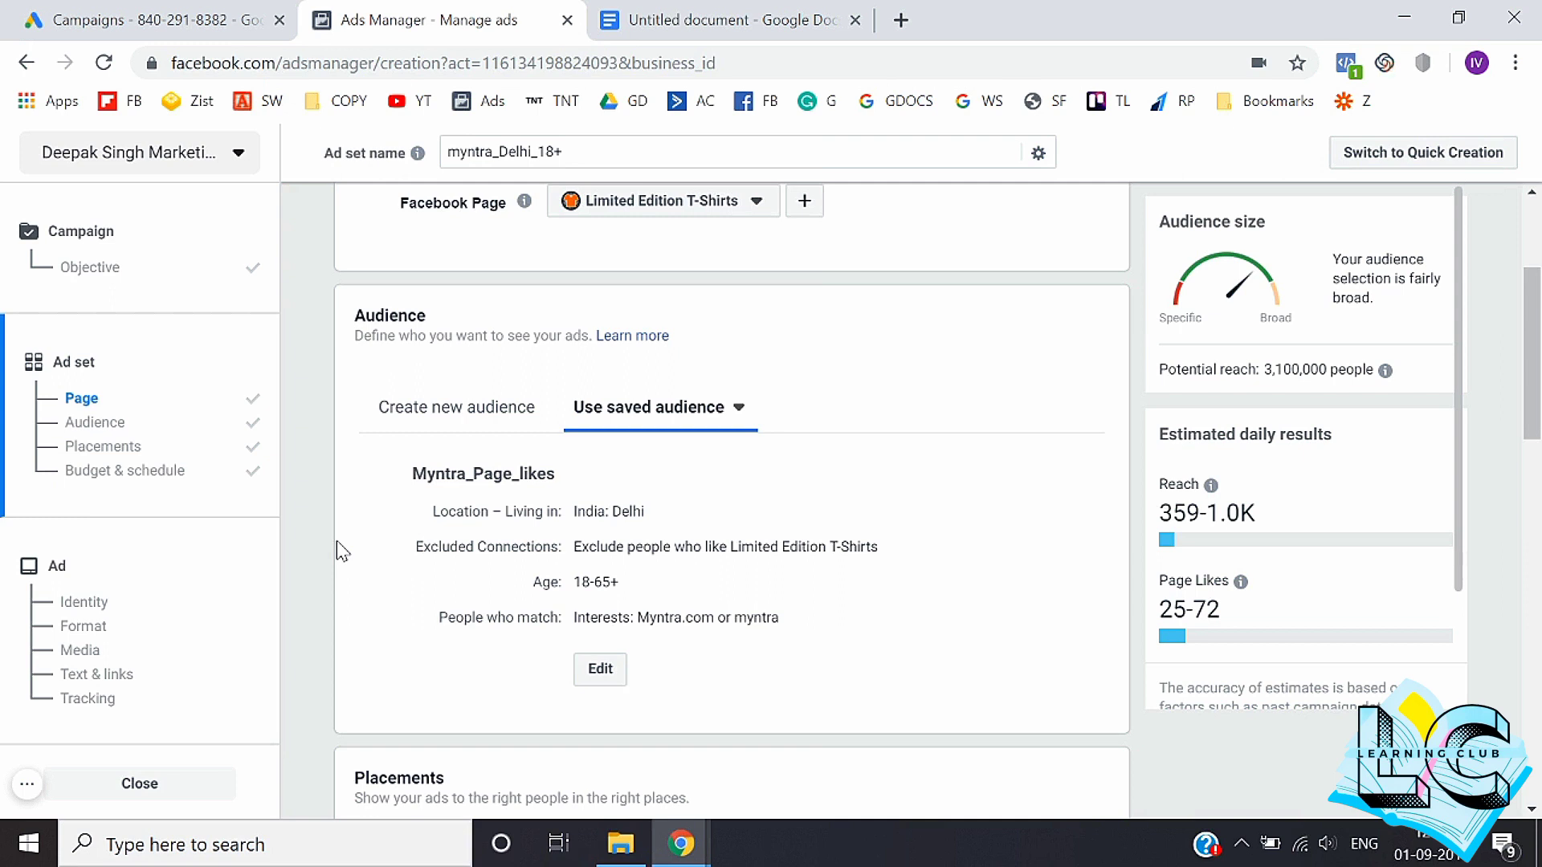
{"action": "scroll", "coordinate": [337, 543], "scroll_direction": "down", "scroll_amount": 3}
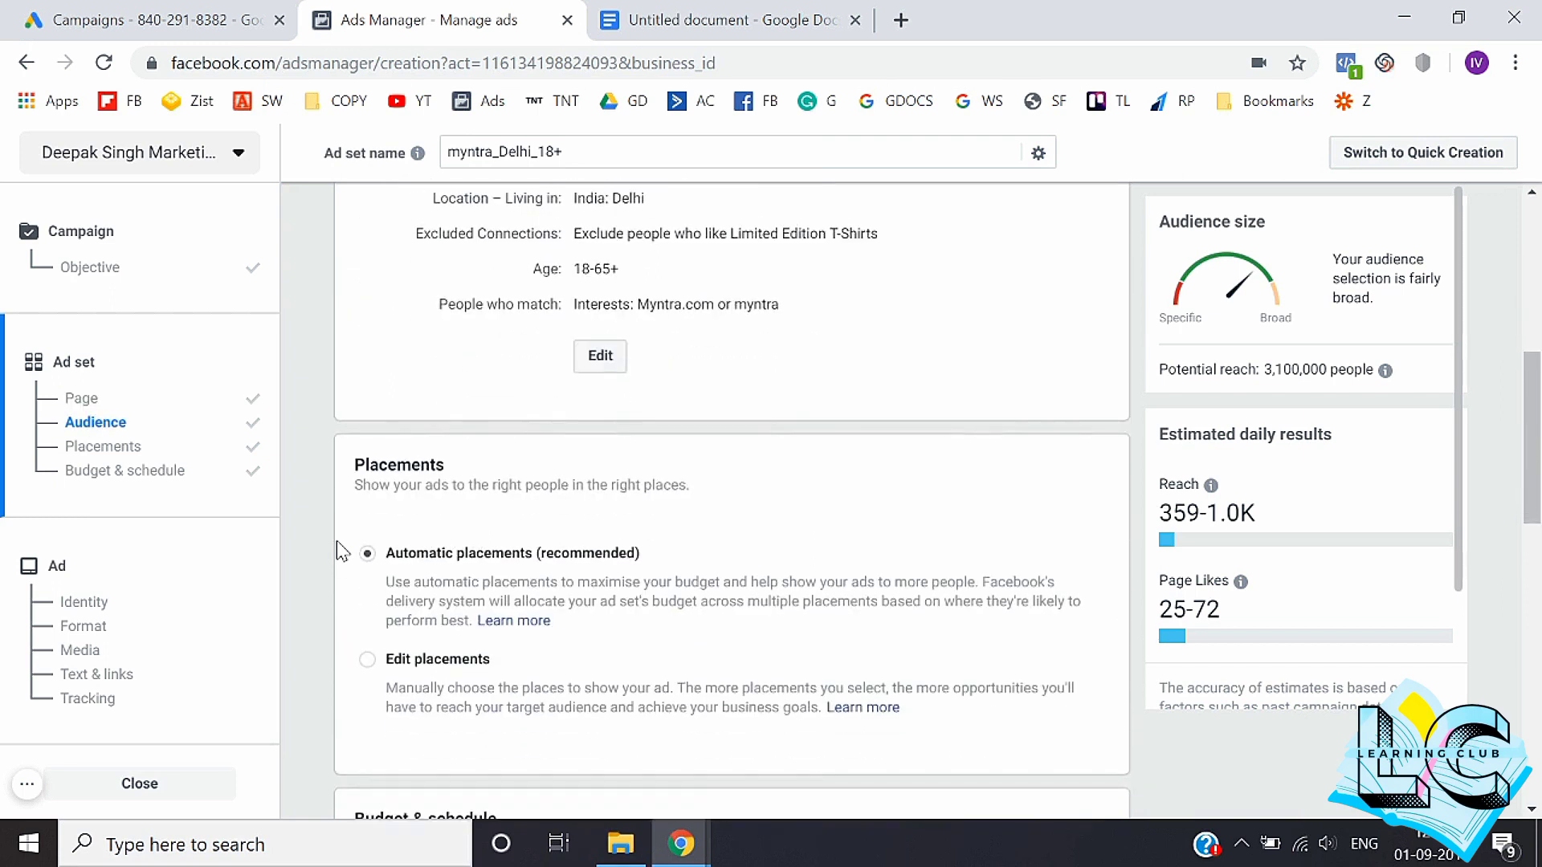
{"action": "scroll", "coordinate": [338, 551], "scroll_direction": "down", "scroll_amount": 1}
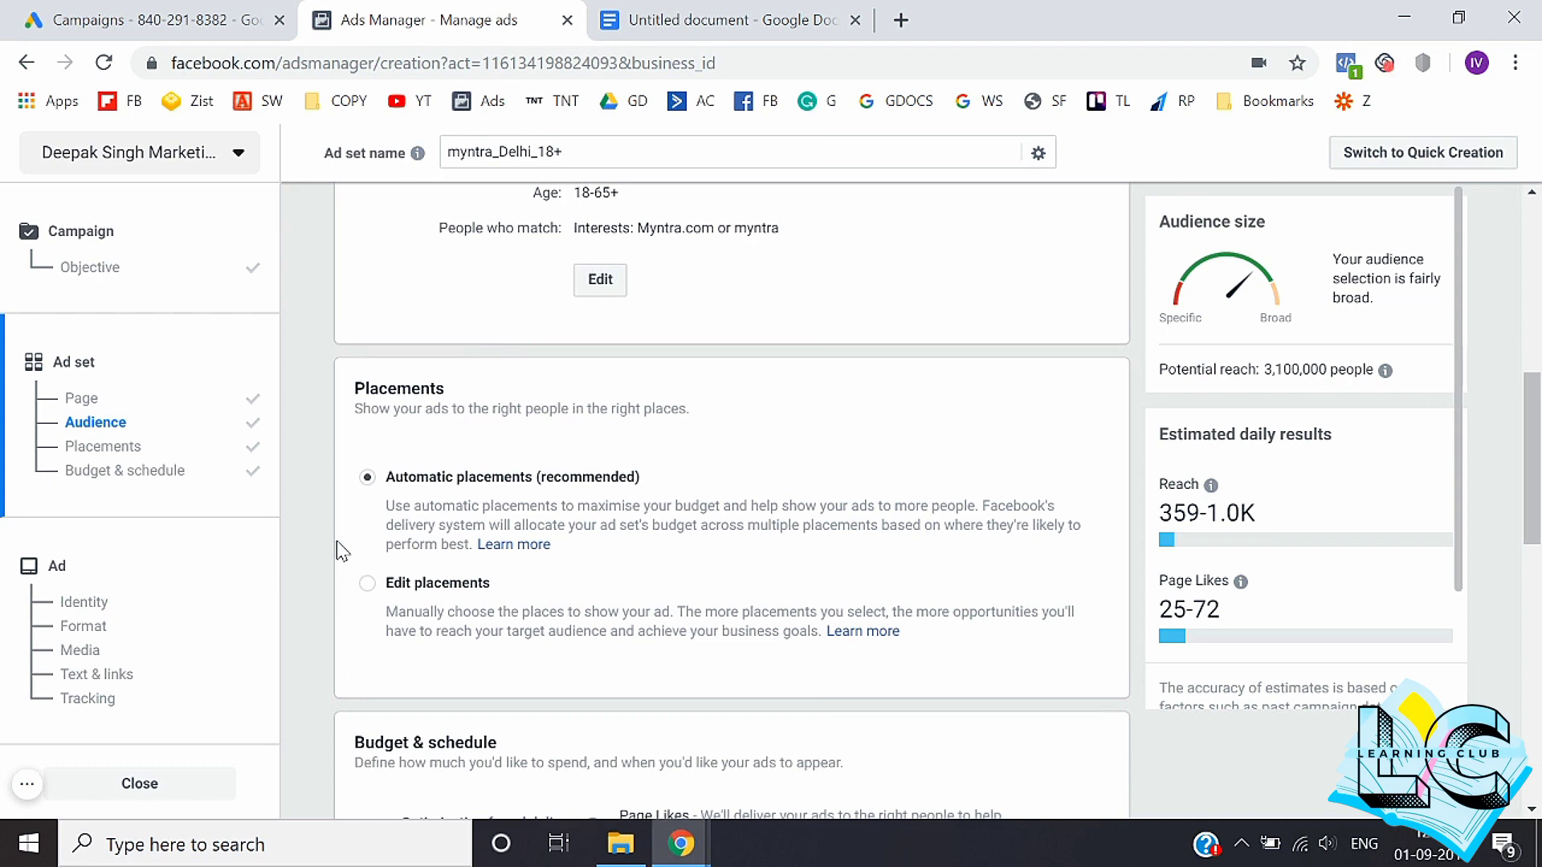
{"action": "scroll", "coordinate": [336, 541], "scroll_direction": "down", "scroll_amount": 5}
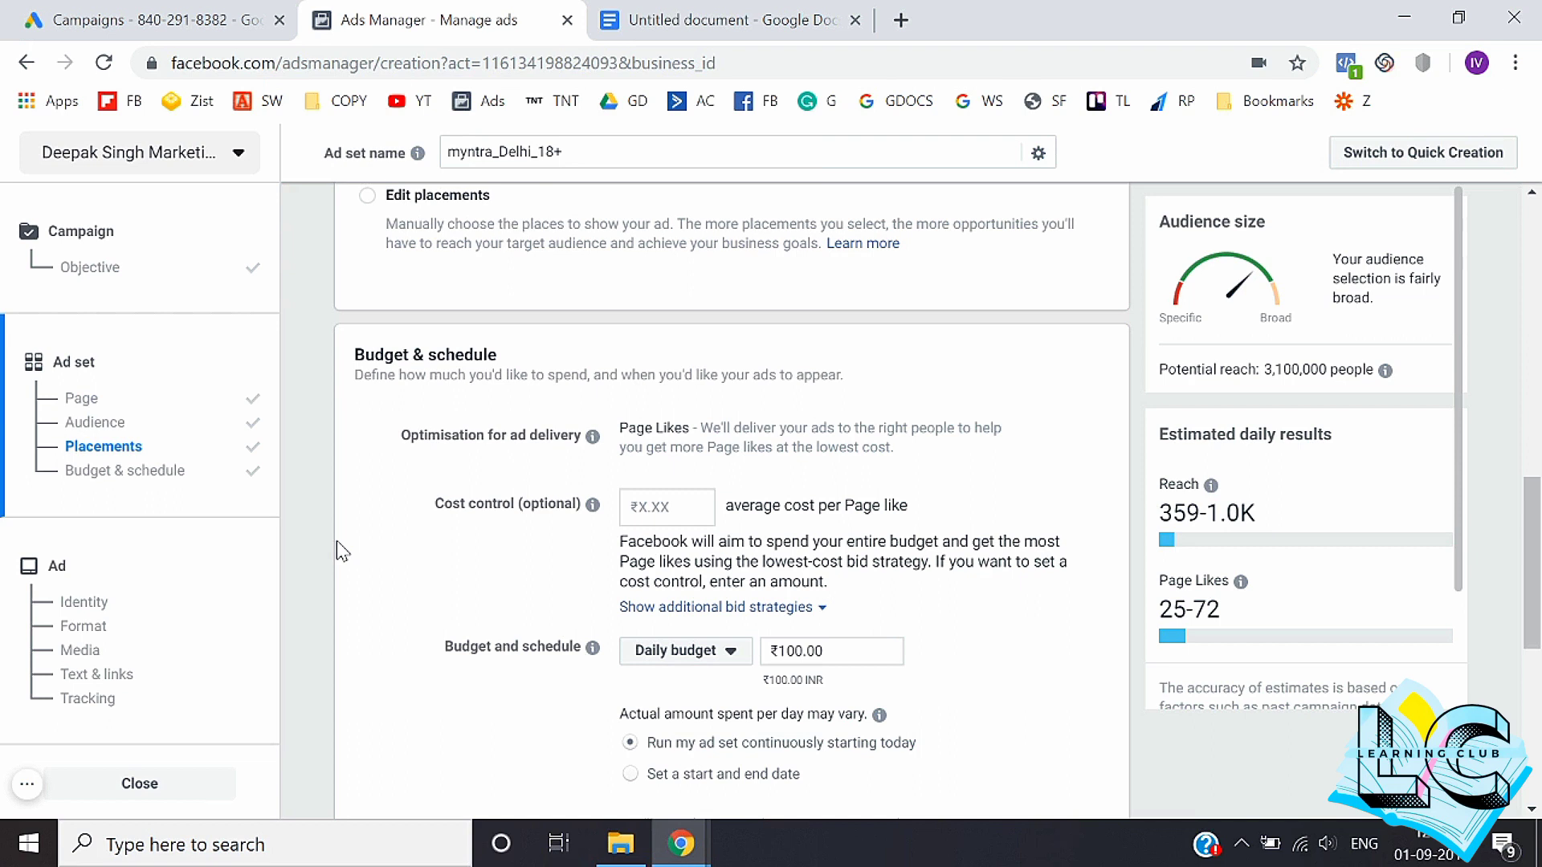
{"action": "scroll", "coordinate": [336, 542], "scroll_direction": "down", "scroll_amount": 2}
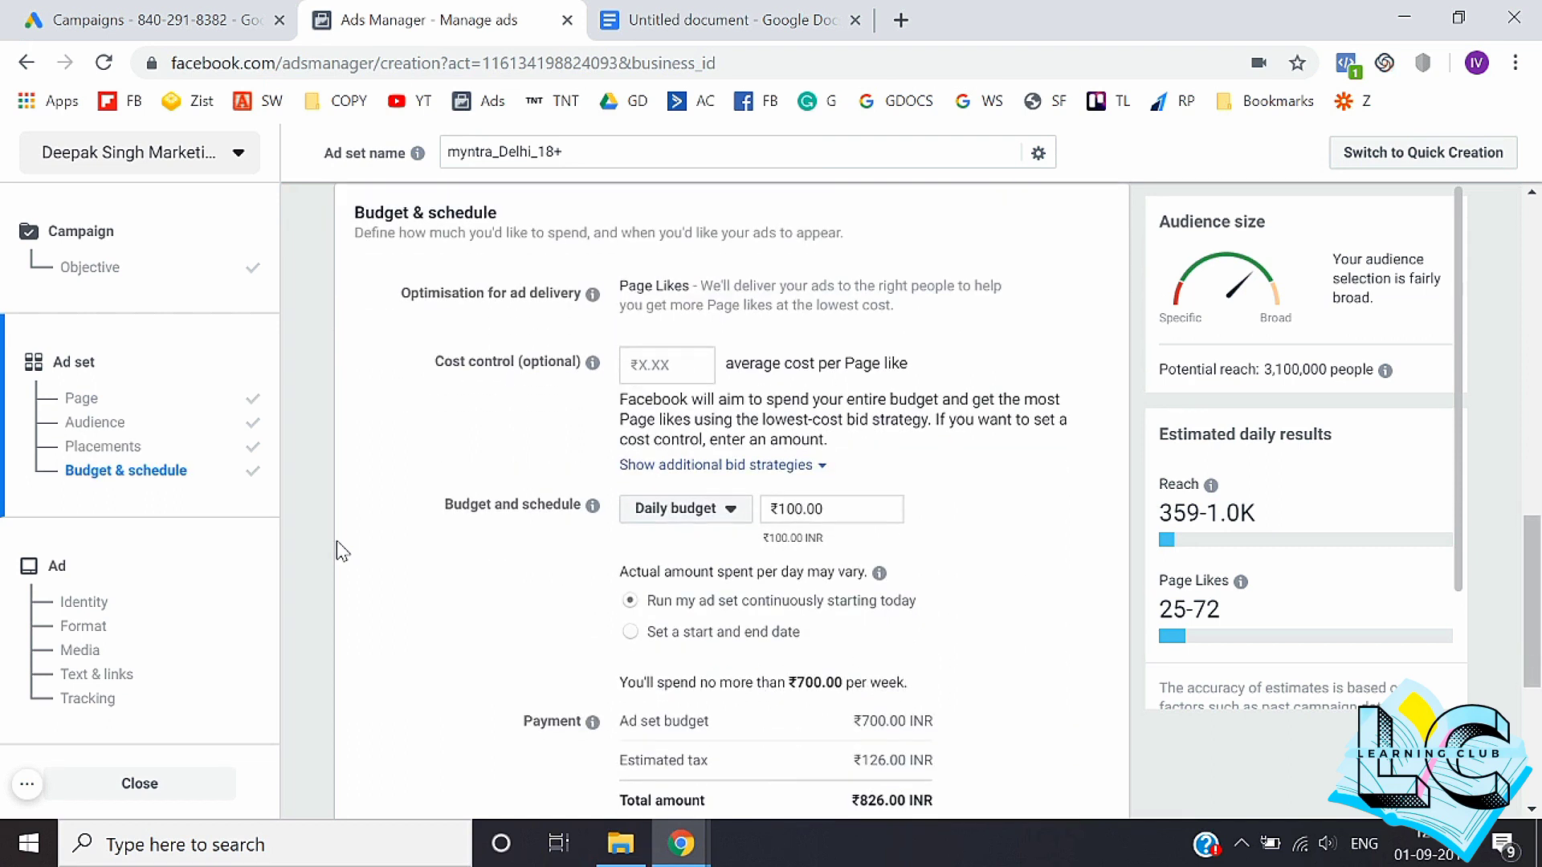
{"action": "scroll", "coordinate": [336, 541], "scroll_direction": "down", "scroll_amount": 1}
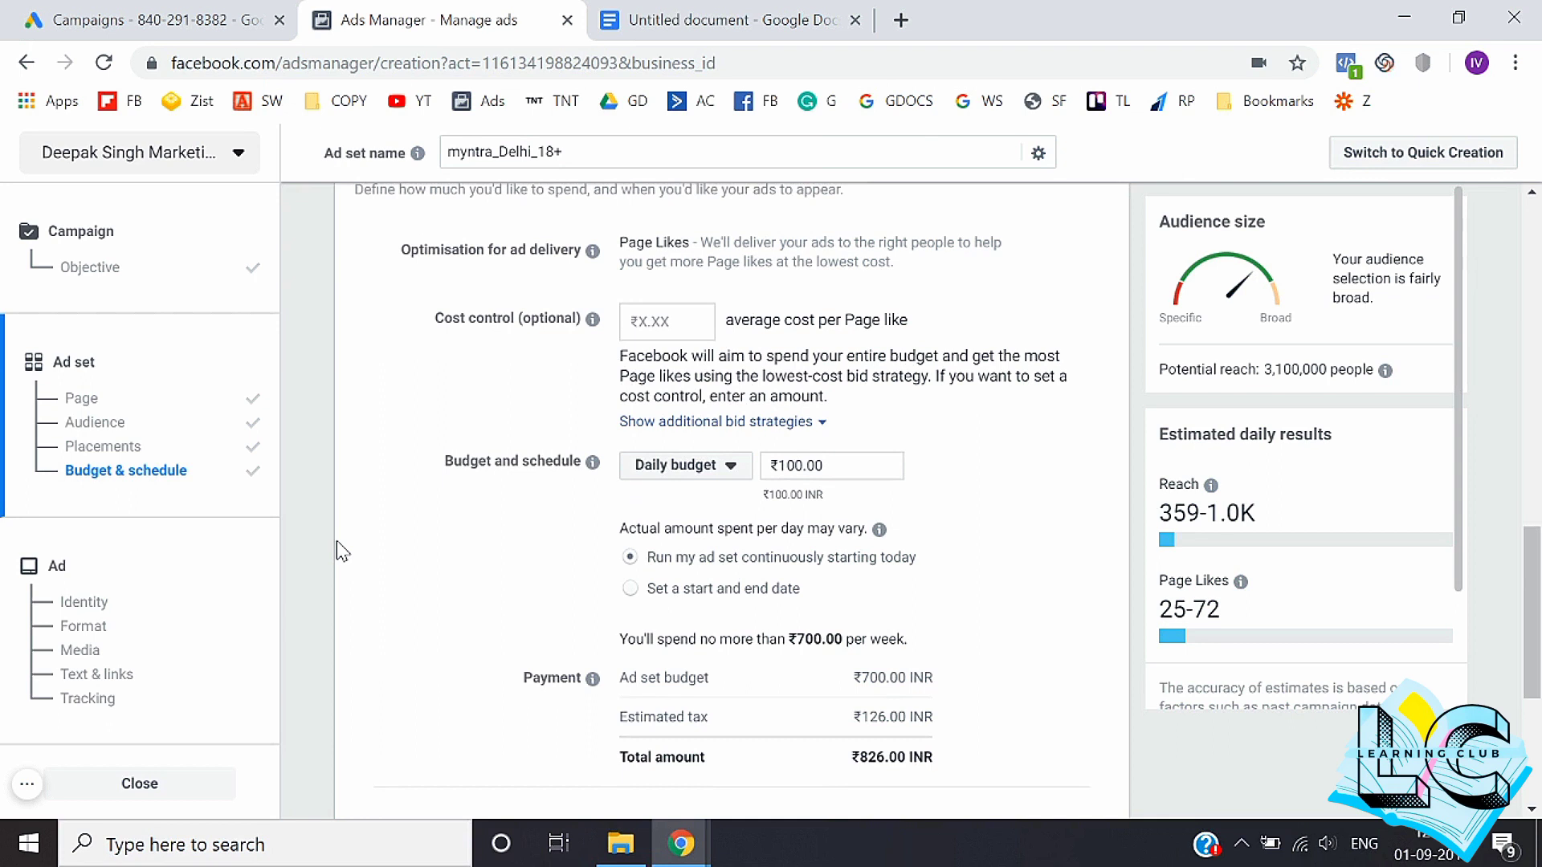
{"action": "scroll", "coordinate": [336, 541], "scroll_direction": "down", "scroll_amount": 1}
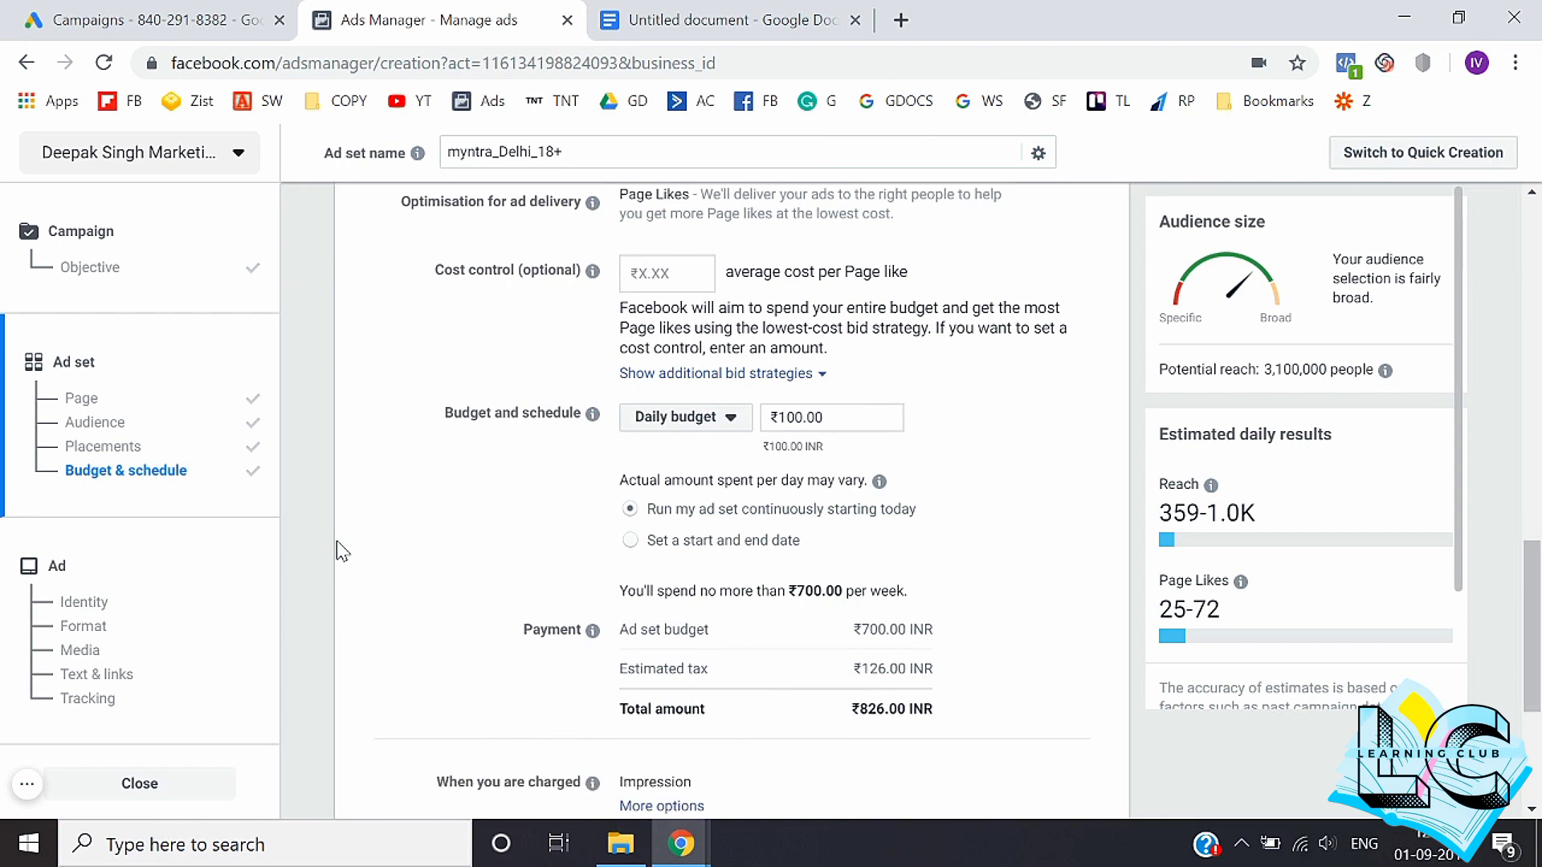
{"action": "scroll", "coordinate": [336, 541], "scroll_direction": "down", "scroll_amount": 1}
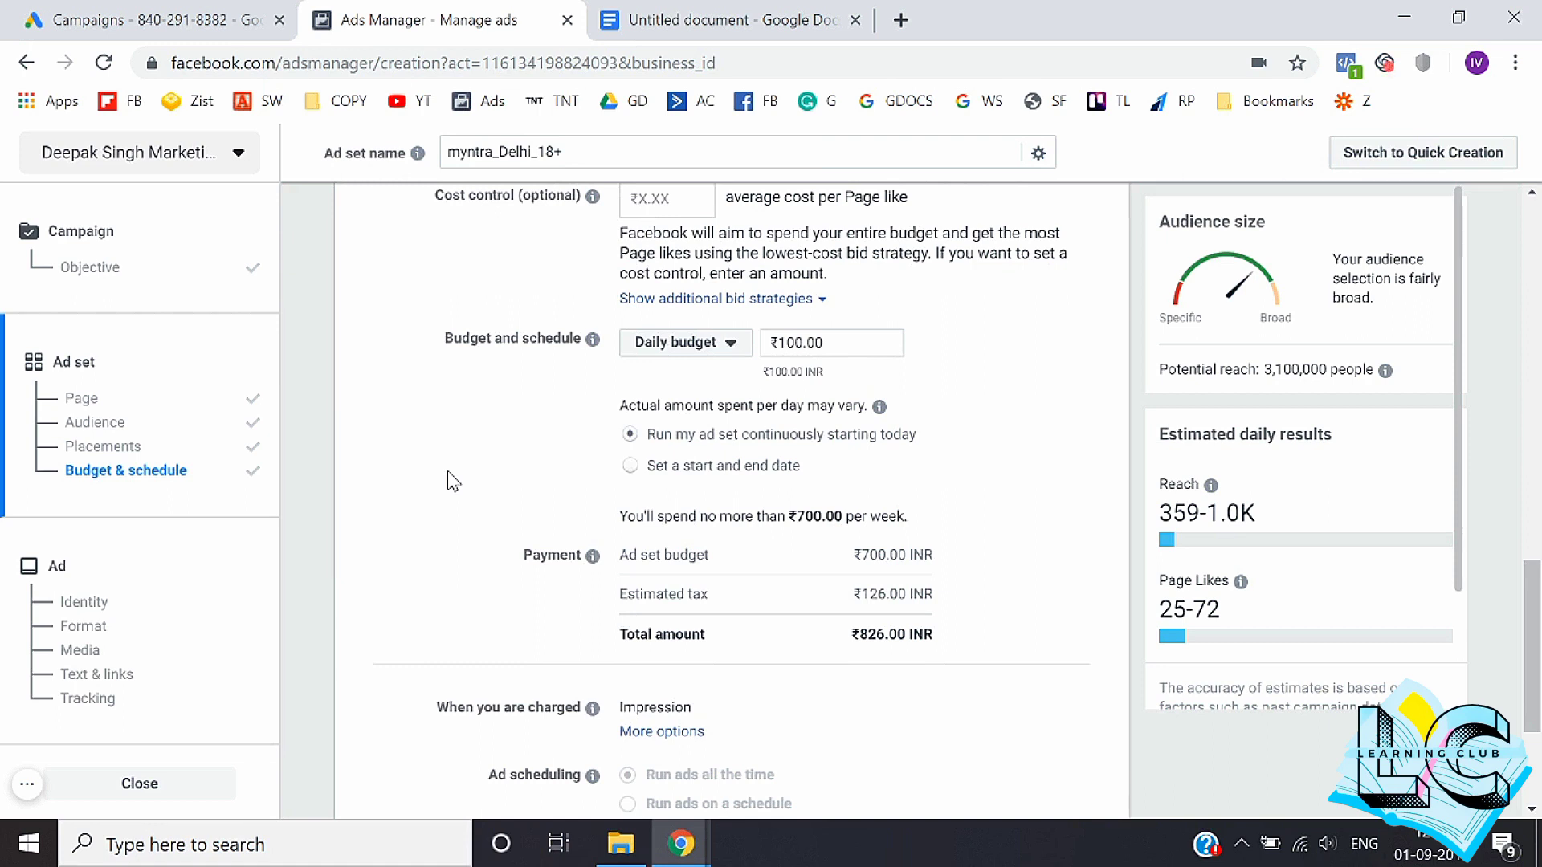
Step: Switch the schedule to a start and end date, restore continuous running, and check the payment and delivery settings
{"action": "left_click", "coordinate": [631, 466]}
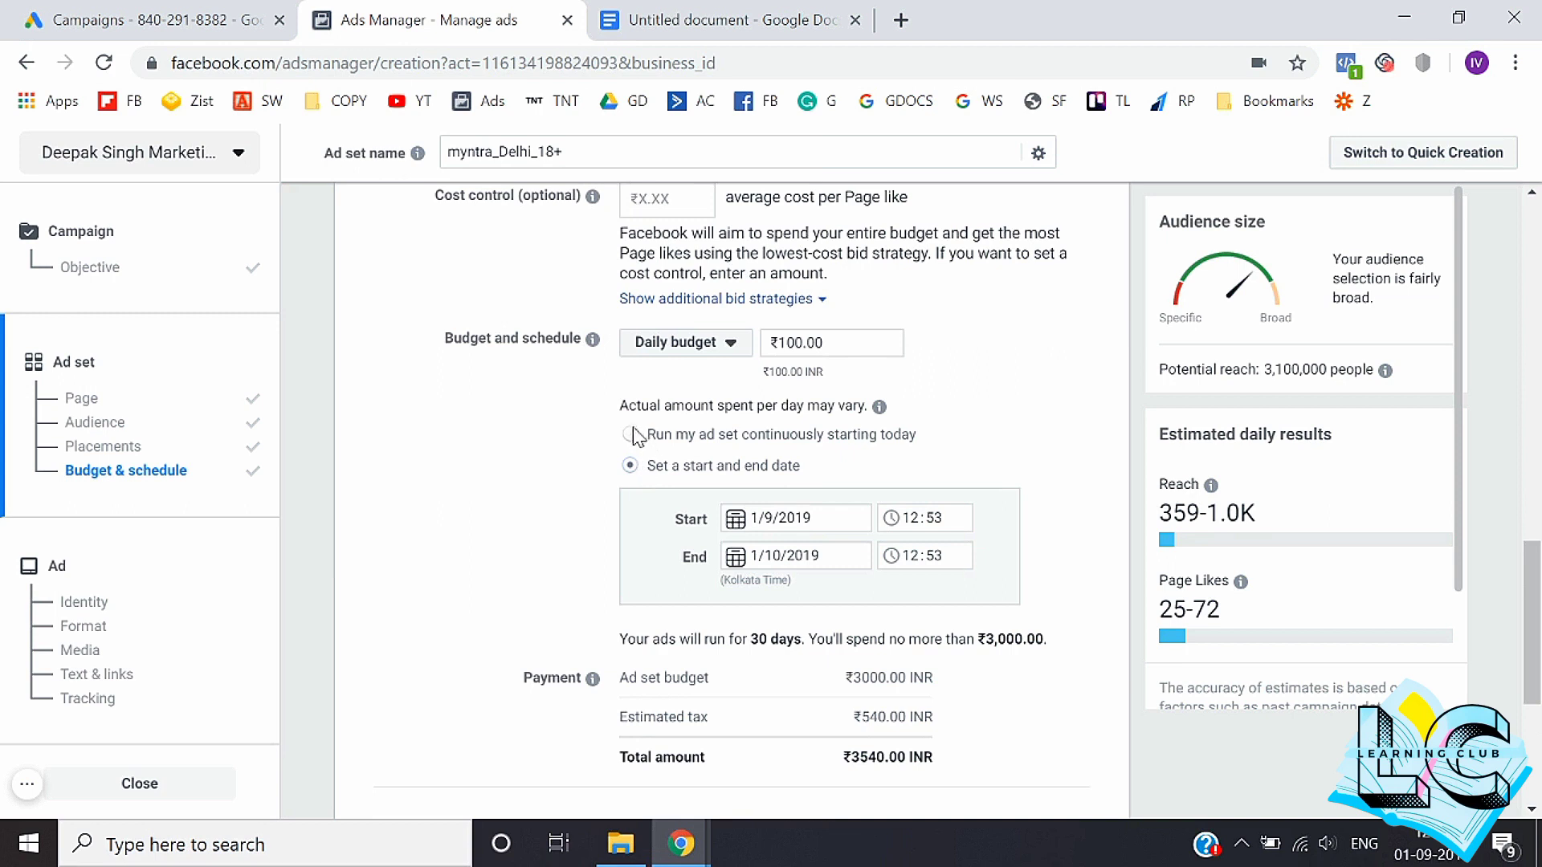
{"action": "left_click", "coordinate": [631, 434]}
{"action": "scroll", "coordinate": [524, 530], "scroll_direction": "down", "scroll_amount": 1}
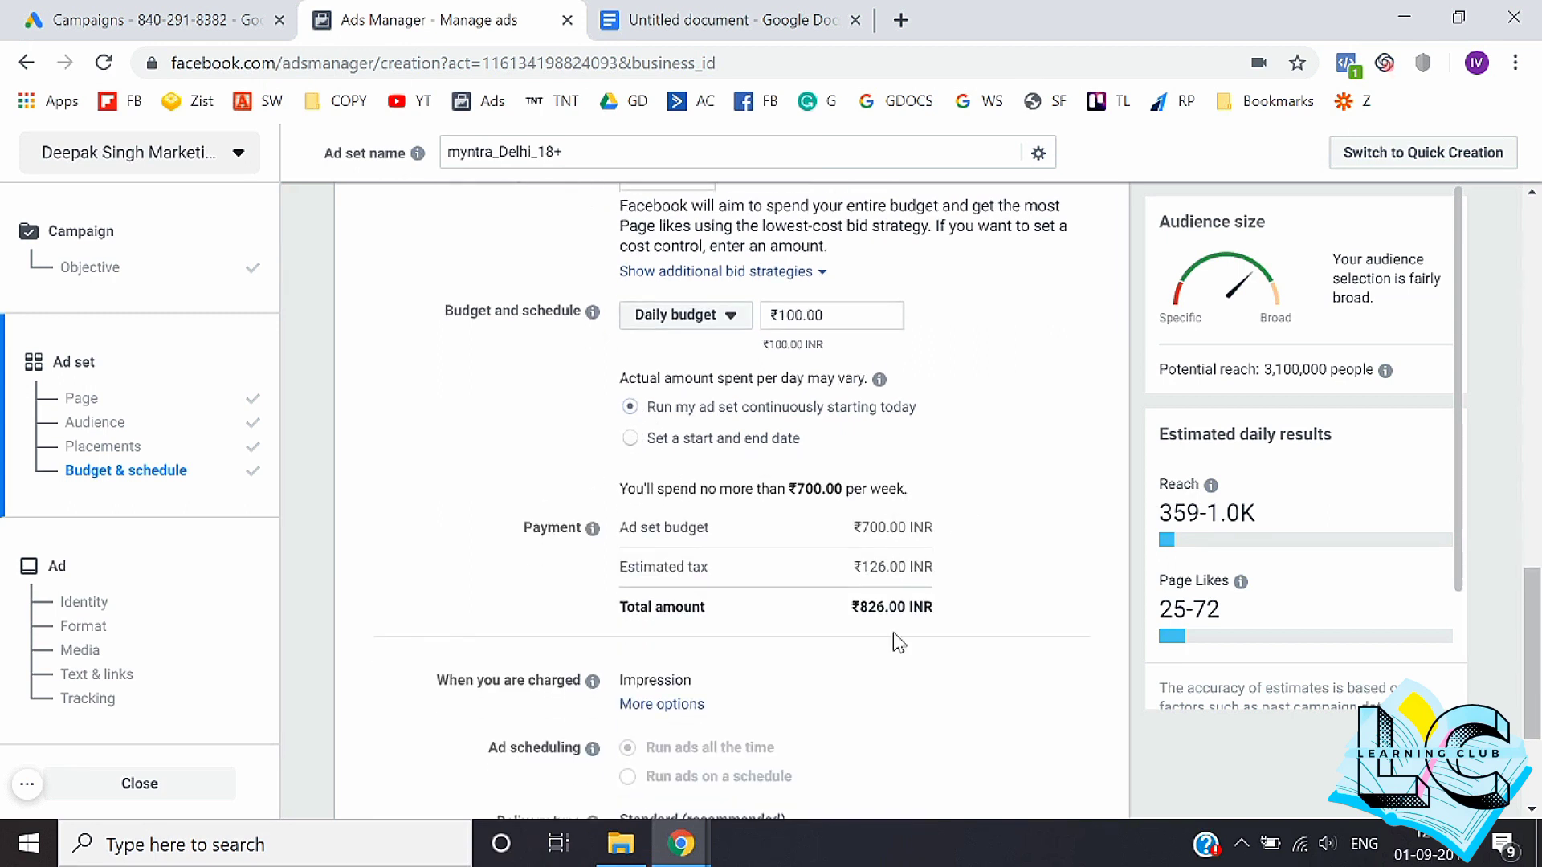
{"action": "scroll", "coordinate": [894, 634], "scroll_direction": "down", "scroll_amount": 2}
{"action": "scroll", "coordinate": [893, 634], "scroll_direction": "down", "scroll_amount": 1}
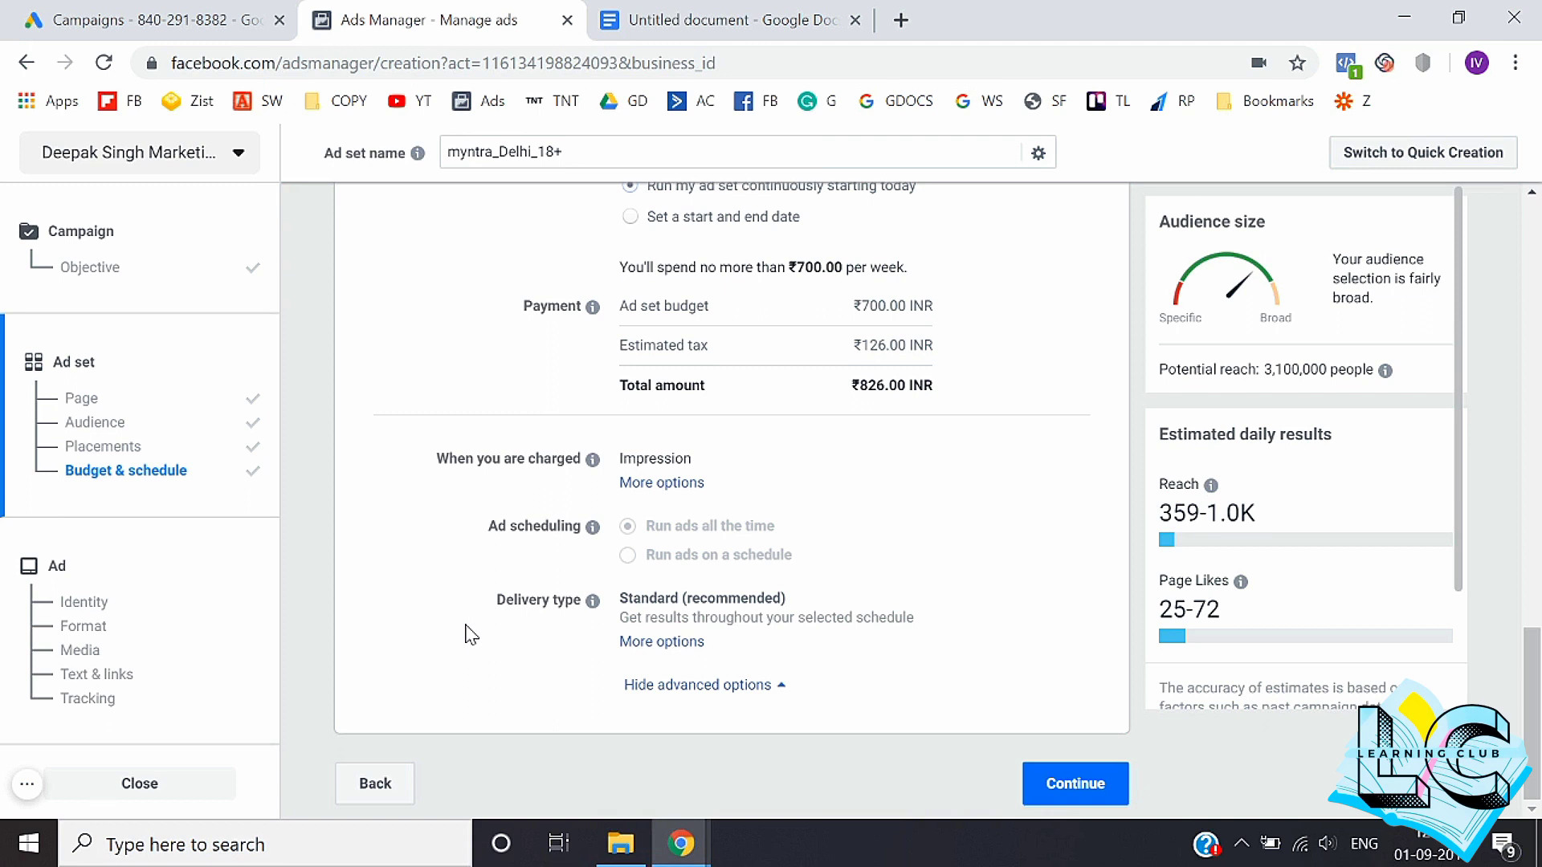
Step: Continue to the ad level and name the ad Image1
{"action": "left_click", "coordinate": [1081, 779]}
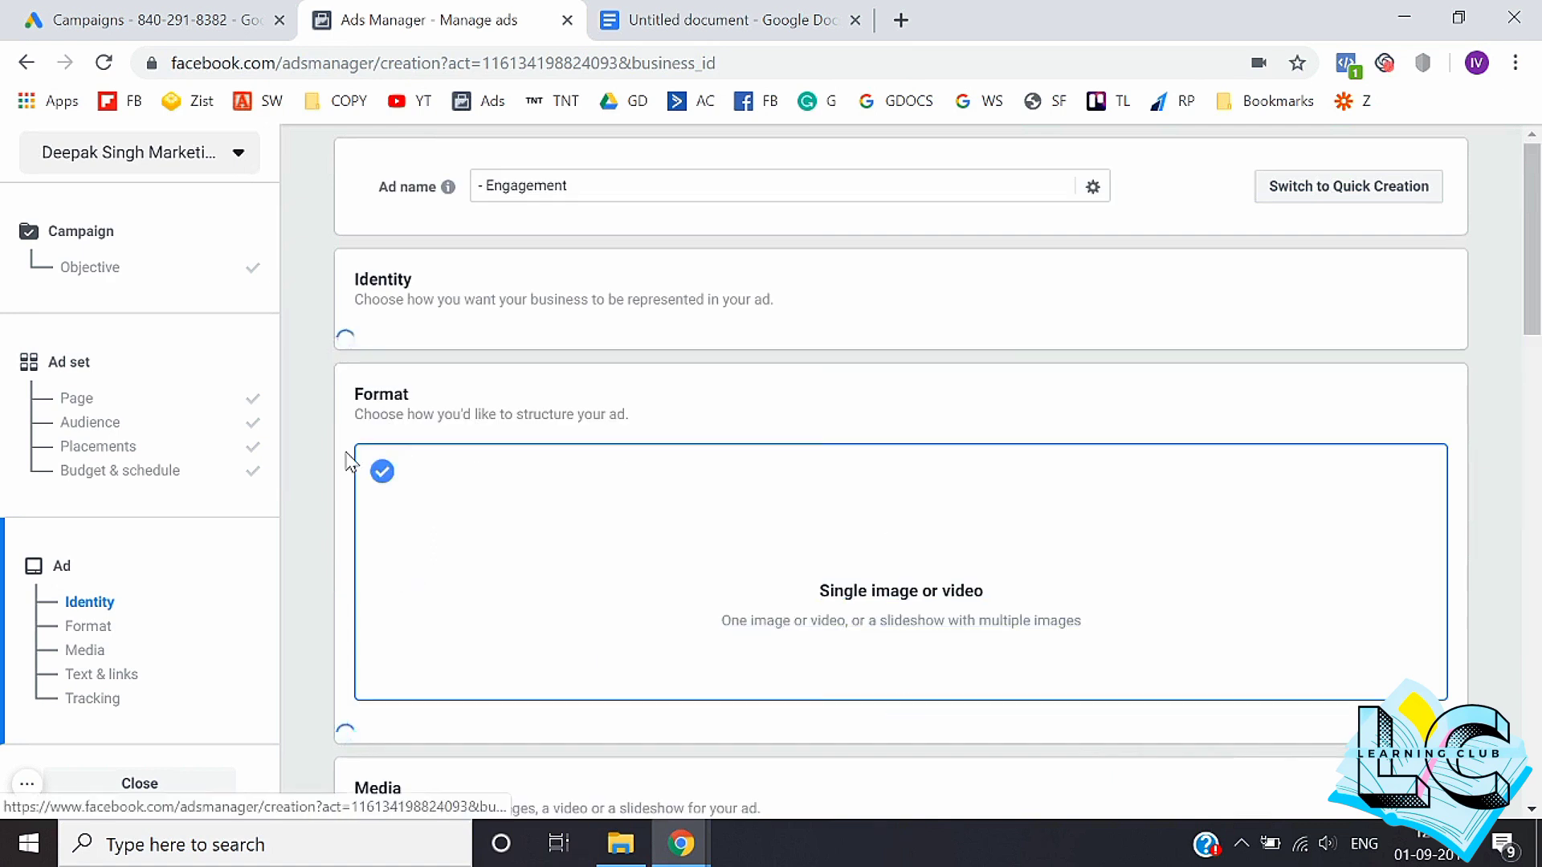
{"action": "left_click", "coordinate": [614, 187]}
{"action": "key", "text": "ctrl+a"}
{"action": "type", "text": "Image"}
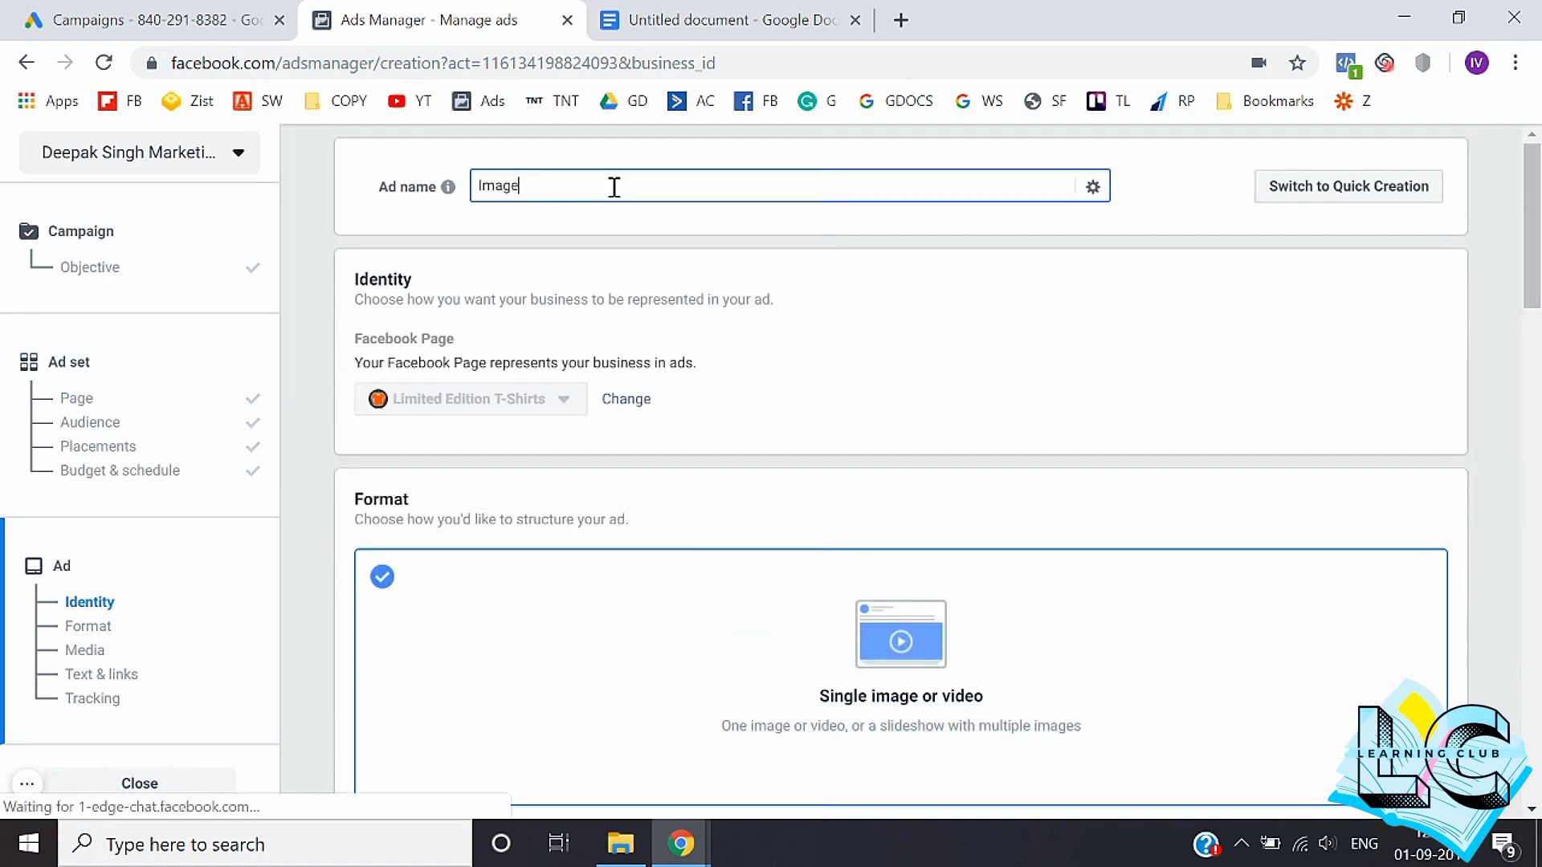
{"action": "type", "text": "1"}
{"action": "left_click", "coordinate": [286, 330]}
Step: Remove the preloaded image from the Image1 ad's media
{"action": "scroll", "coordinate": [285, 330], "scroll_direction": "down", "scroll_amount": 1}
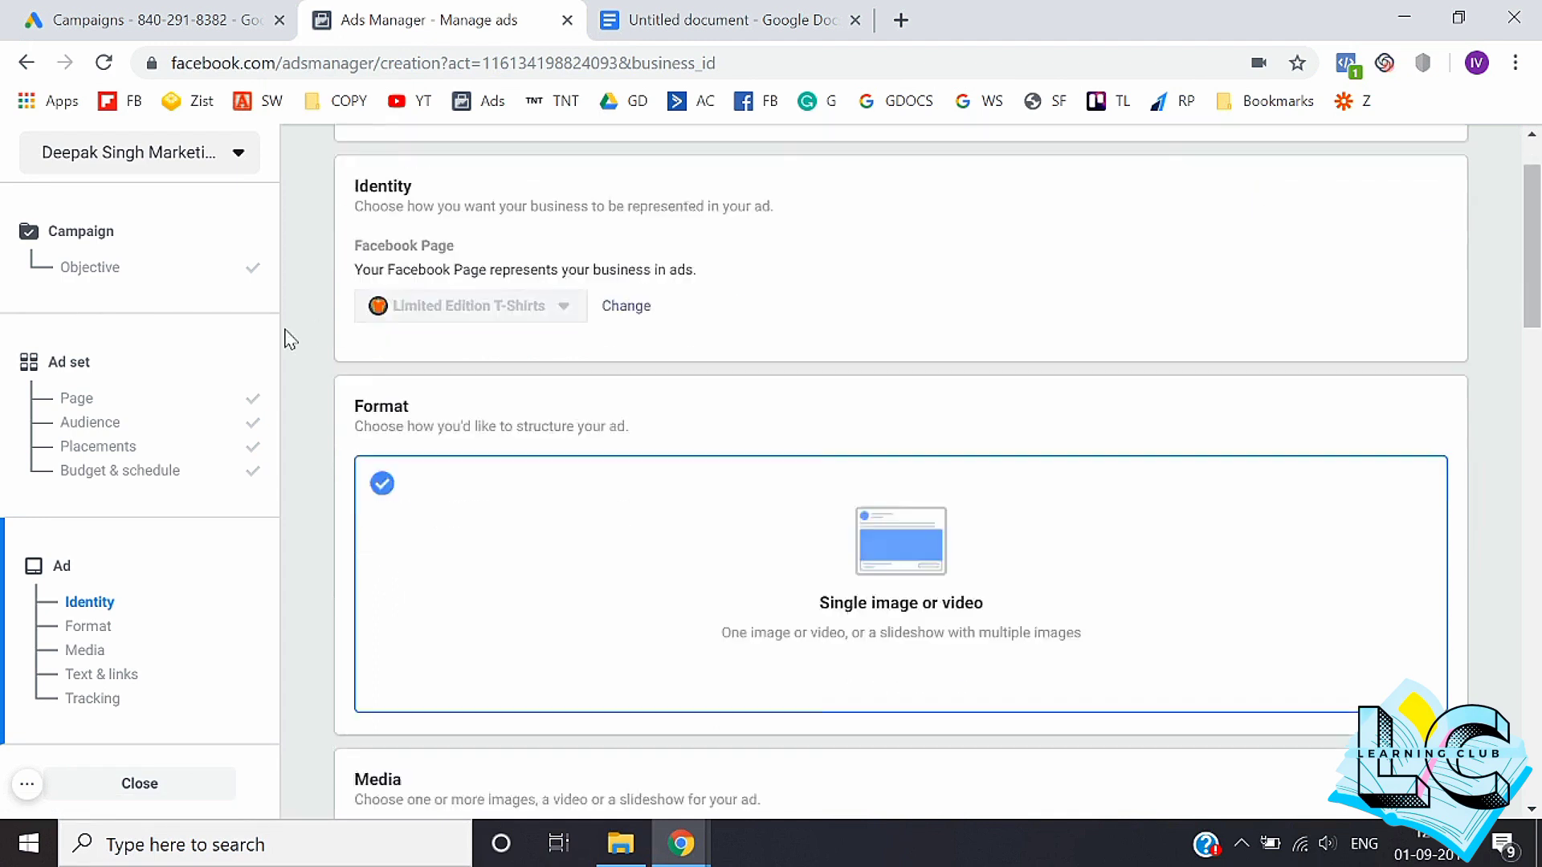
{"action": "scroll", "coordinate": [289, 334], "scroll_direction": "down", "scroll_amount": 4}
{"action": "scroll", "coordinate": [355, 458], "scroll_direction": "down", "scroll_amount": 2}
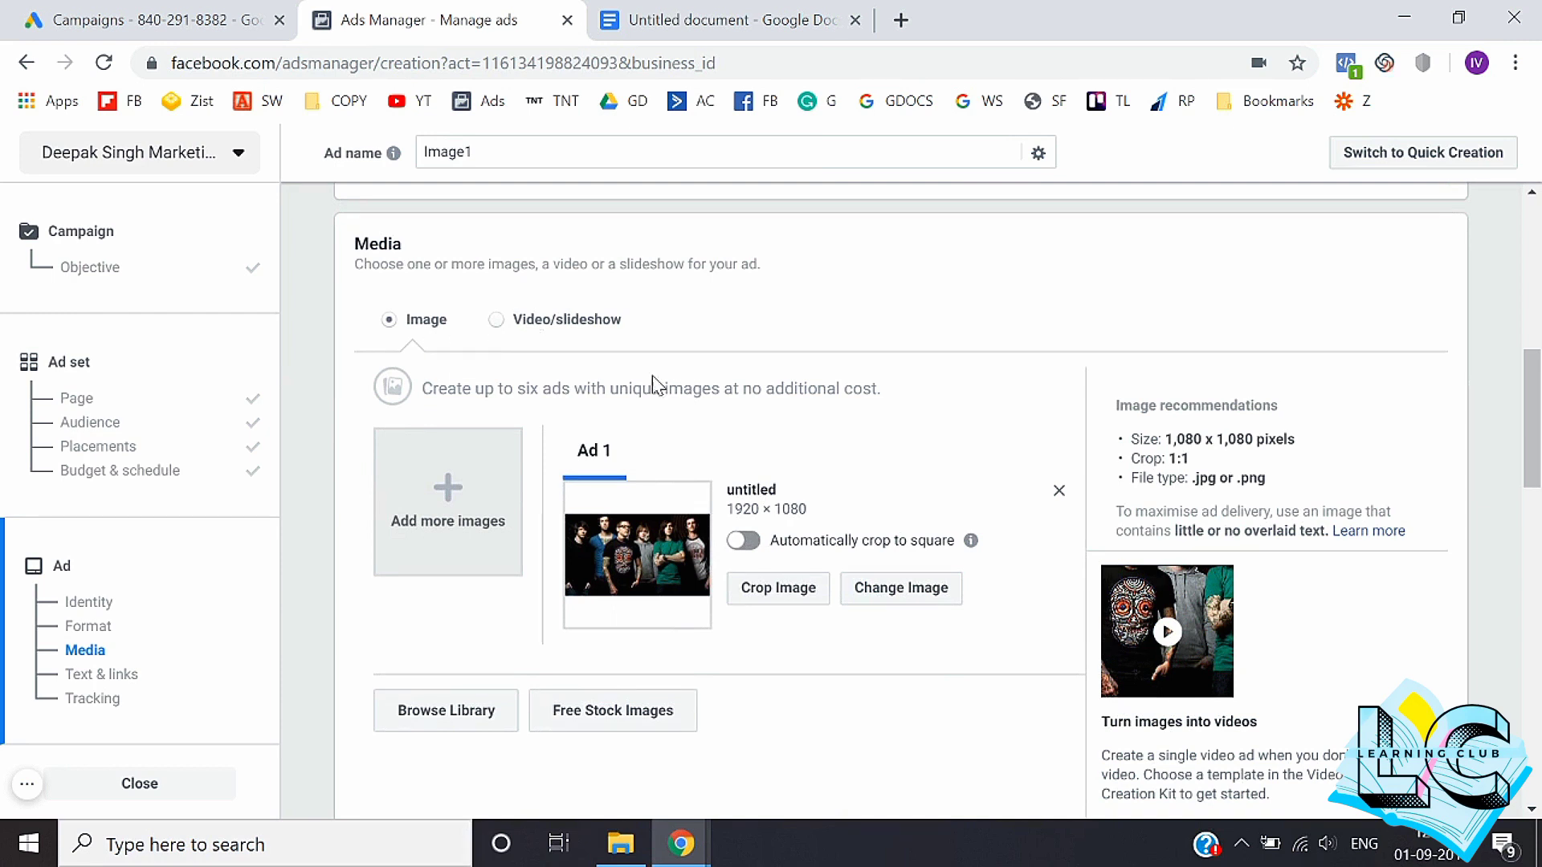
{"action": "left_click", "coordinate": [1058, 491]}
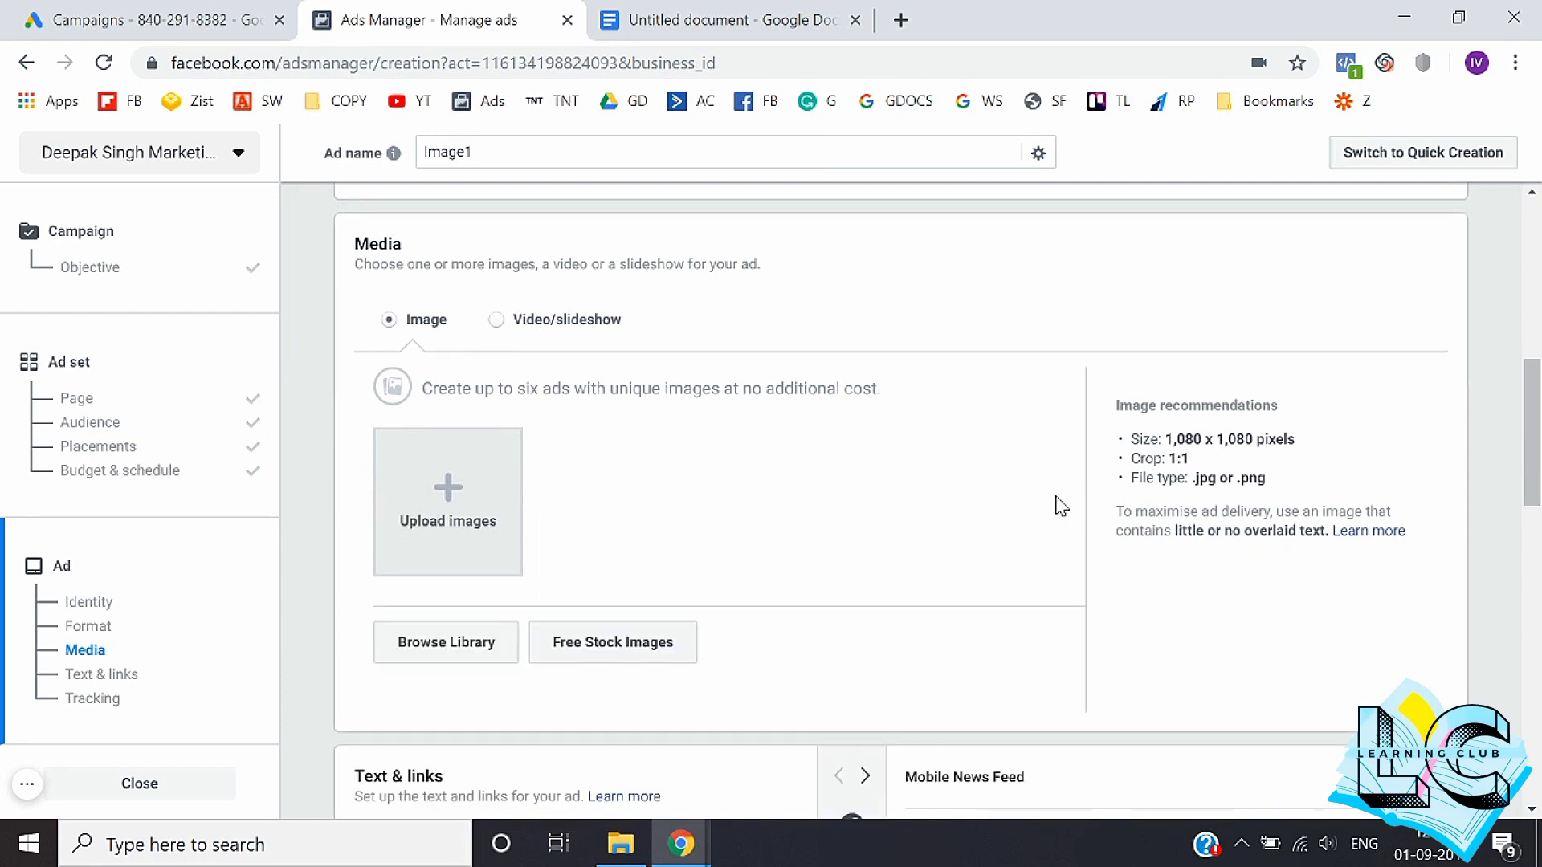
Step: Look over the ad's image options and check the image upload dialog without choosing a file
{"action": "scroll", "coordinate": [447, 498], "scroll_direction": "down", "scroll_amount": 2}
{"action": "scroll", "coordinate": [541, 297], "scroll_direction": "up", "scroll_amount": 1}
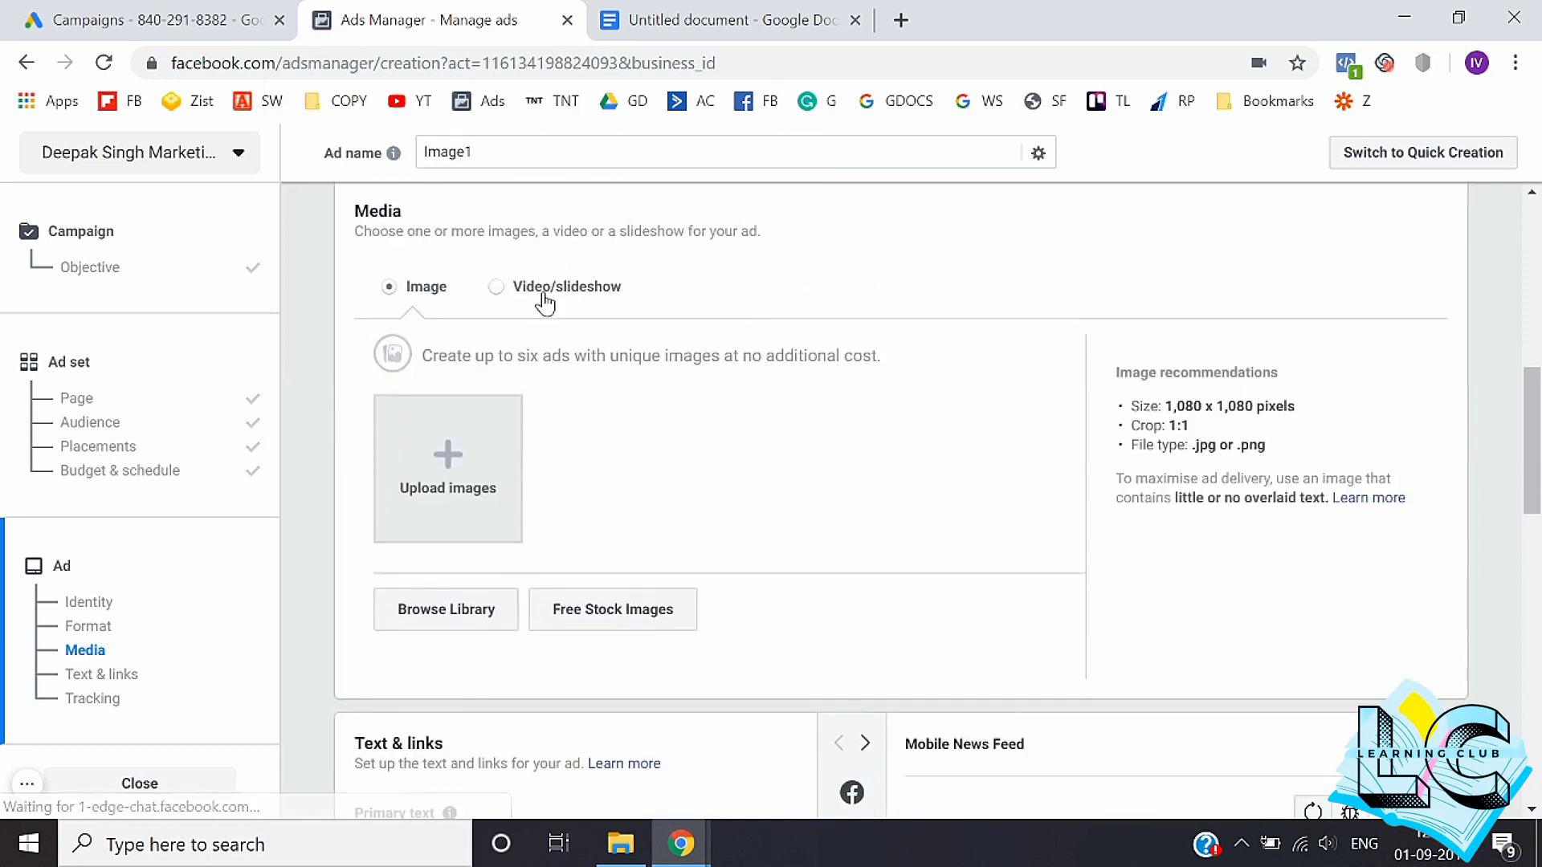
{"action": "scroll", "coordinate": [605, 434], "scroll_direction": "down", "scroll_amount": 1}
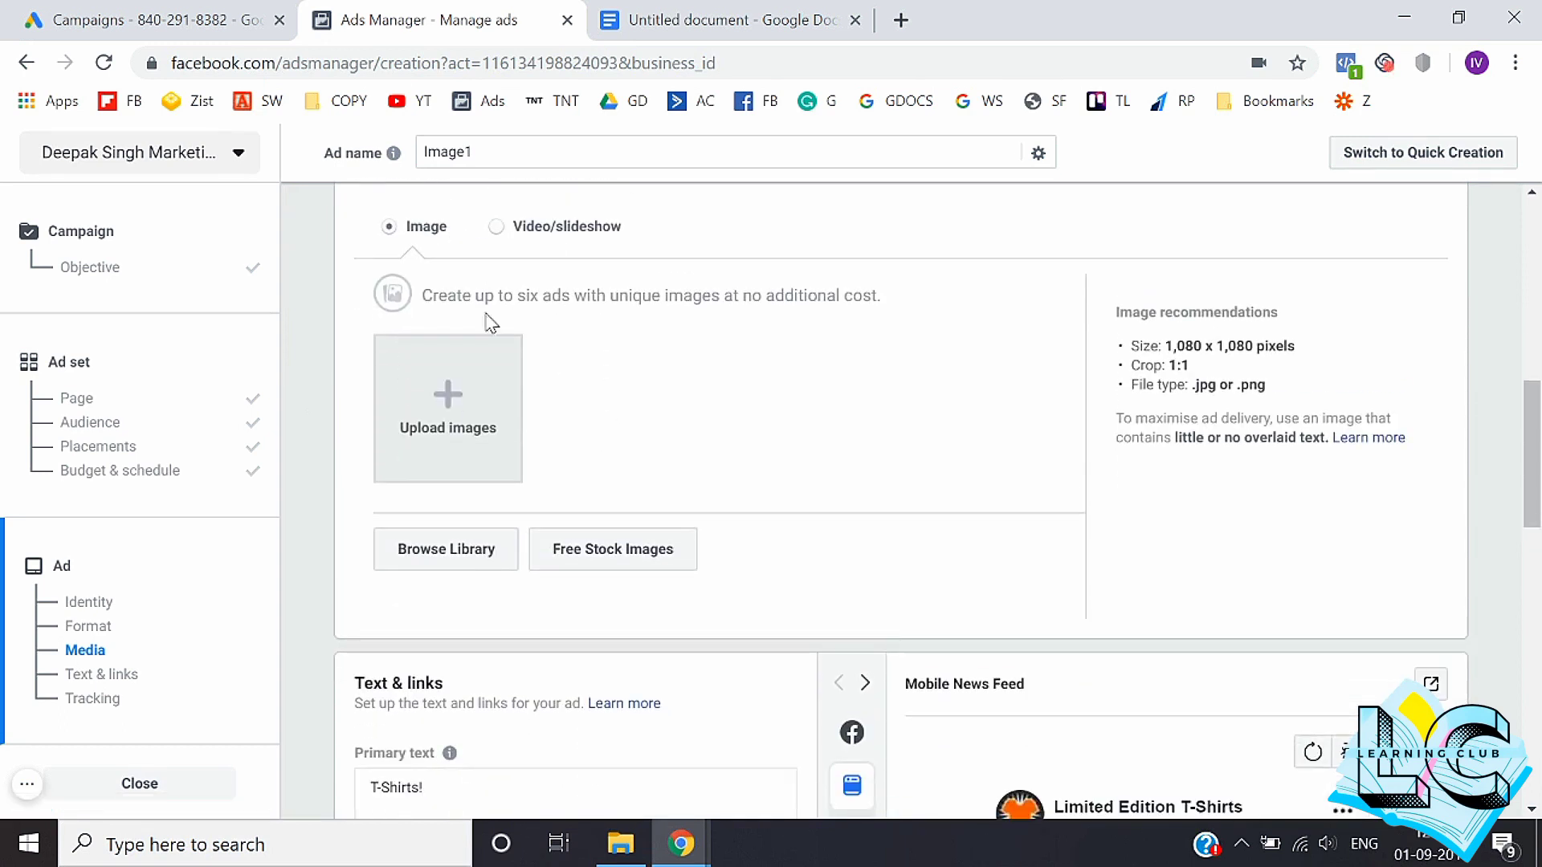
{"action": "scroll", "coordinate": [574, 425], "scroll_direction": "down", "scroll_amount": 1}
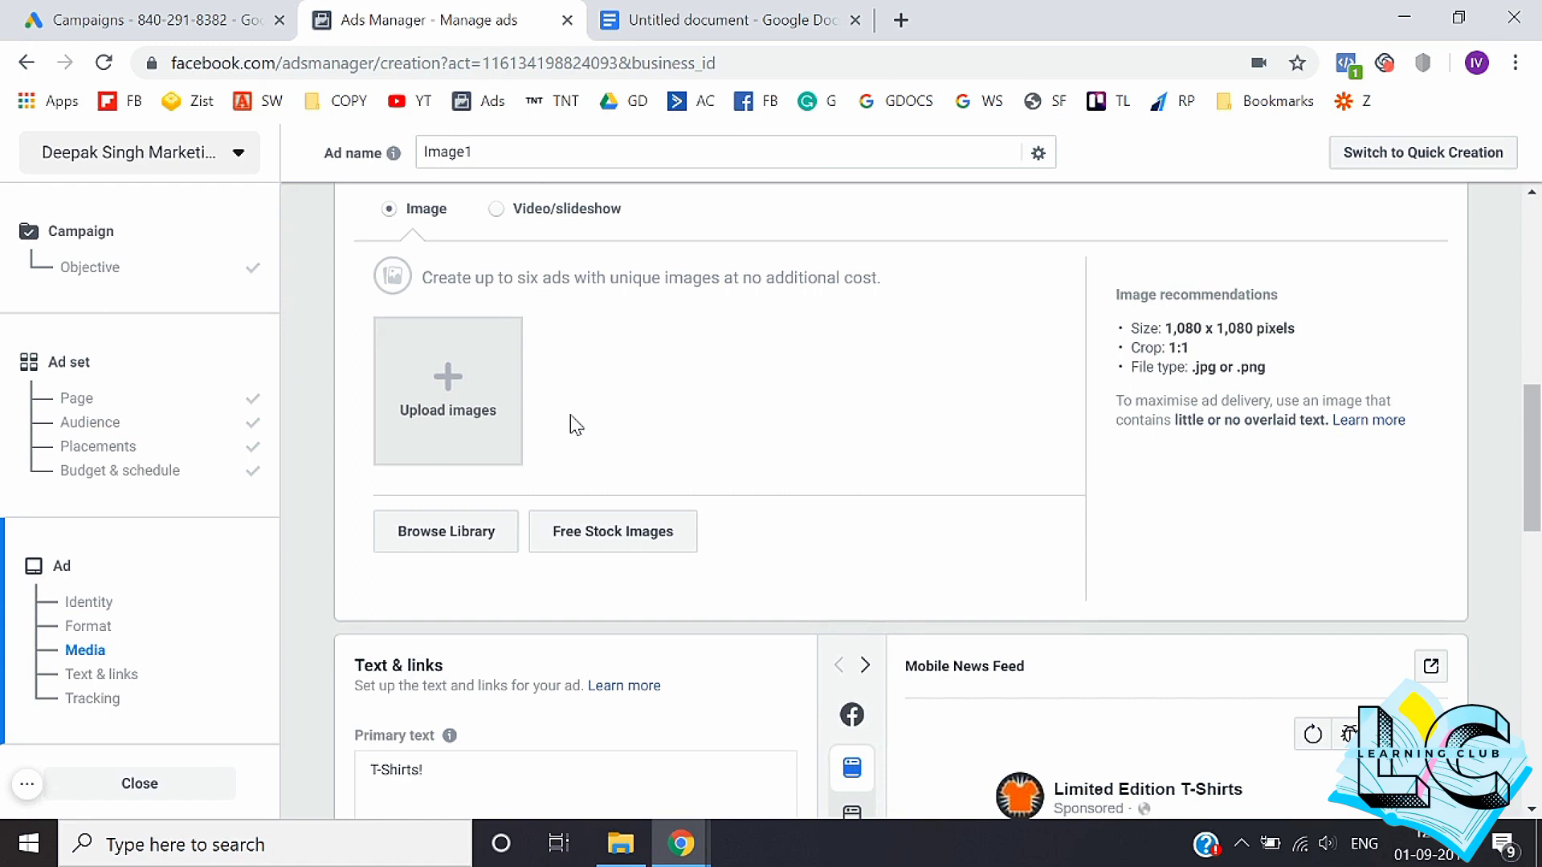
{"action": "left_click", "coordinate": [463, 418]}
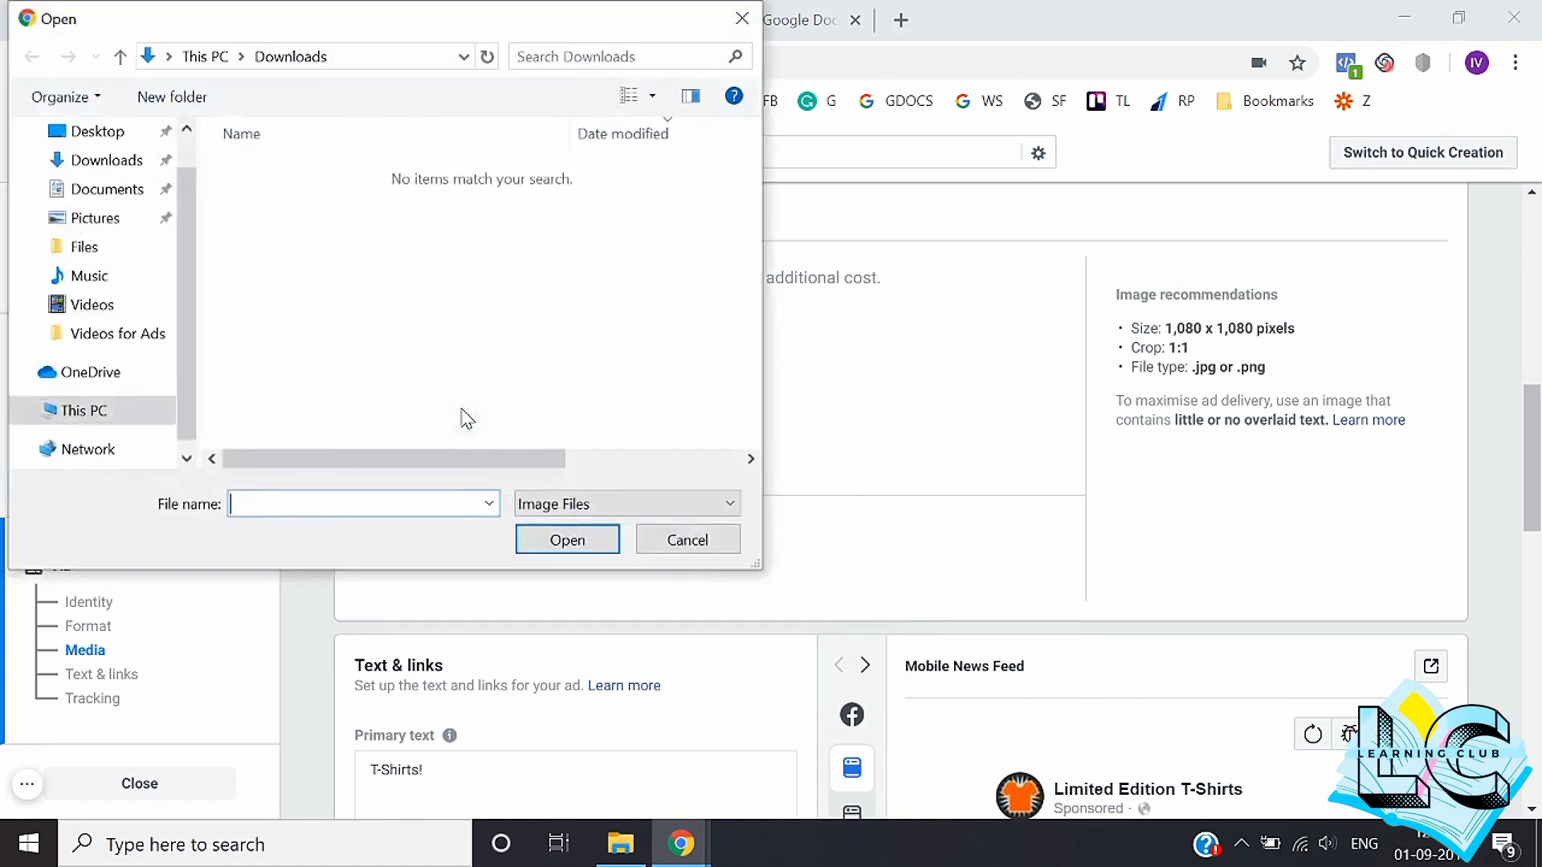
{"action": "left_click", "coordinate": [688, 540]}
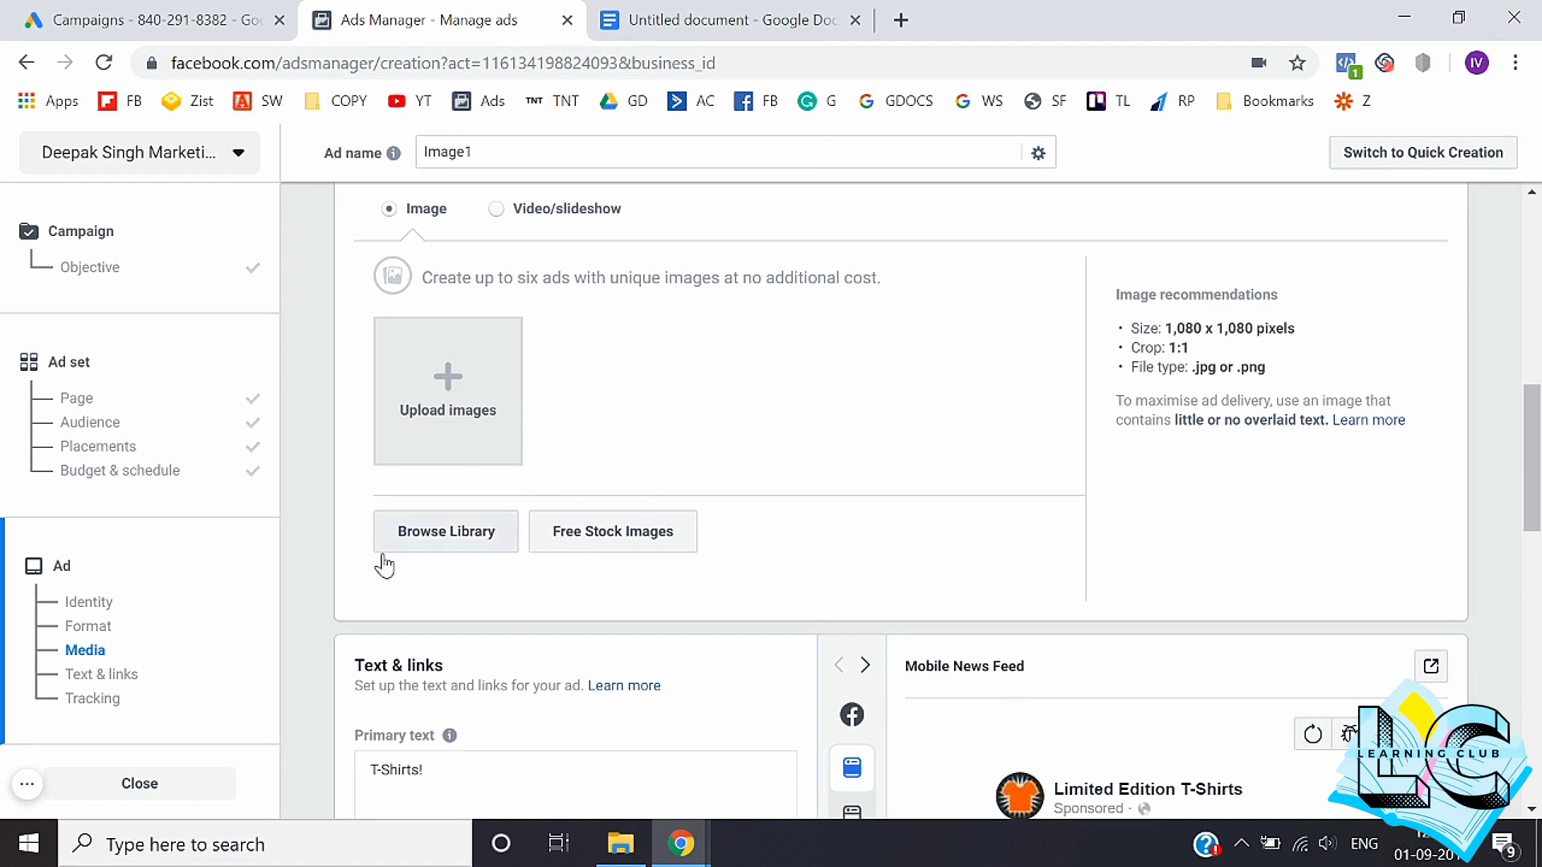
Step: Browse the account's image library and close it without selecting an image
{"action": "left_click", "coordinate": [405, 545]}
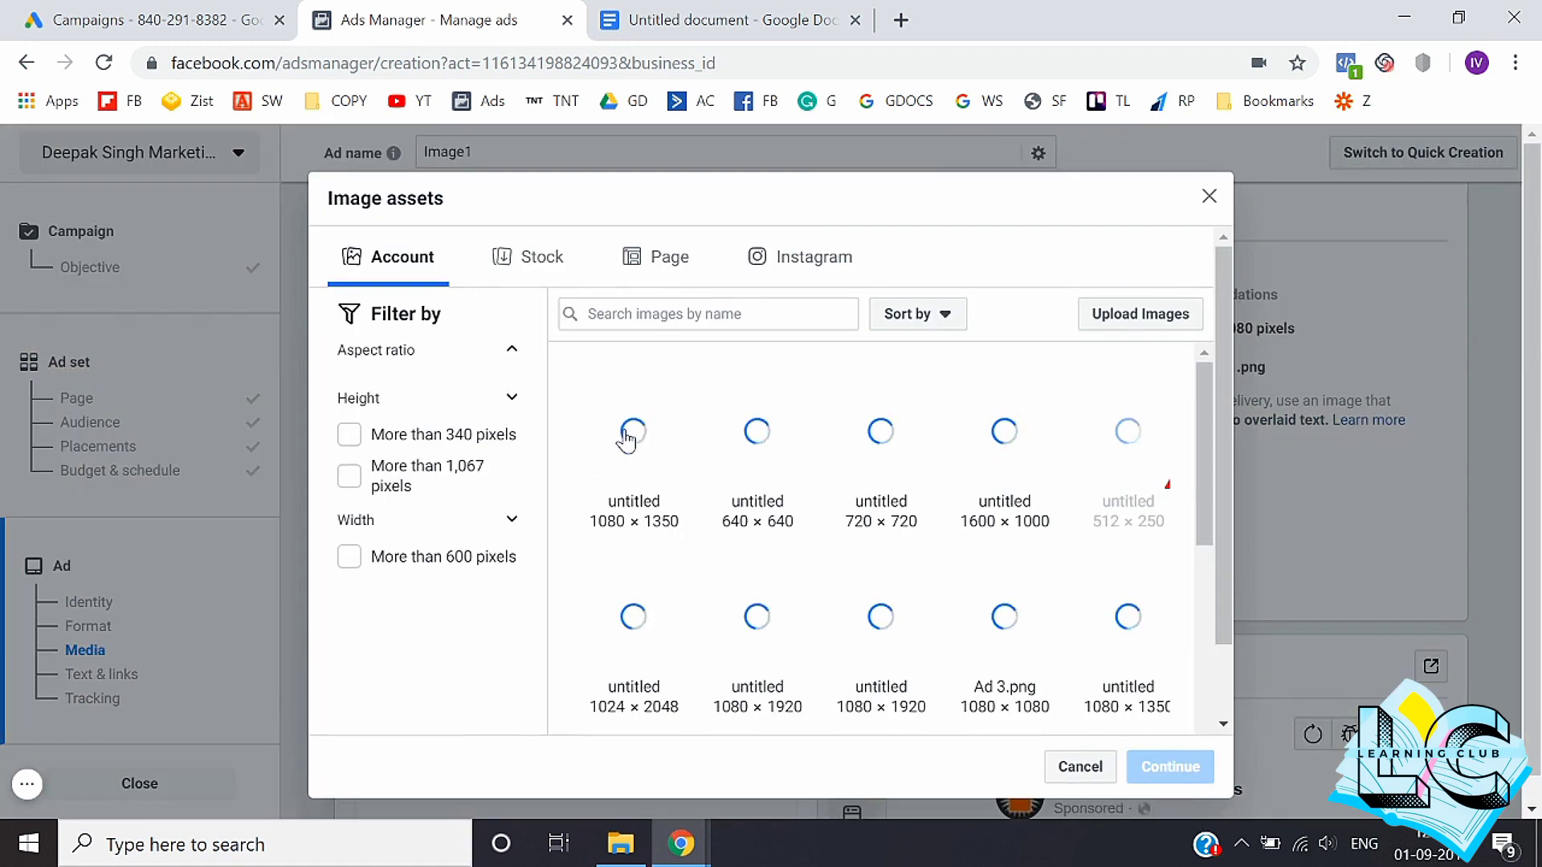
{"action": "scroll", "coordinate": [685, 533], "scroll_direction": "down", "scroll_amount": 3}
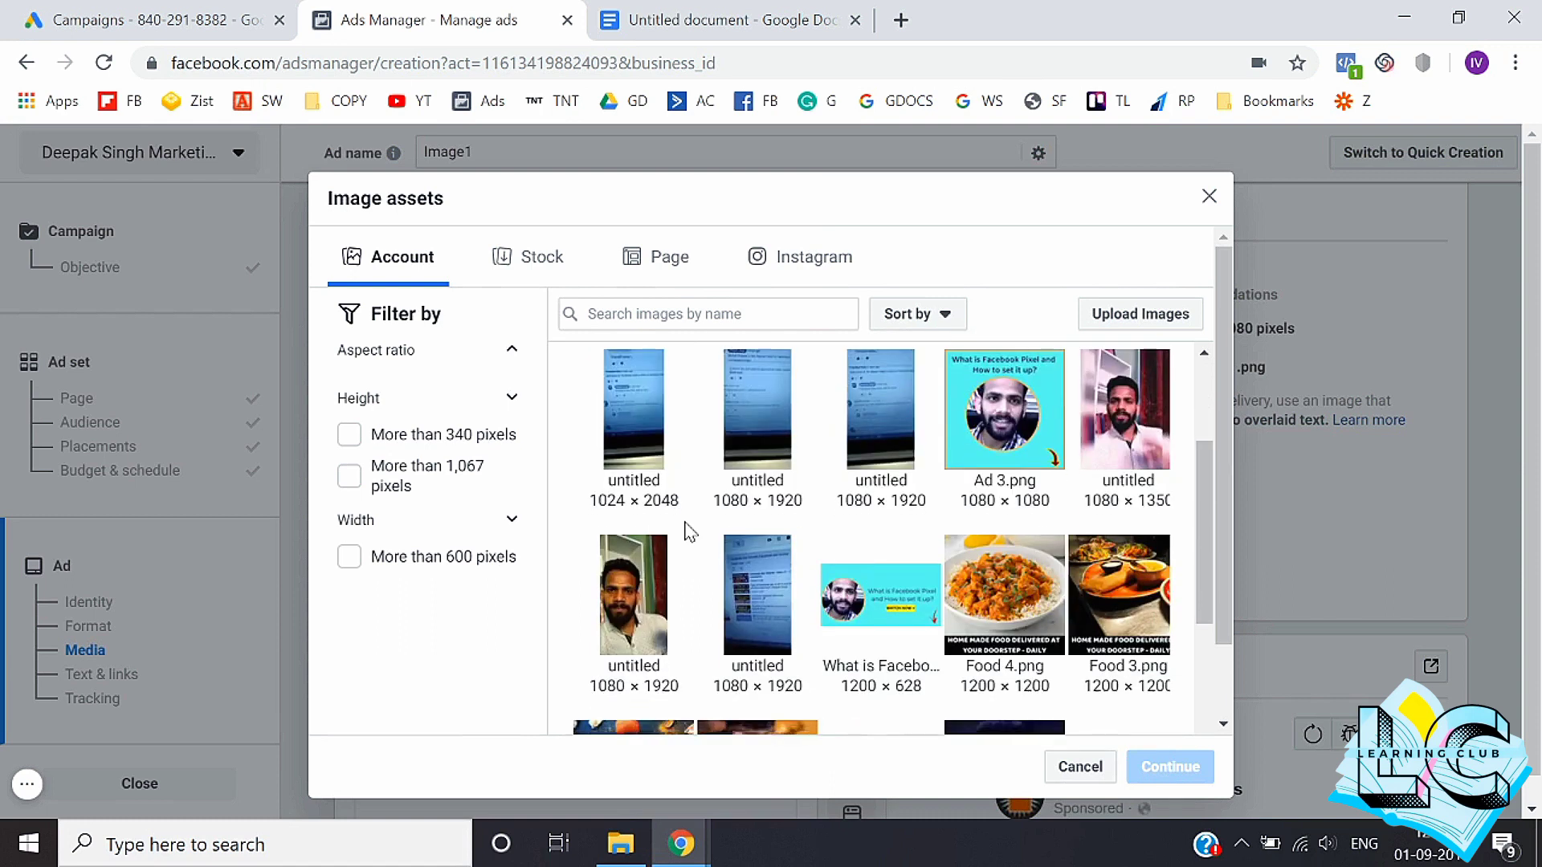
{"action": "scroll", "coordinate": [833, 551], "scroll_direction": "down", "scroll_amount": 1}
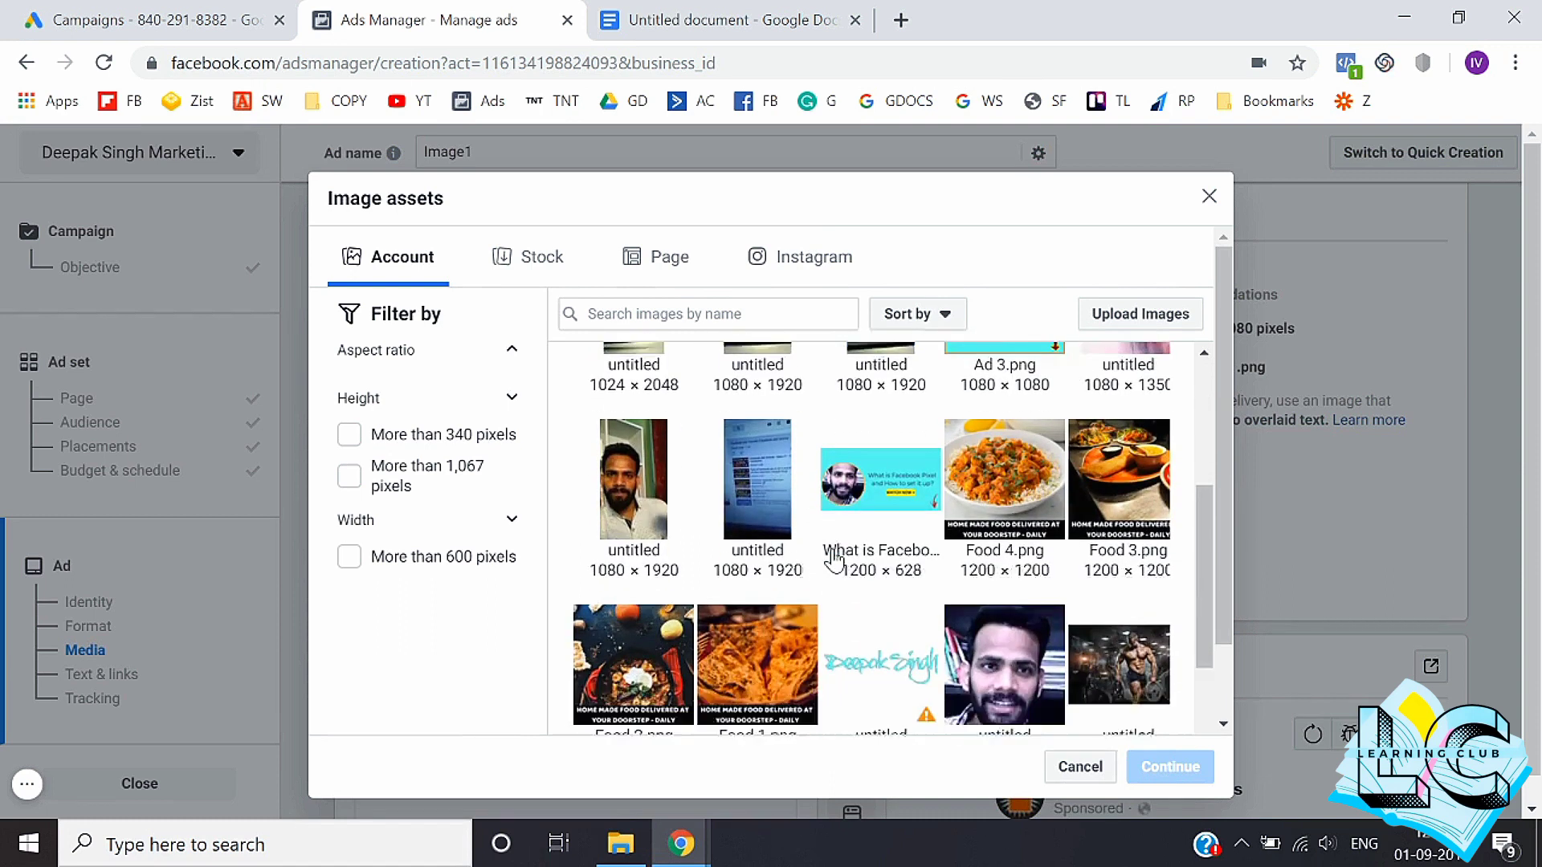
{"action": "scroll", "coordinate": [881, 612], "scroll_direction": "down", "scroll_amount": 4}
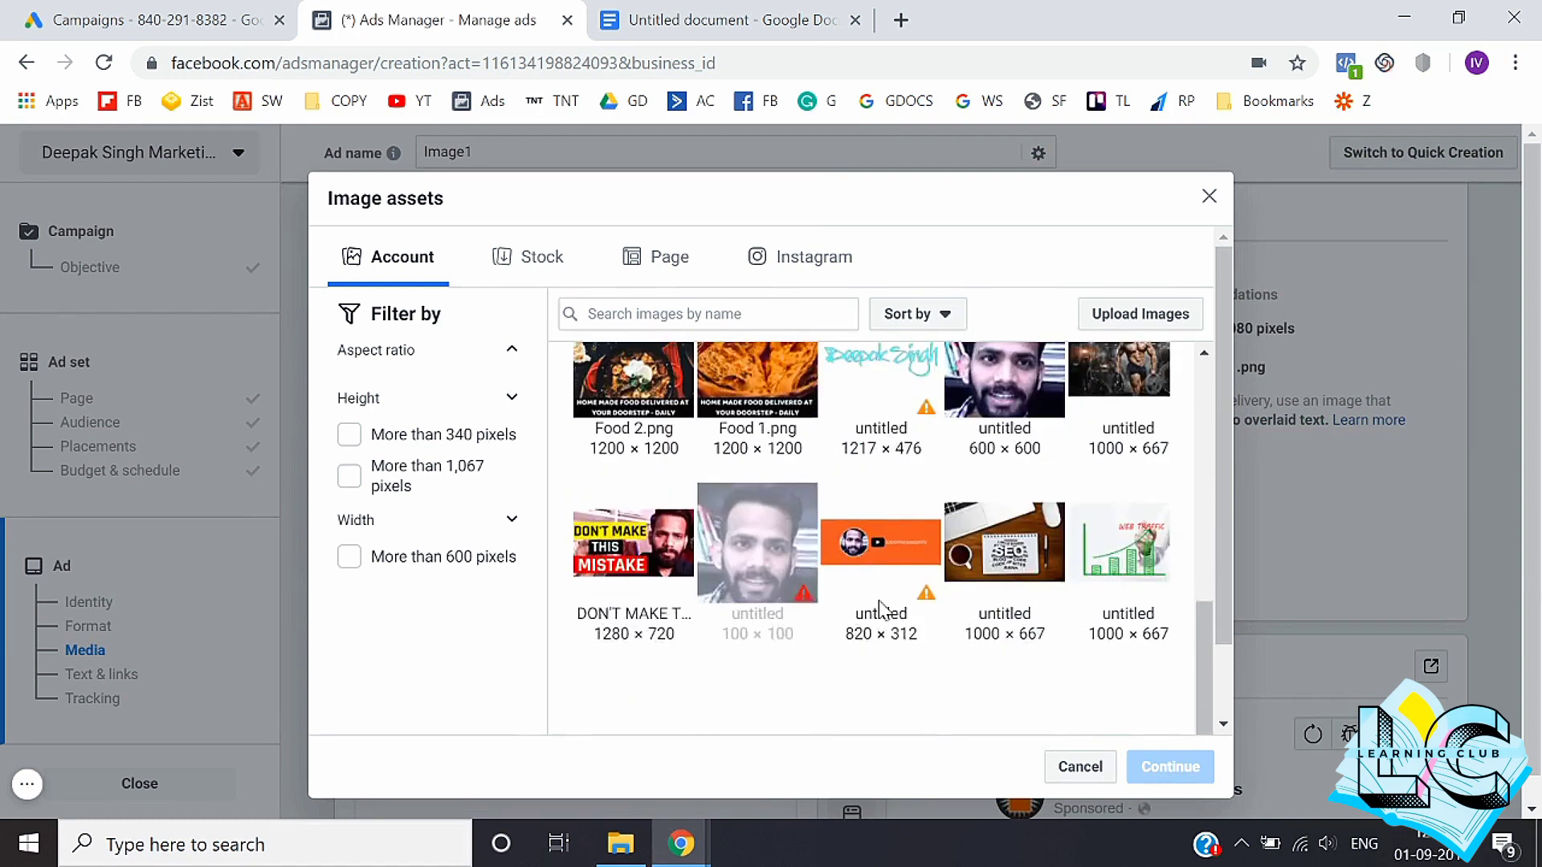
{"action": "scroll", "coordinate": [884, 612], "scroll_direction": "down", "scroll_amount": 3}
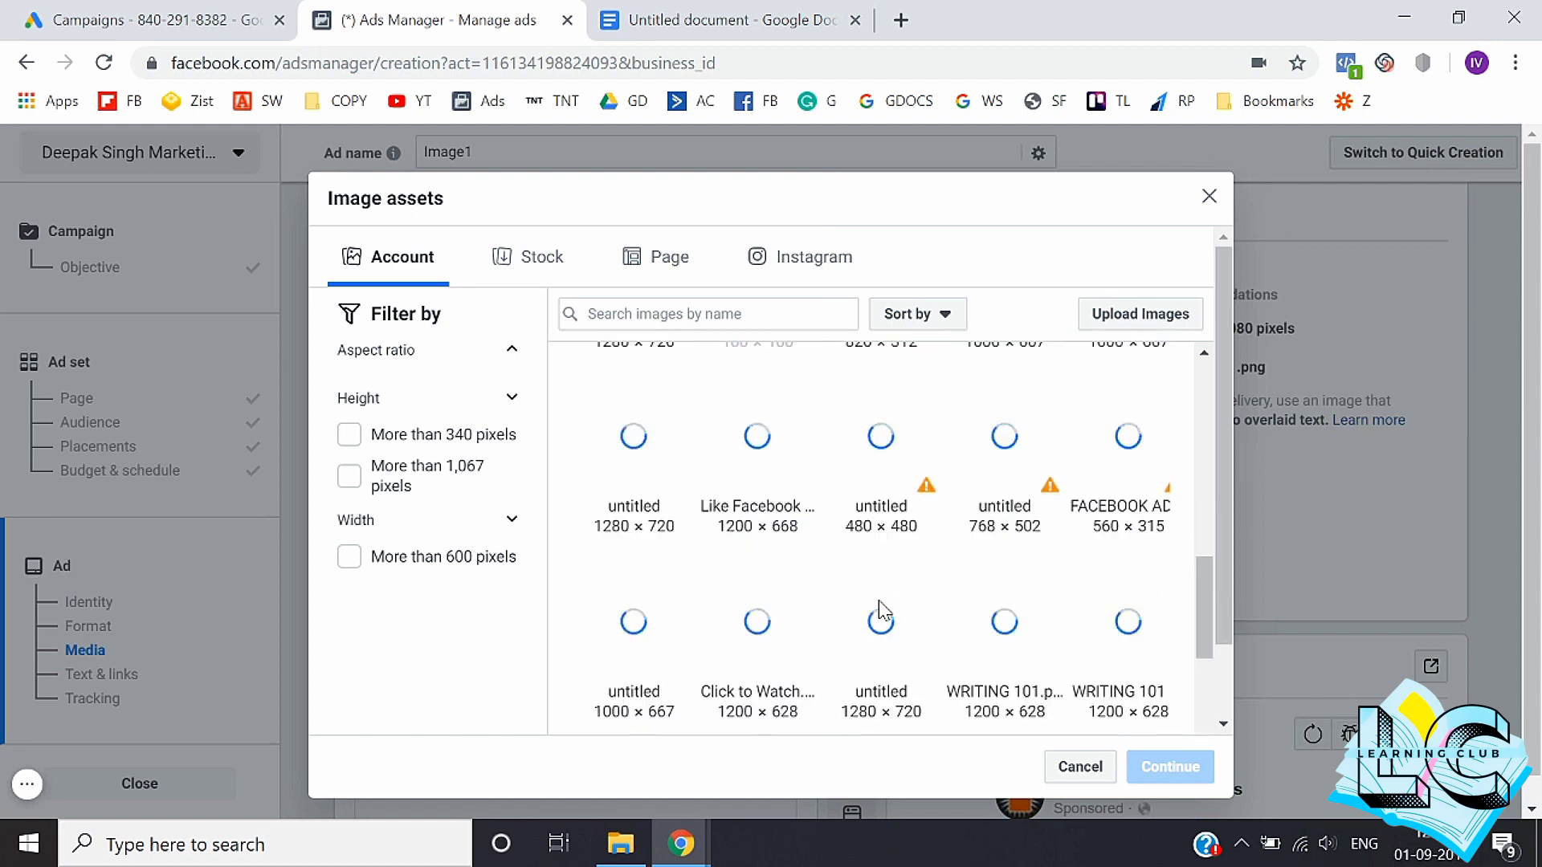
{"action": "scroll", "coordinate": [881, 606], "scroll_direction": "down", "scroll_amount": 3}
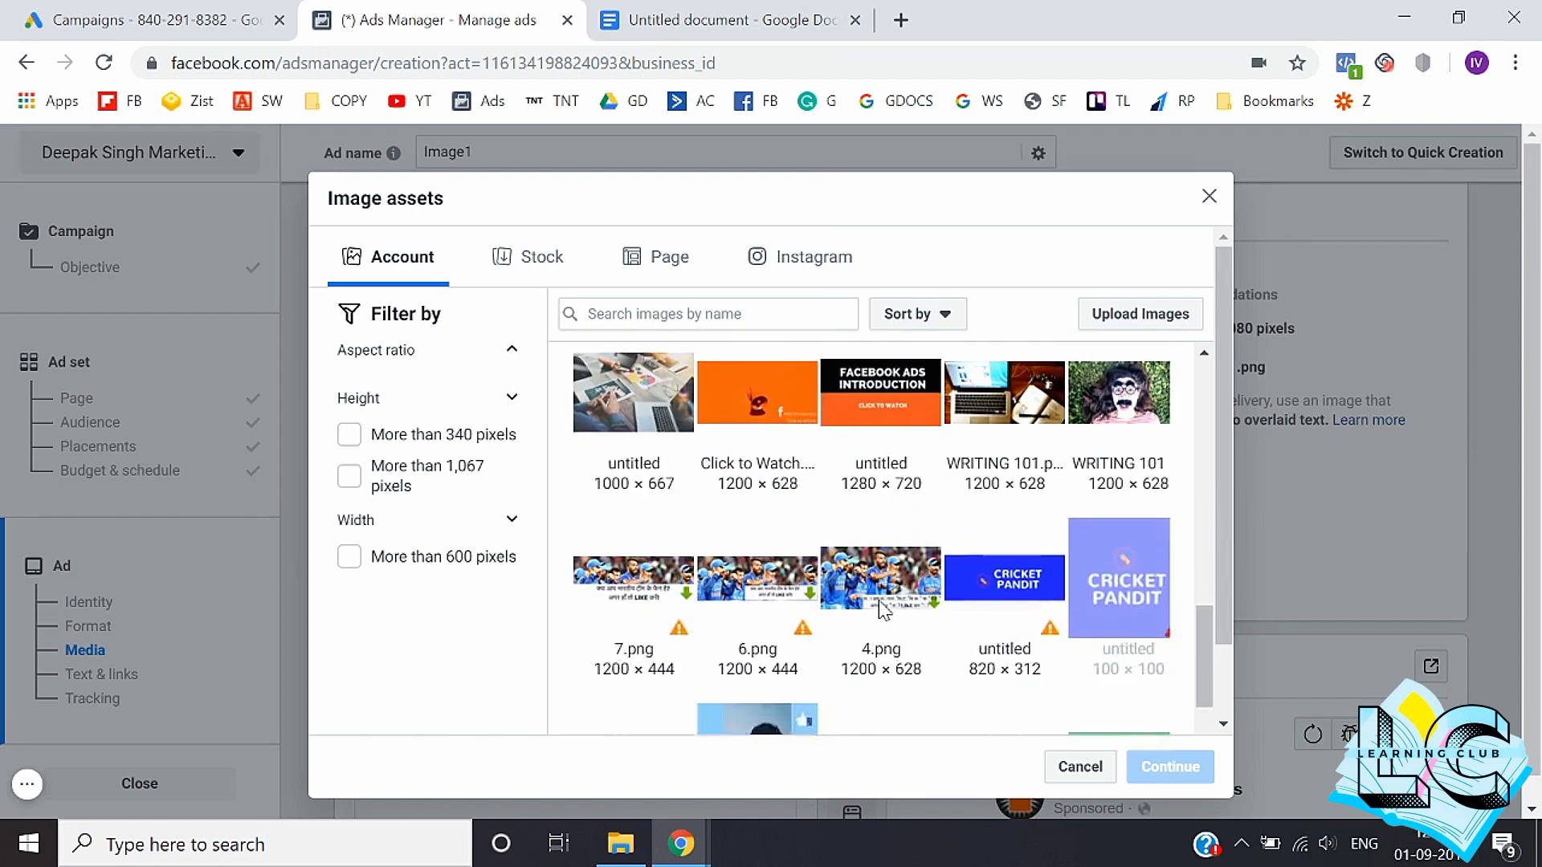
{"action": "scroll", "coordinate": [881, 608], "scroll_direction": "down", "scroll_amount": 6}
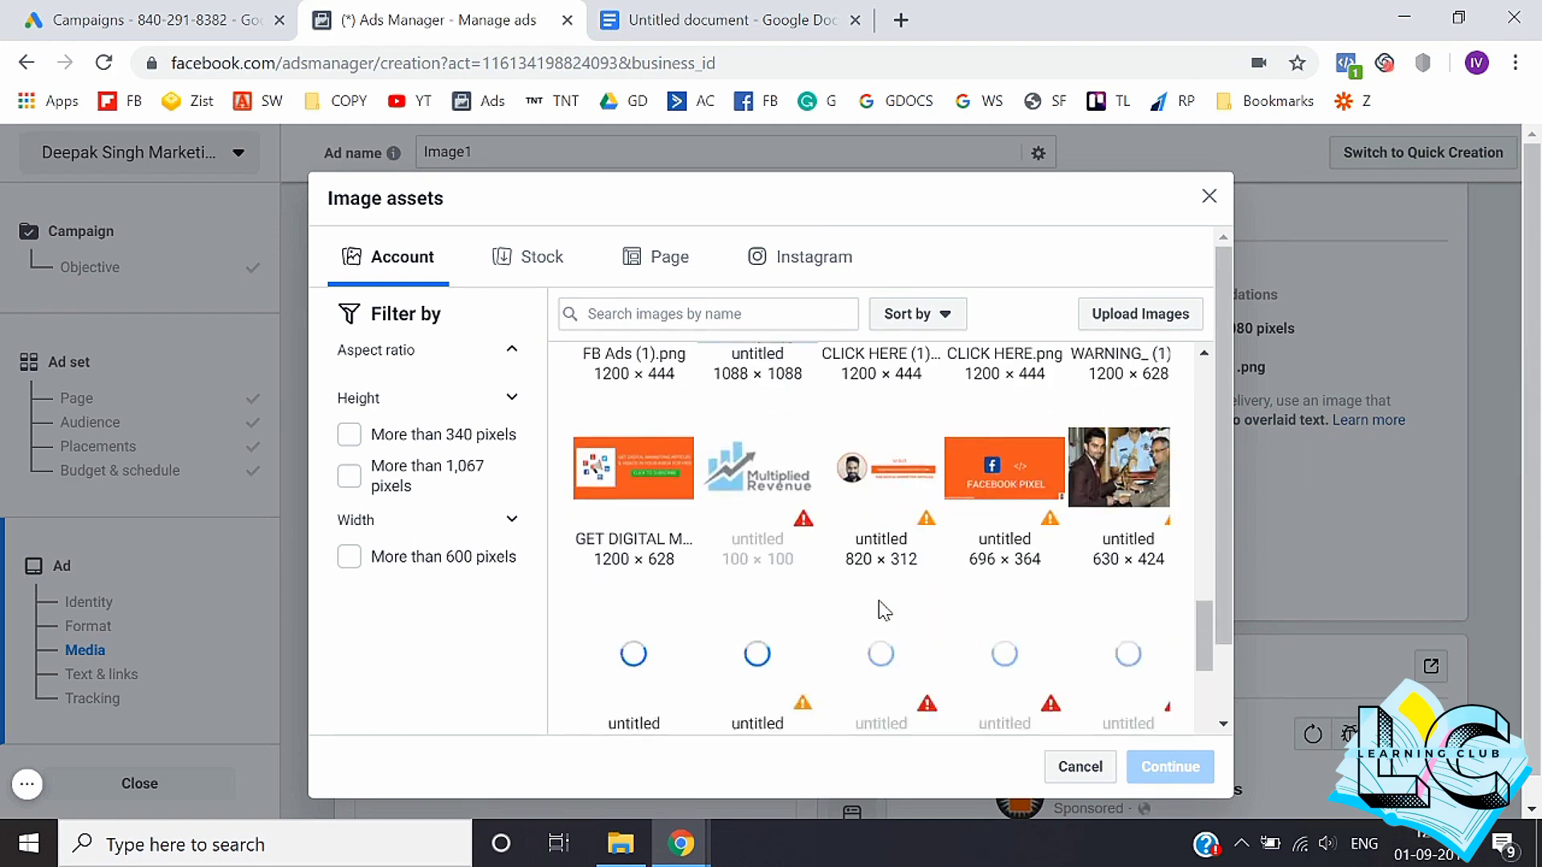
{"action": "scroll", "coordinate": [881, 608], "scroll_direction": "down", "scroll_amount": 2}
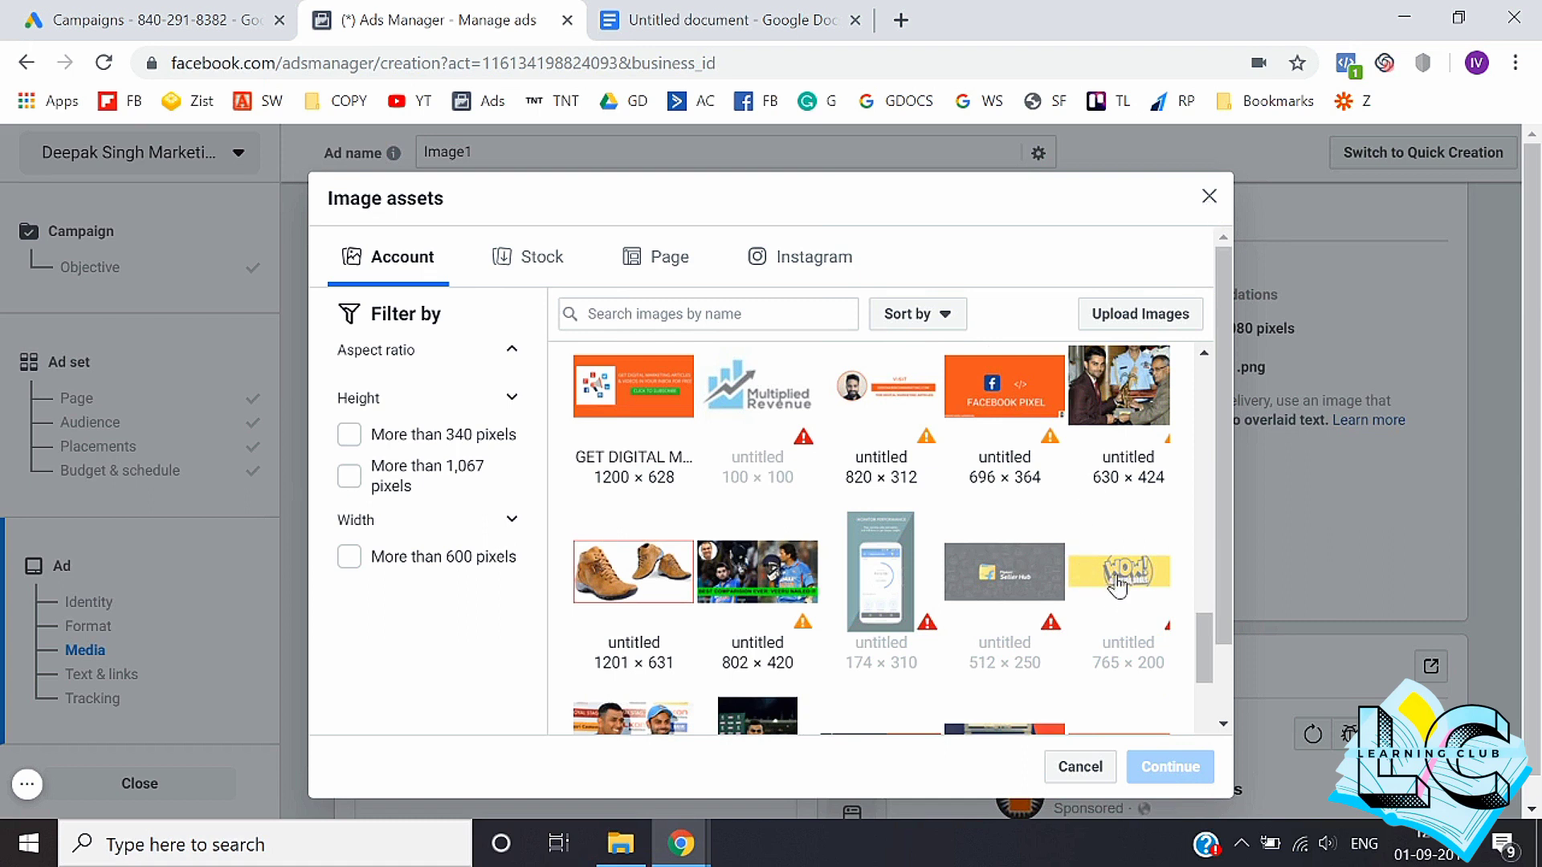
{"action": "scroll", "coordinate": [1118, 587], "scroll_direction": "up", "scroll_amount": 1}
{"action": "left_click", "coordinate": [1209, 197]}
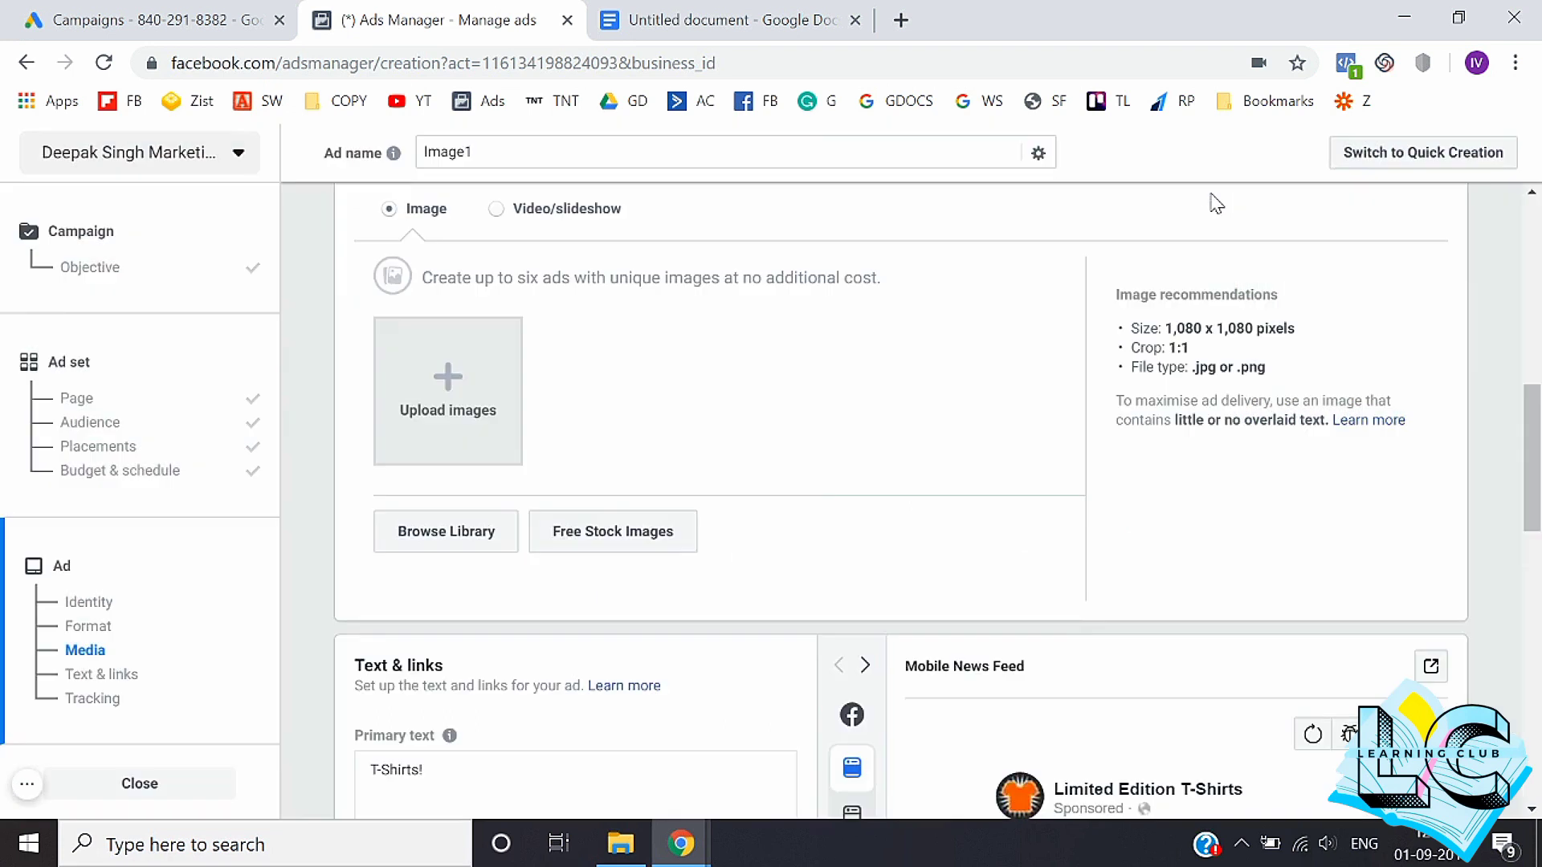
Step: Use the free stock image of the girl in a pink top between clothes racks as the ad image
{"action": "left_click", "coordinate": [618, 537]}
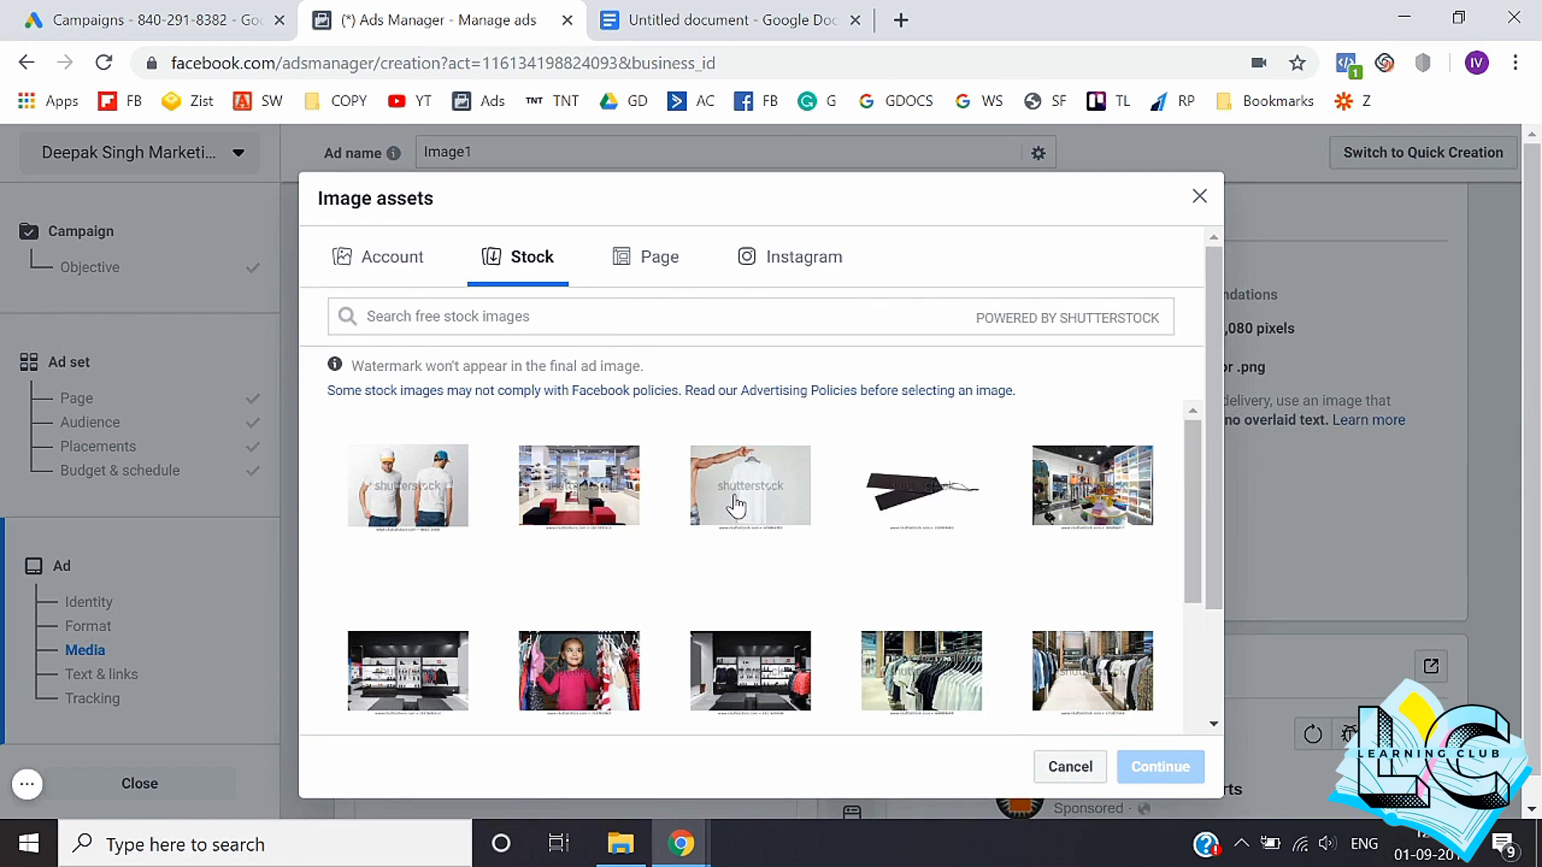
{"action": "left_click", "coordinate": [564, 660]}
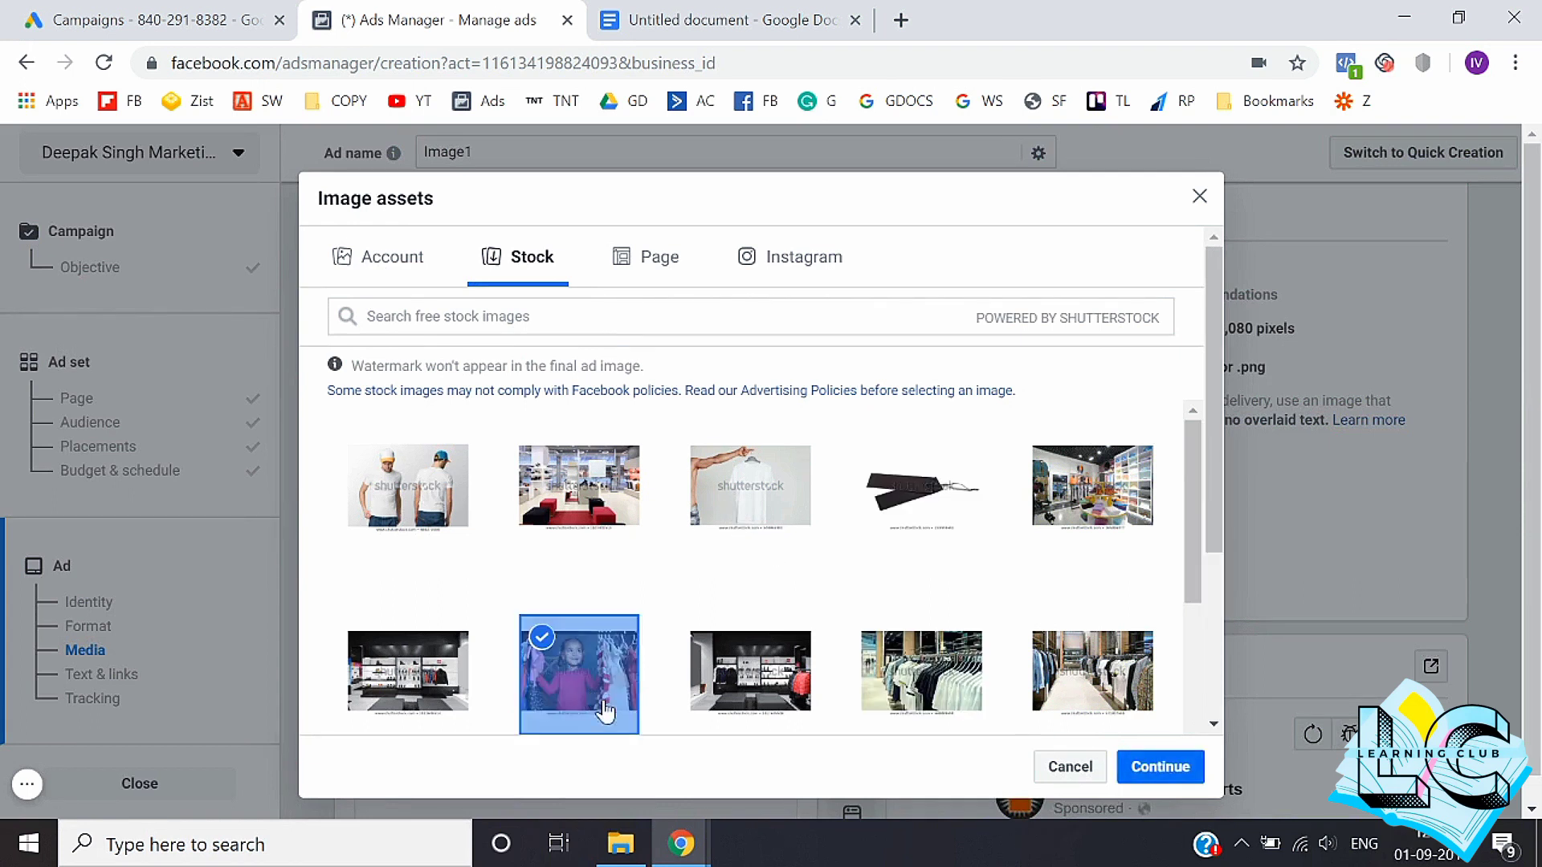
{"action": "left_click", "coordinate": [1189, 766]}
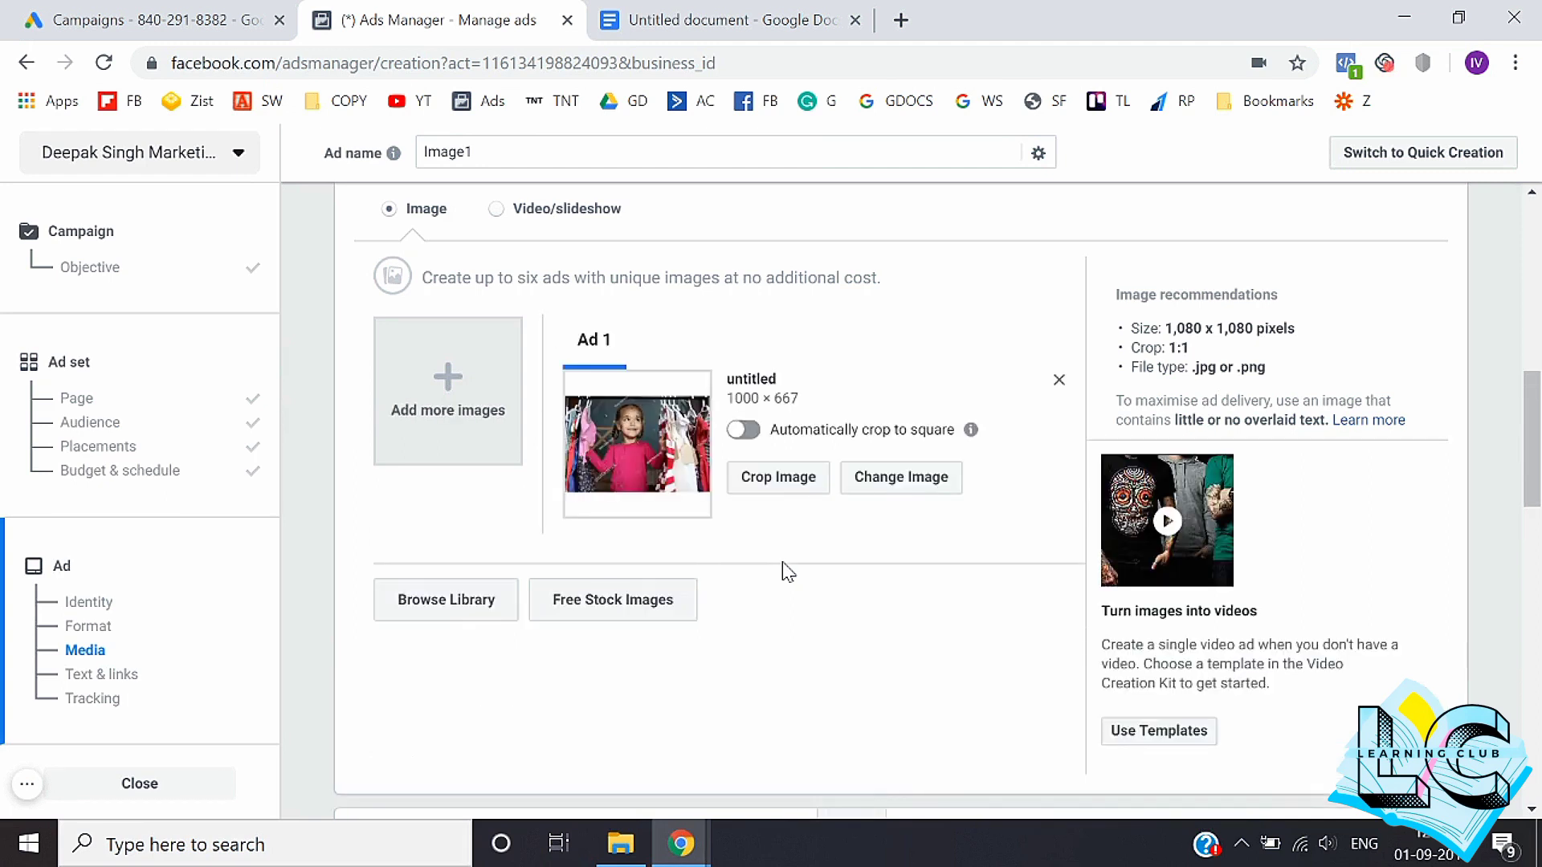
Step: Replace the ad's primary text with "Like our page to get Best deals on Fashion and accessories!"
{"action": "scroll", "coordinate": [786, 570], "scroll_direction": "down", "scroll_amount": 6}
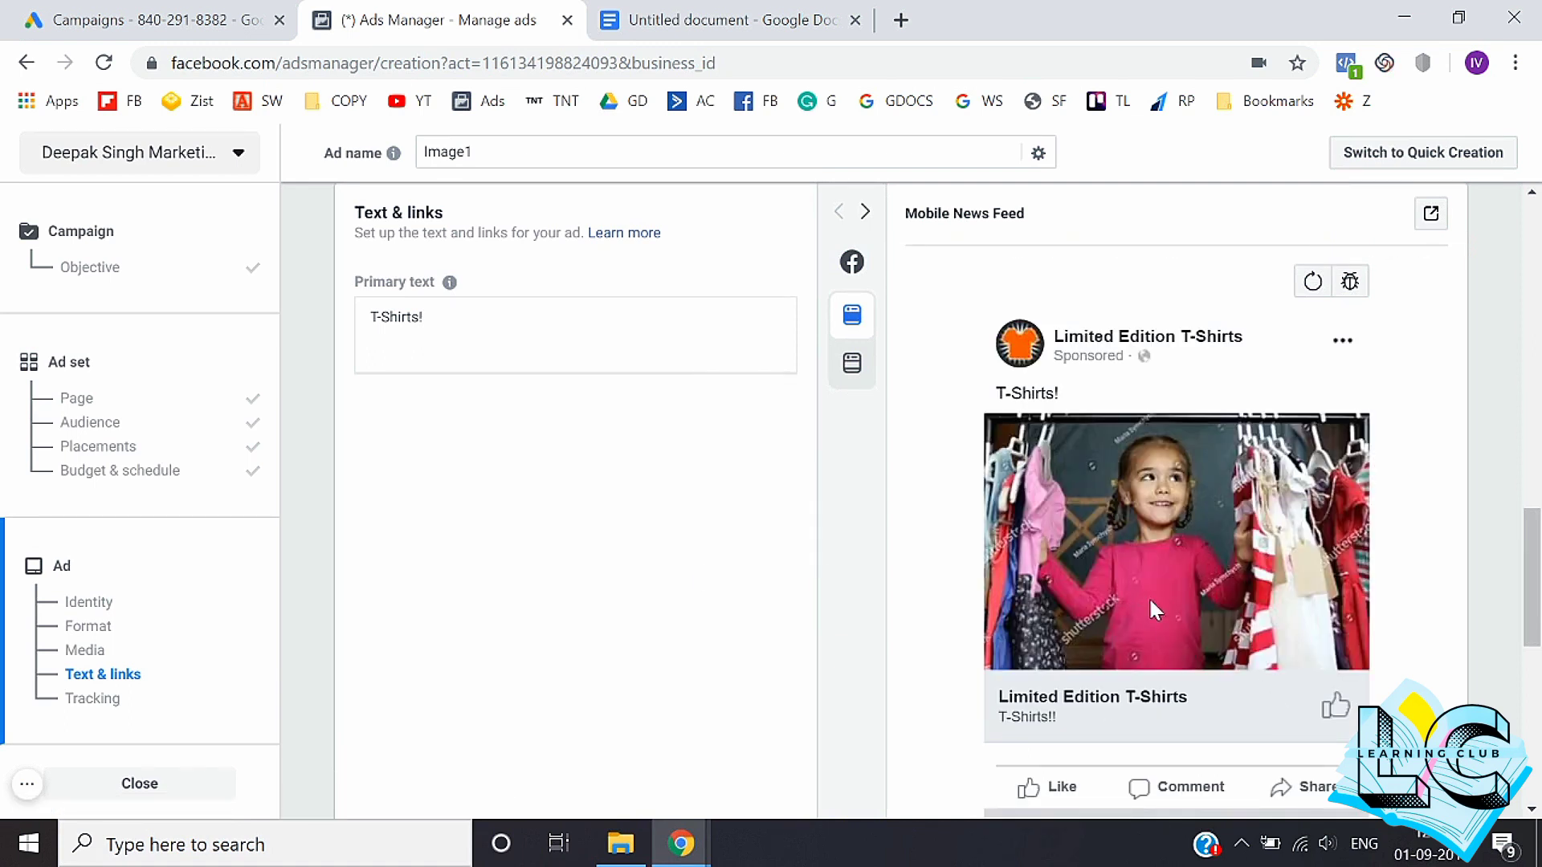
{"action": "left_click", "coordinate": [504, 313]}
{"action": "key", "text": "ctrl+a"}
{"action": "key", "text": "BackSpace"}
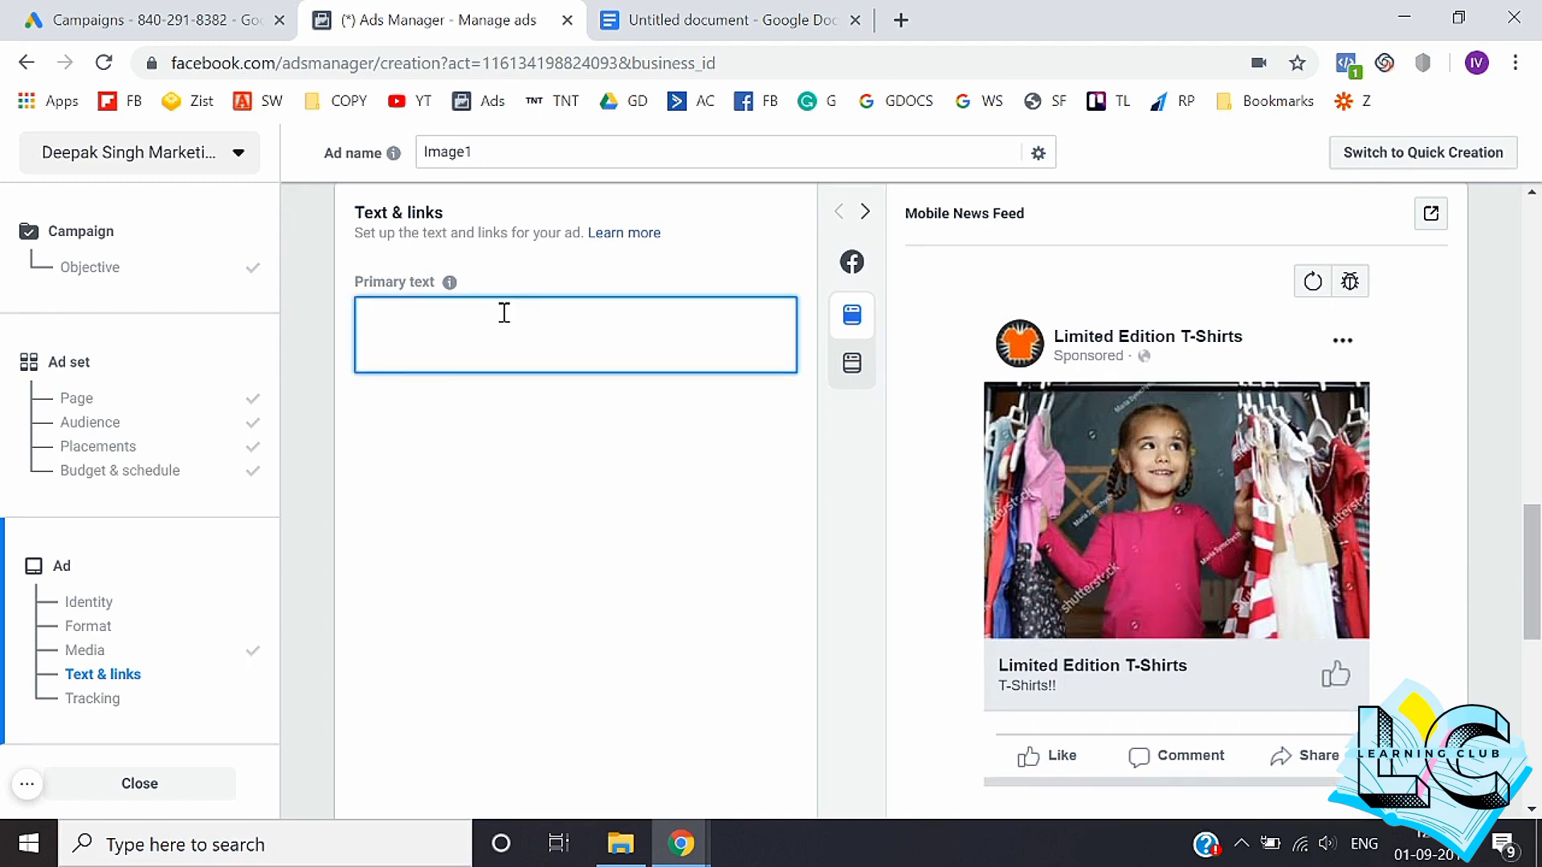
{"action": "type", "text": "Lik"}
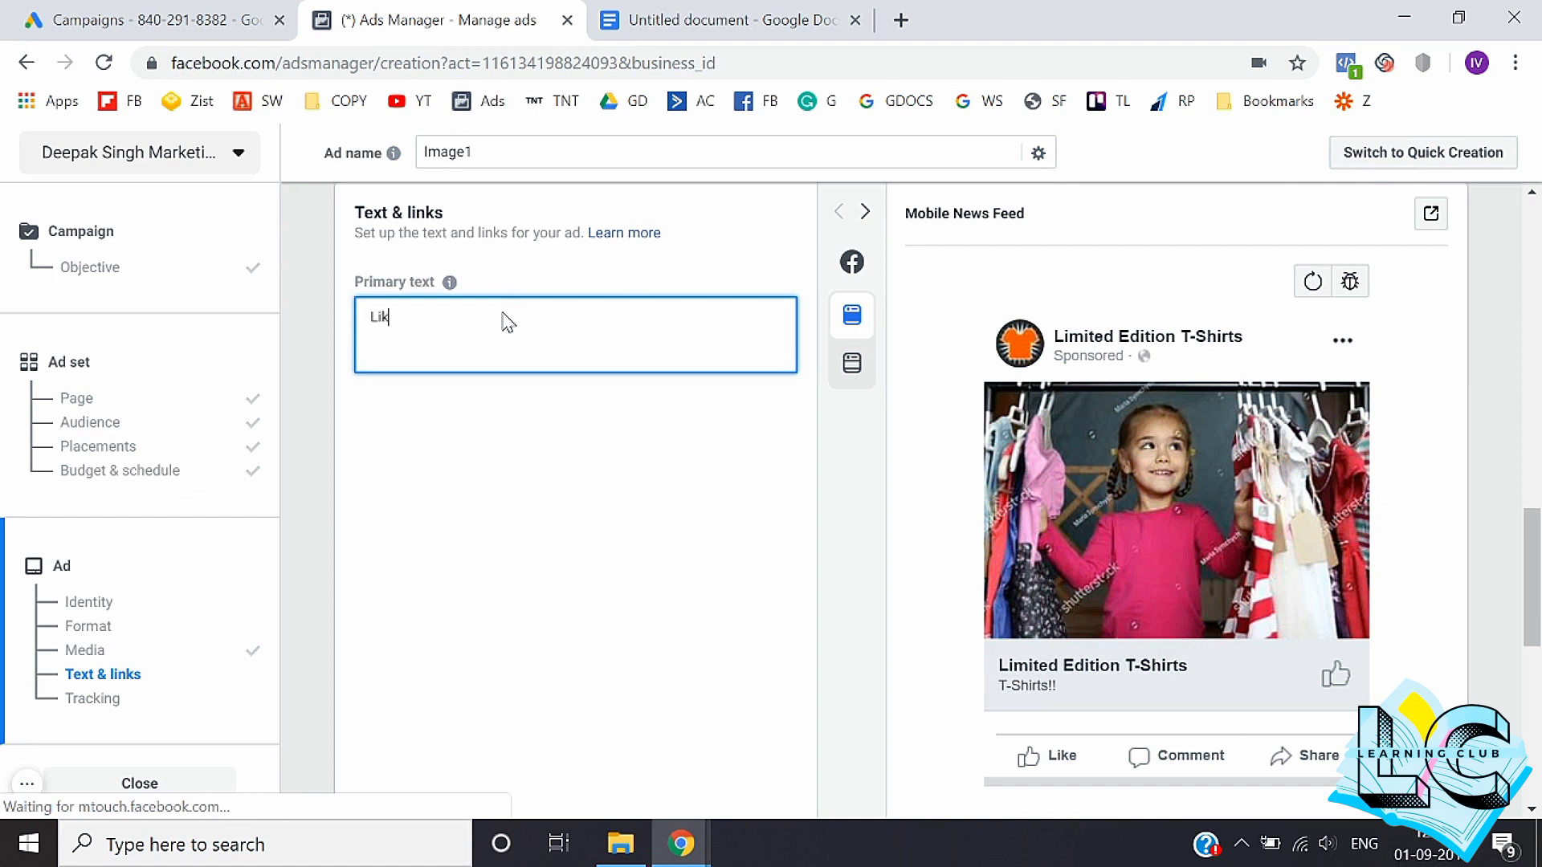
{"action": "type", "text": "esour page to get best deals on Fashio"}
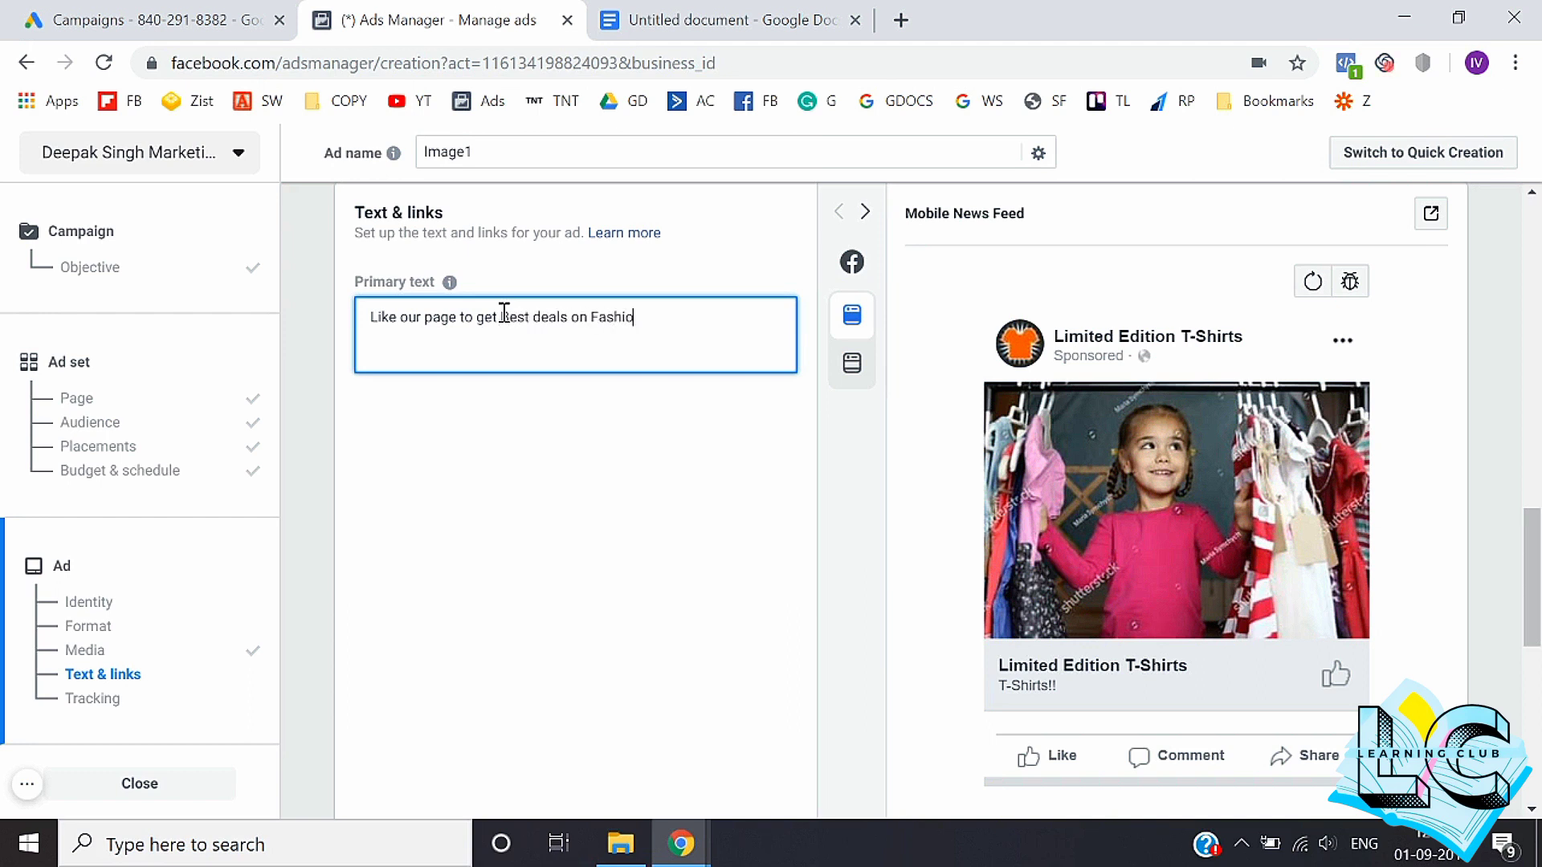
{"action": "type", "text": "adn"}
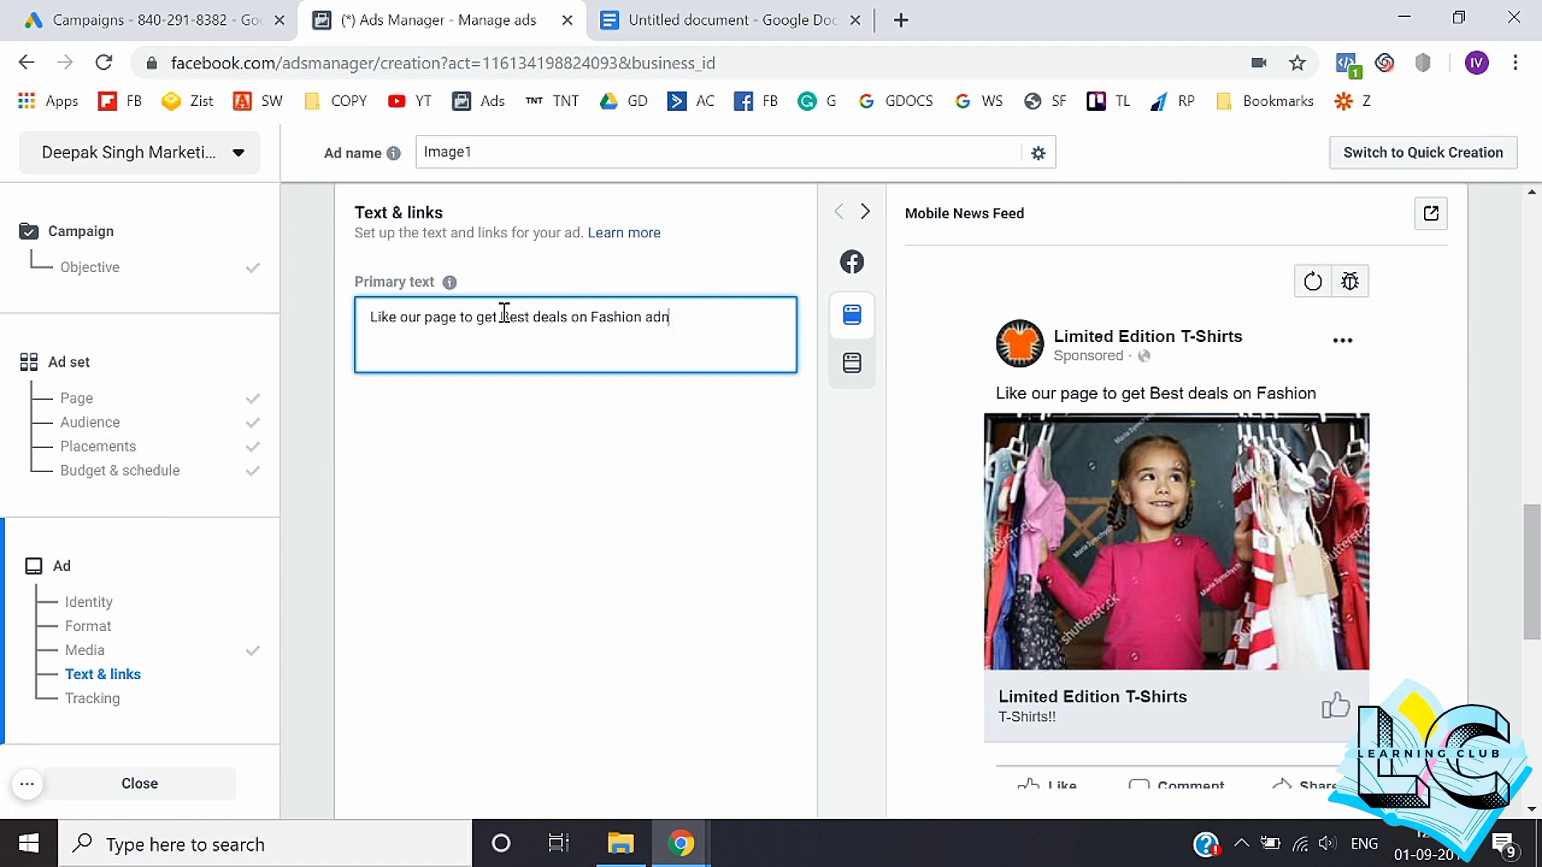
{"action": "key", "text": "BackSpace"}
{"action": "key", "text": "BackSpace"}
{"action": "type", "text": "nd accessporie"}
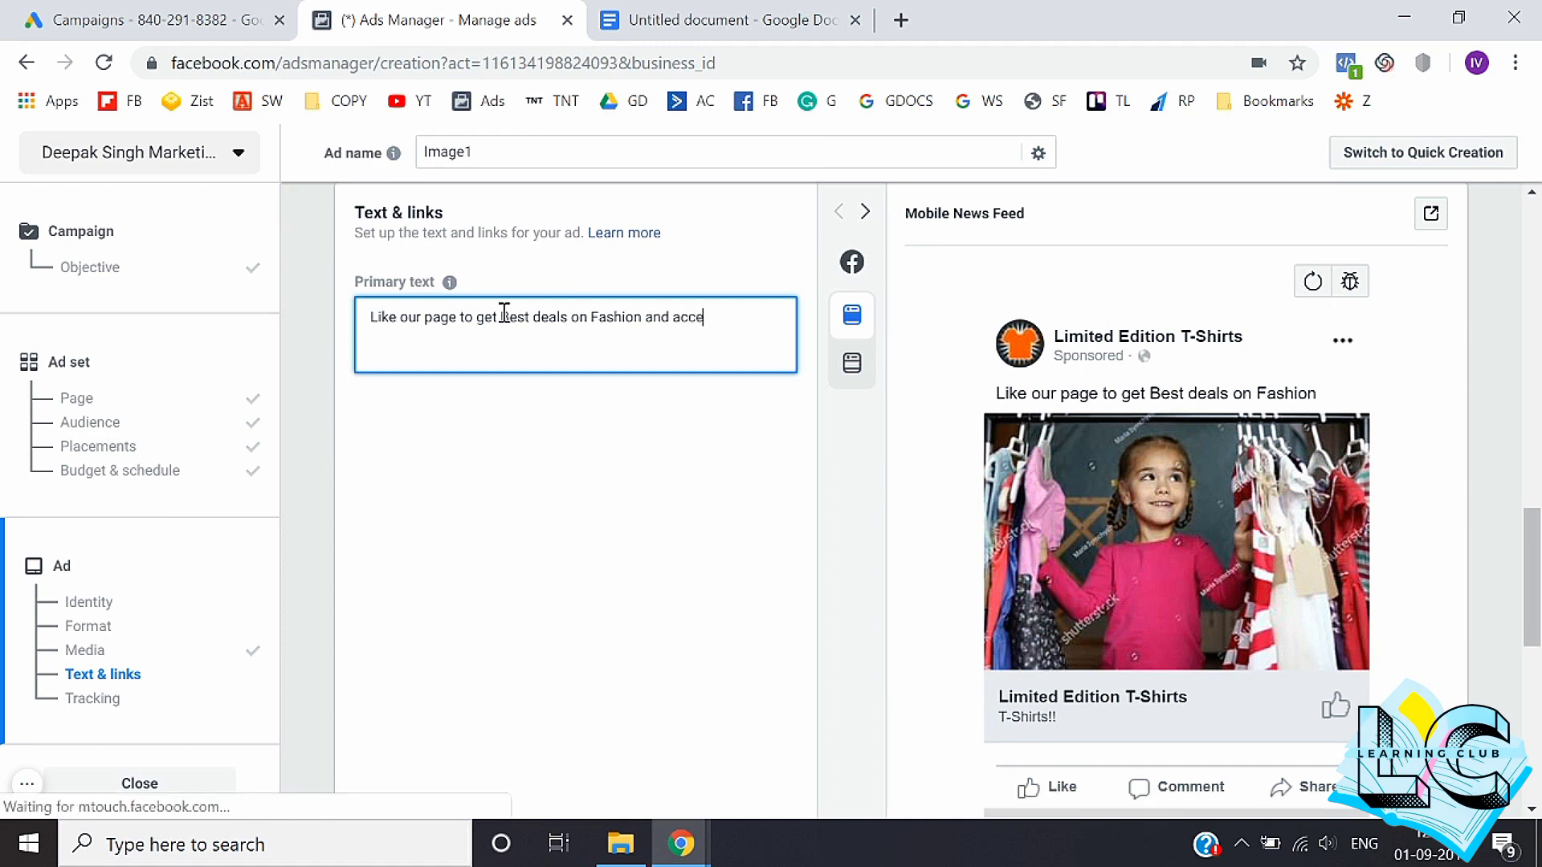
{"action": "key", "text": "BackSpace"}
{"action": "key", "text": "BackSpace"}
{"action": "key", "text": "BackSpace"}
{"action": "key", "text": "BackSpace"}
{"action": "key", "text": "BackSpace"}
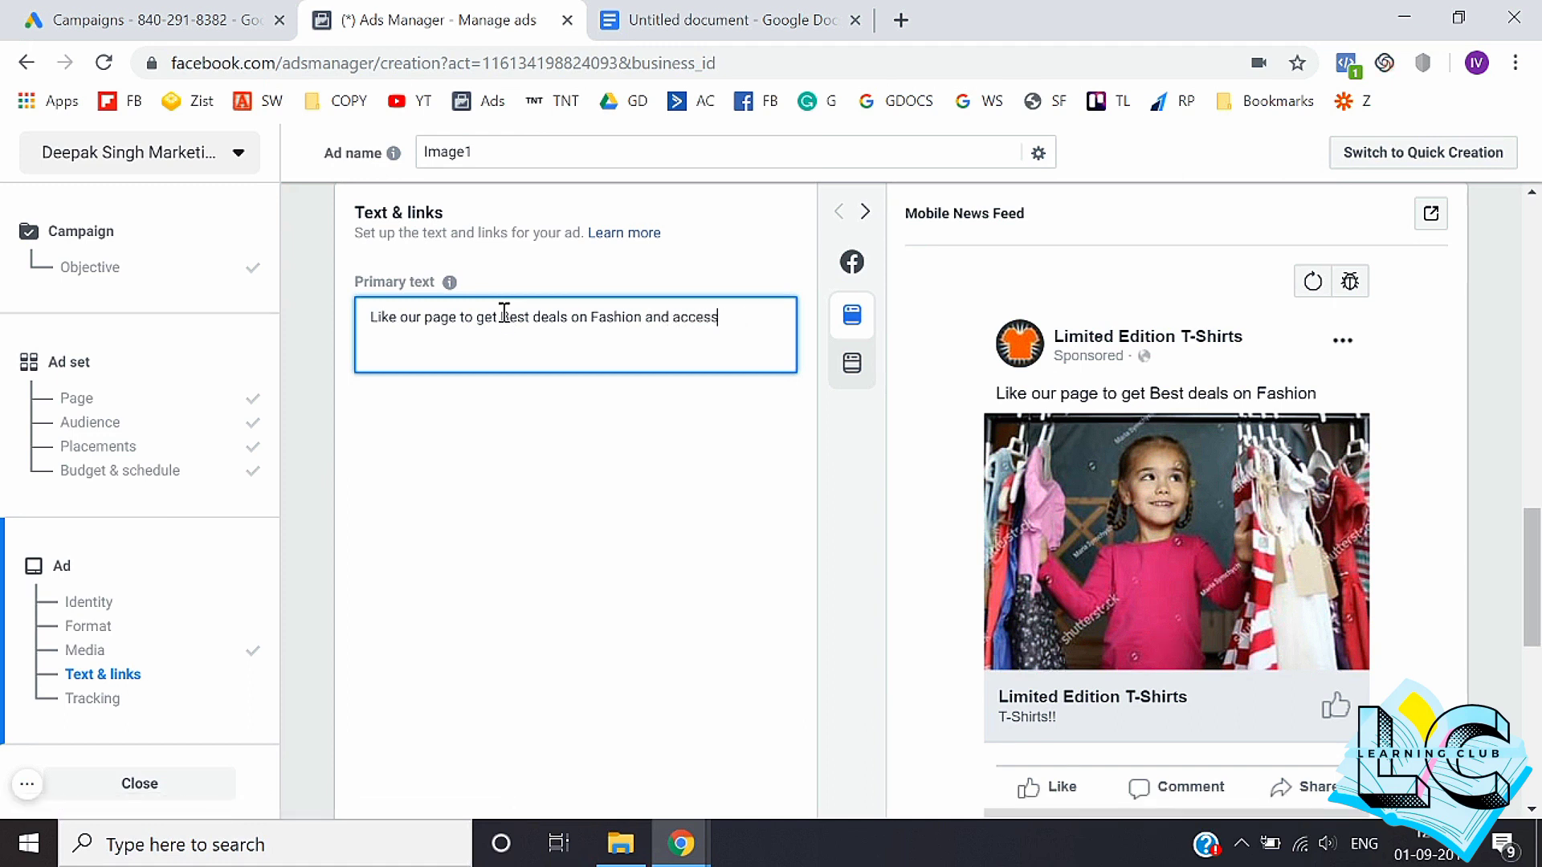
{"action": "type", "text": "ories!"}
{"action": "left_click", "coordinate": [521, 538]}
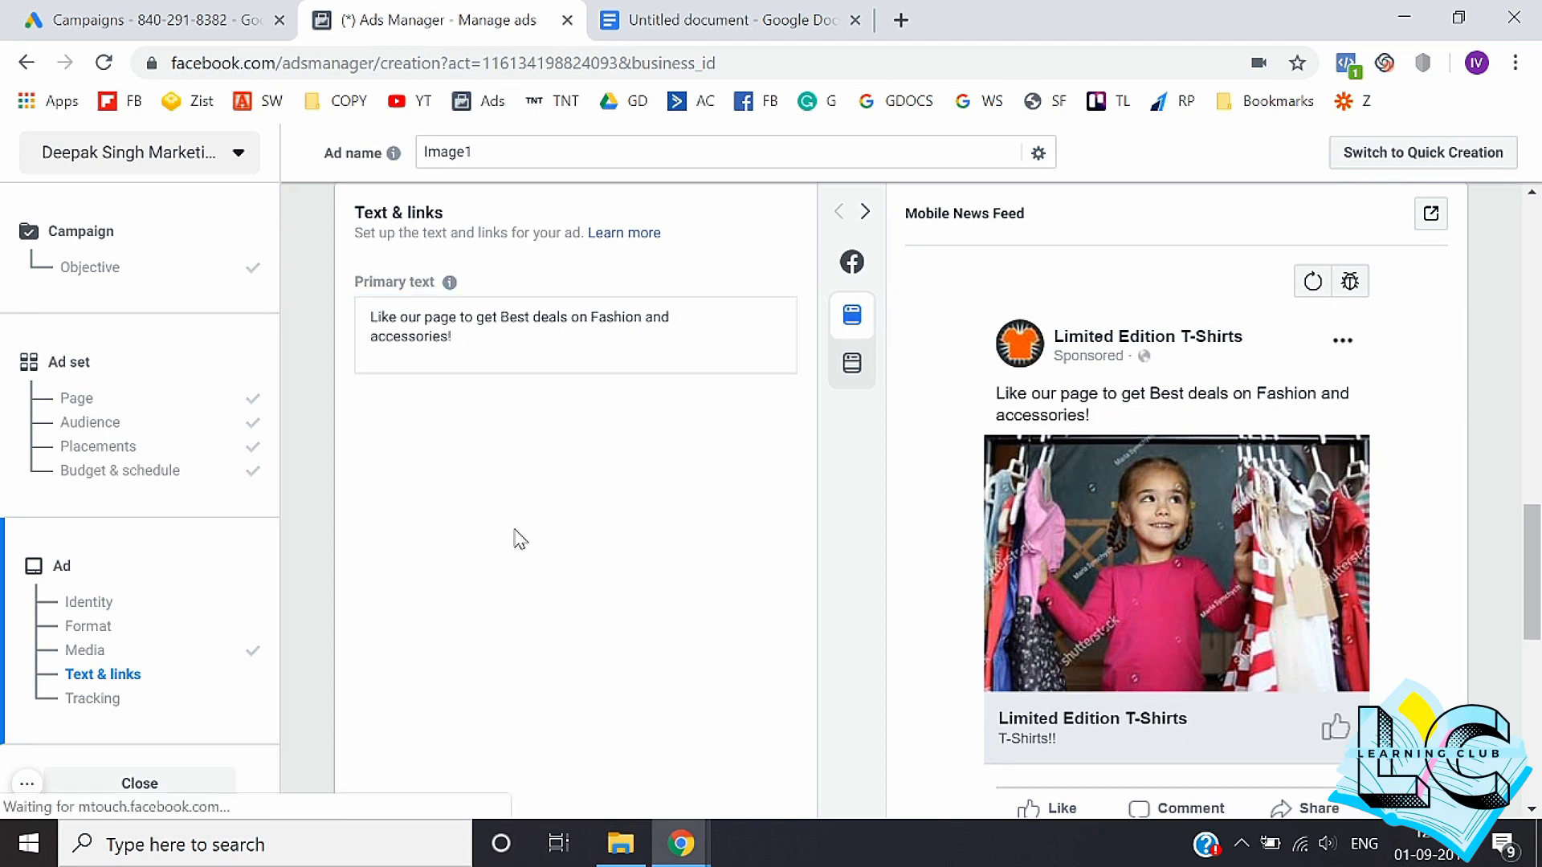
Step: Review the finished ad's news feed preview, conversion tracking, identity and format settings
{"action": "scroll", "coordinate": [521, 538], "scroll_direction": "down", "scroll_amount": 1}
{"action": "scroll", "coordinate": [975, 590], "scroll_direction": "down", "scroll_amount": 1}
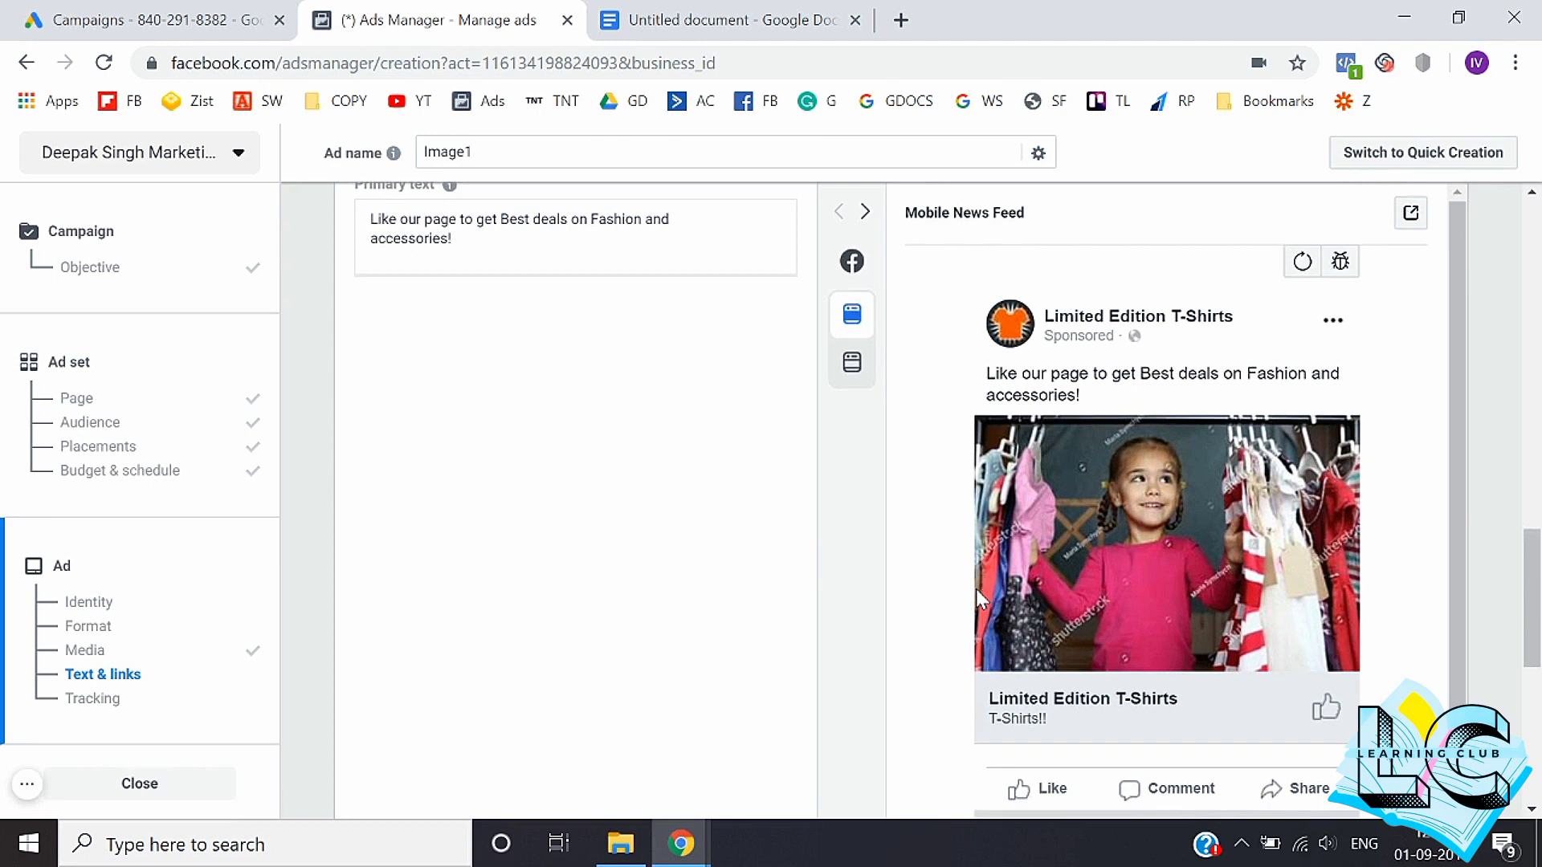
{"action": "scroll", "coordinate": [475, 619], "scroll_direction": "down", "scroll_amount": 5}
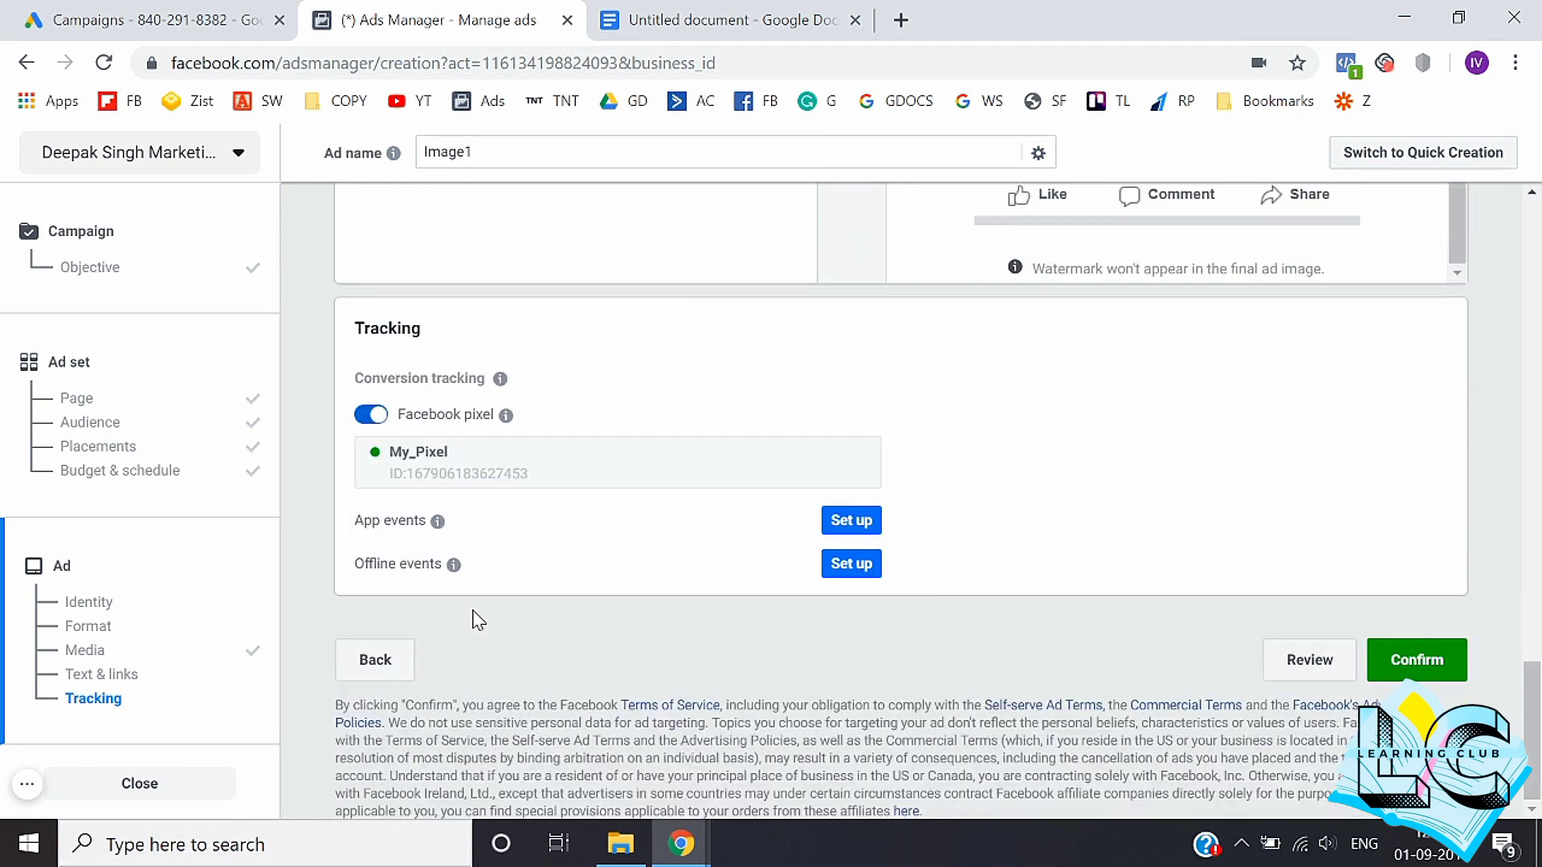
{"action": "scroll", "coordinate": [474, 619], "scroll_direction": "up", "scroll_amount": 8}
{"action": "scroll", "coordinate": [475, 619], "scroll_direction": "down", "scroll_amount": 8}
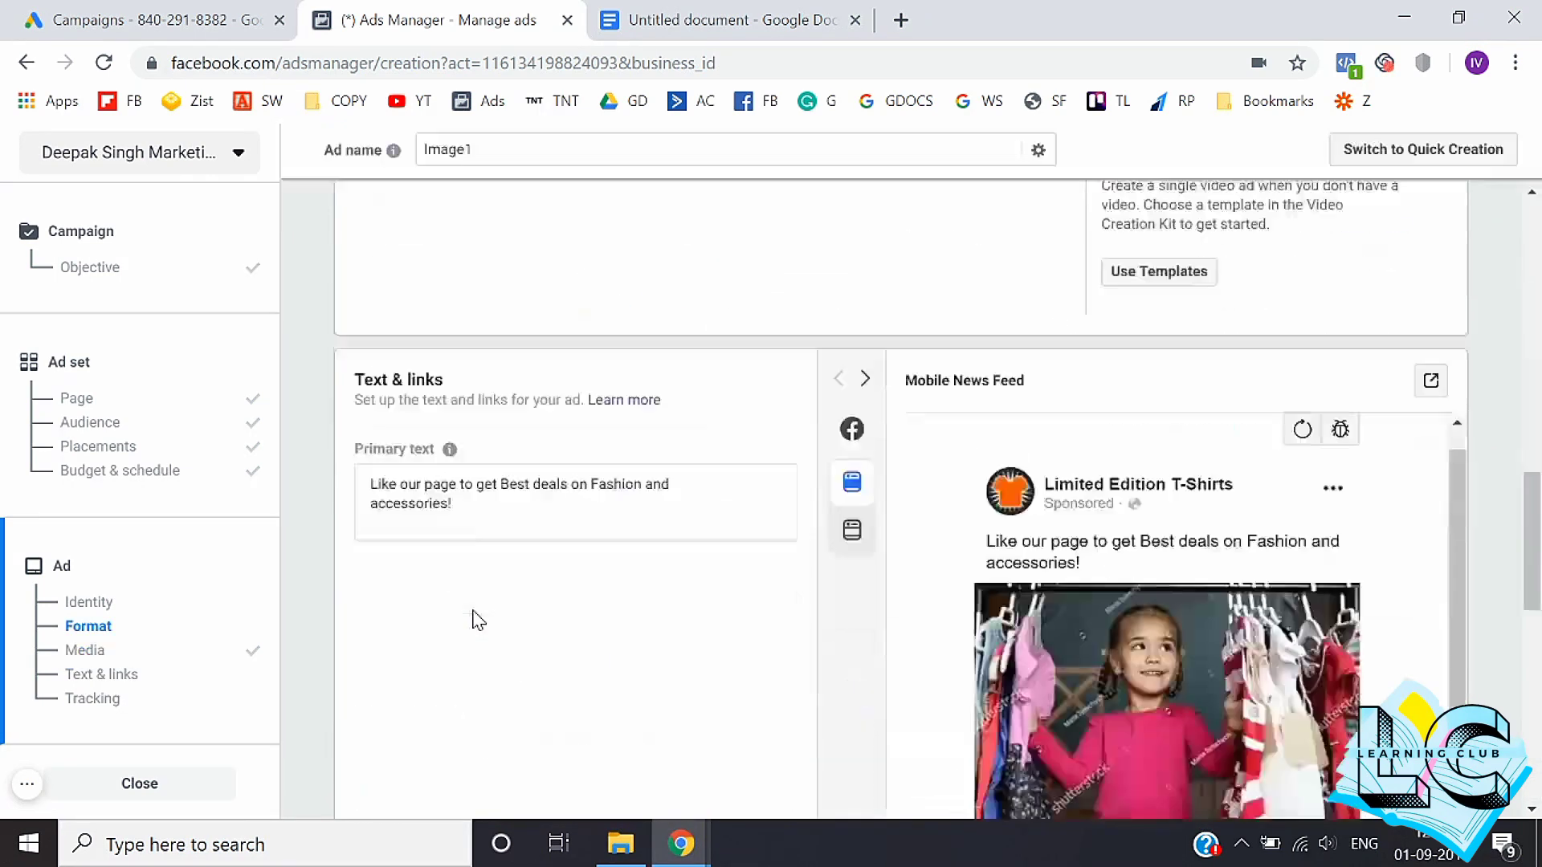
{"action": "scroll", "coordinate": [475, 620], "scroll_direction": "up", "scroll_amount": 10}
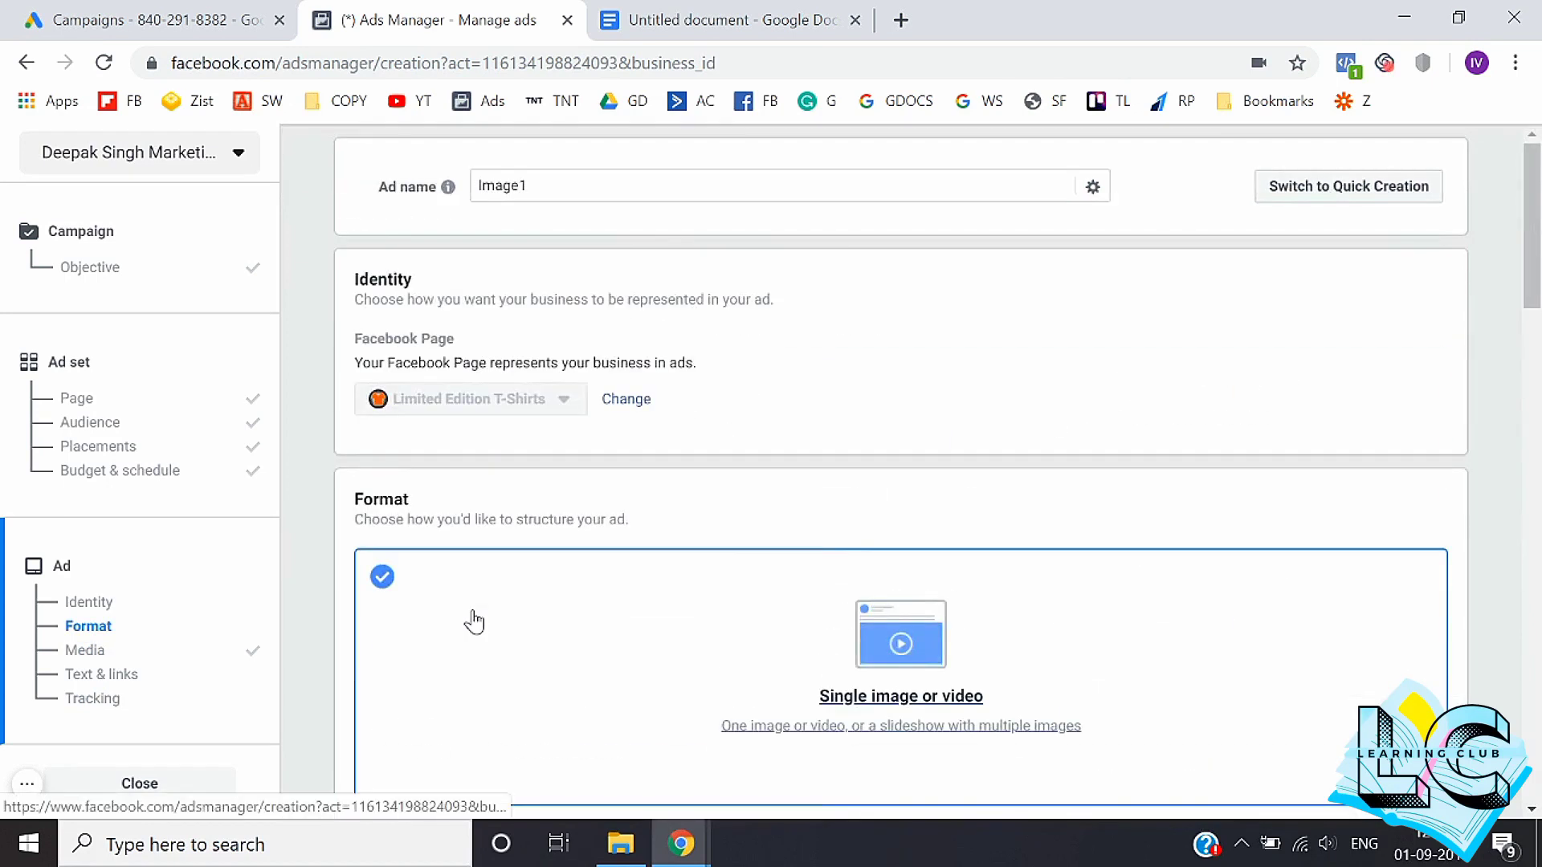
{"action": "scroll", "coordinate": [475, 622], "scroll_direction": "down", "scroll_amount": 6}
{"action": "scroll", "coordinate": [474, 622], "scroll_direction": "down", "scroll_amount": 5}
Step: Confirm the ad to publish the campaign, and open the ad sets of Page_Likes_Sep01
{"action": "left_click", "coordinate": [1407, 669]}
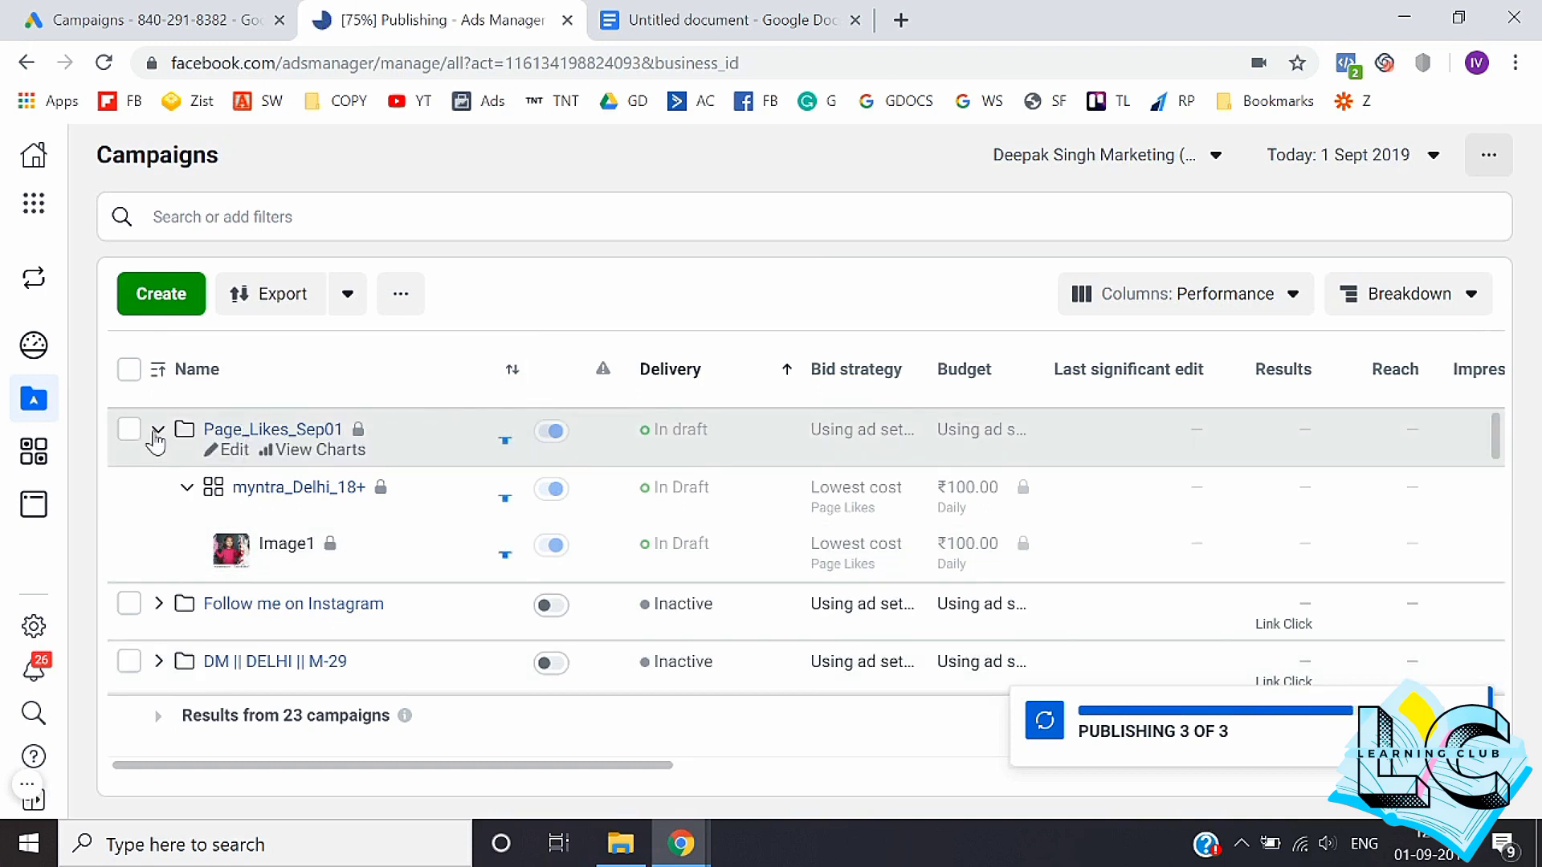
{"action": "left_click", "coordinate": [156, 432]}
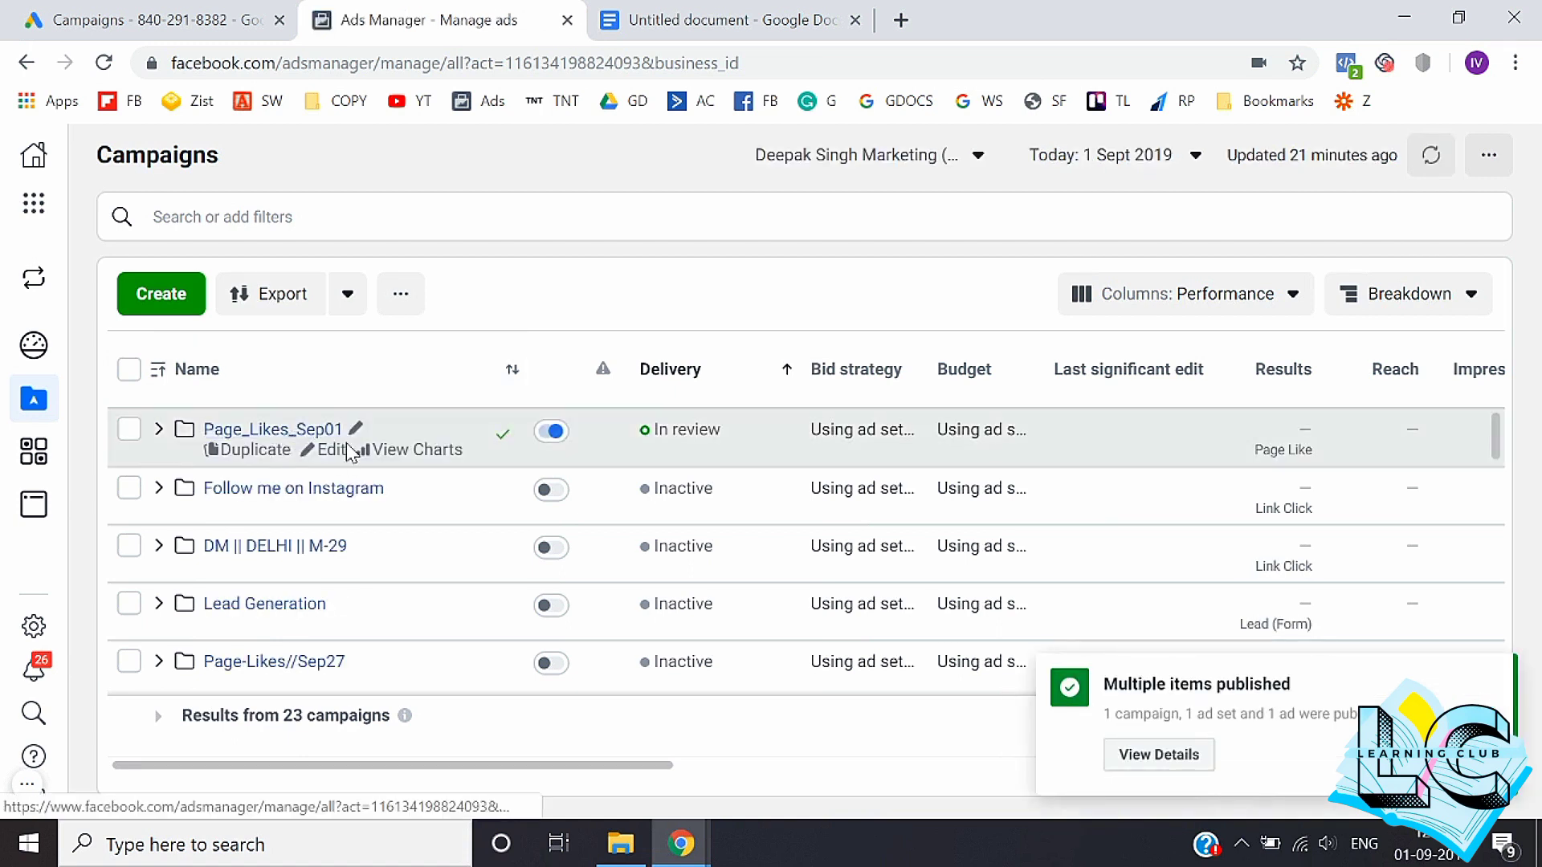
{"action": "left_click", "coordinate": [305, 434]}
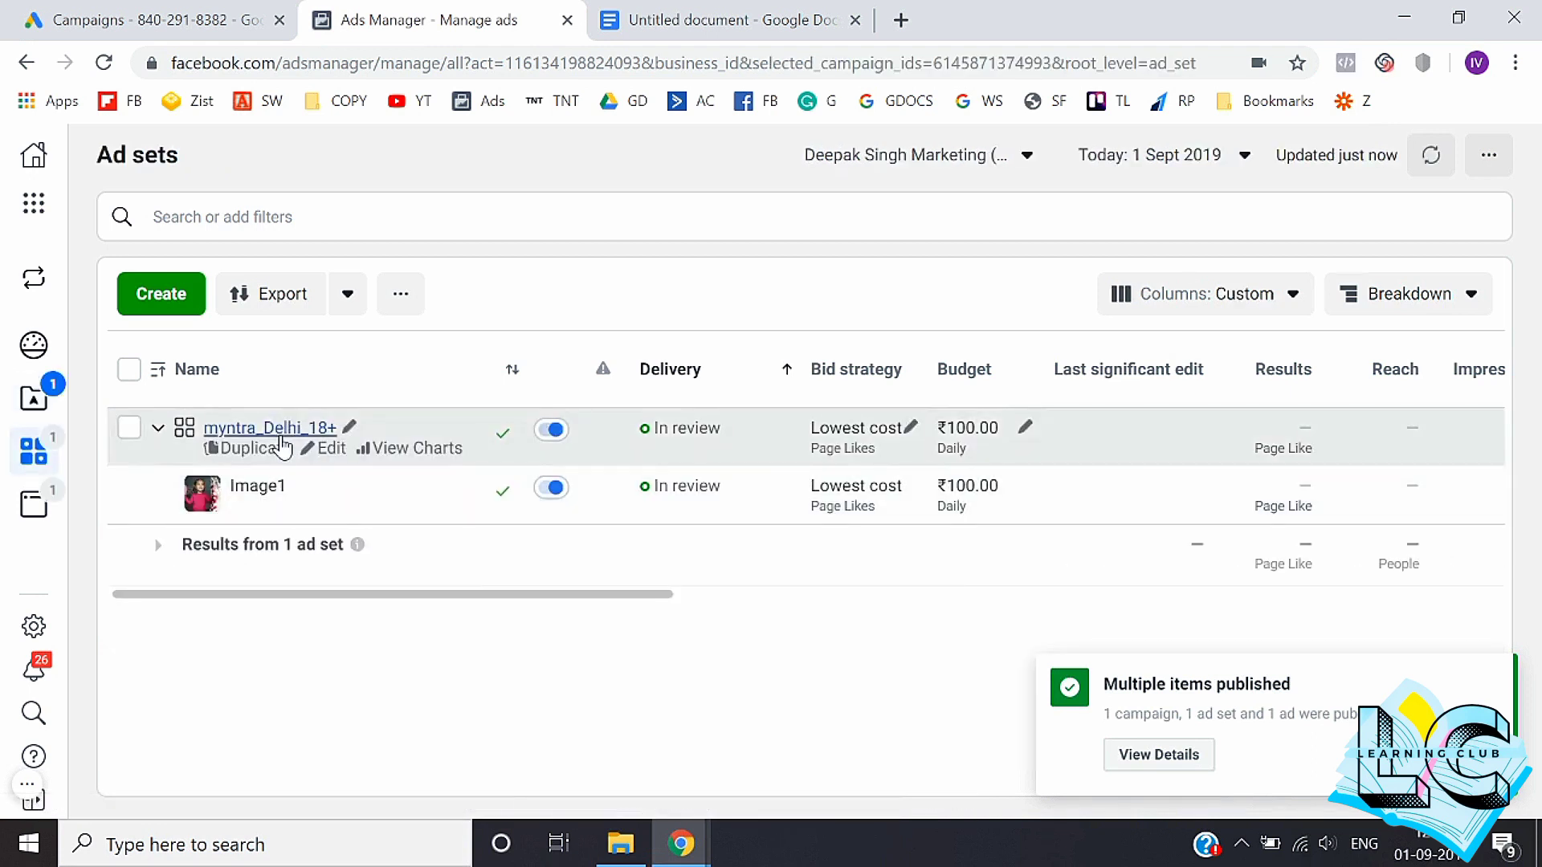
Step: Look through the levels of the Page_Likes_Sep01 campaign, from campaign to ad set myntra_Delhi_18+ to its ads
{"action": "left_click", "coordinate": [27, 63]}
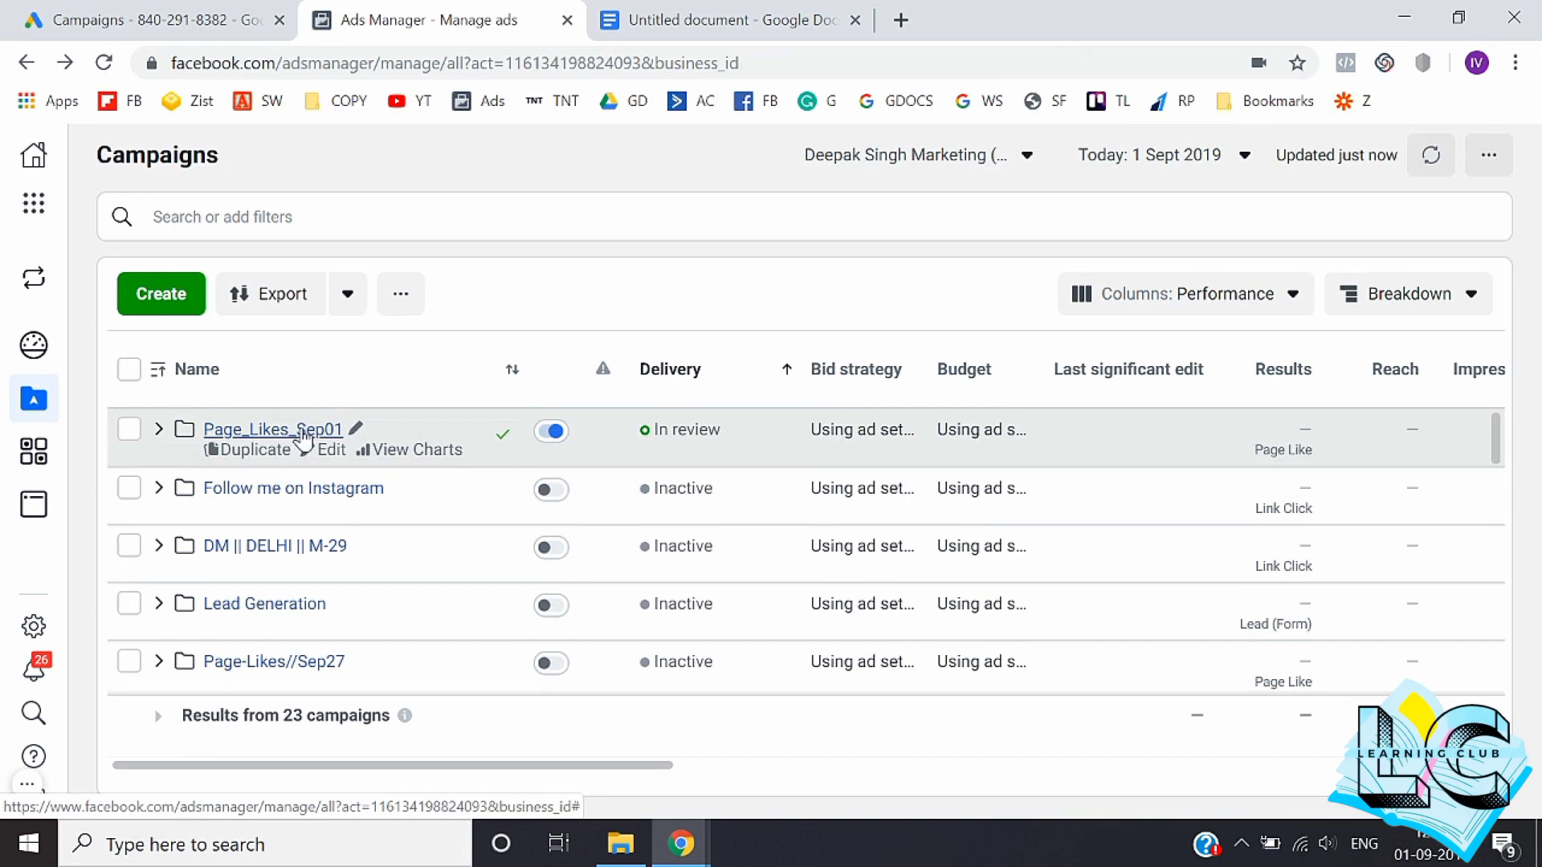
{"action": "left_click", "coordinate": [302, 434]}
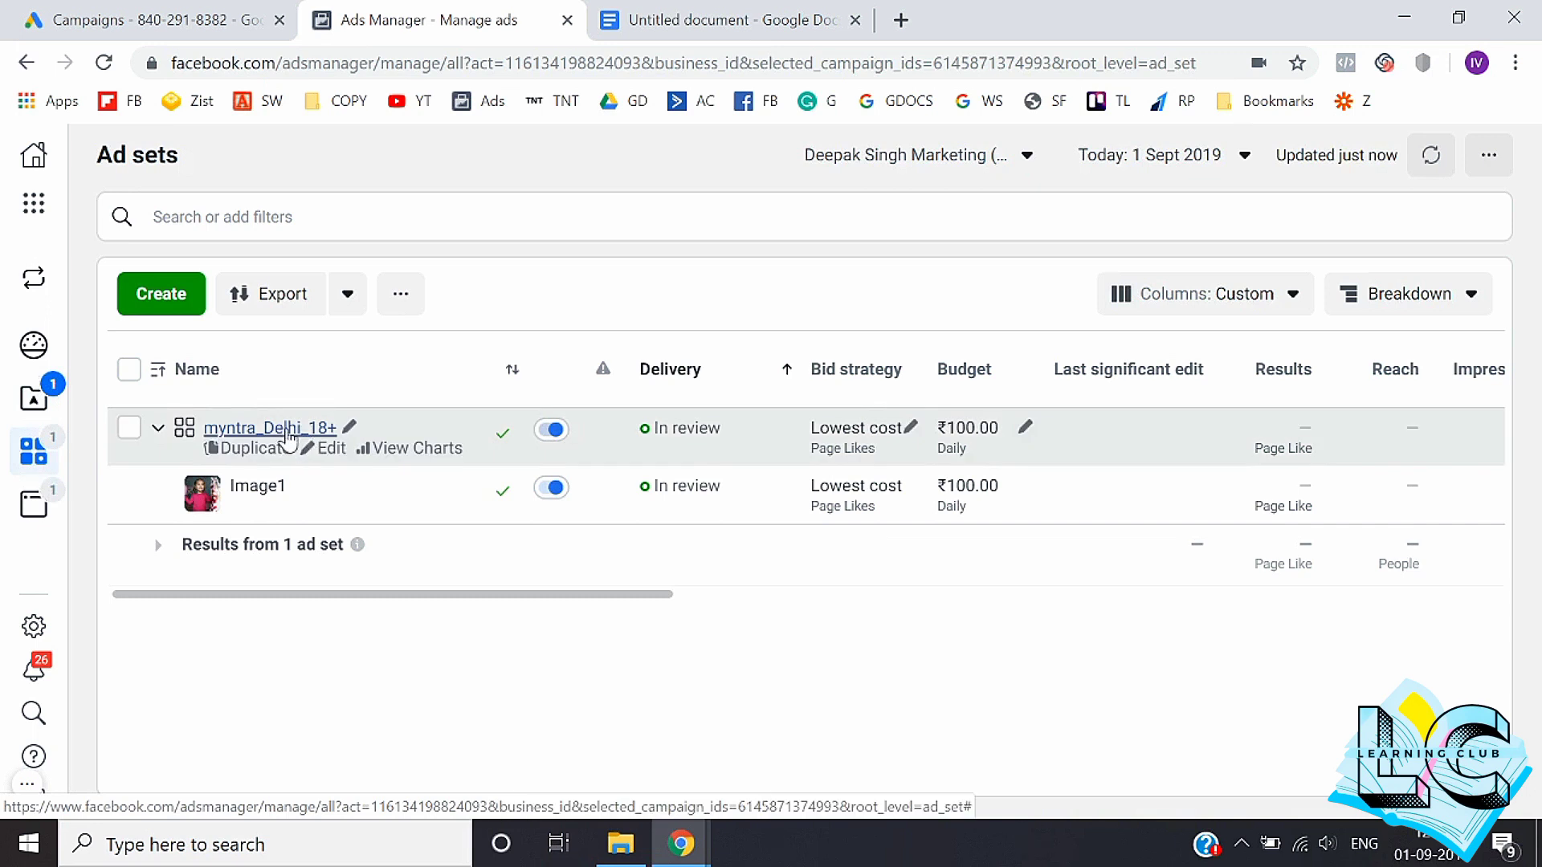
{"action": "left_click", "coordinate": [288, 432]}
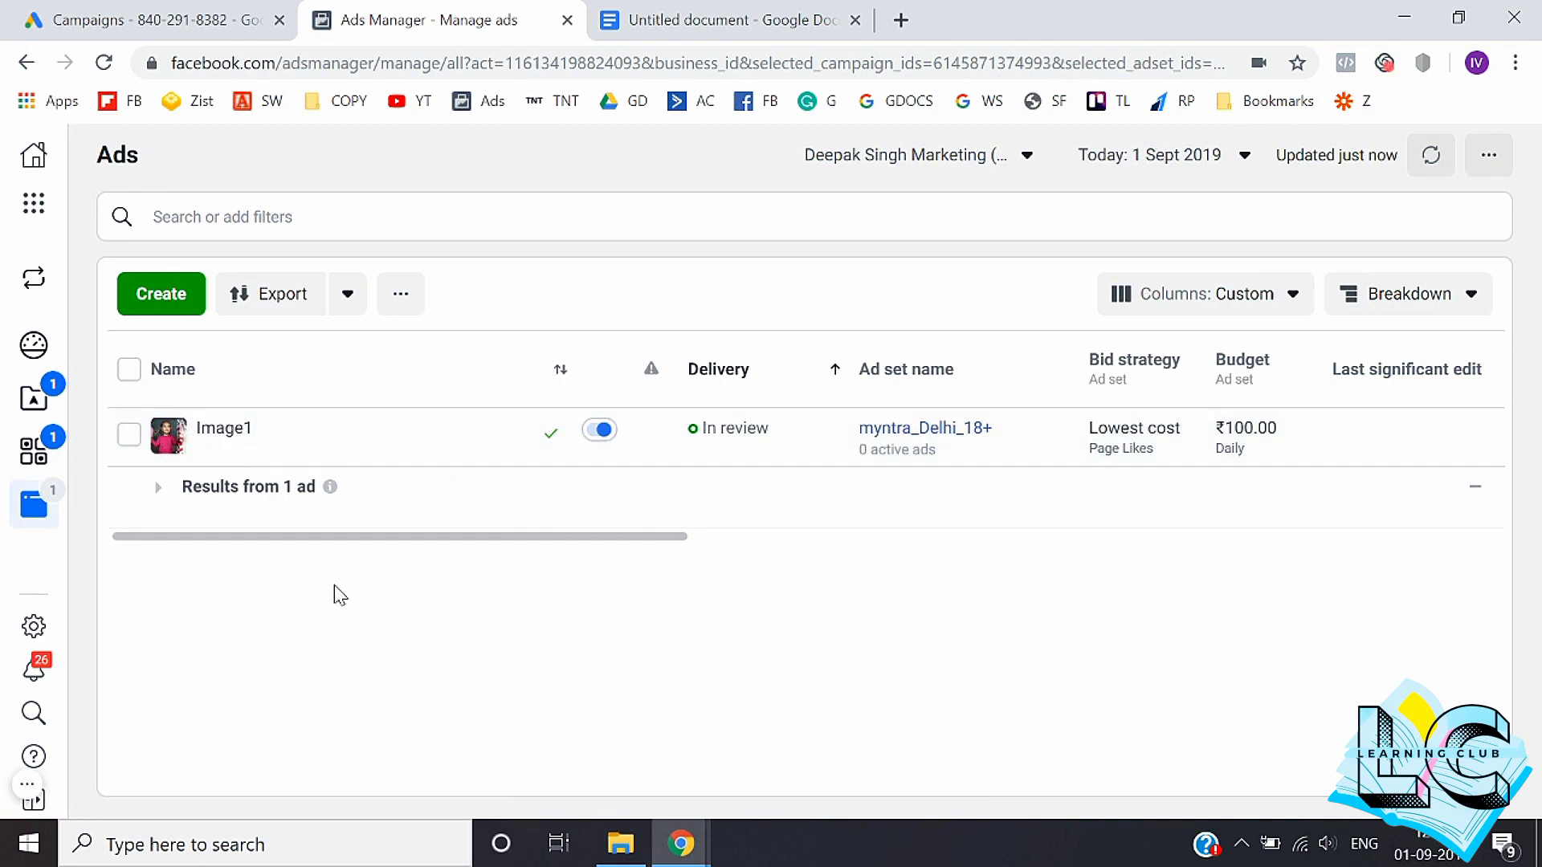
{"action": "left_click", "coordinate": [40, 401]}
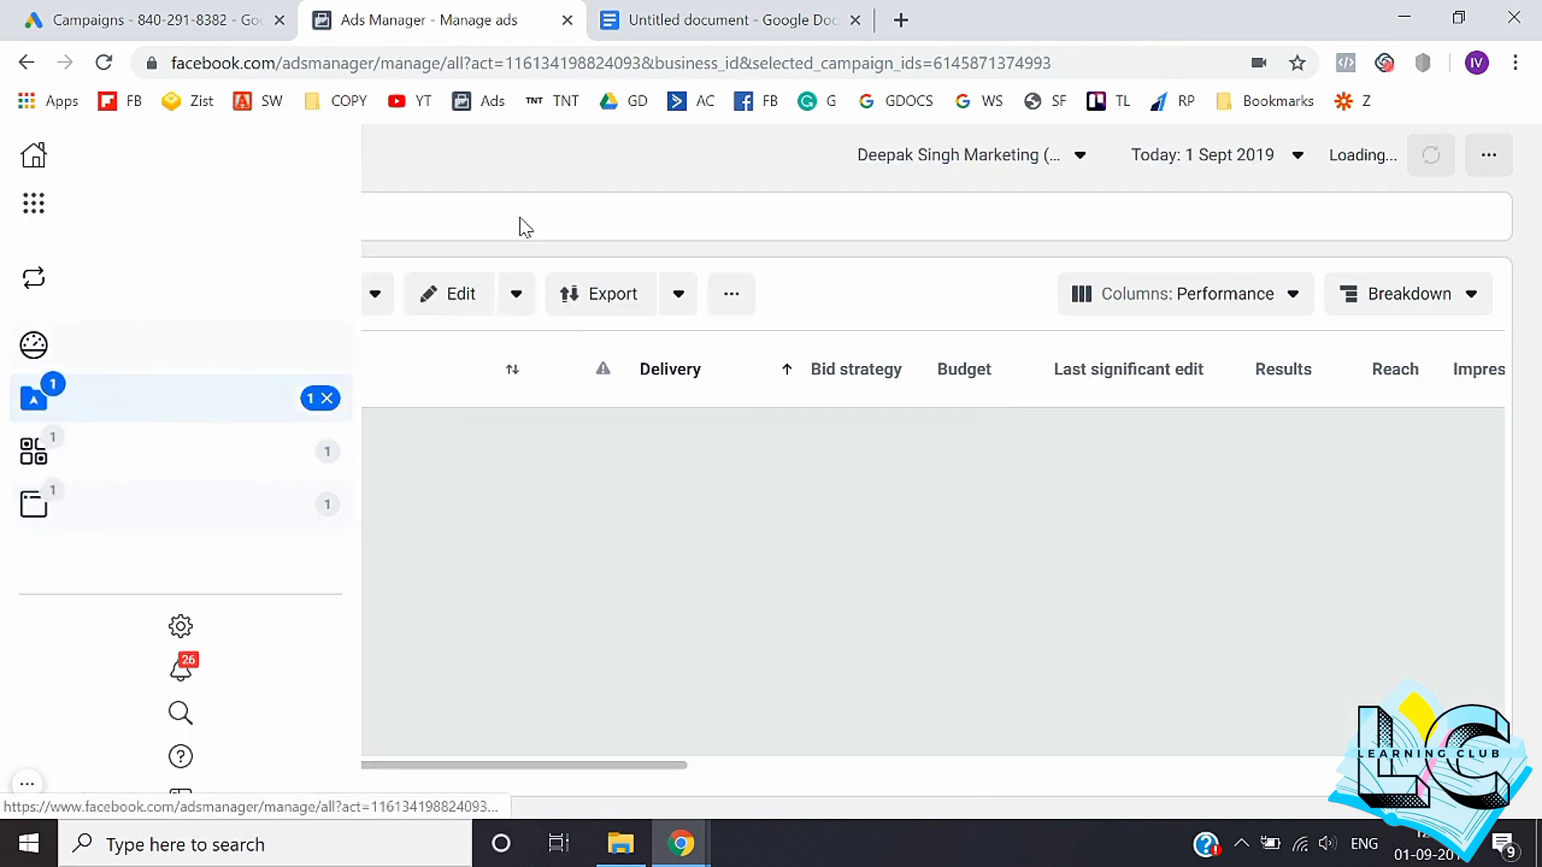
{"action": "left_click", "coordinate": [256, 437]}
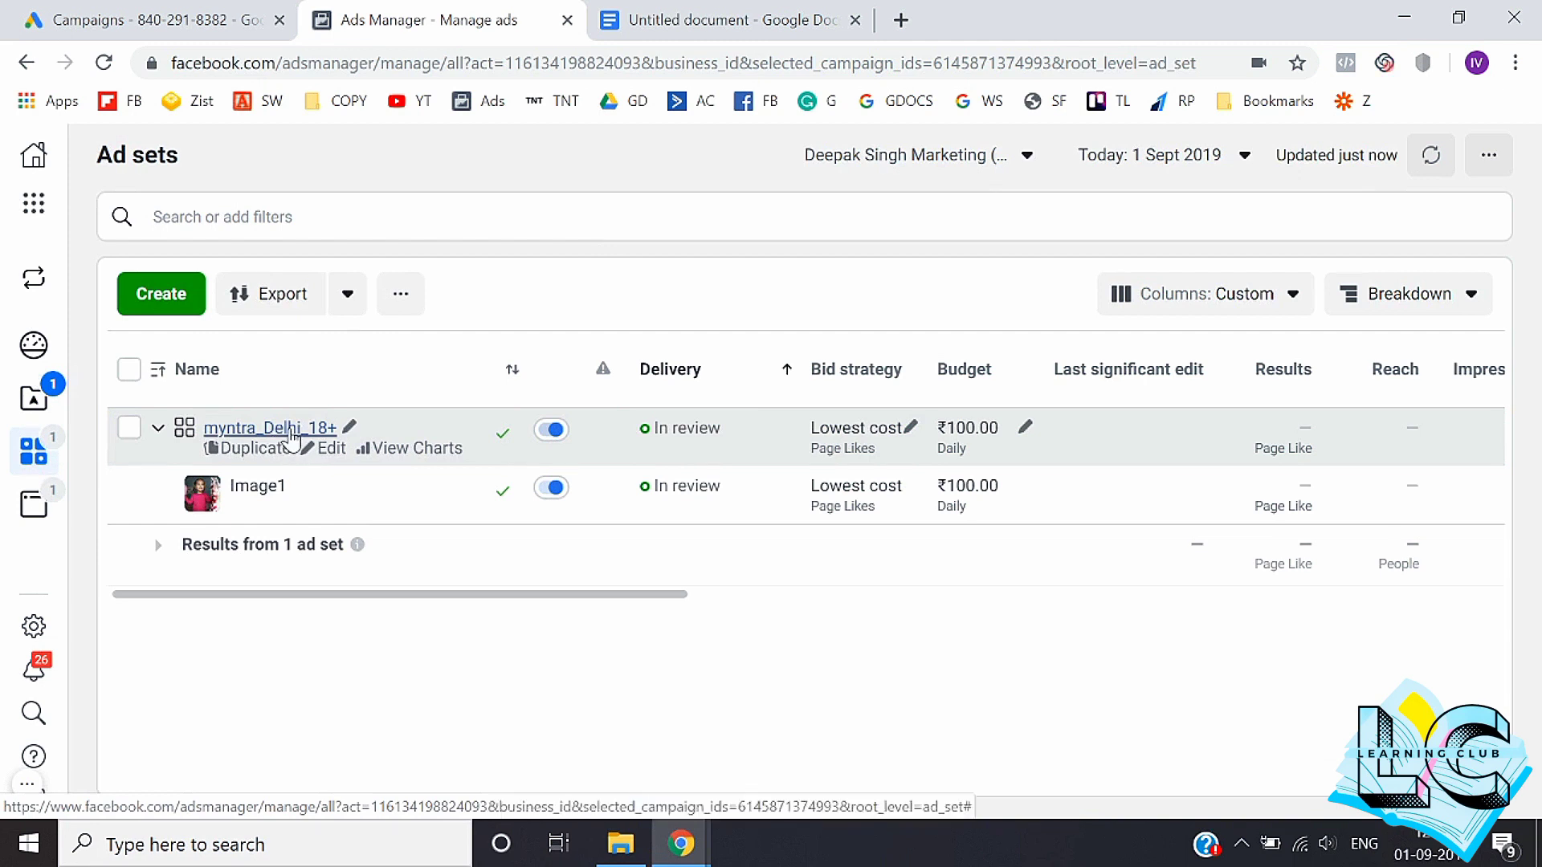
{"action": "left_click", "coordinate": [291, 437]}
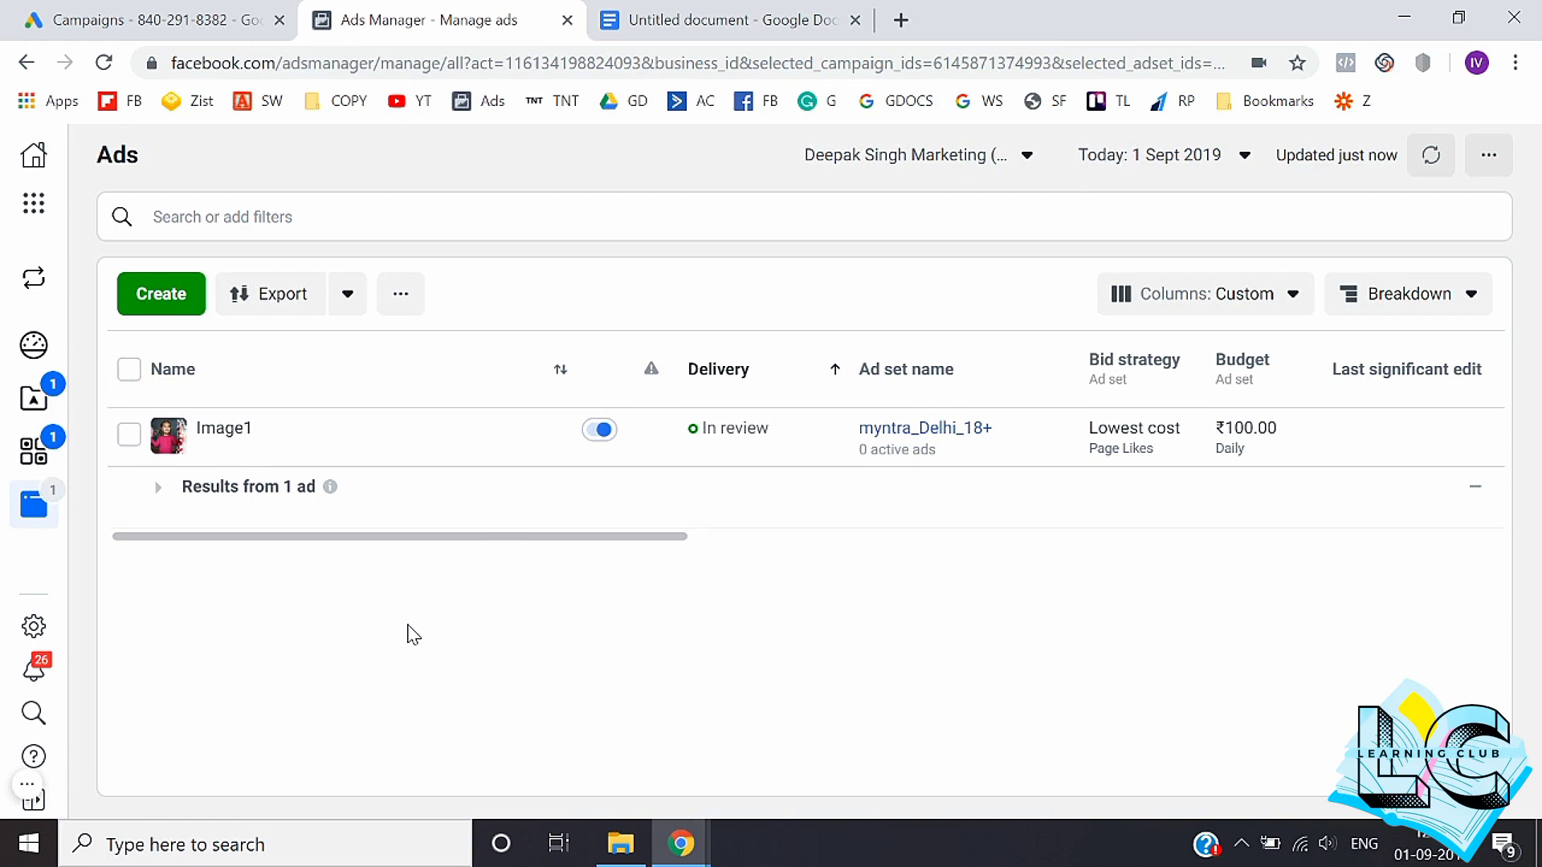
{"action": "left_click", "coordinate": [46, 462]}
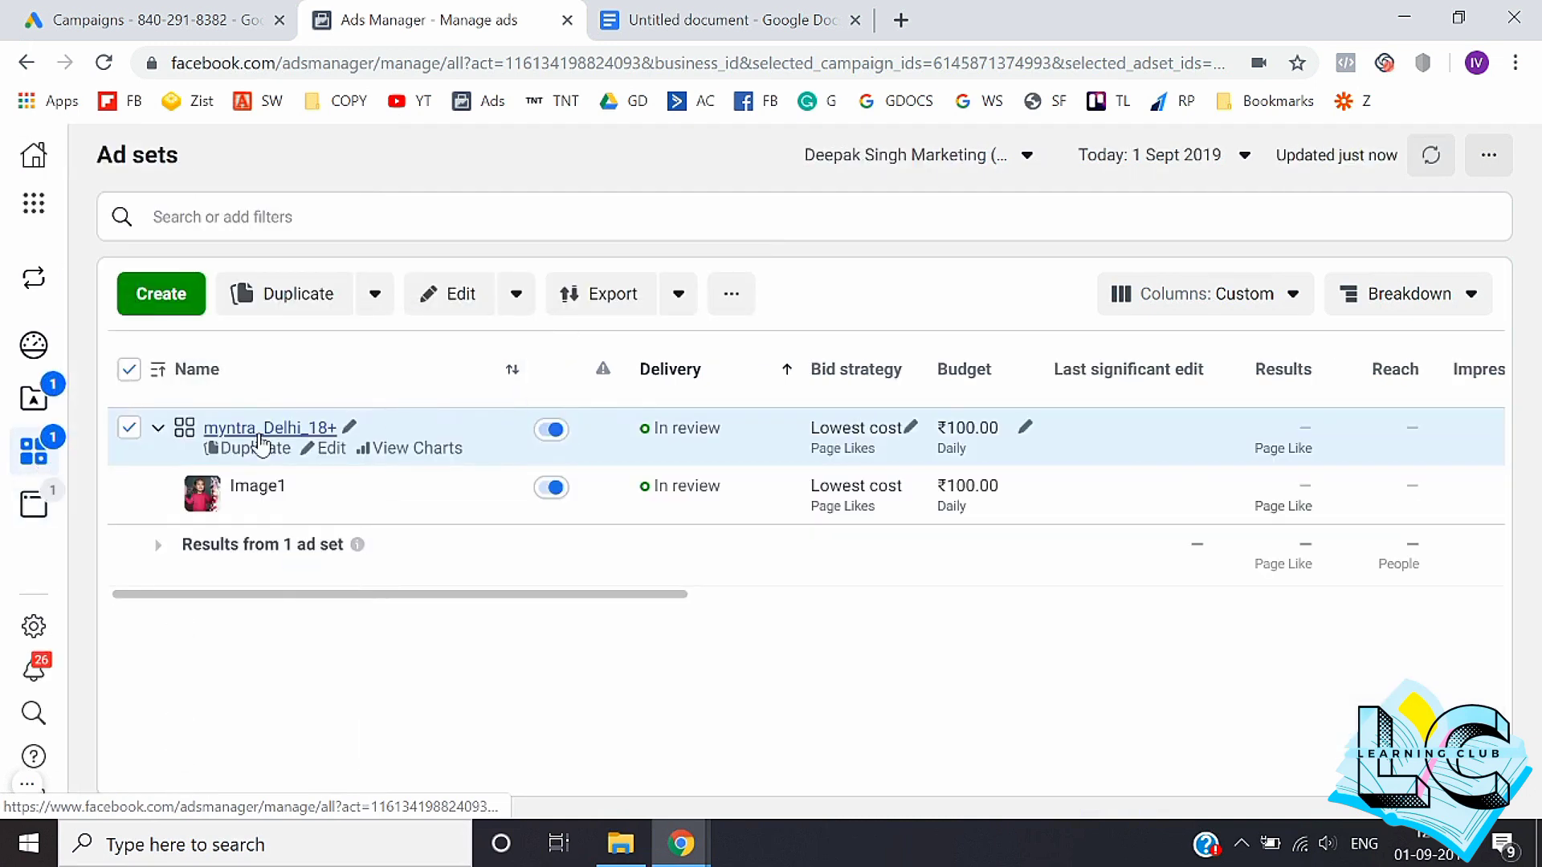
{"action": "left_click", "coordinate": [258, 434]}
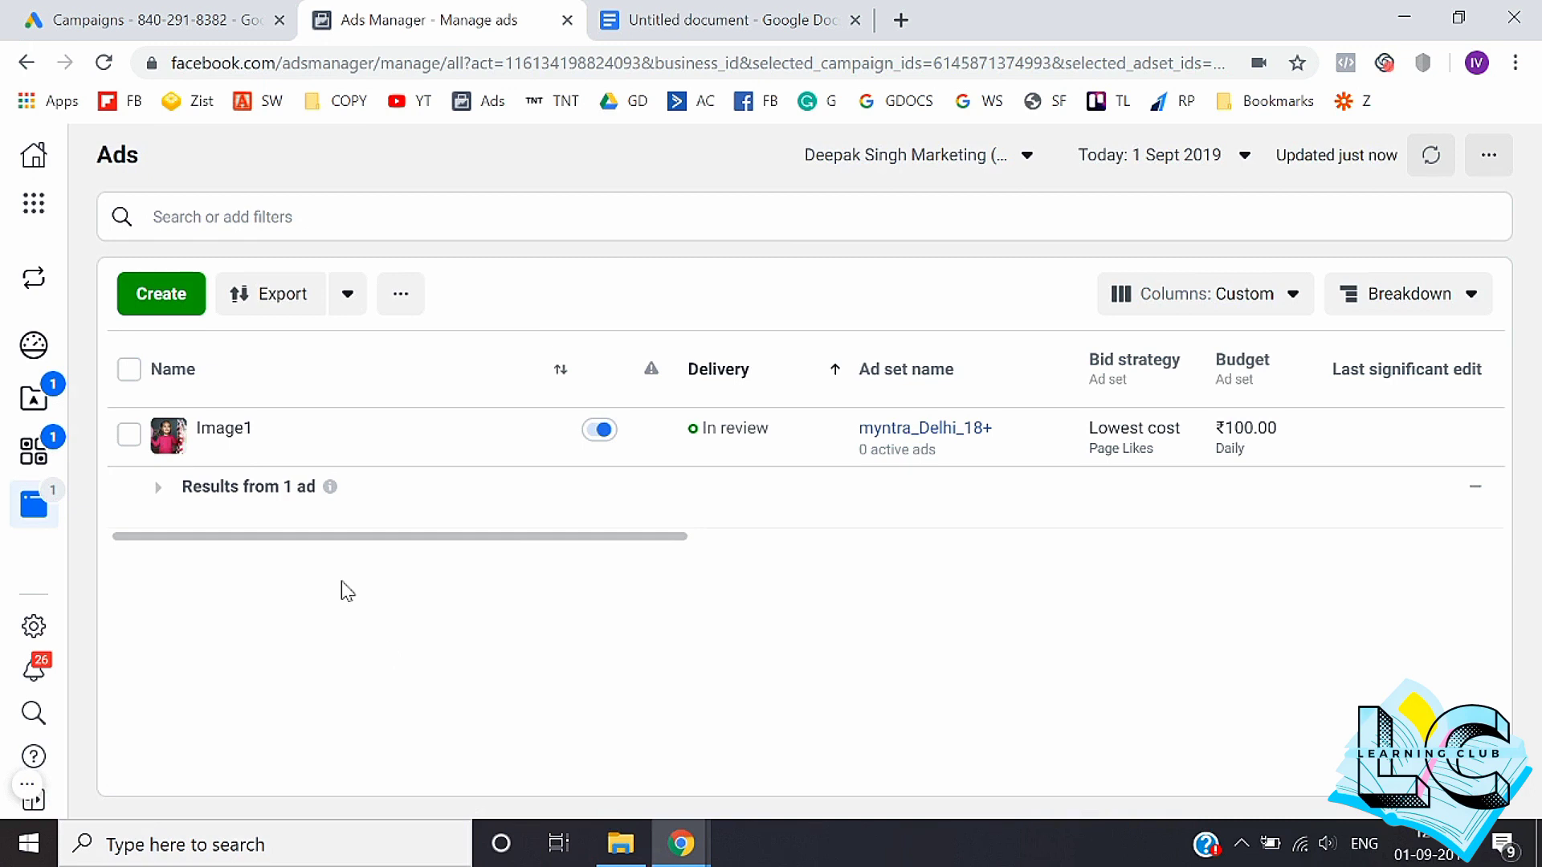
Step: Duplicate the Image1 ad once into its original campaign and name the copy Image2
{"action": "left_click", "coordinate": [130, 438]}
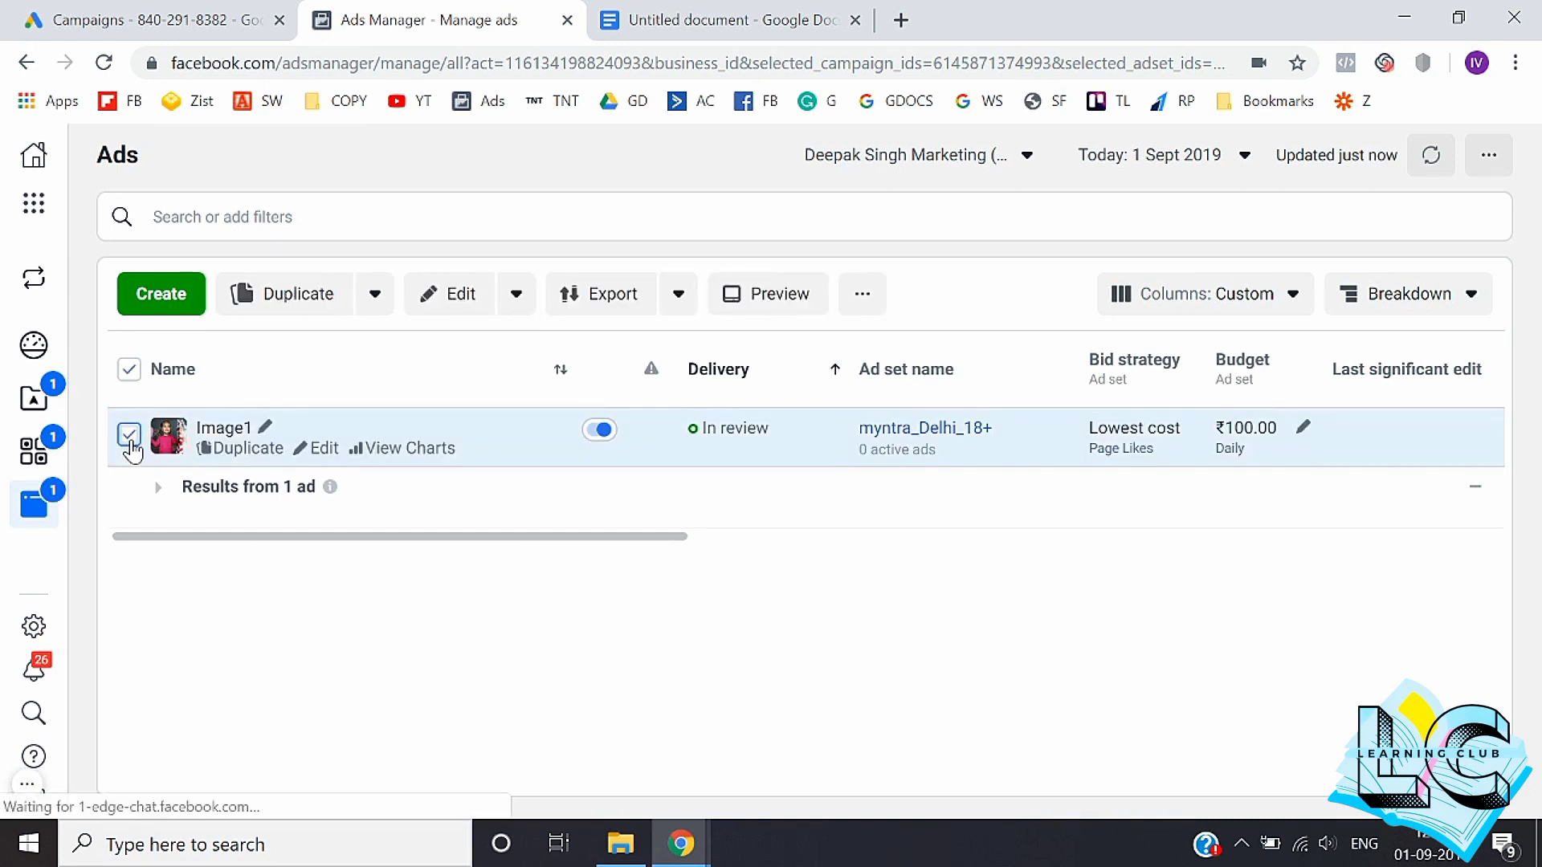
{"action": "left_click", "coordinate": [129, 435]}
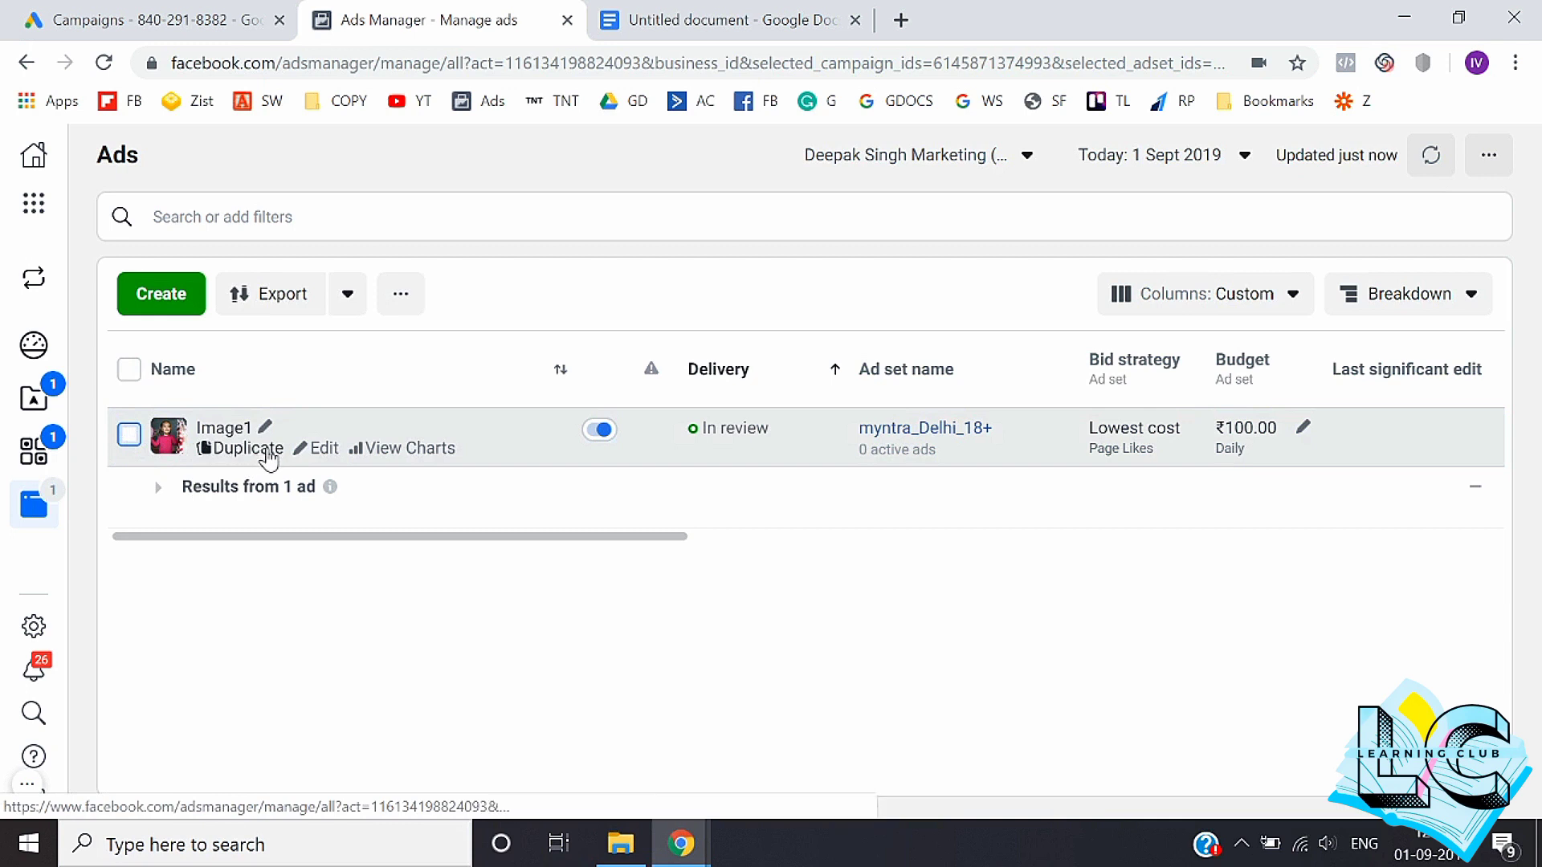
{"action": "left_click", "coordinate": [267, 450]}
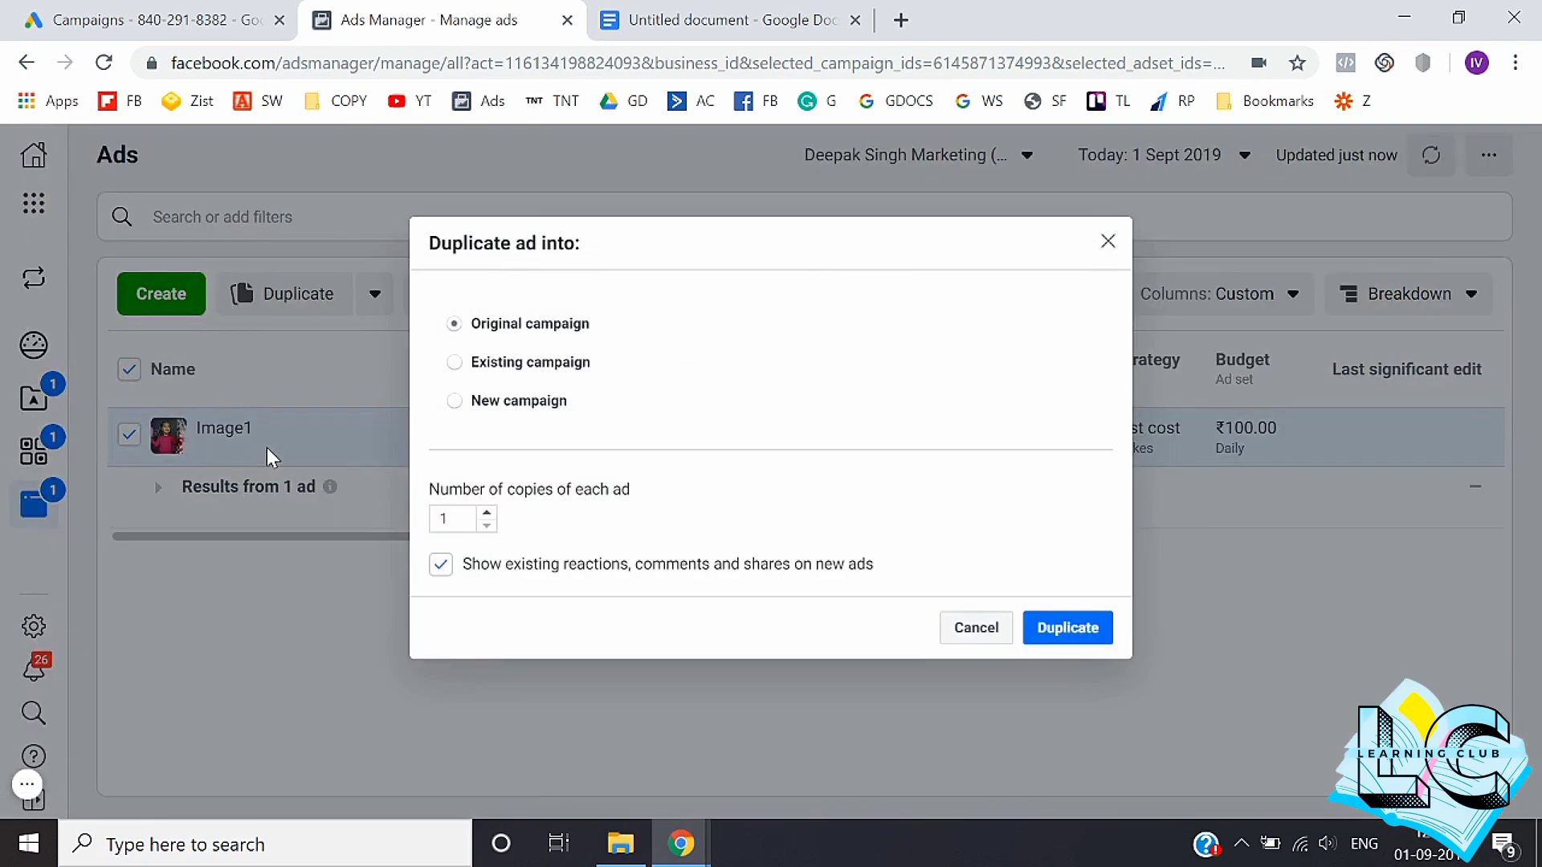
{"action": "left_click", "coordinate": [1068, 628]}
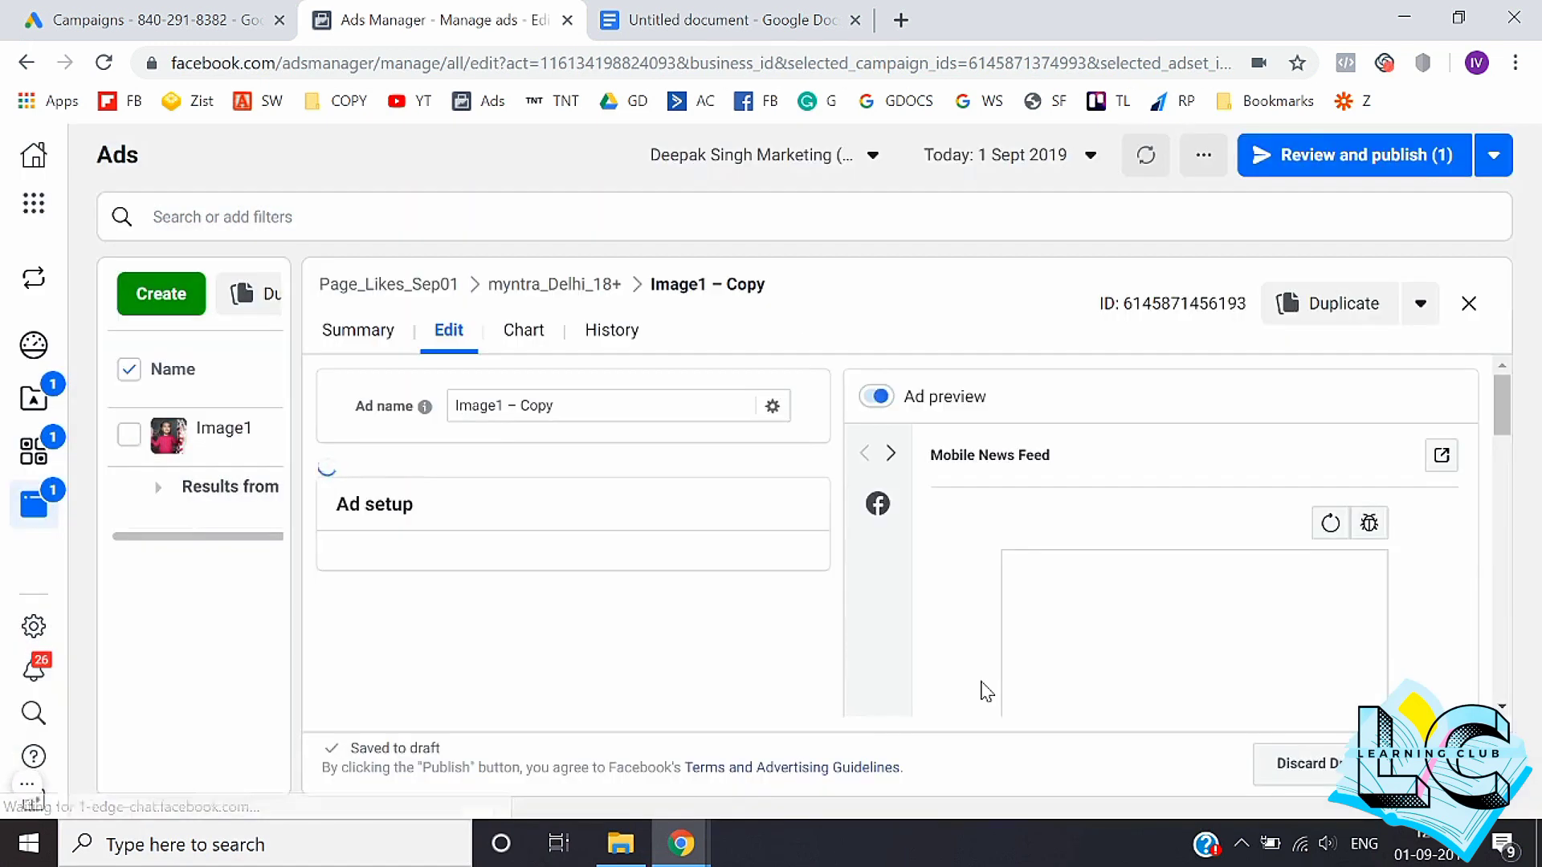
{"action": "left_click", "coordinate": [633, 407]}
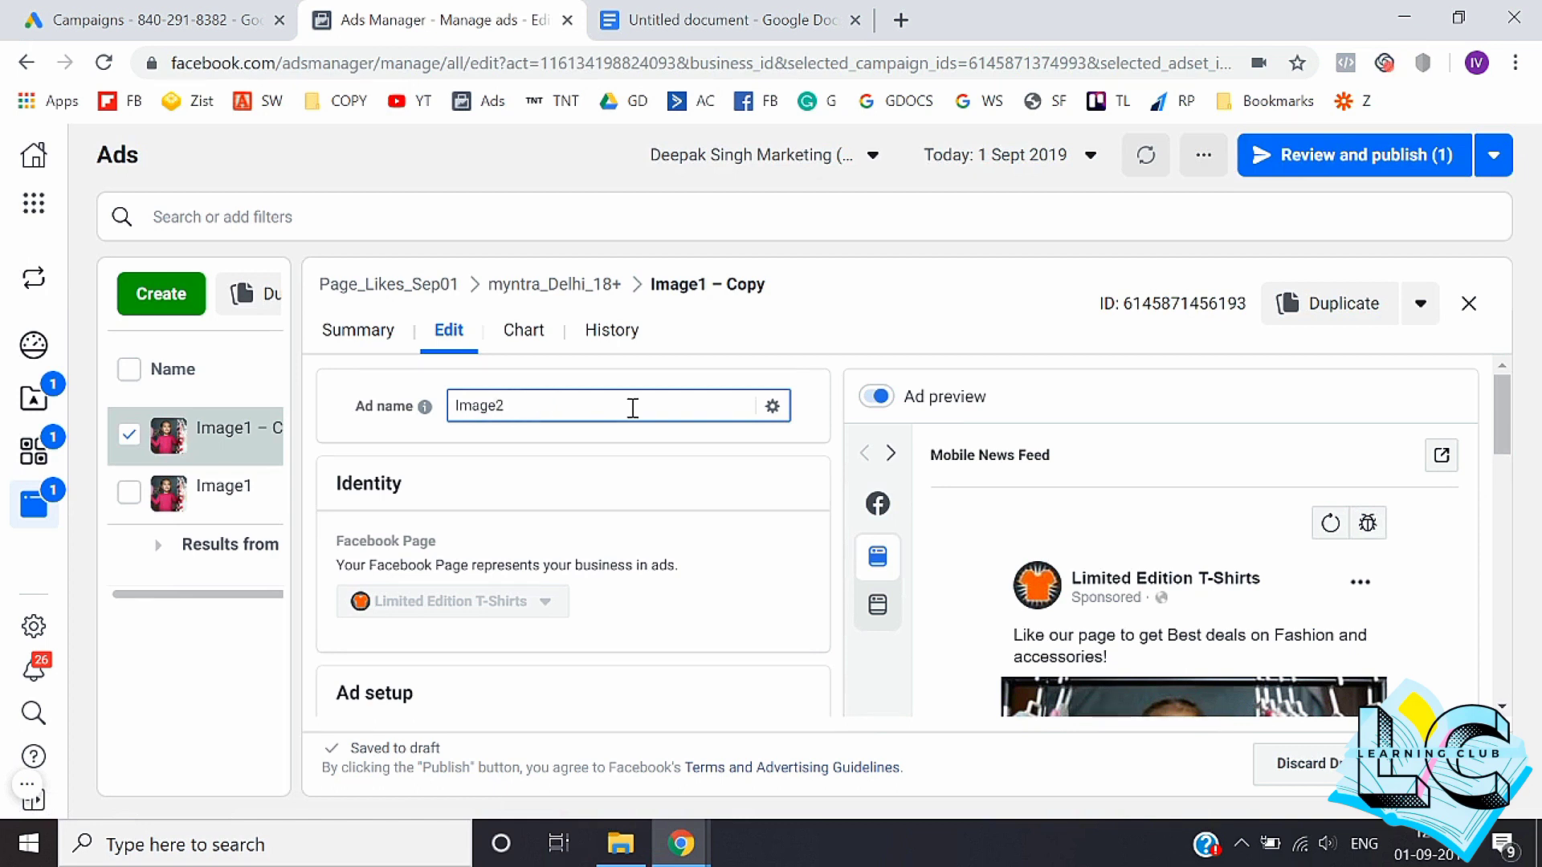
{"action": "left_click", "coordinate": [727, 497]}
Step: Search the free stock images for "fashion" and replace Image2's picture with the one of five jumping men in jeans
{"action": "scroll", "coordinate": [730, 497], "scroll_direction": "down", "scroll_amount": 6}
{"action": "scroll", "coordinate": [728, 497], "scroll_direction": "up", "scroll_amount": 1}
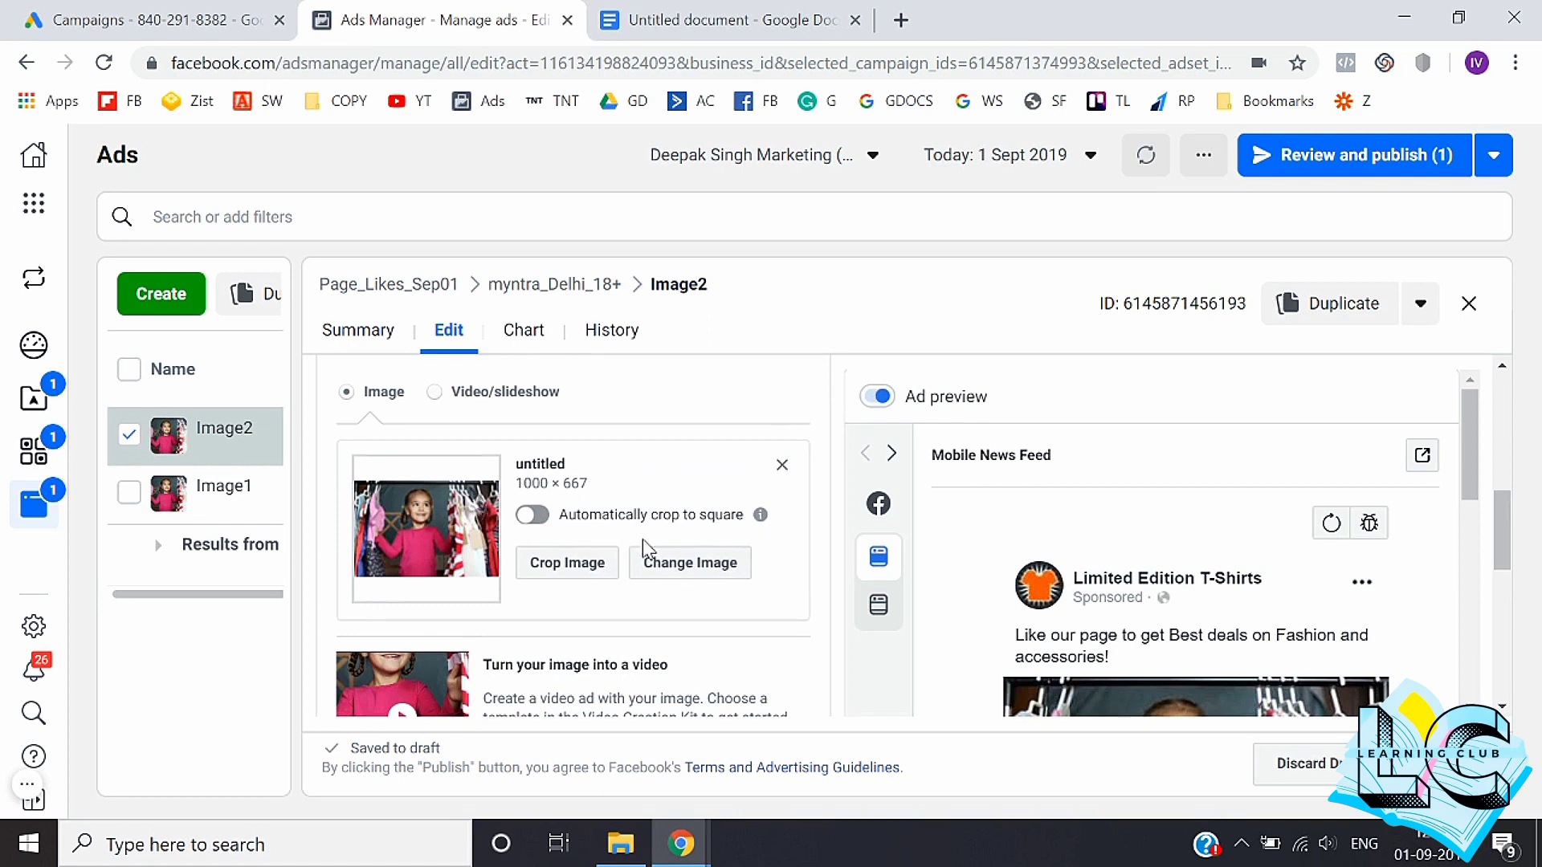
{"action": "left_click", "coordinate": [670, 564]}
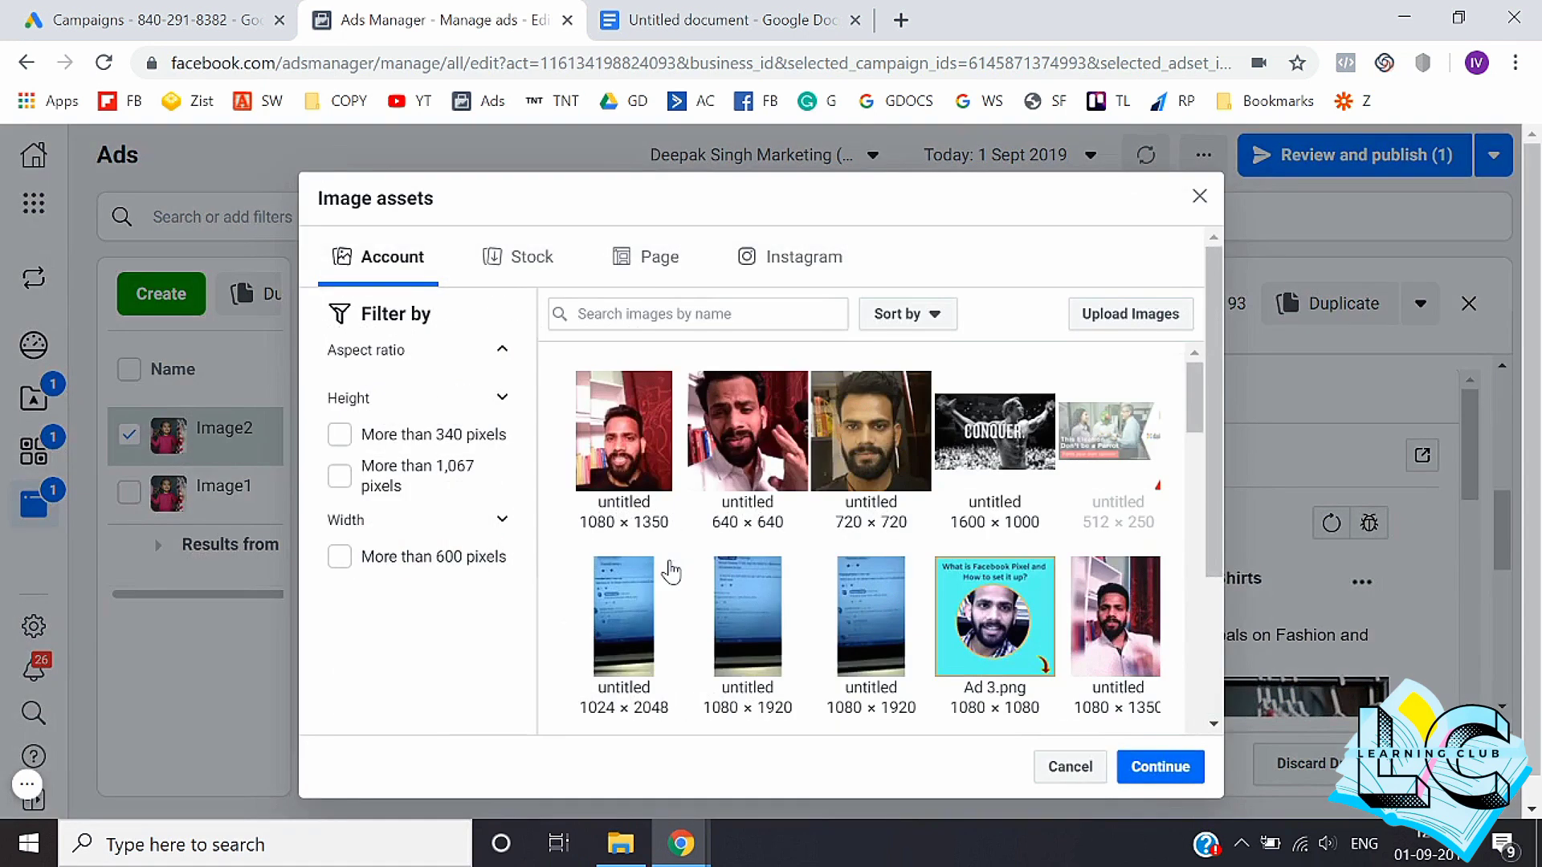
{"action": "left_click", "coordinate": [539, 268]}
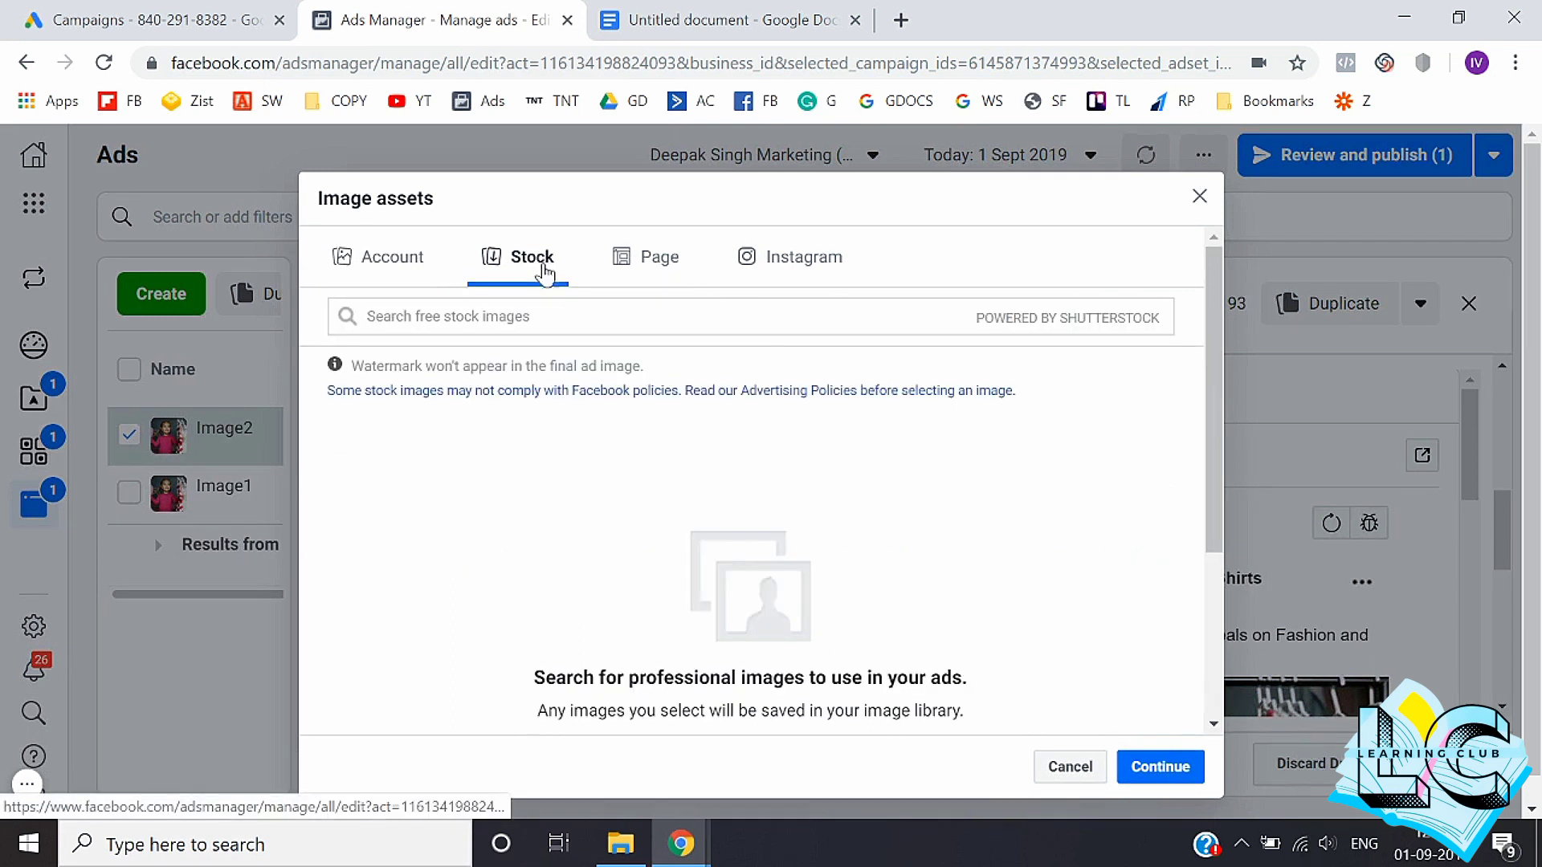
{"action": "left_click", "coordinate": [589, 325]}
{"action": "type", "text": "f"}
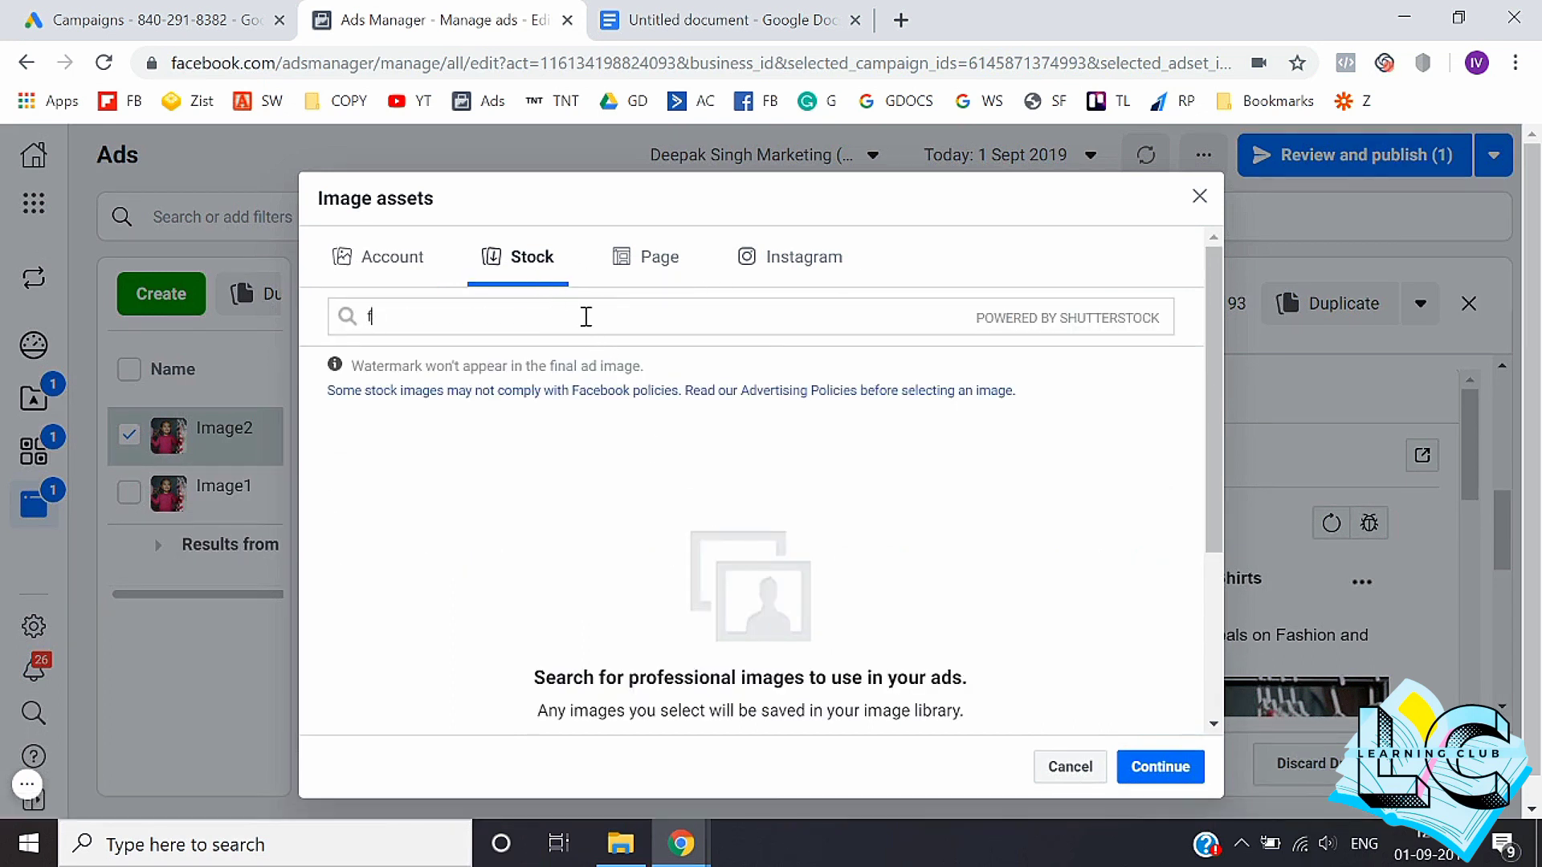
{"action": "type", "text": "ashion"}
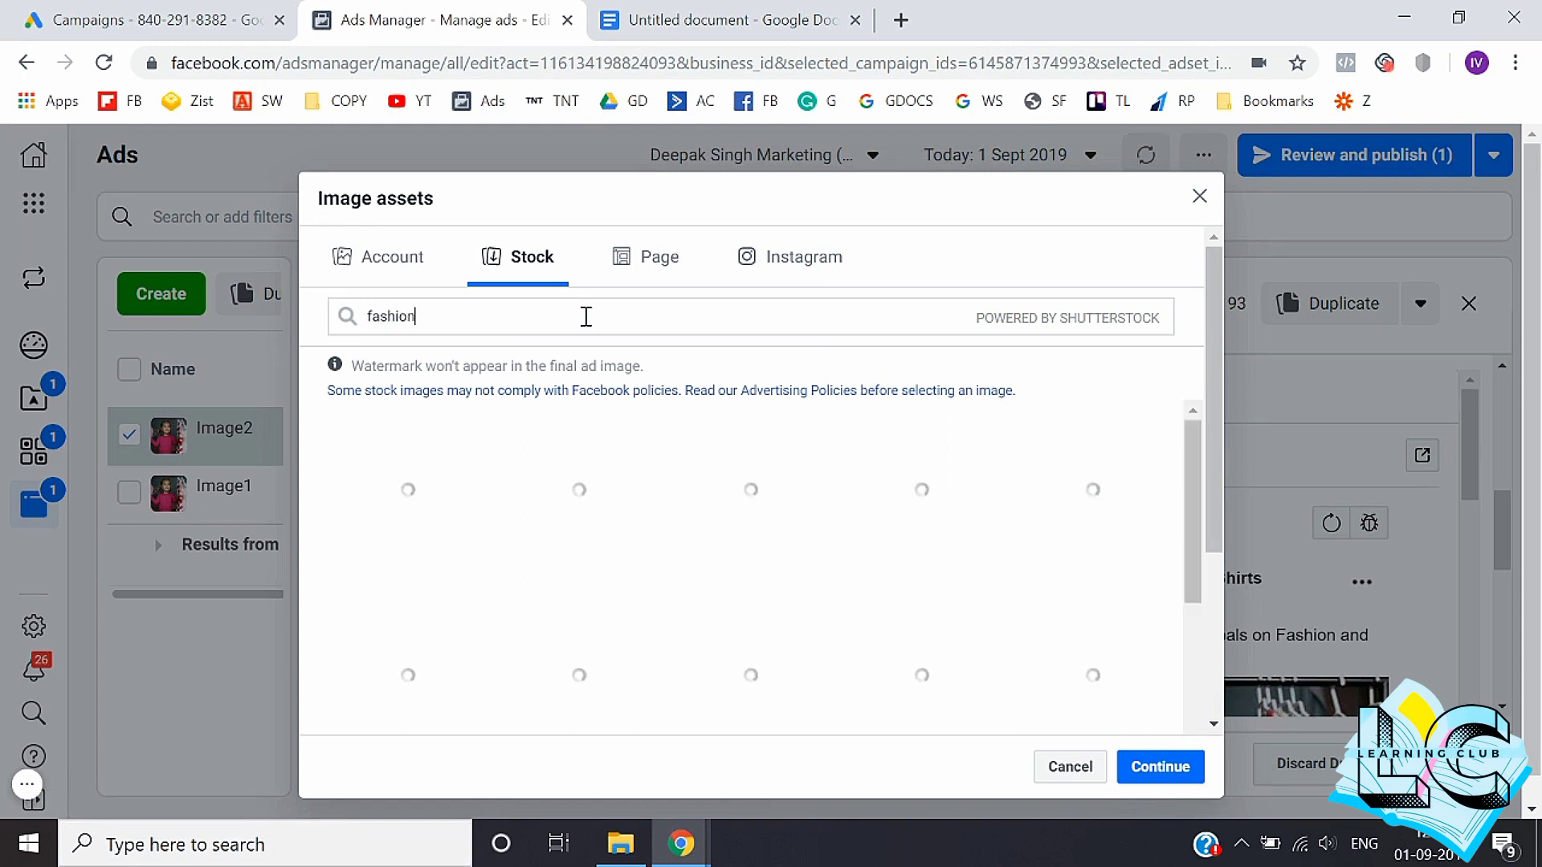
{"action": "double_click", "coordinate": [586, 316]}
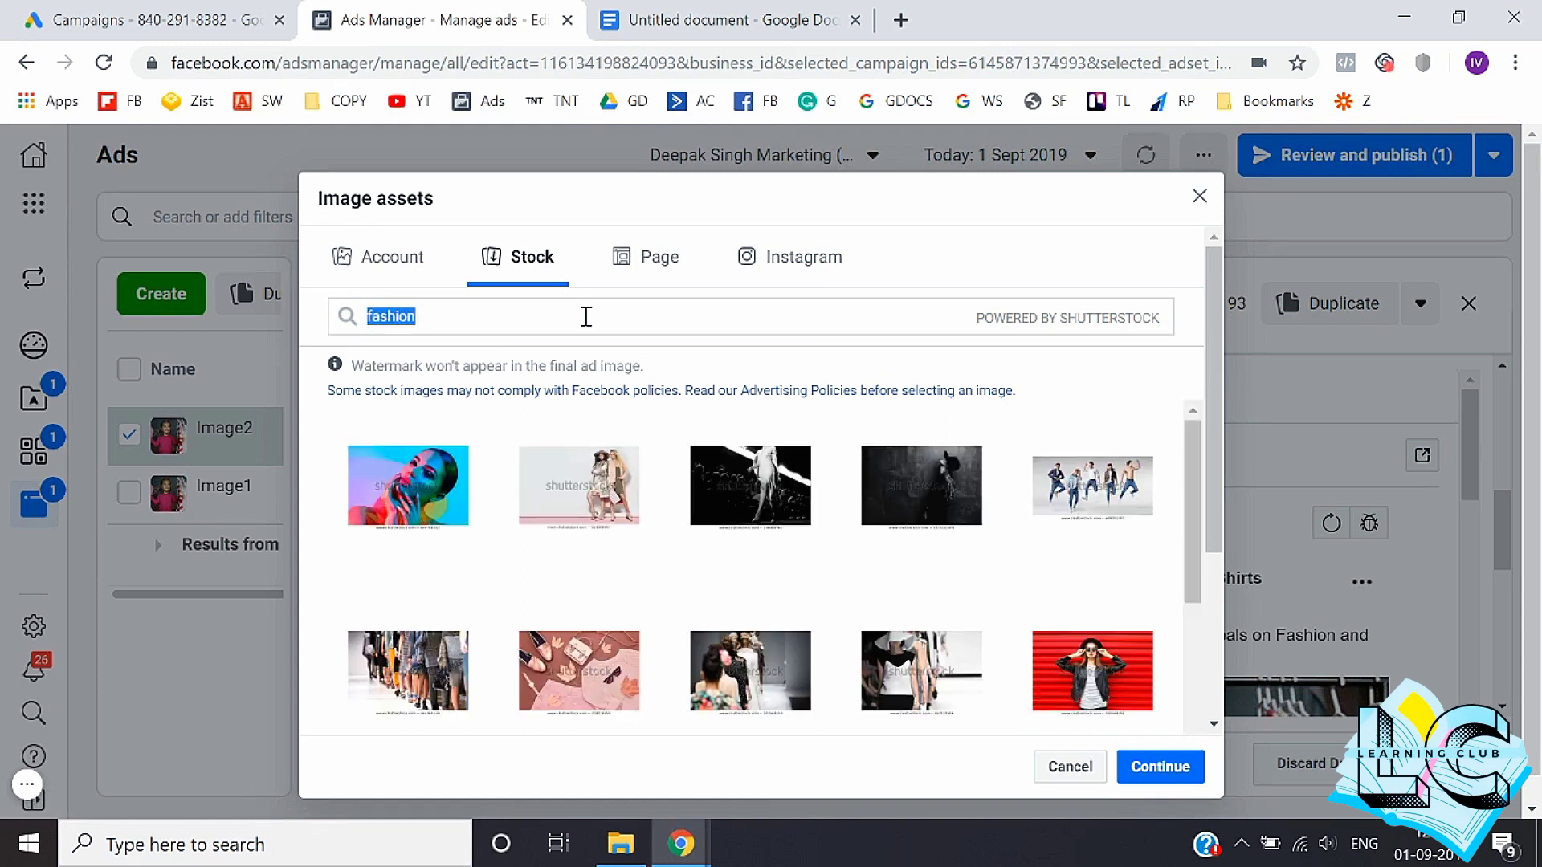
{"action": "left_click", "coordinate": [1121, 511]}
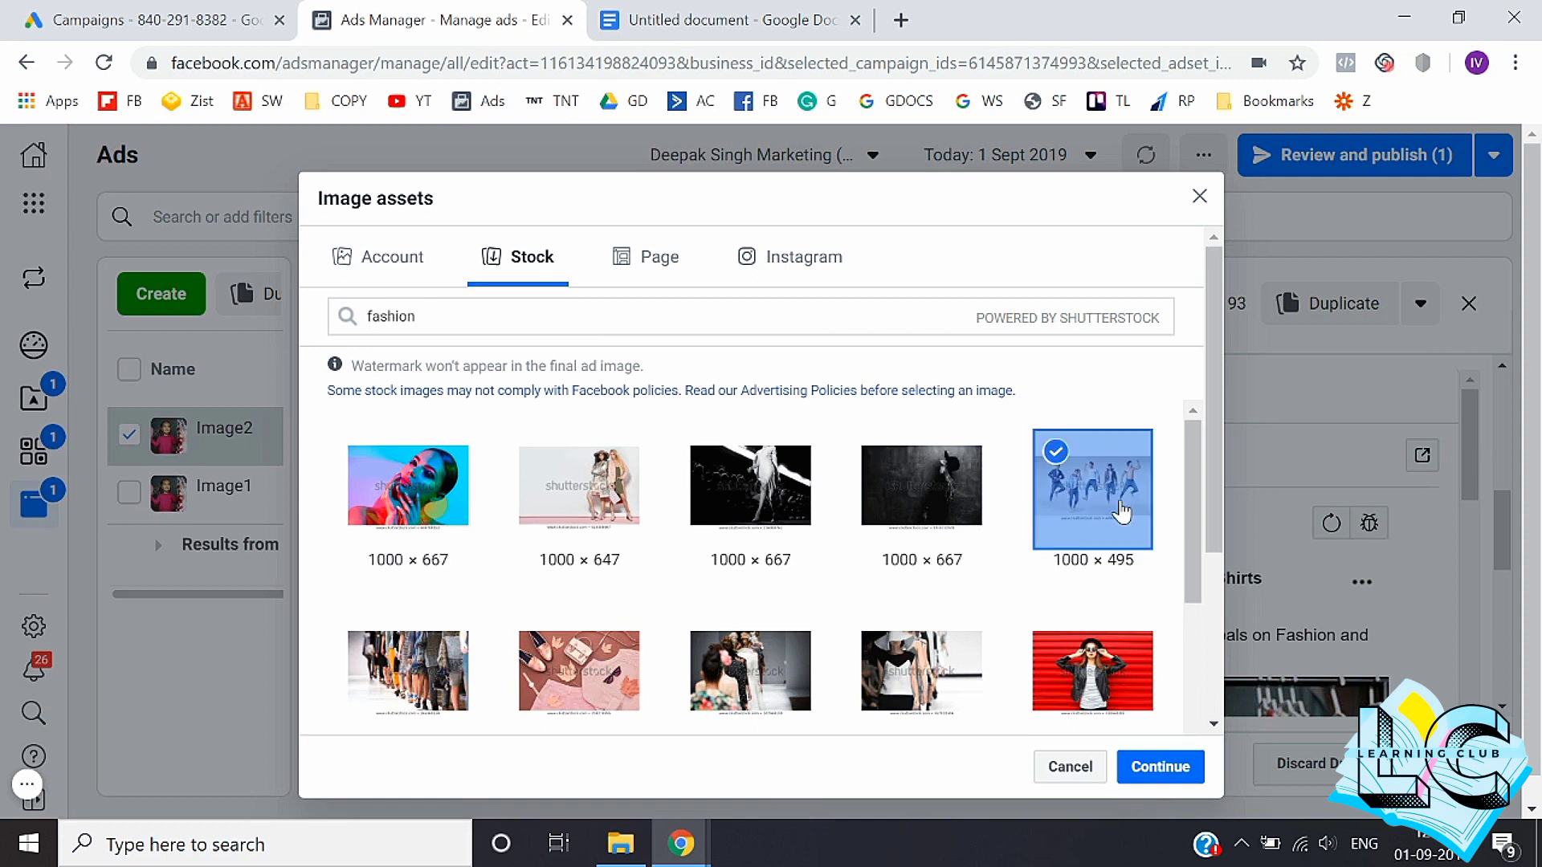
{"action": "left_click", "coordinate": [1170, 771]}
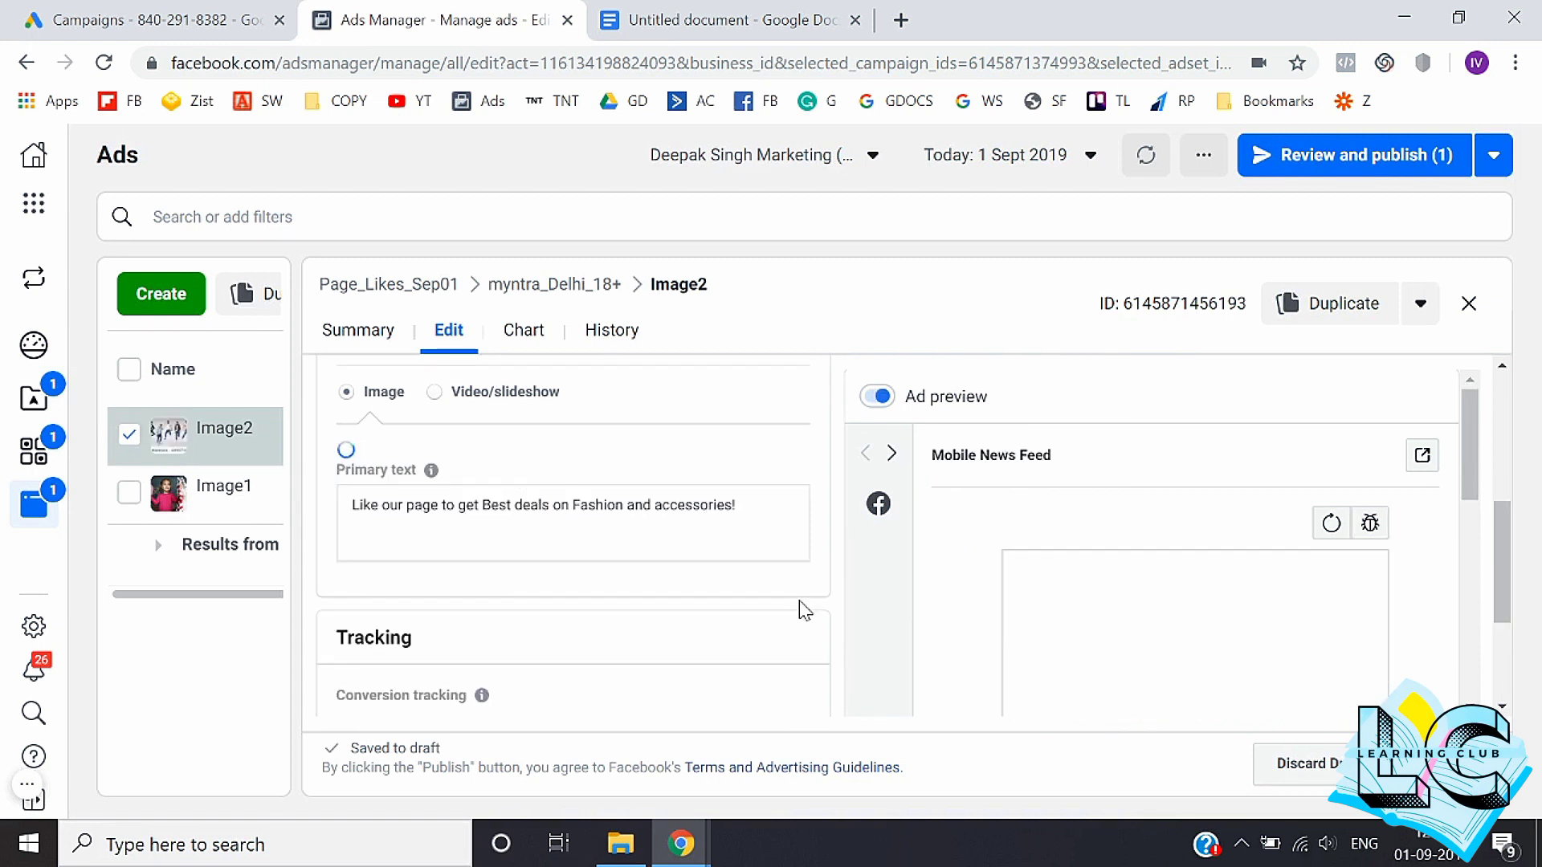
Step: Check Image2's preview and primary text, publish the ad and close its editor
{"action": "scroll", "coordinate": [799, 610], "scroll_direction": "down", "scroll_amount": 3}
{"action": "scroll", "coordinate": [1067, 647], "scroll_direction": "down", "scroll_amount": 3}
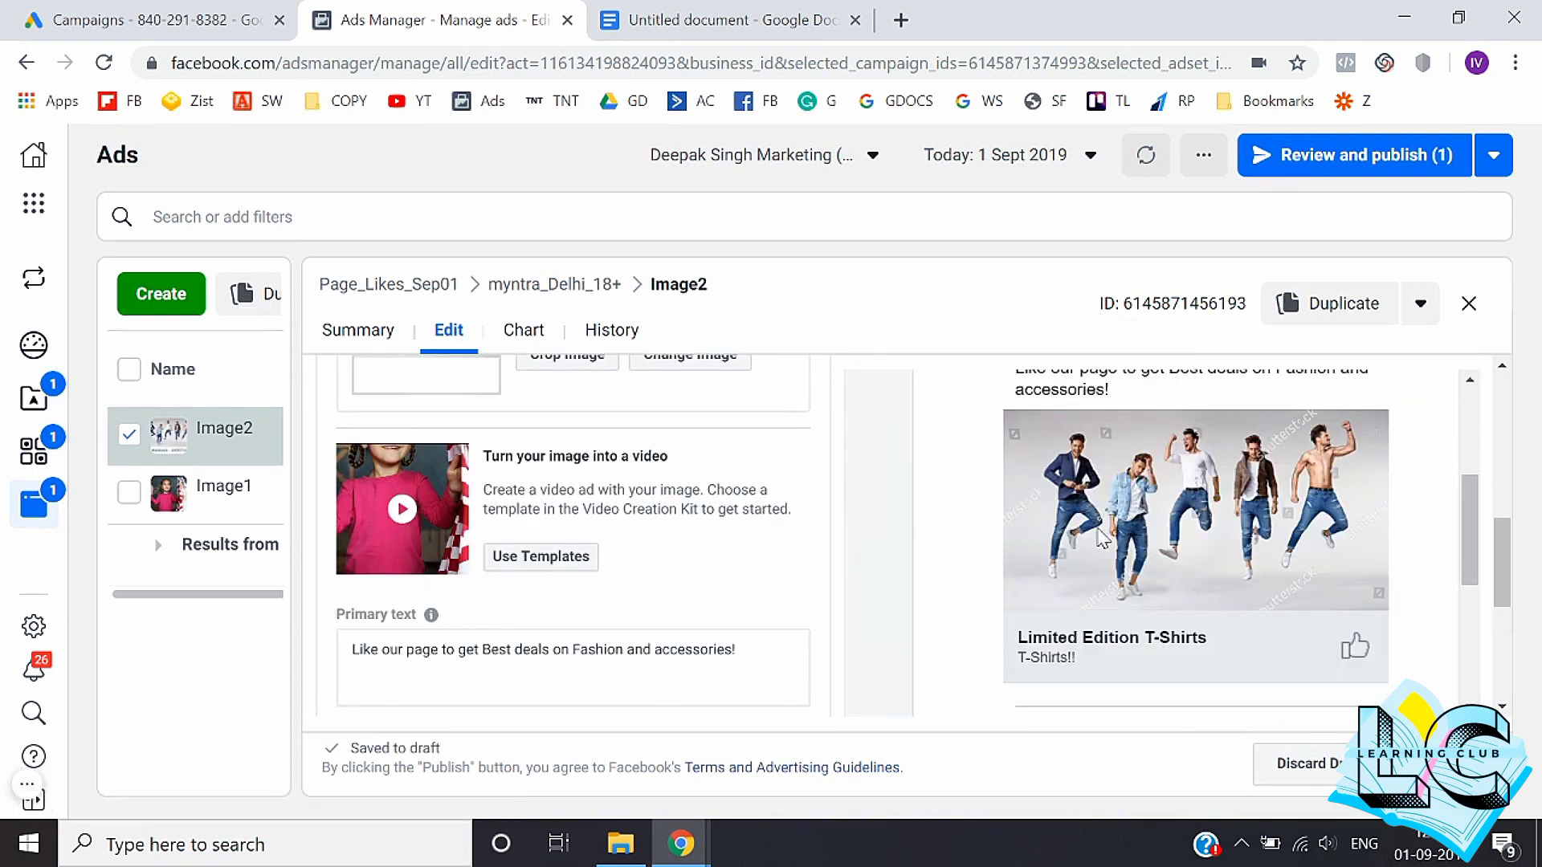
{"action": "scroll", "coordinate": [775, 574], "scroll_direction": "down", "scroll_amount": 3}
{"action": "scroll", "coordinate": [779, 577], "scroll_direction": "up", "scroll_amount": 2}
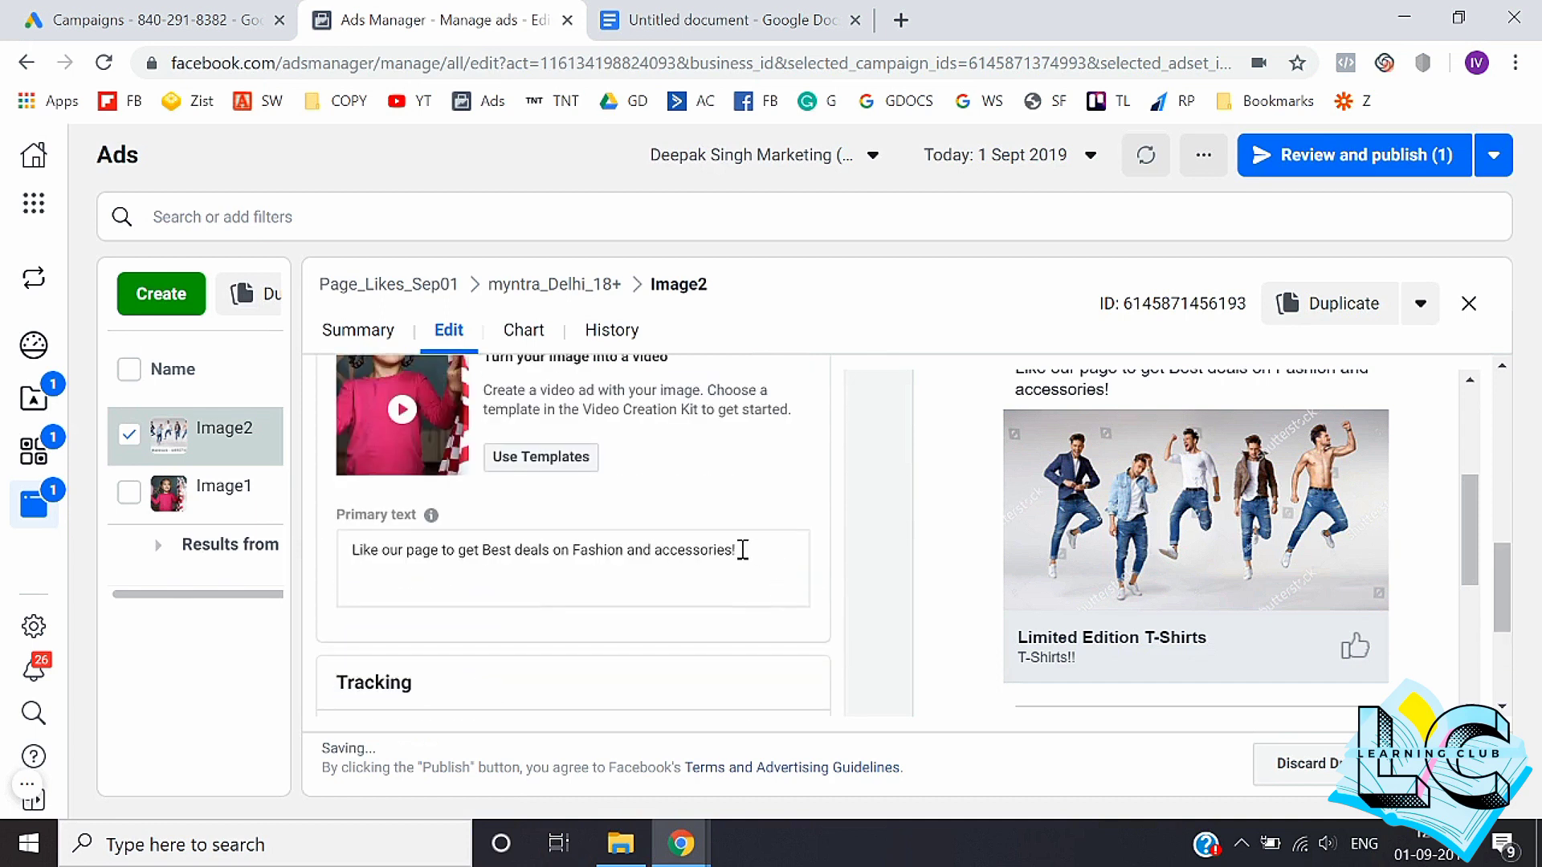
{"action": "left_click", "coordinate": [743, 550]}
{"action": "key", "text": "ctrl+a"}
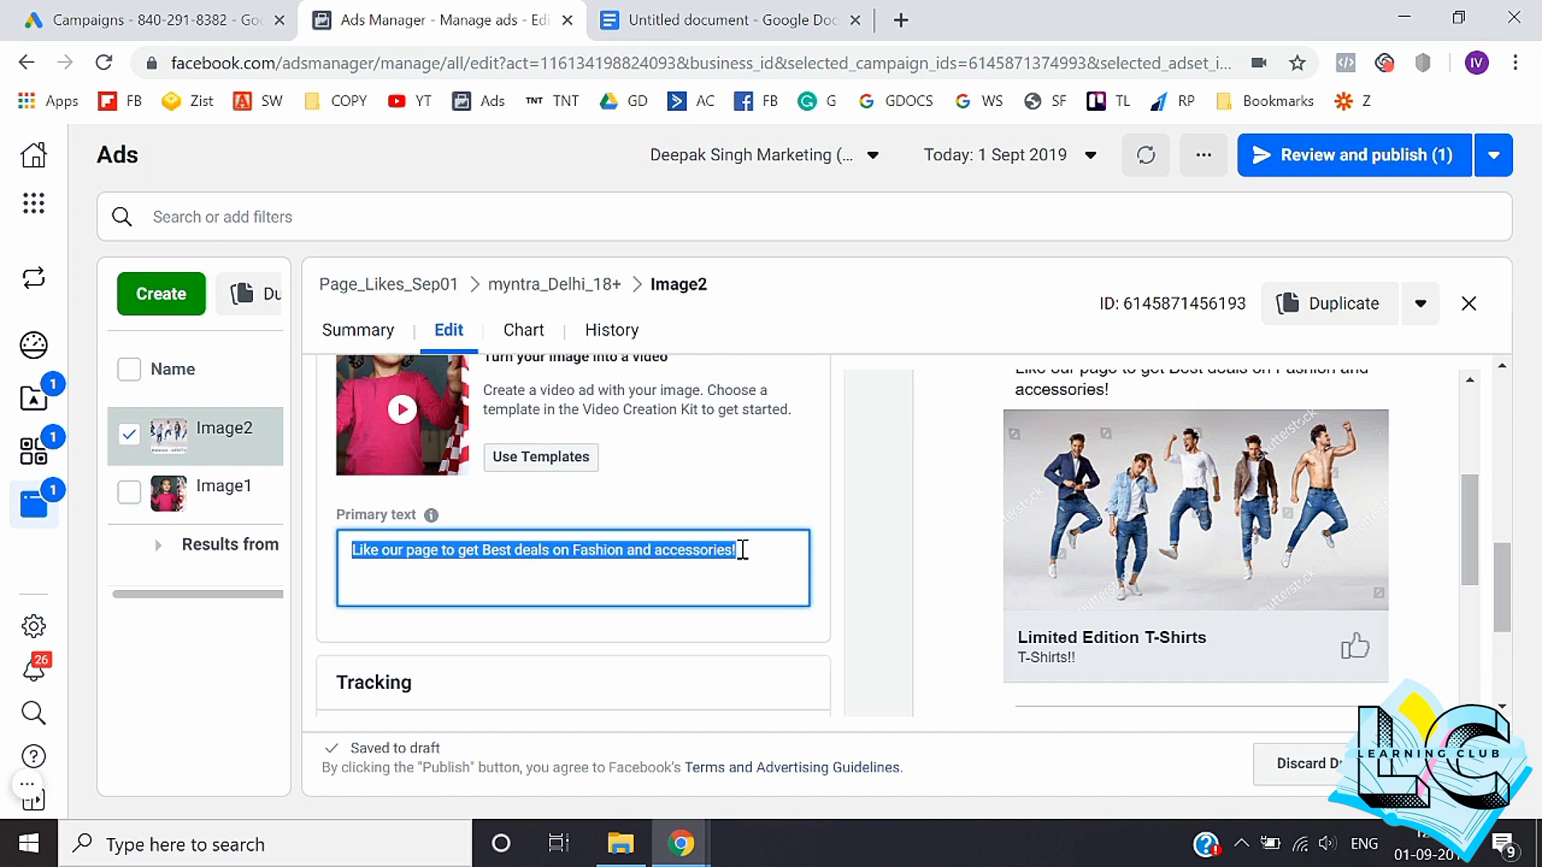
{"action": "left_click", "coordinate": [921, 669]}
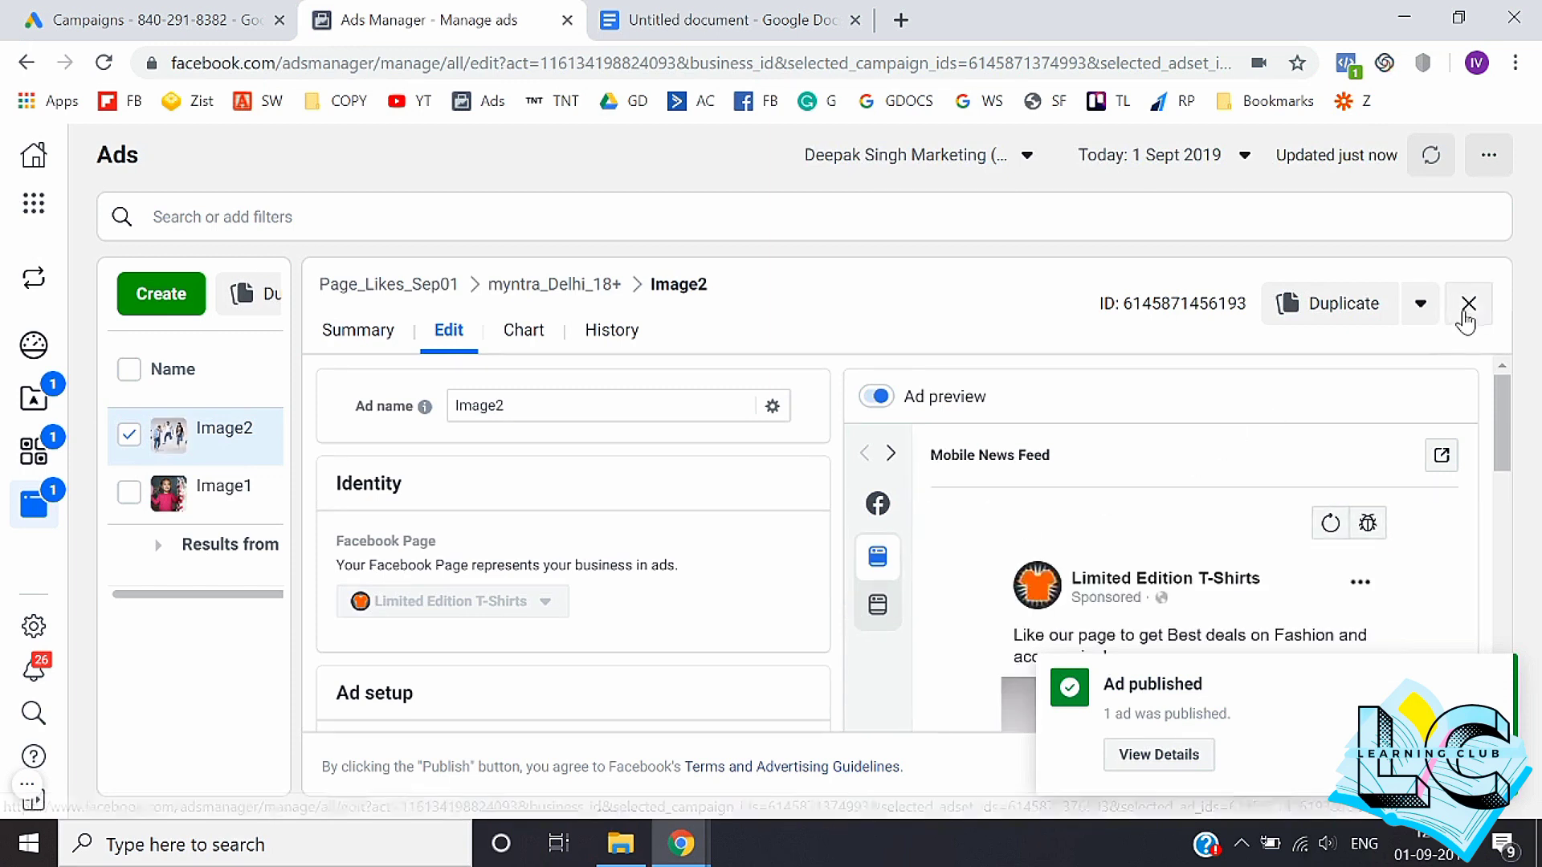
{"action": "left_click", "coordinate": [1469, 320]}
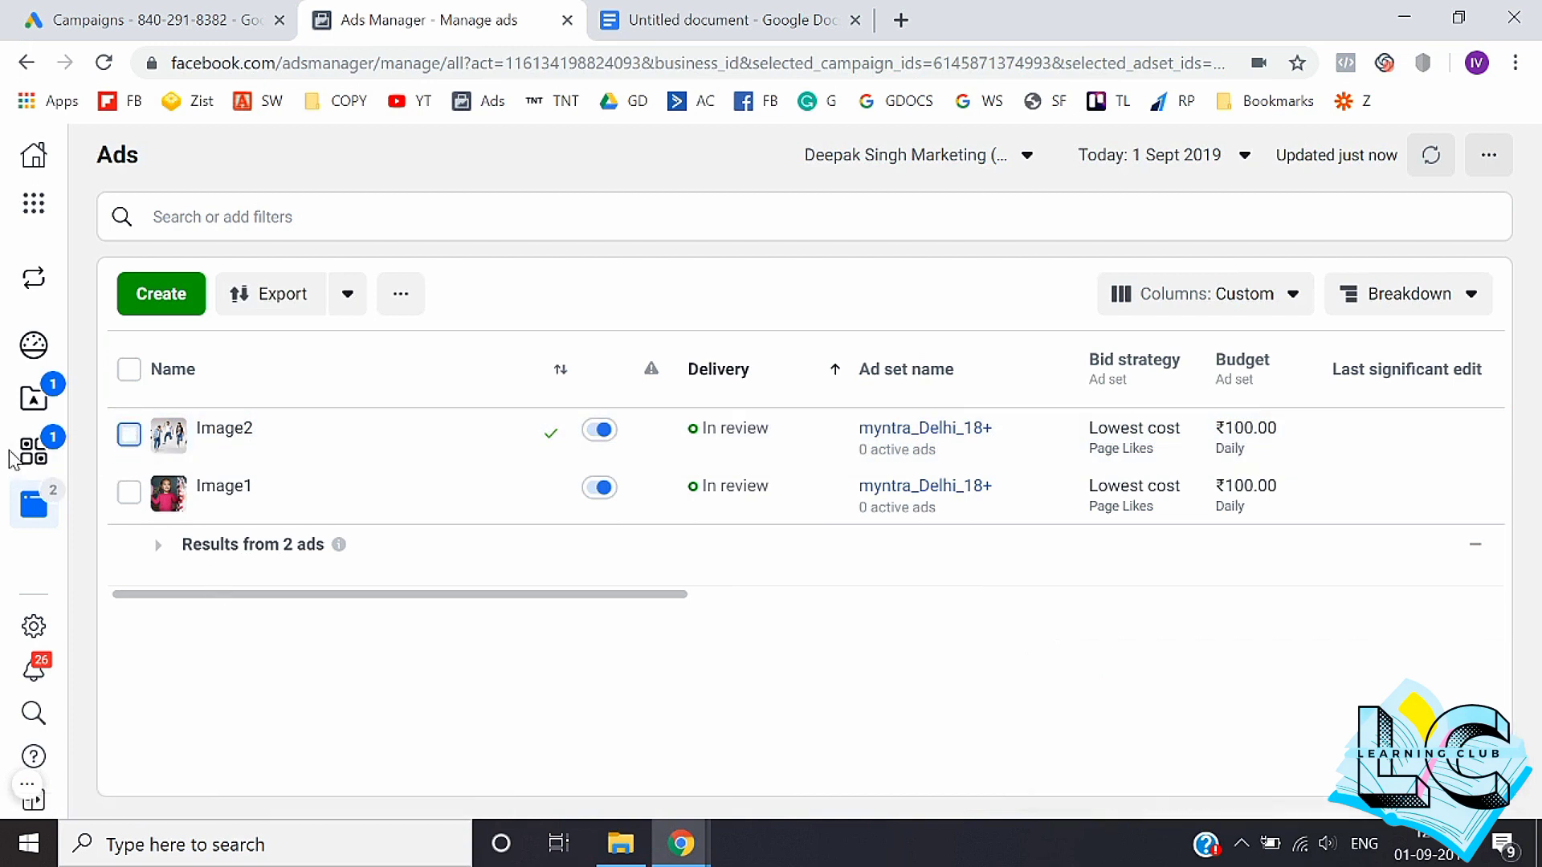
Step: Review the ads under the myntra_Delhi_18+ ad set at both ad set and ad level, and collapse the ad set
{"action": "left_click", "coordinate": [39, 454]}
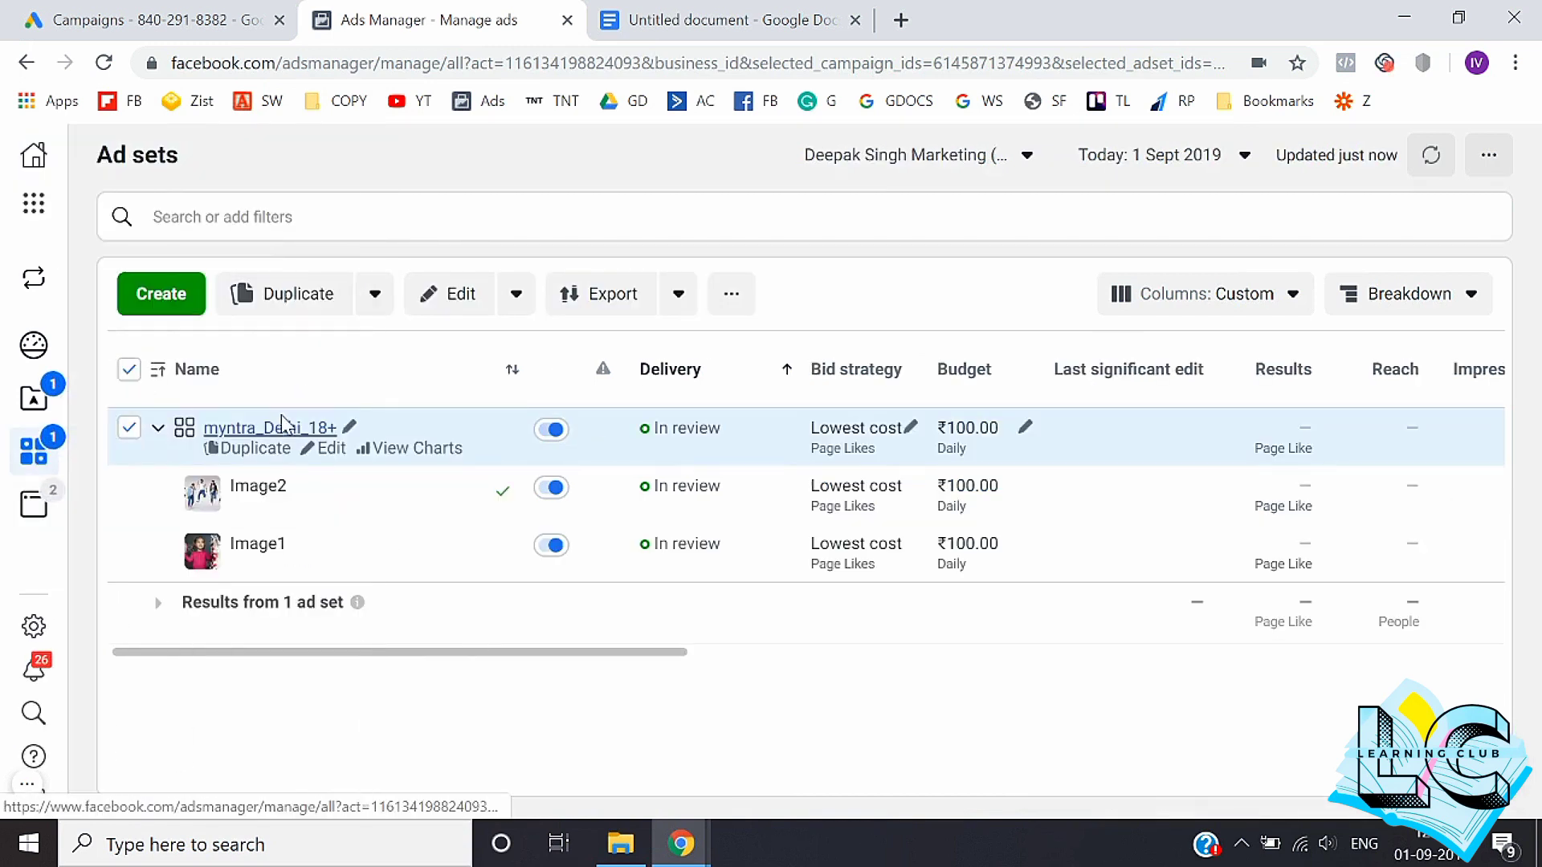
{"action": "left_click", "coordinate": [277, 434]}
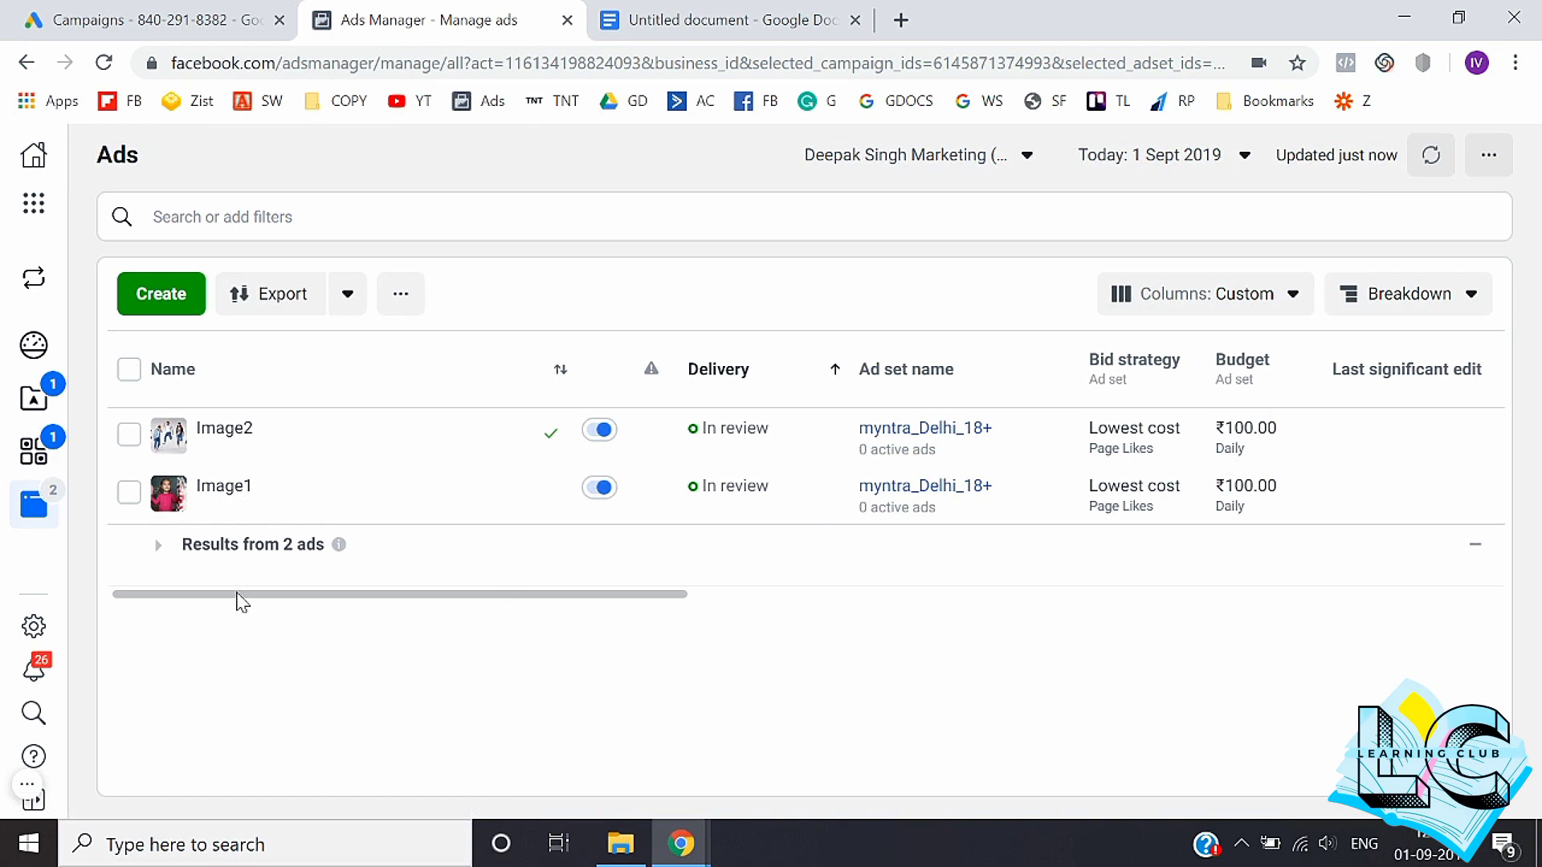
{"action": "mouse_move", "coordinate": [16, 492]}
{"action": "left_click", "coordinate": [30, 456]}
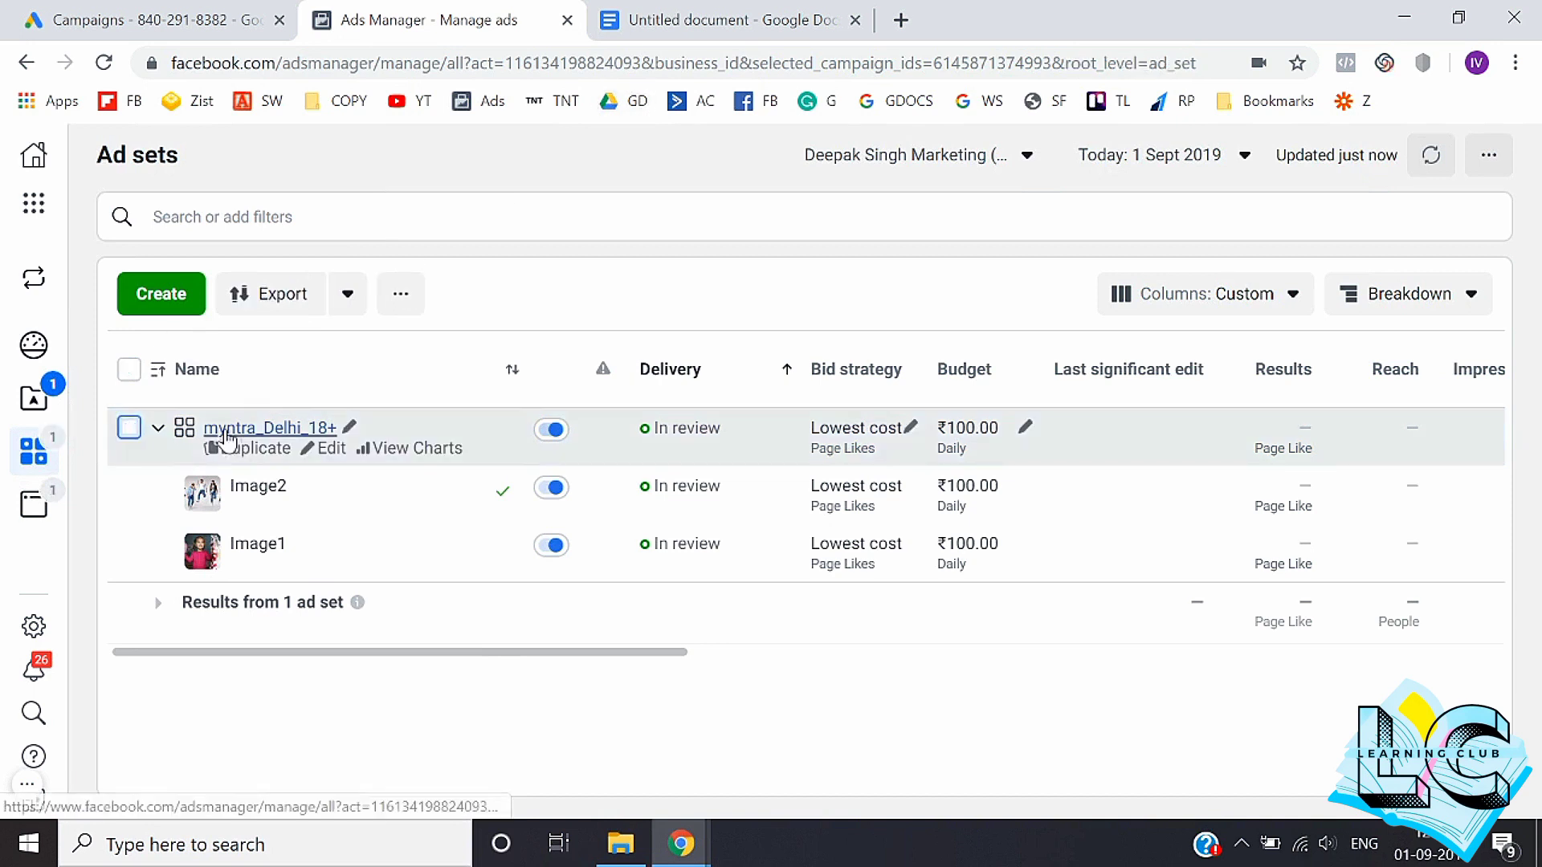
{"action": "left_click", "coordinate": [229, 430]}
{"action": "left_click", "coordinate": [27, 62]}
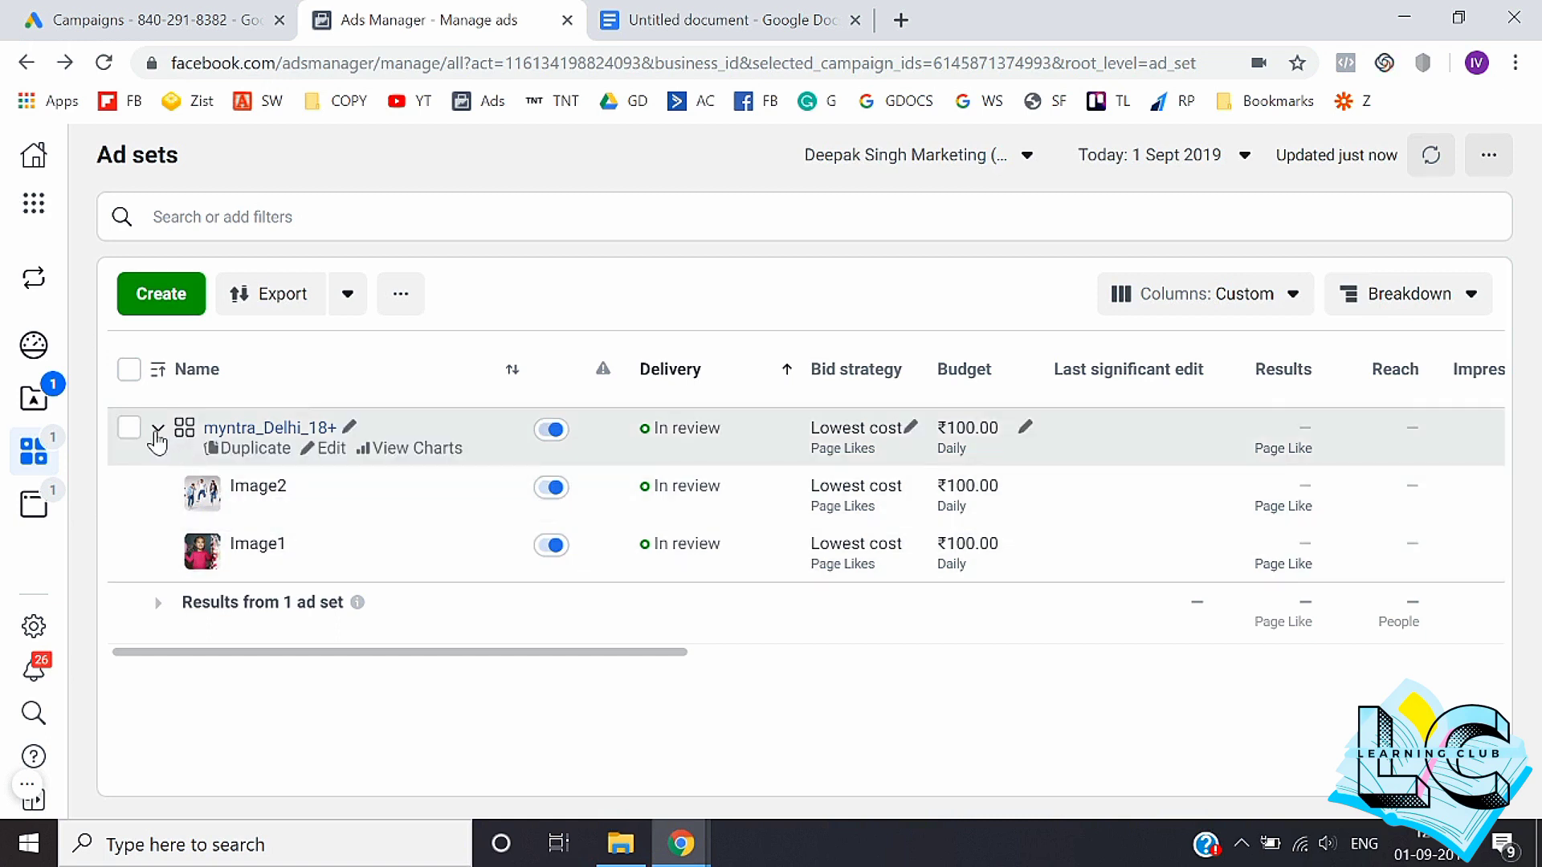
{"action": "left_click", "coordinate": [157, 428]}
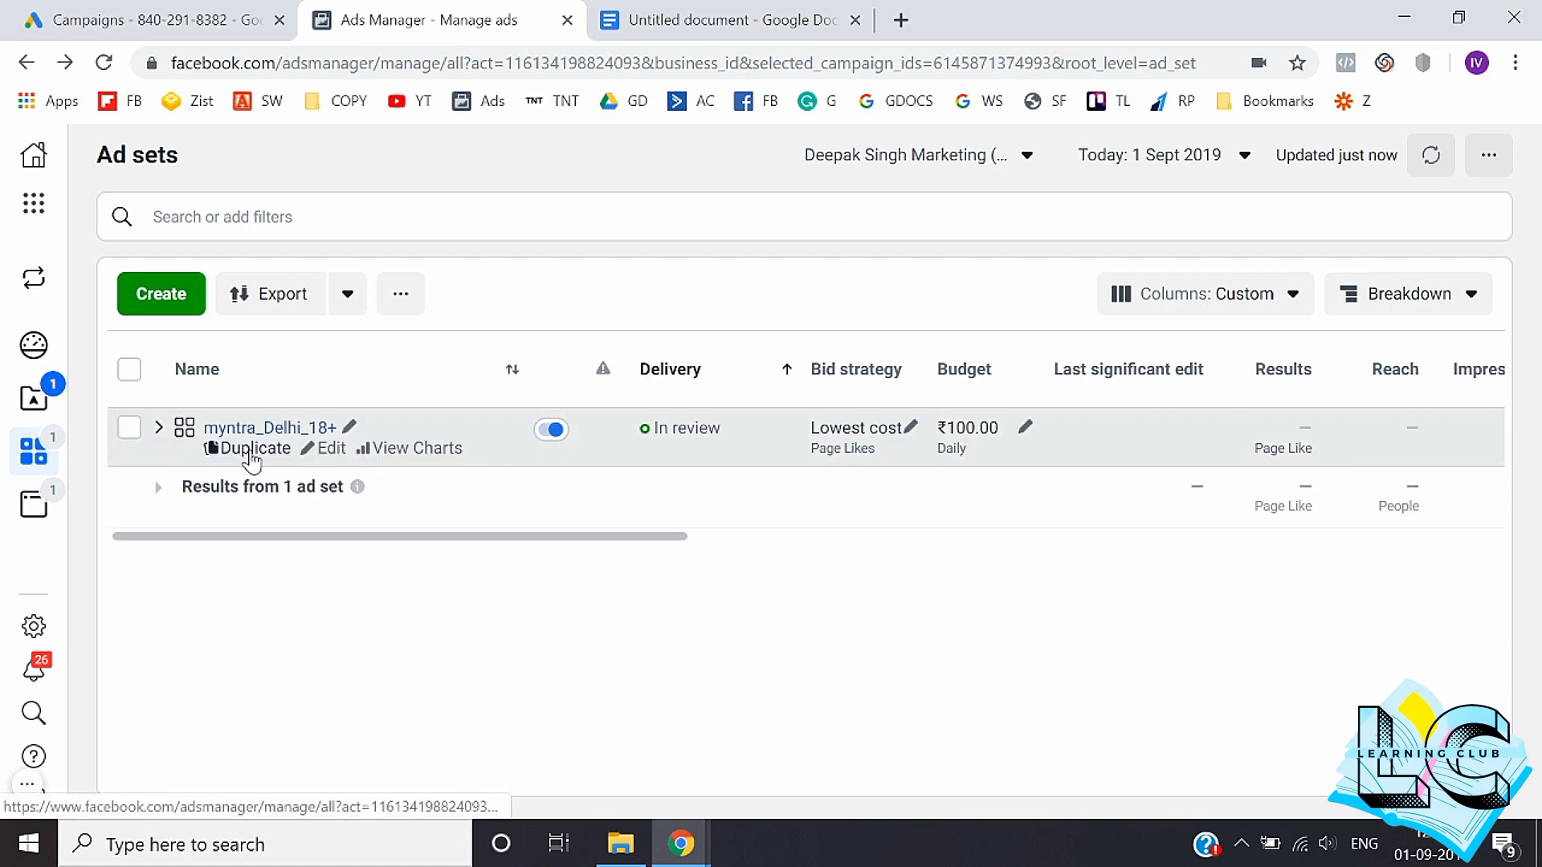
Step: Duplicate the myntra_Delhi_18+ ad set of Page_Likes_Sep01 once into the original campaign
{"action": "left_click", "coordinate": [36, 398]}
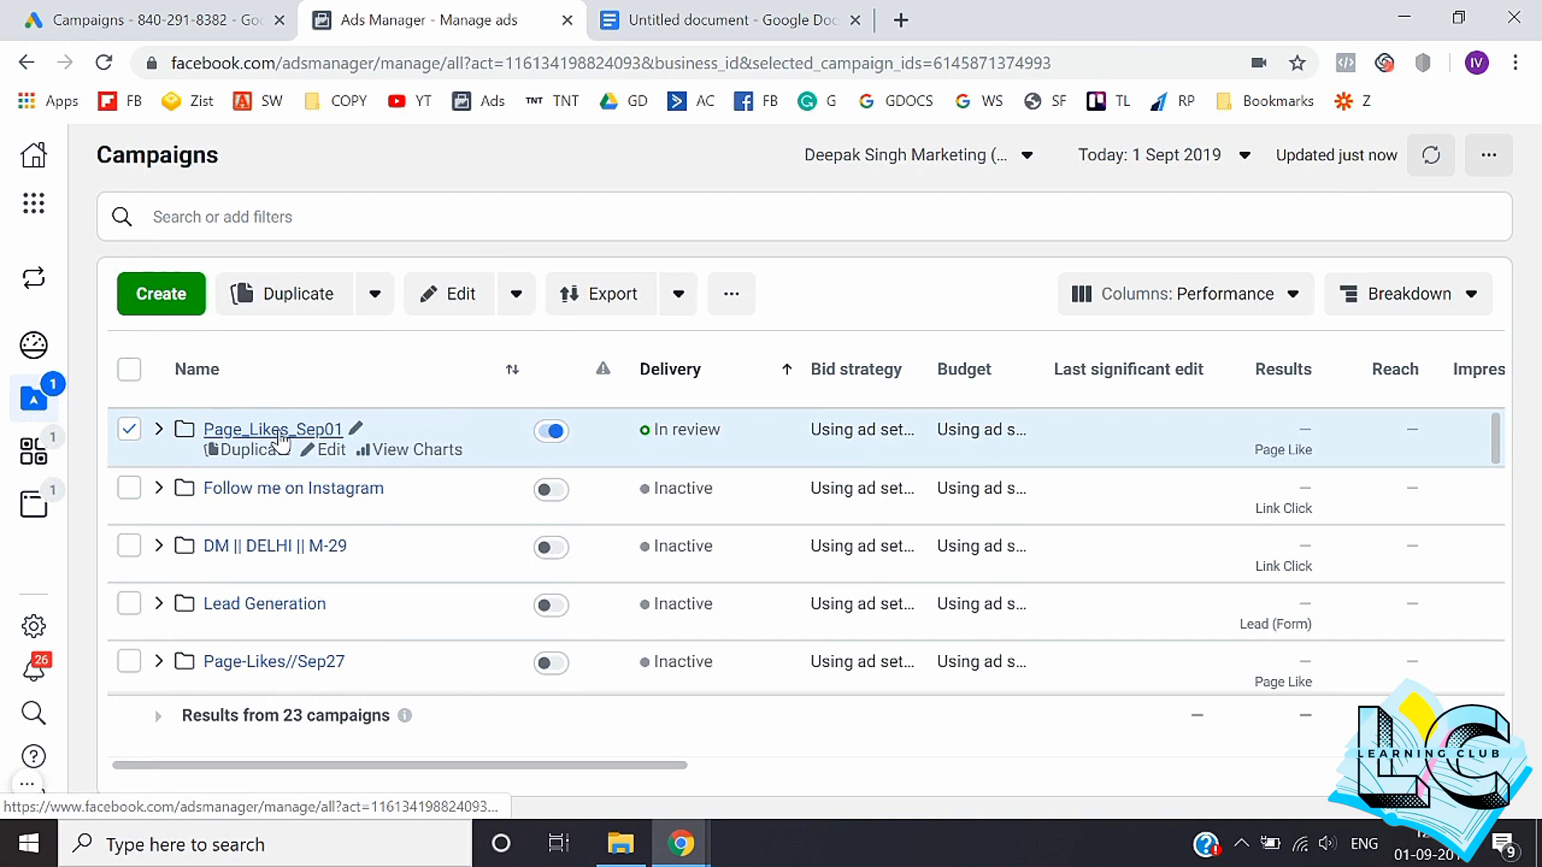
{"action": "left_click", "coordinate": [279, 432]}
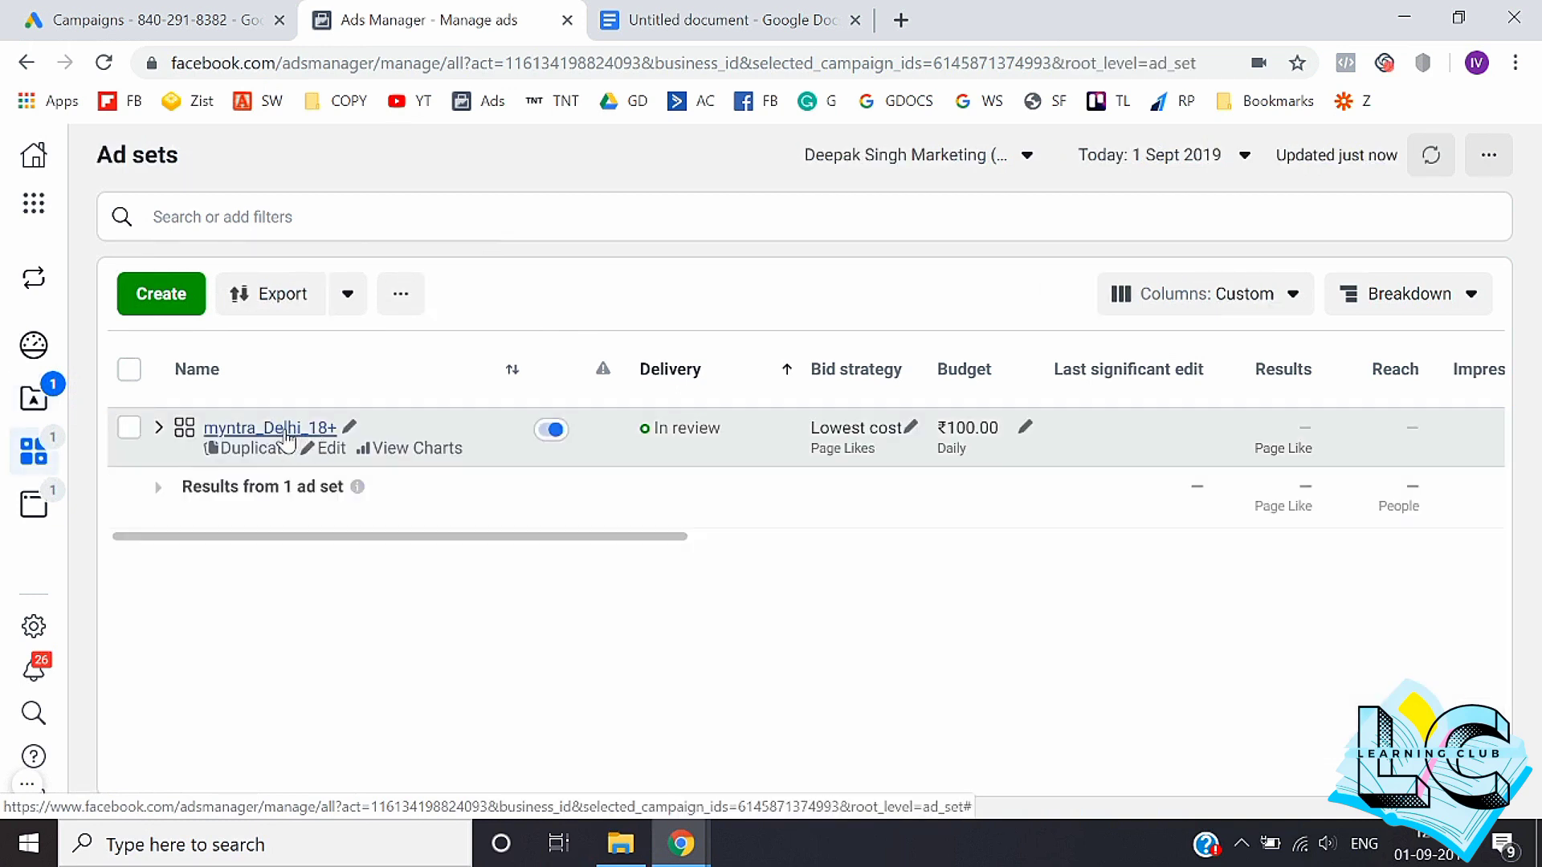
{"action": "left_click", "coordinate": [268, 448]}
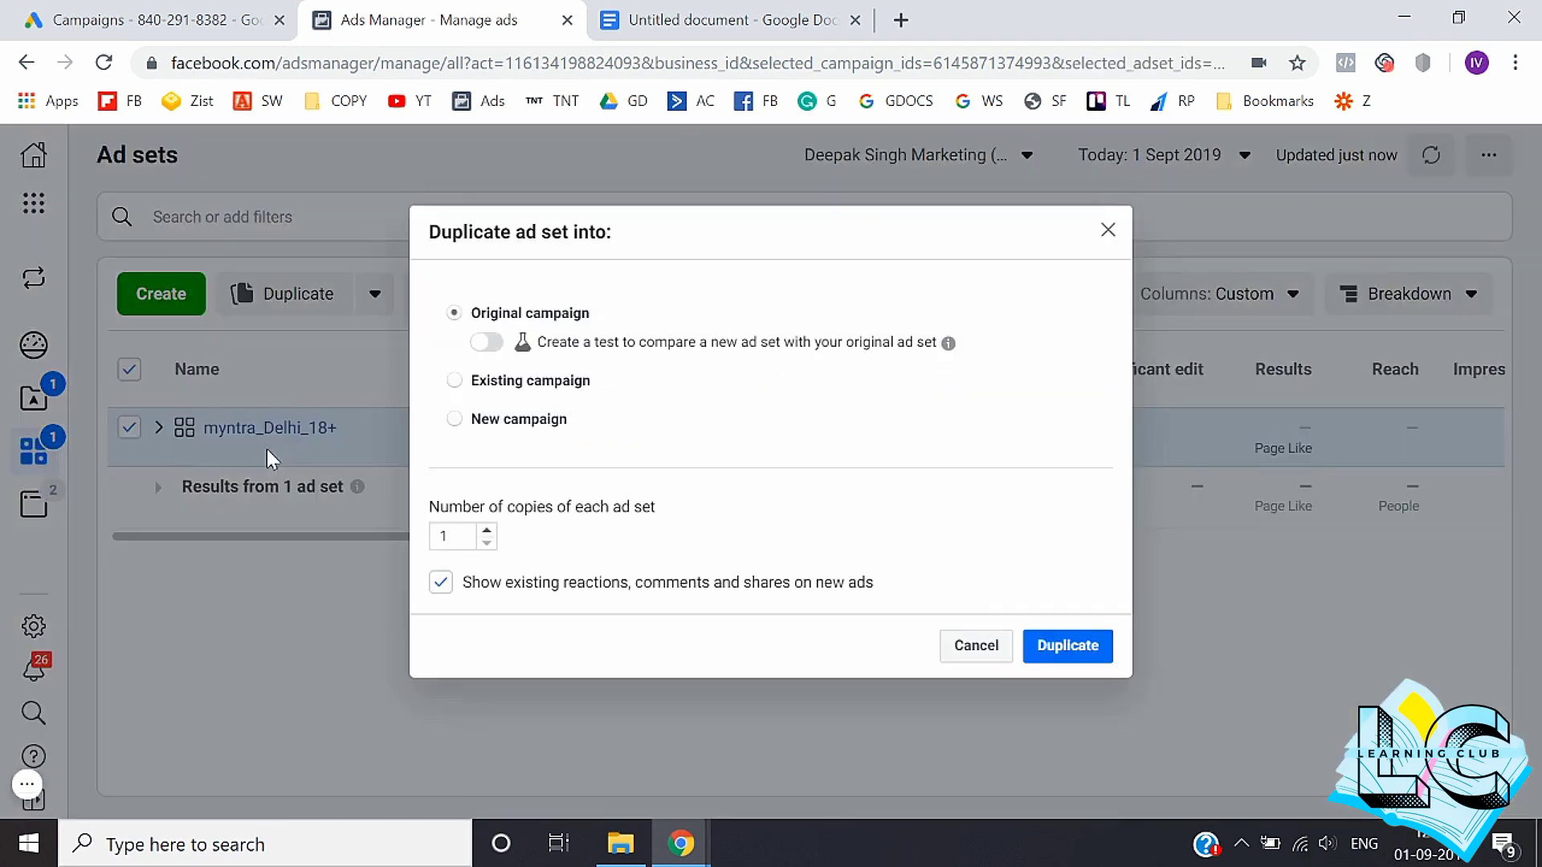
{"action": "left_click", "coordinate": [1071, 651]}
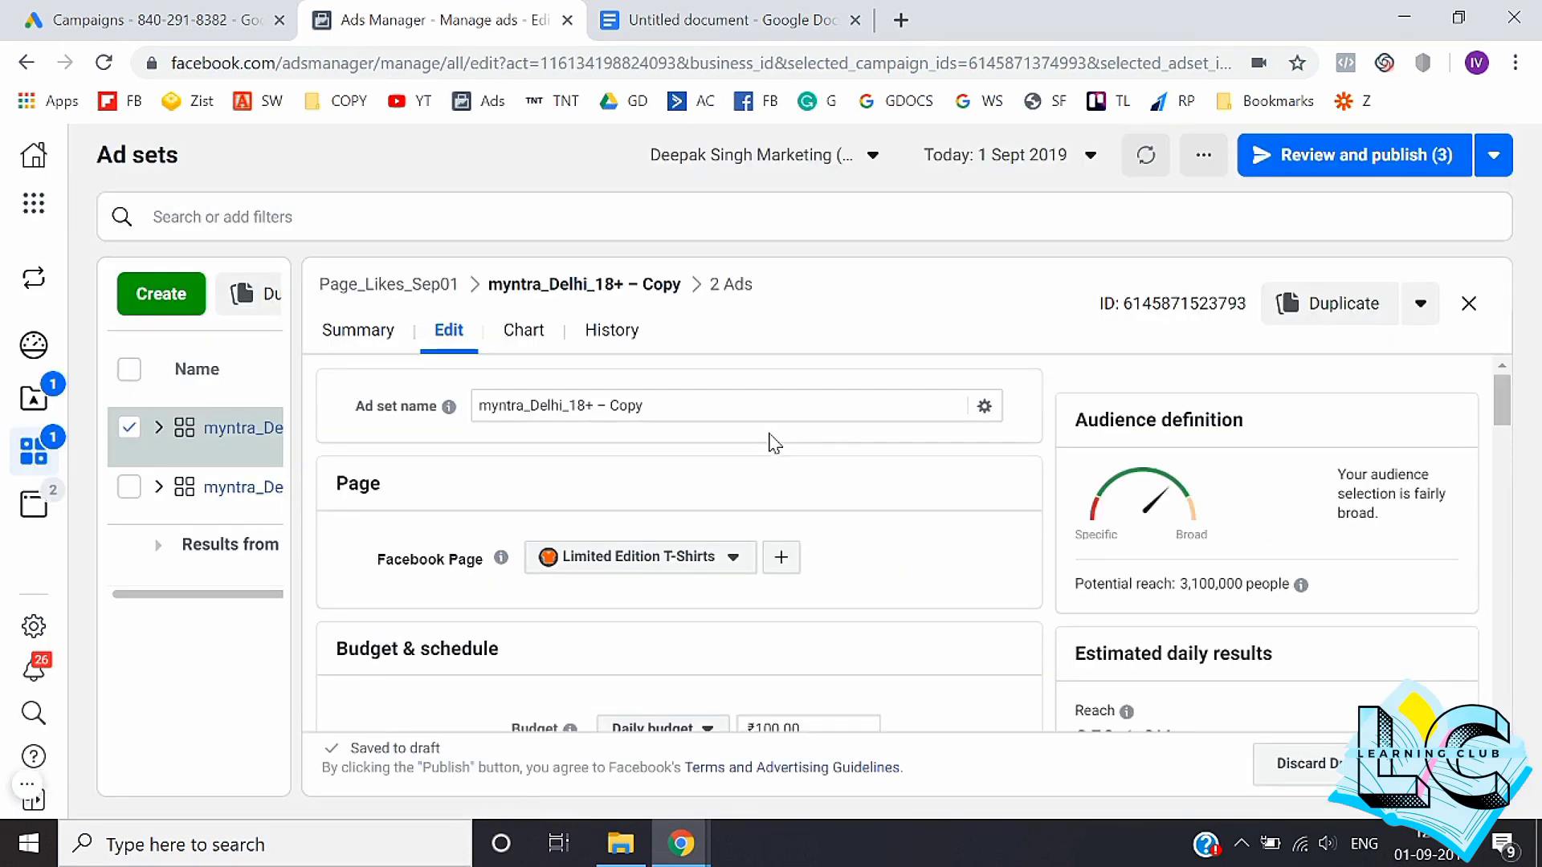
Step: Switch the myntra_Delhi_18+ – Copy ad set from its saved audience to a newly created one and check the targeting options
{"action": "scroll", "coordinate": [775, 444], "scroll_direction": "down", "scroll_amount": 15}
{"action": "scroll", "coordinate": [773, 441], "scroll_direction": "up", "scroll_amount": 1}
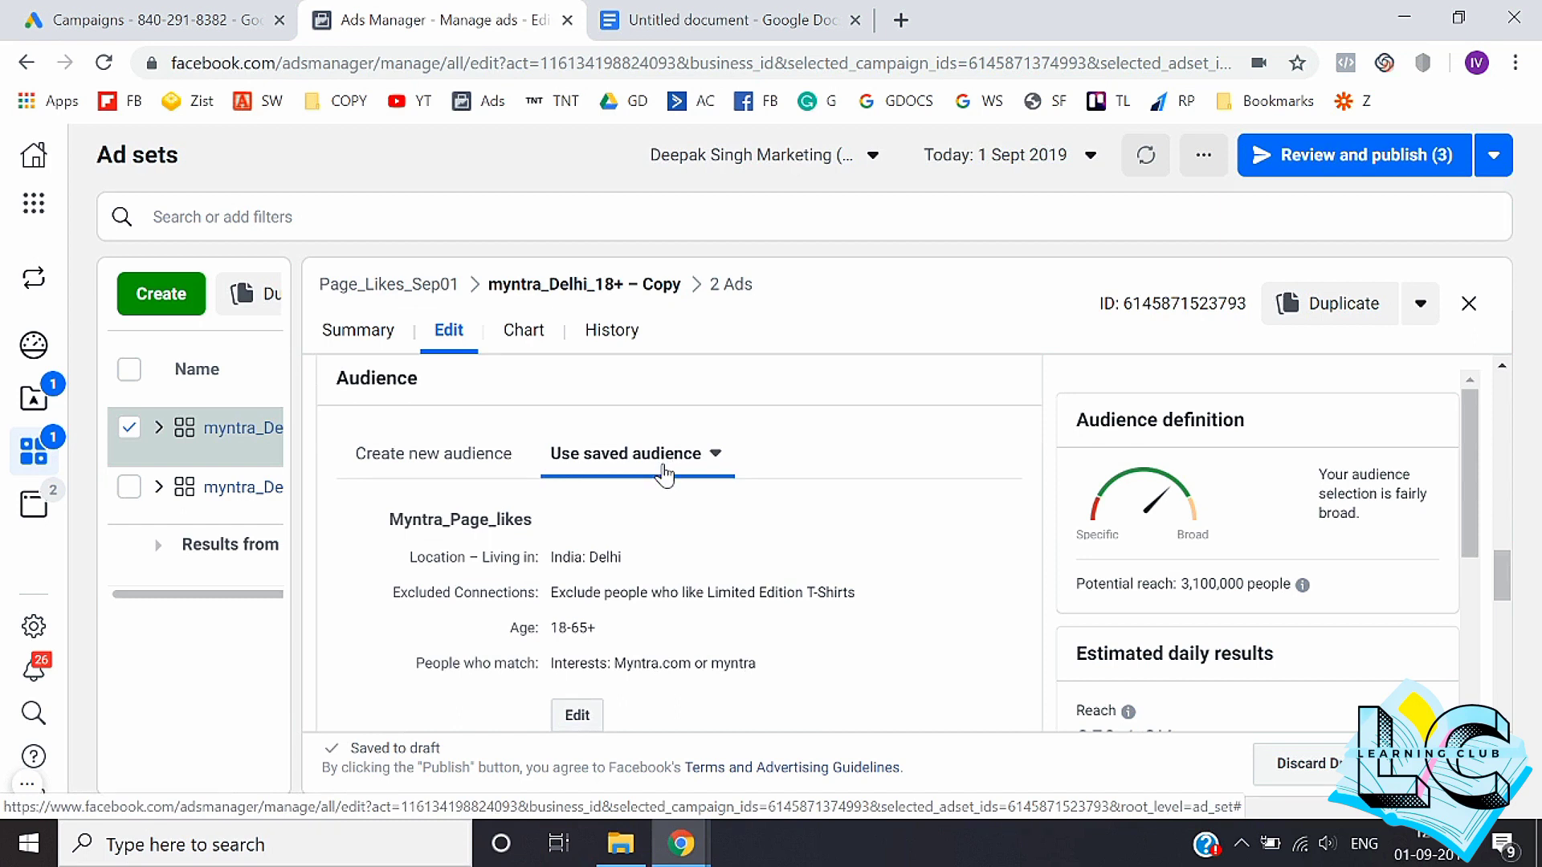
{"action": "left_click", "coordinate": [423, 479]}
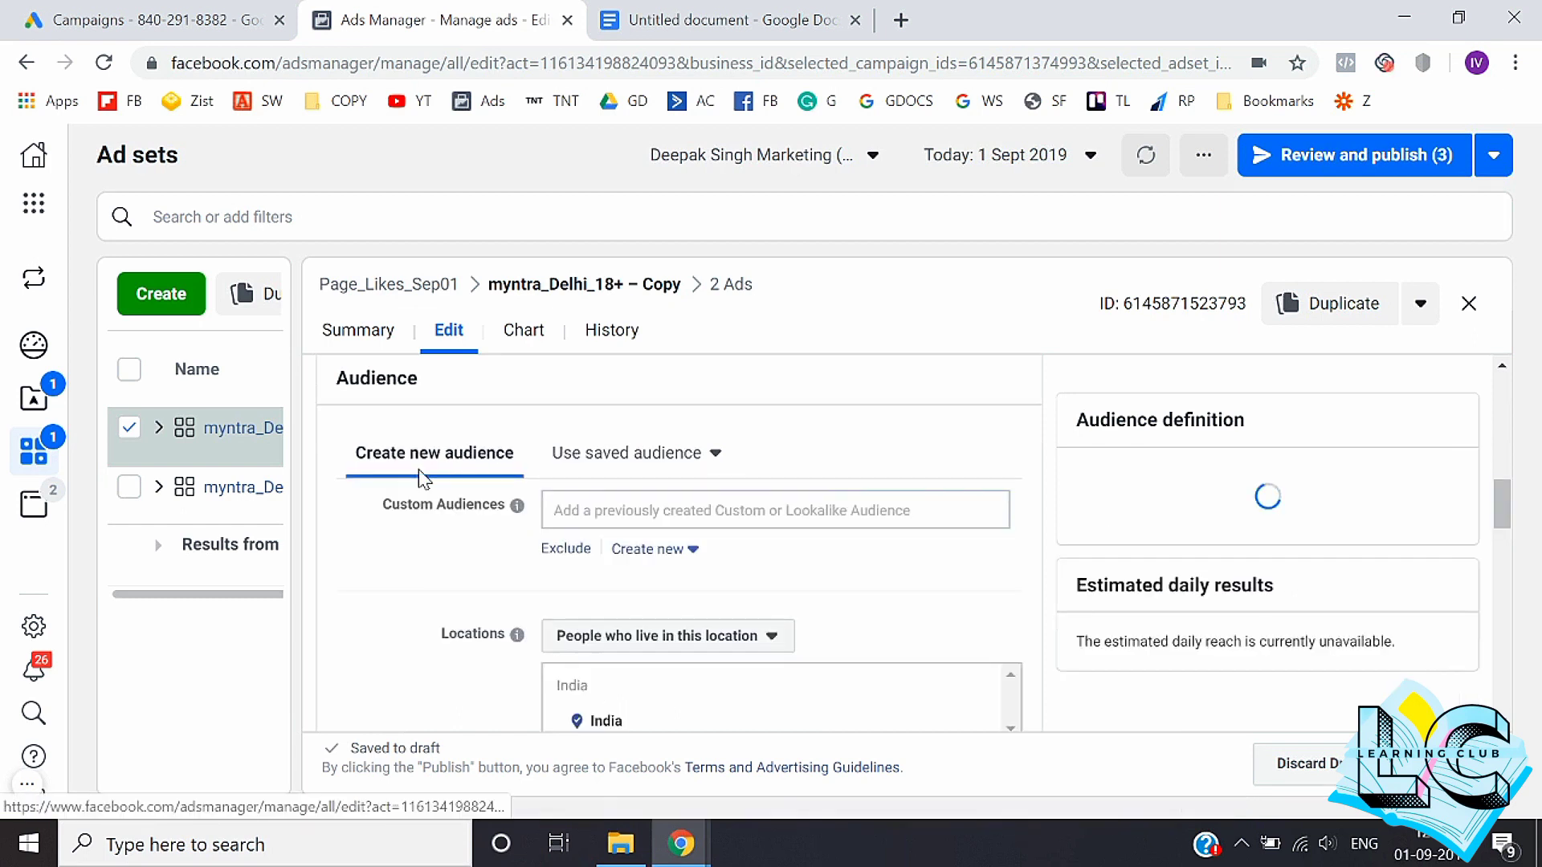
{"action": "scroll", "coordinate": [424, 638], "scroll_direction": "down", "scroll_amount": 4}
{"action": "scroll", "coordinate": [425, 645], "scroll_direction": "down", "scroll_amount": 4}
{"action": "scroll", "coordinate": [420, 637], "scroll_direction": "up", "scroll_amount": 2}
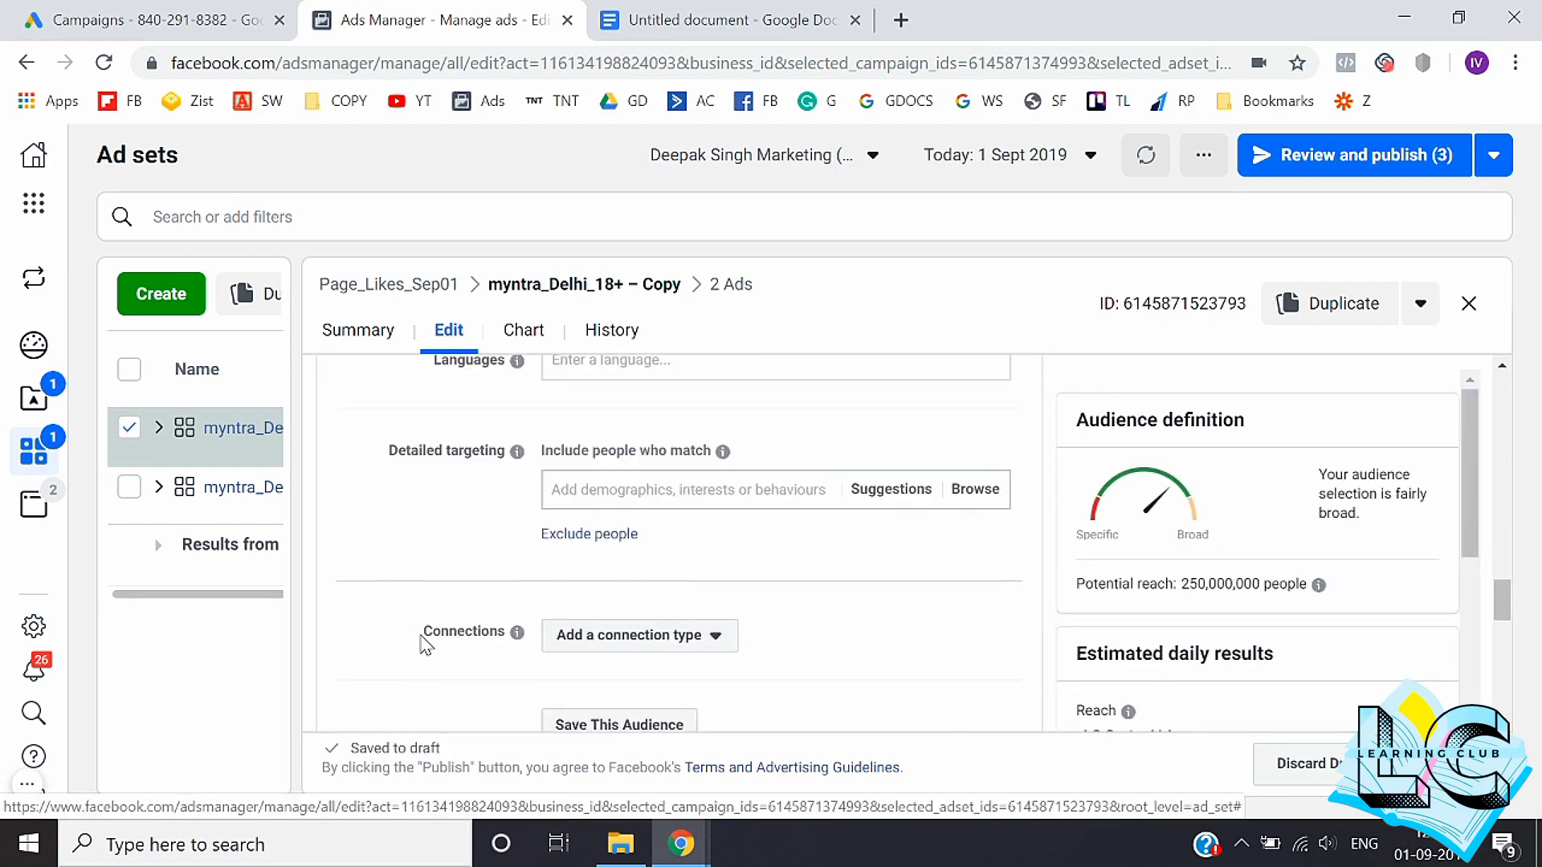
Step: Set the new audience's location to Delhi and dismiss the location change notice
{"action": "scroll", "coordinate": [518, 562], "scroll_direction": "up", "scroll_amount": 3}
{"action": "scroll", "coordinate": [408, 554], "scroll_direction": "up", "scroll_amount": 1}
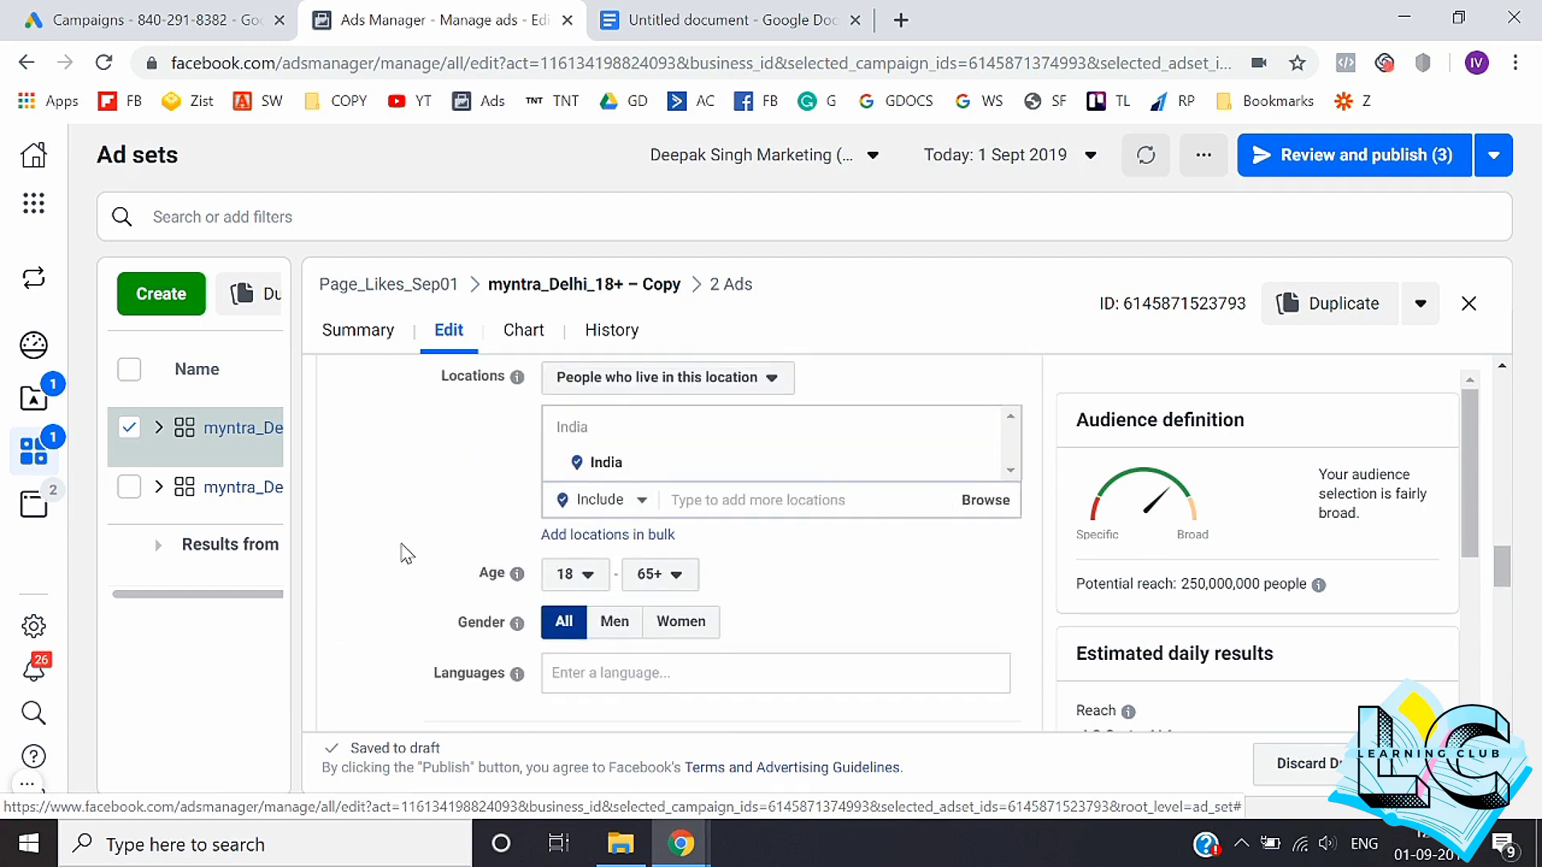
{"action": "left_click", "coordinate": [714, 512]}
{"action": "type", "text": "delhi"}
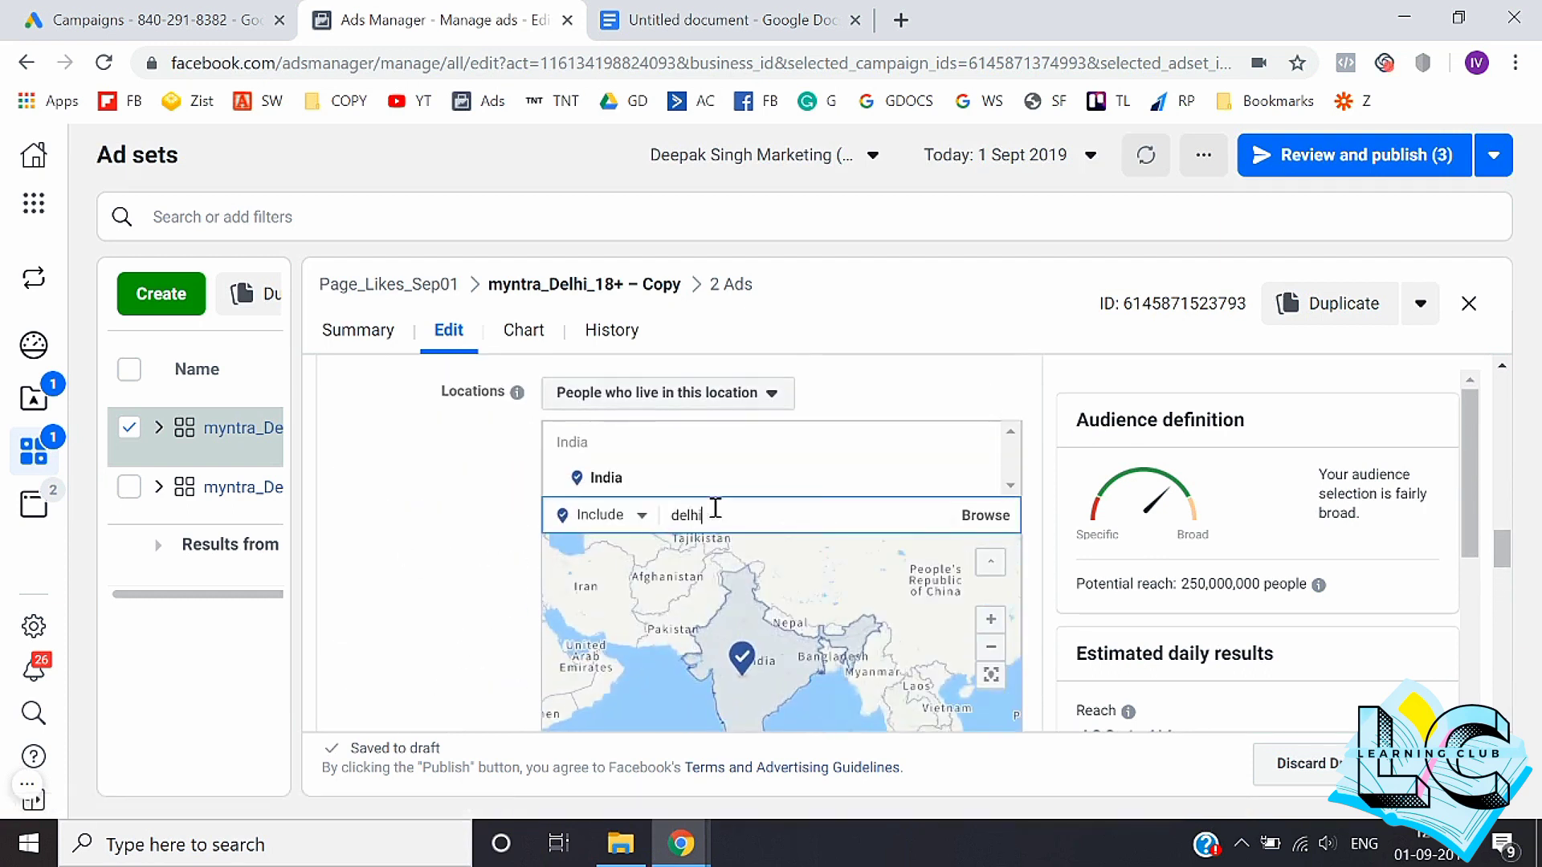
{"action": "left_click", "coordinate": [737, 554]}
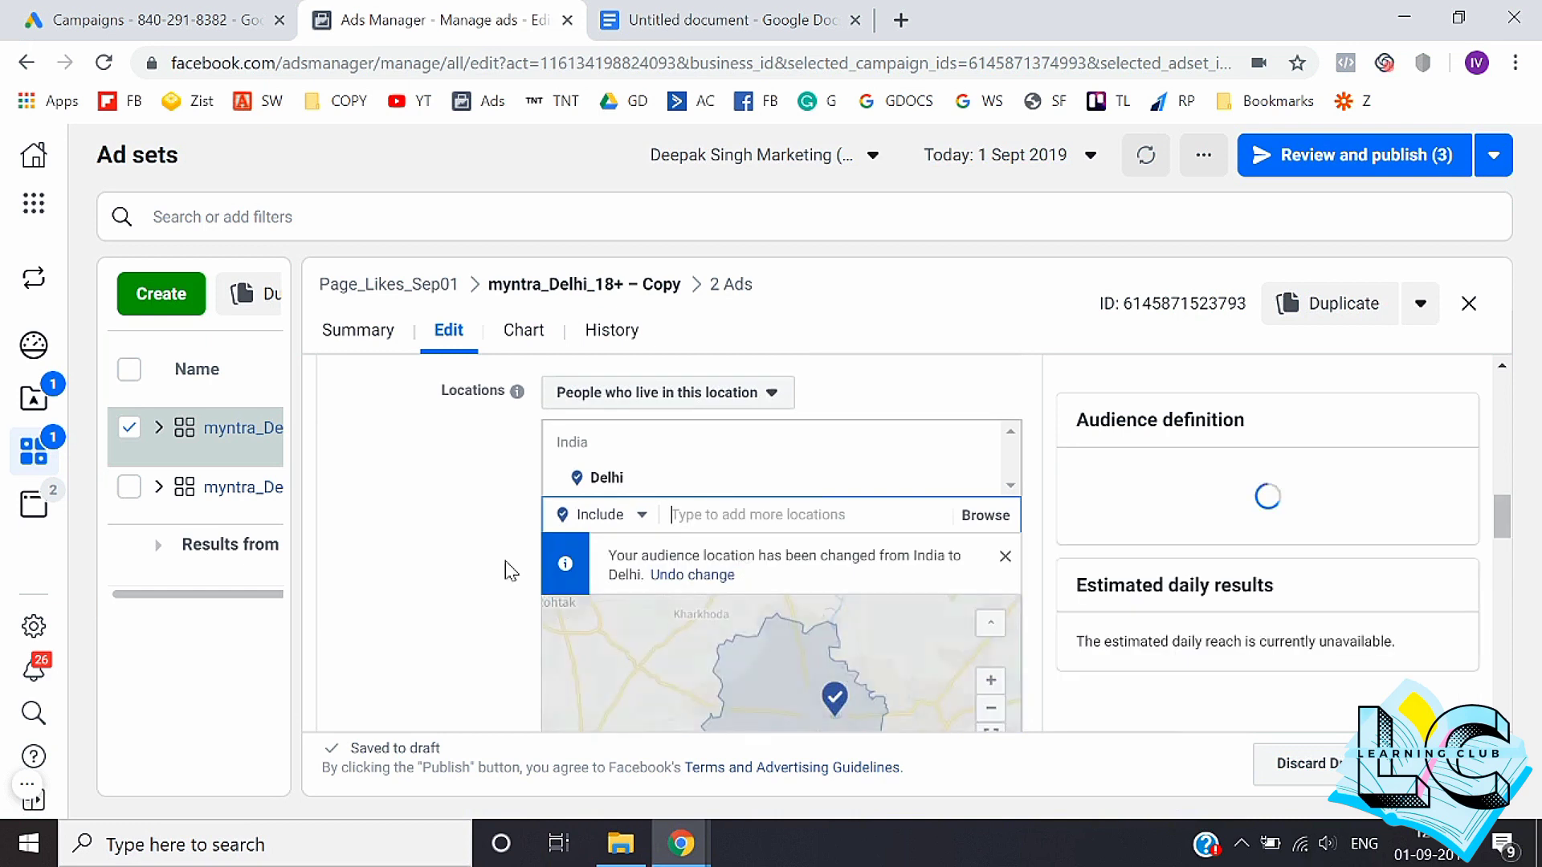
{"action": "left_click", "coordinate": [1004, 559]}
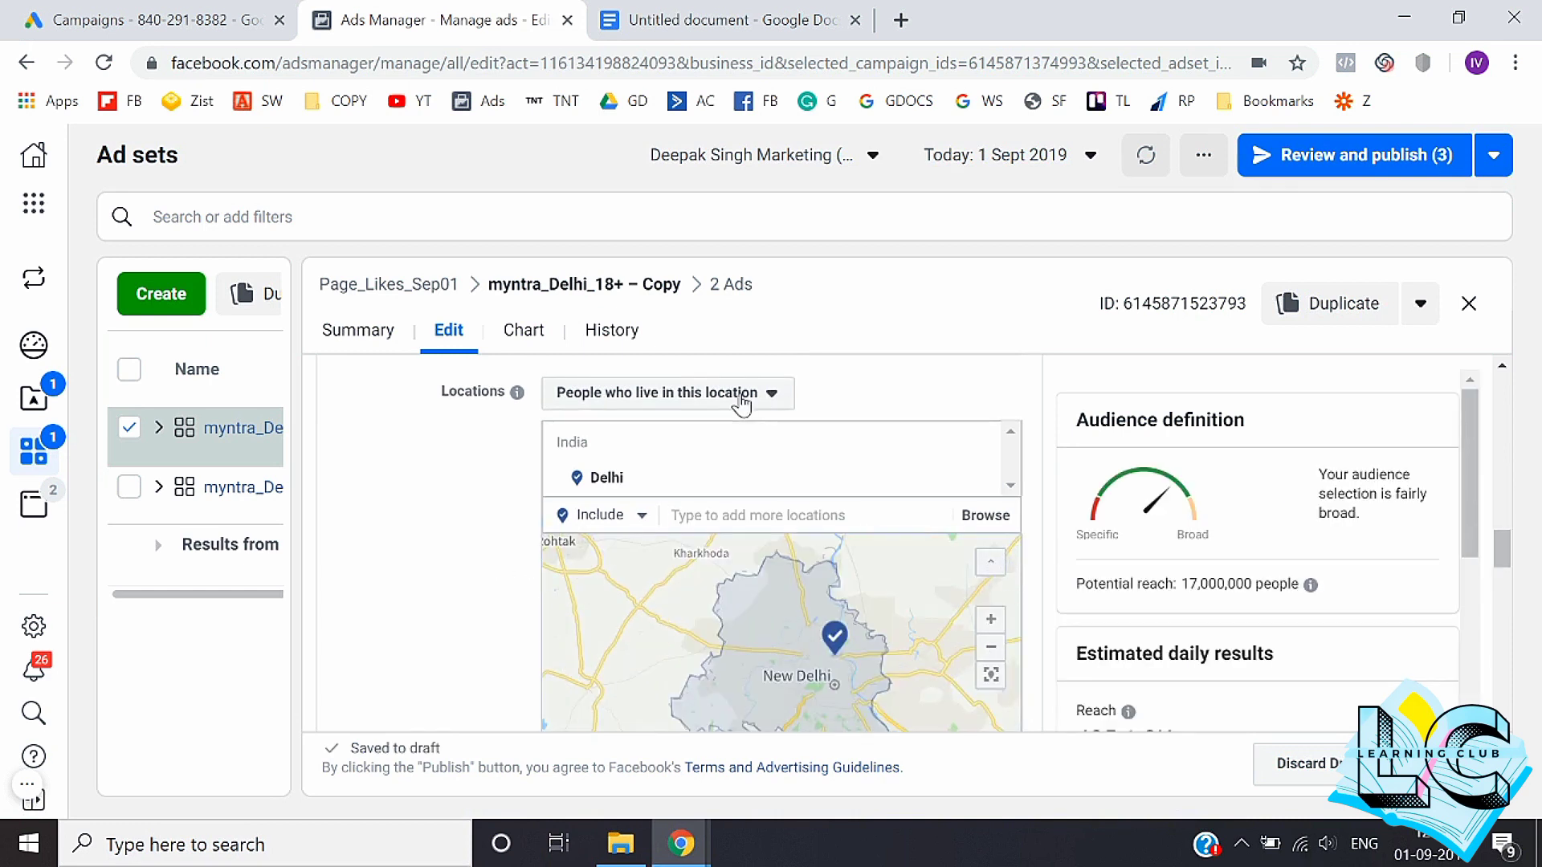
Step: Search the detailed targeting for "tshirts" and include the T-shirt interest
{"action": "scroll", "coordinate": [412, 544], "scroll_direction": "down", "scroll_amount": 5}
{"action": "scroll", "coordinate": [415, 538], "scroll_direction": "down", "scroll_amount": 1}
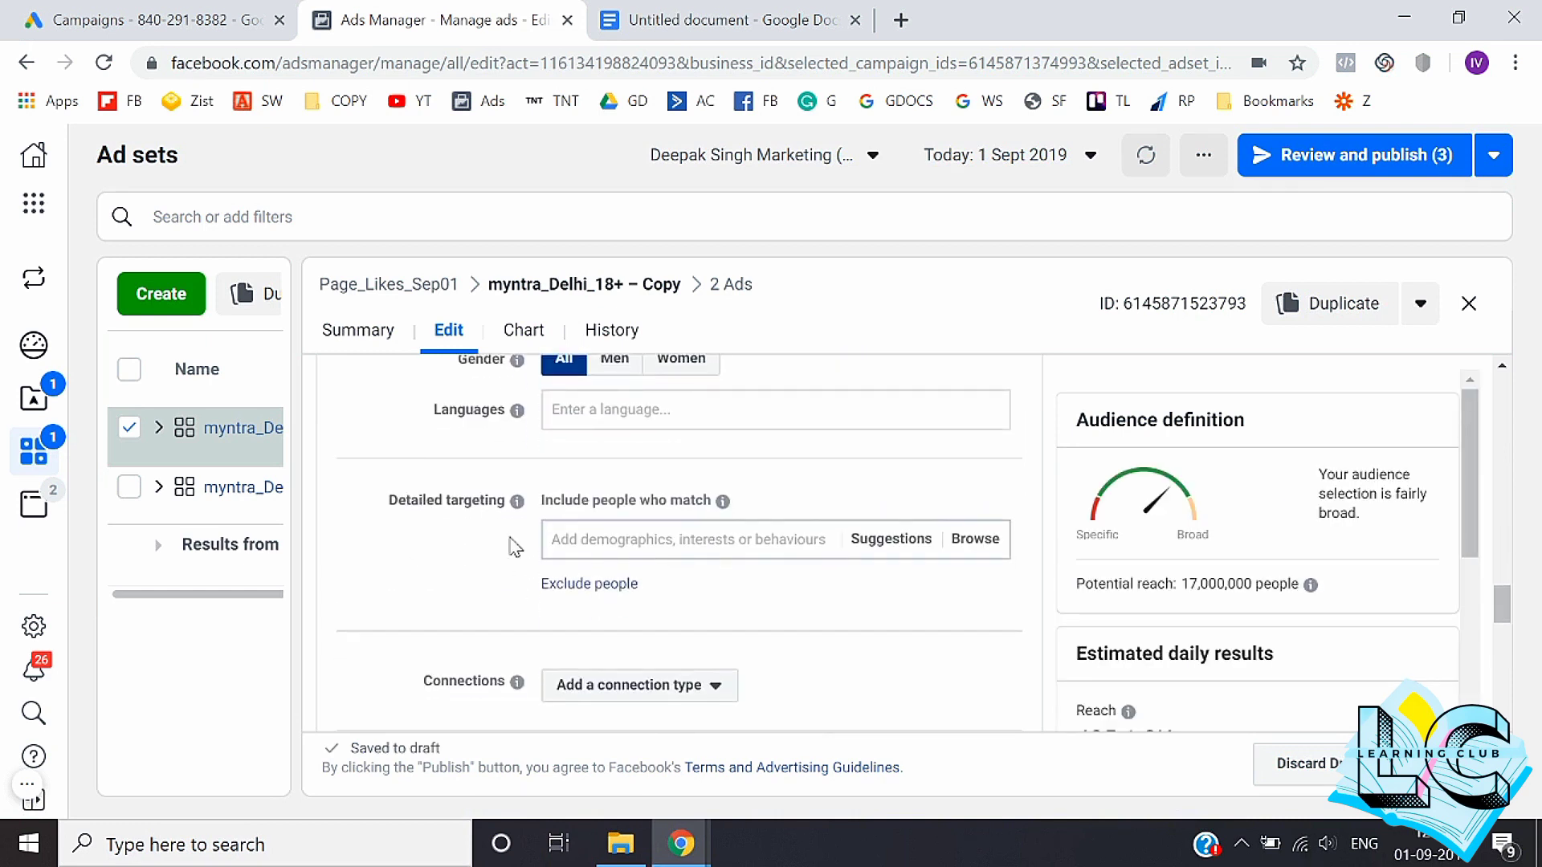
{"action": "type", "text": "tshirts"}
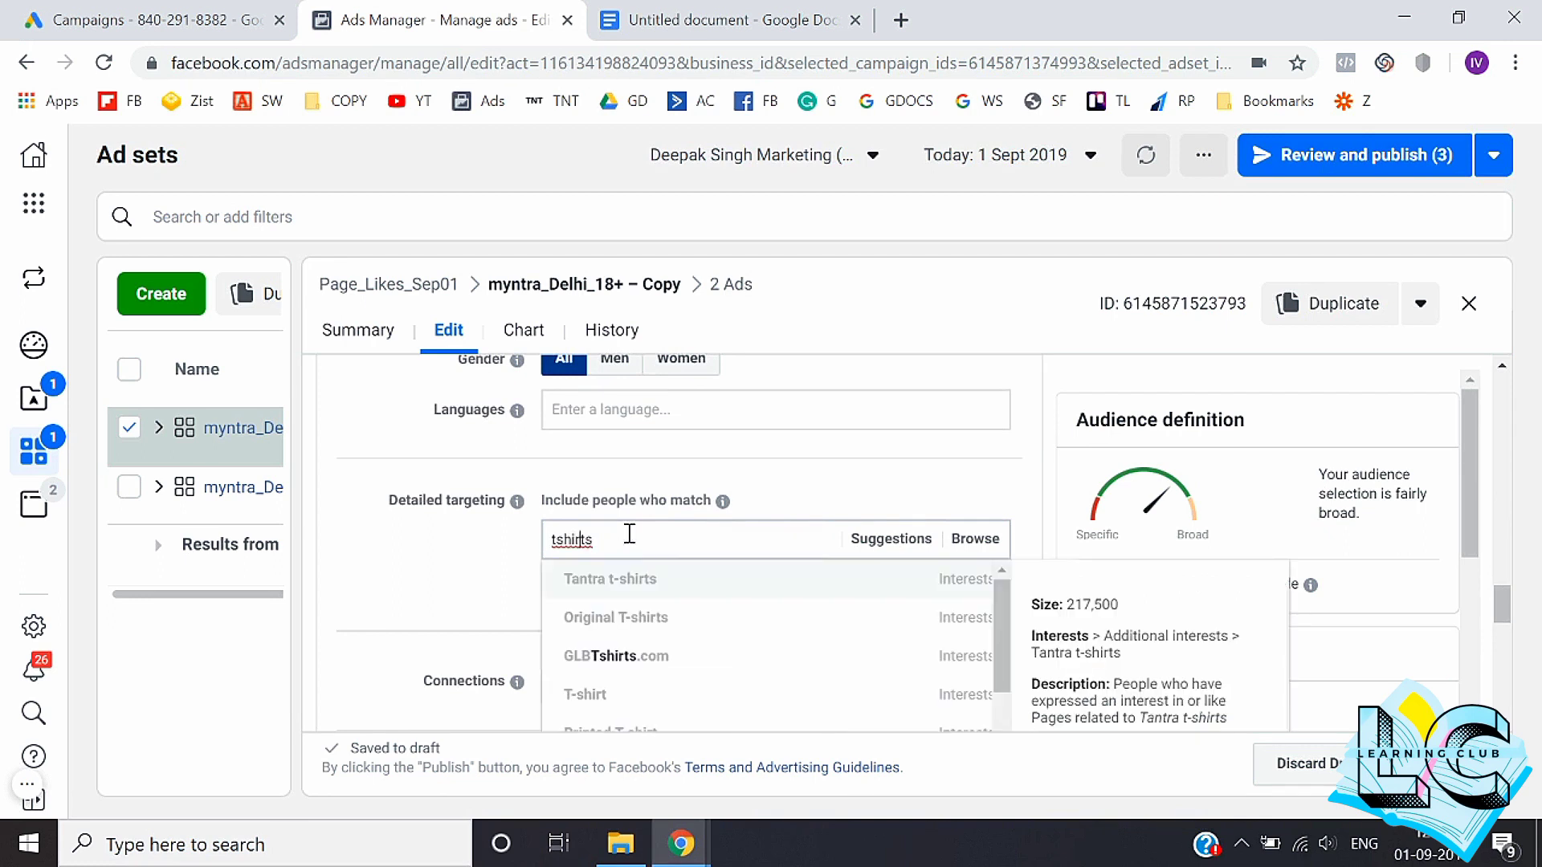
{"action": "scroll", "coordinate": [637, 655], "scroll_direction": "down", "scroll_amount": 1}
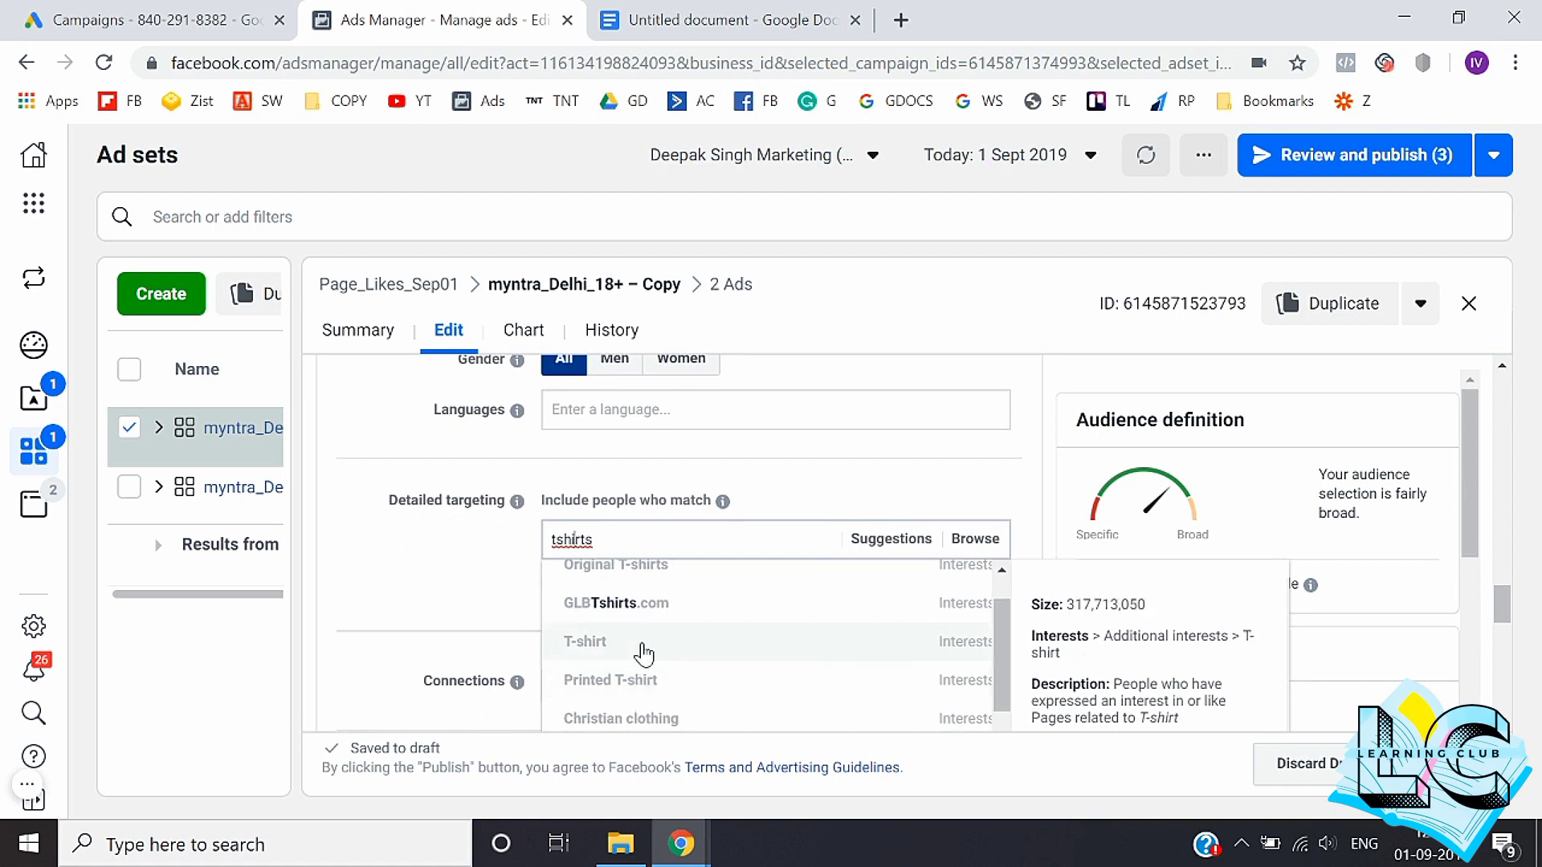
{"action": "left_click", "coordinate": [644, 655]}
Step: Look through the suggested interests related to T-shirt in the detailed targeting
{"action": "left_click", "coordinate": [850, 633]}
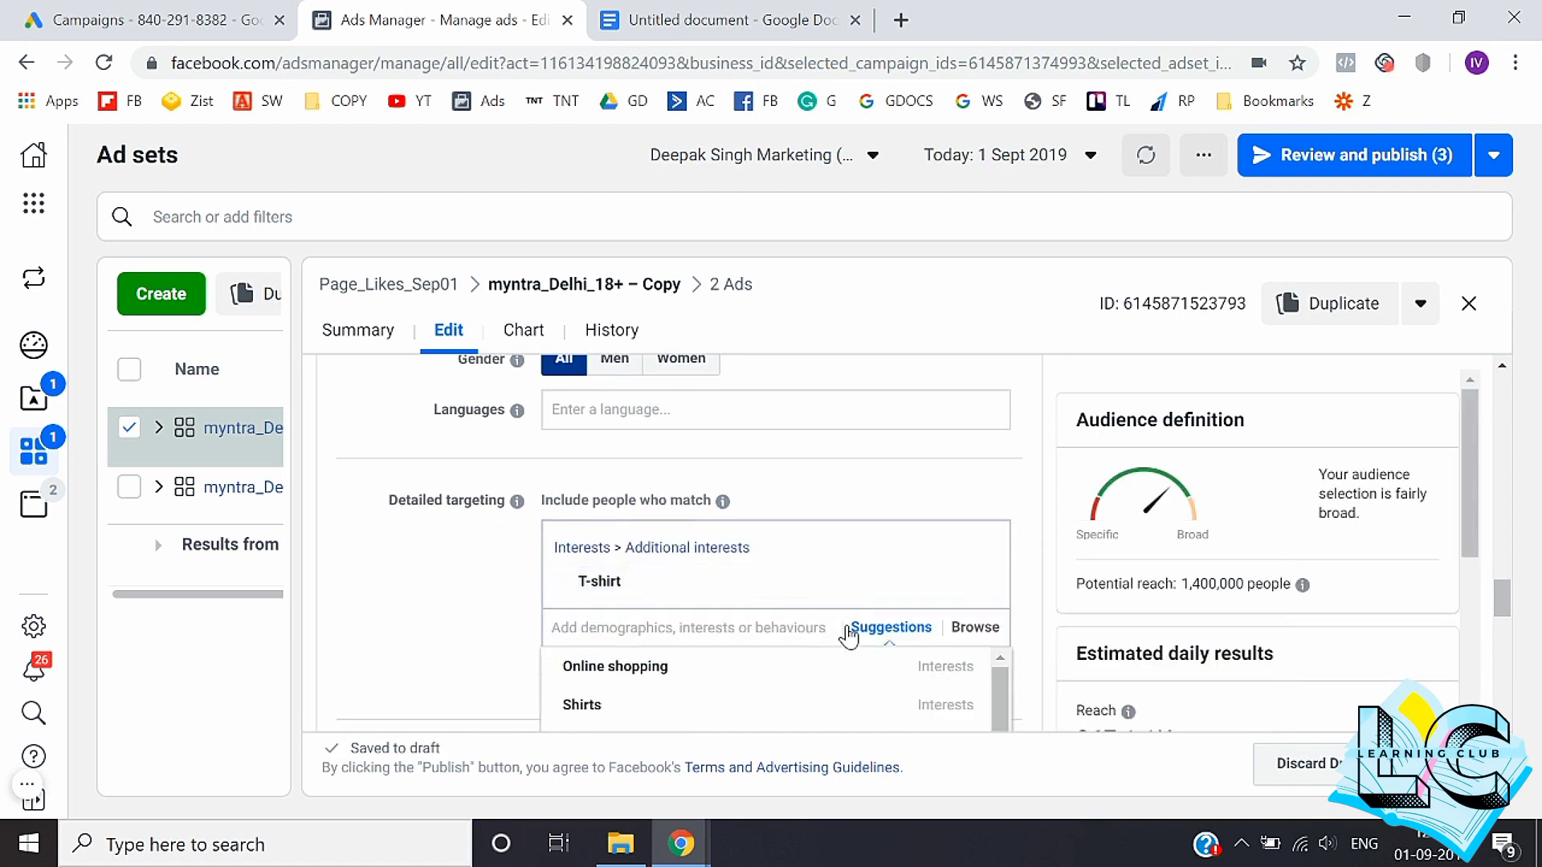
{"action": "scroll", "coordinate": [722, 701], "scroll_direction": "down", "scroll_amount": 1}
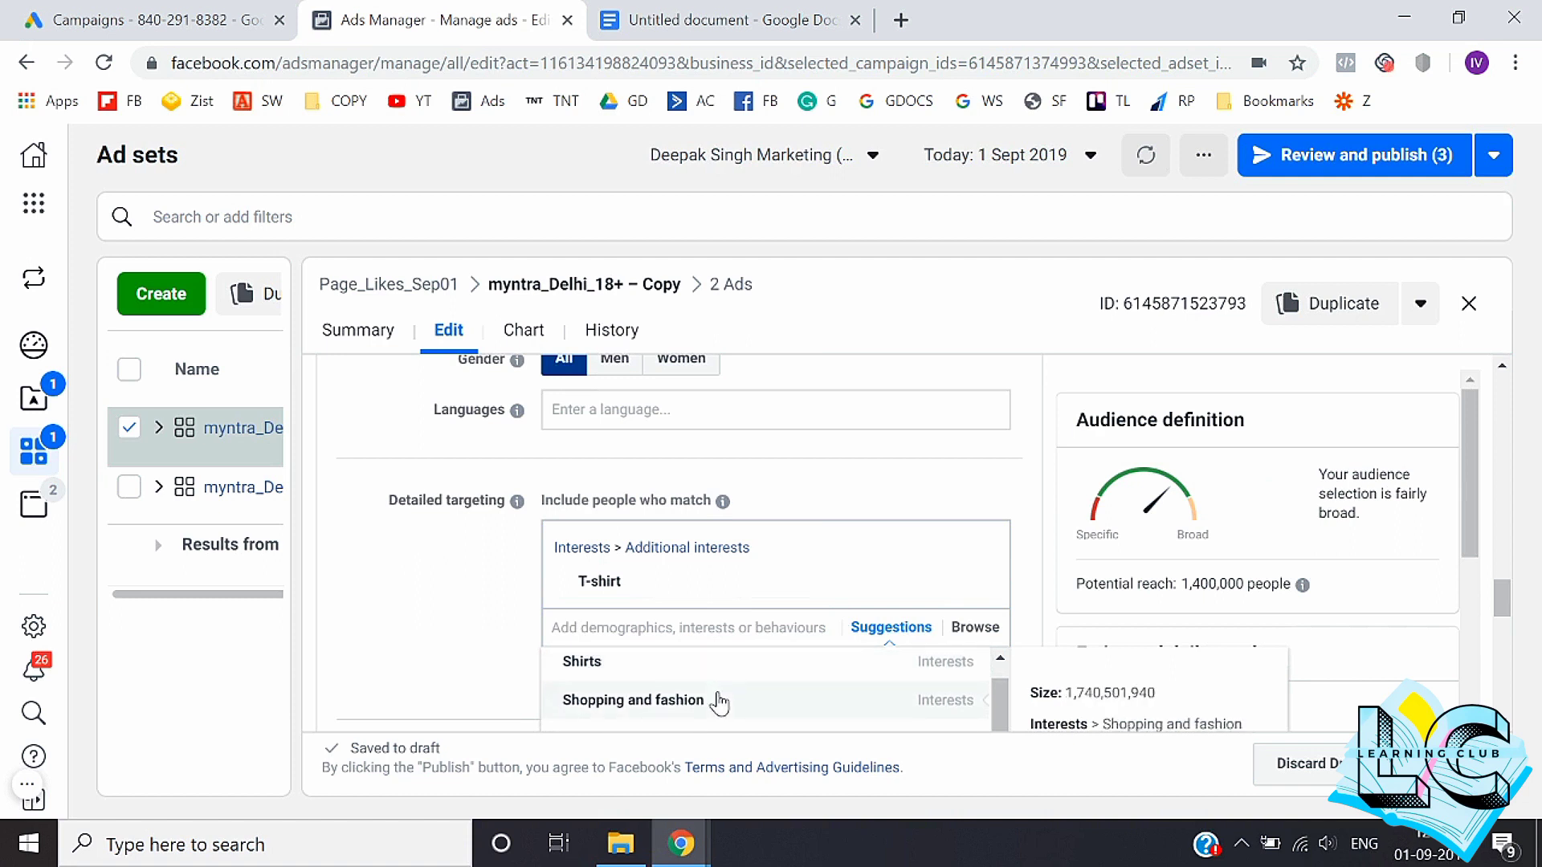
{"action": "scroll", "coordinate": [719, 702], "scroll_direction": "down", "scroll_amount": 3}
{"action": "scroll", "coordinate": [717, 702], "scroll_direction": "down", "scroll_amount": 1}
{"action": "scroll", "coordinate": [716, 702], "scroll_direction": "up", "scroll_amount": 5}
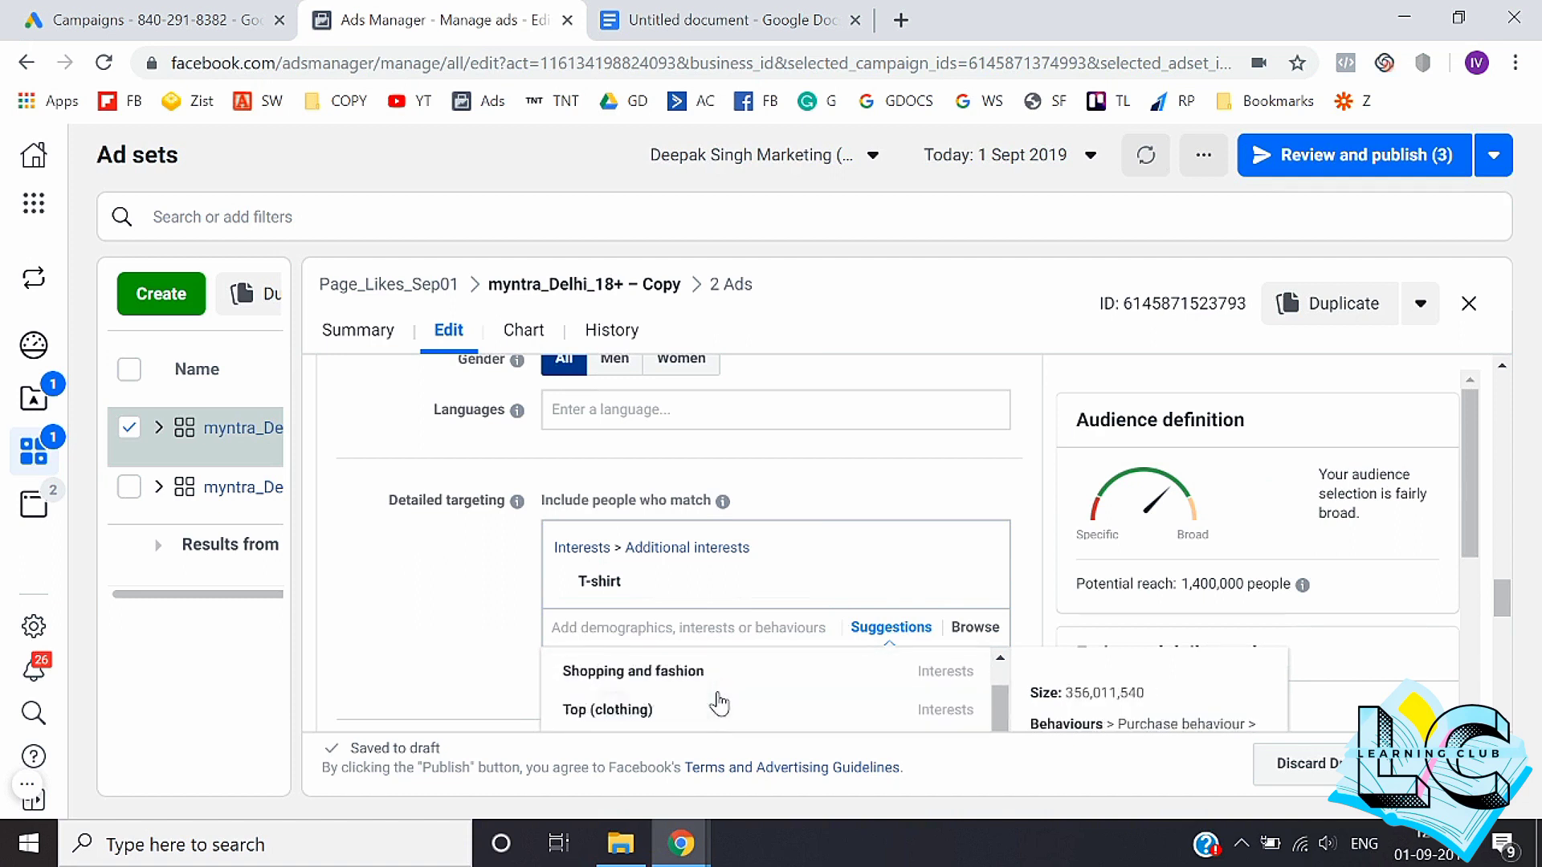
Step: Search the detailed targeting for "printed tshirts", shorten the search to "tshirts" and include the Printed T-shirt interest
{"action": "left_click", "coordinate": [689, 623]}
{"action": "type", "text": "printed tshirts"}
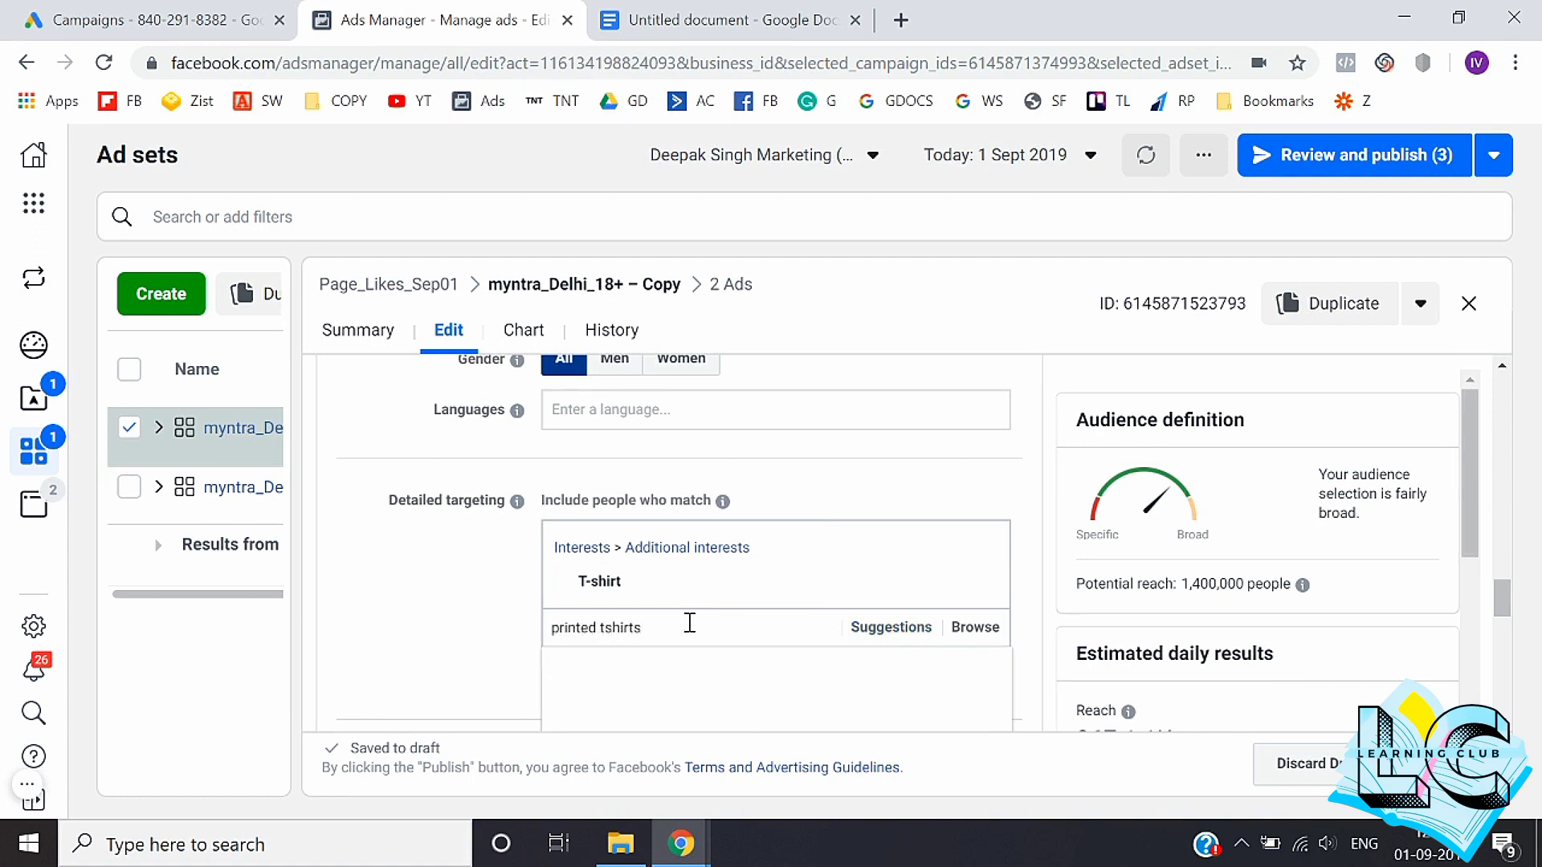
{"action": "scroll", "coordinate": [689, 622], "scroll_direction": "down", "scroll_amount": 1}
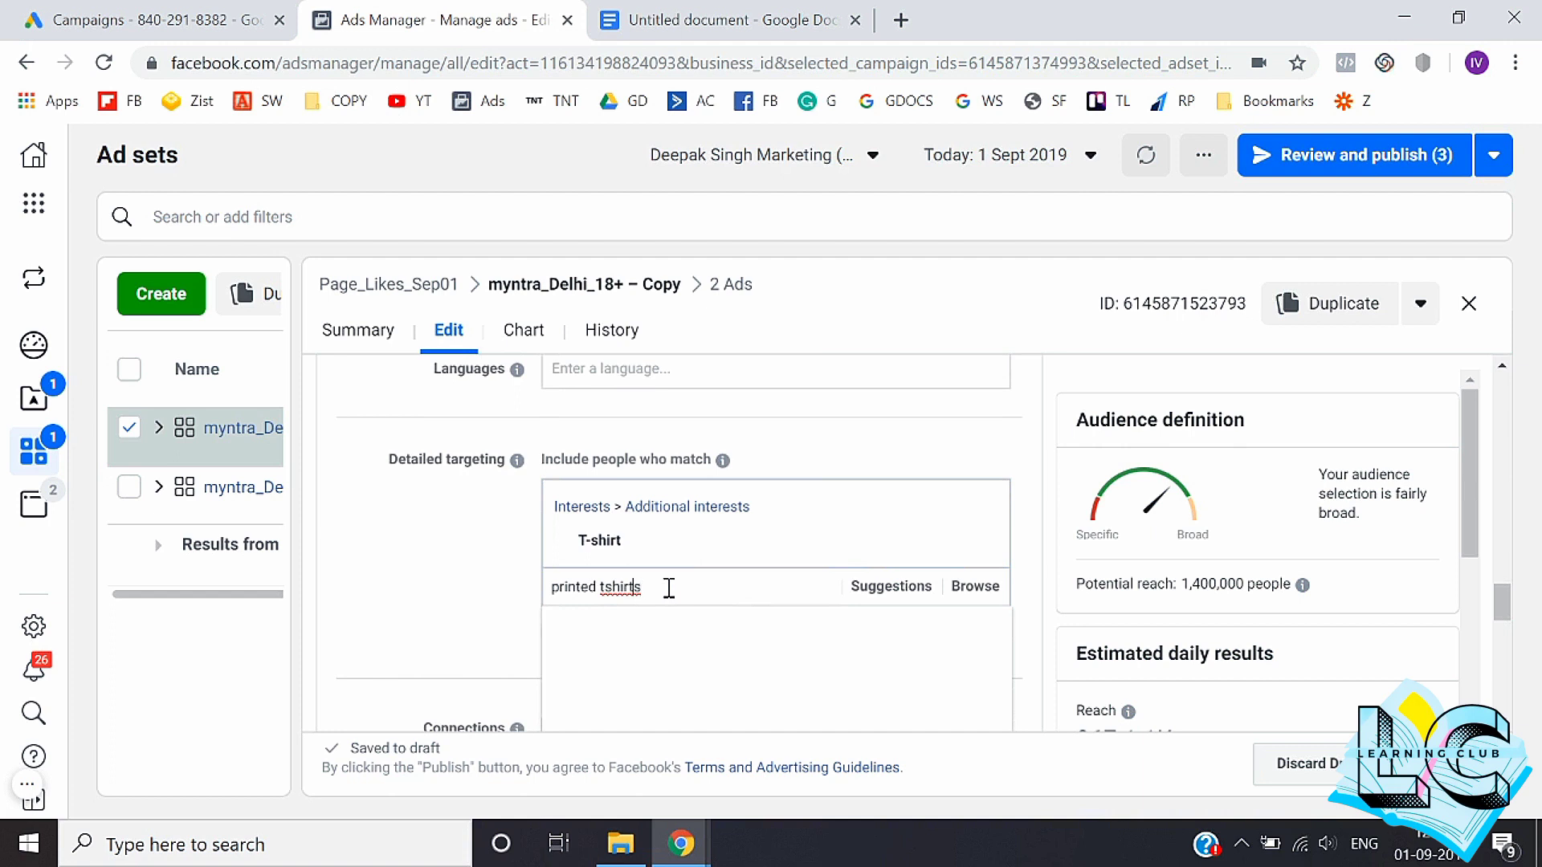
{"action": "key", "text": "BackSpace"}
{"action": "key", "text": "BackSpace"}
{"action": "key", "text": "BackSpace"}
{"action": "key", "text": "BackSpace"}
{"action": "key", "text": "BackSpace"}
{"action": "key", "text": "BackSpace"}
{"action": "key", "text": "BackSpace"}
{"action": "key", "text": "BackSpace"}
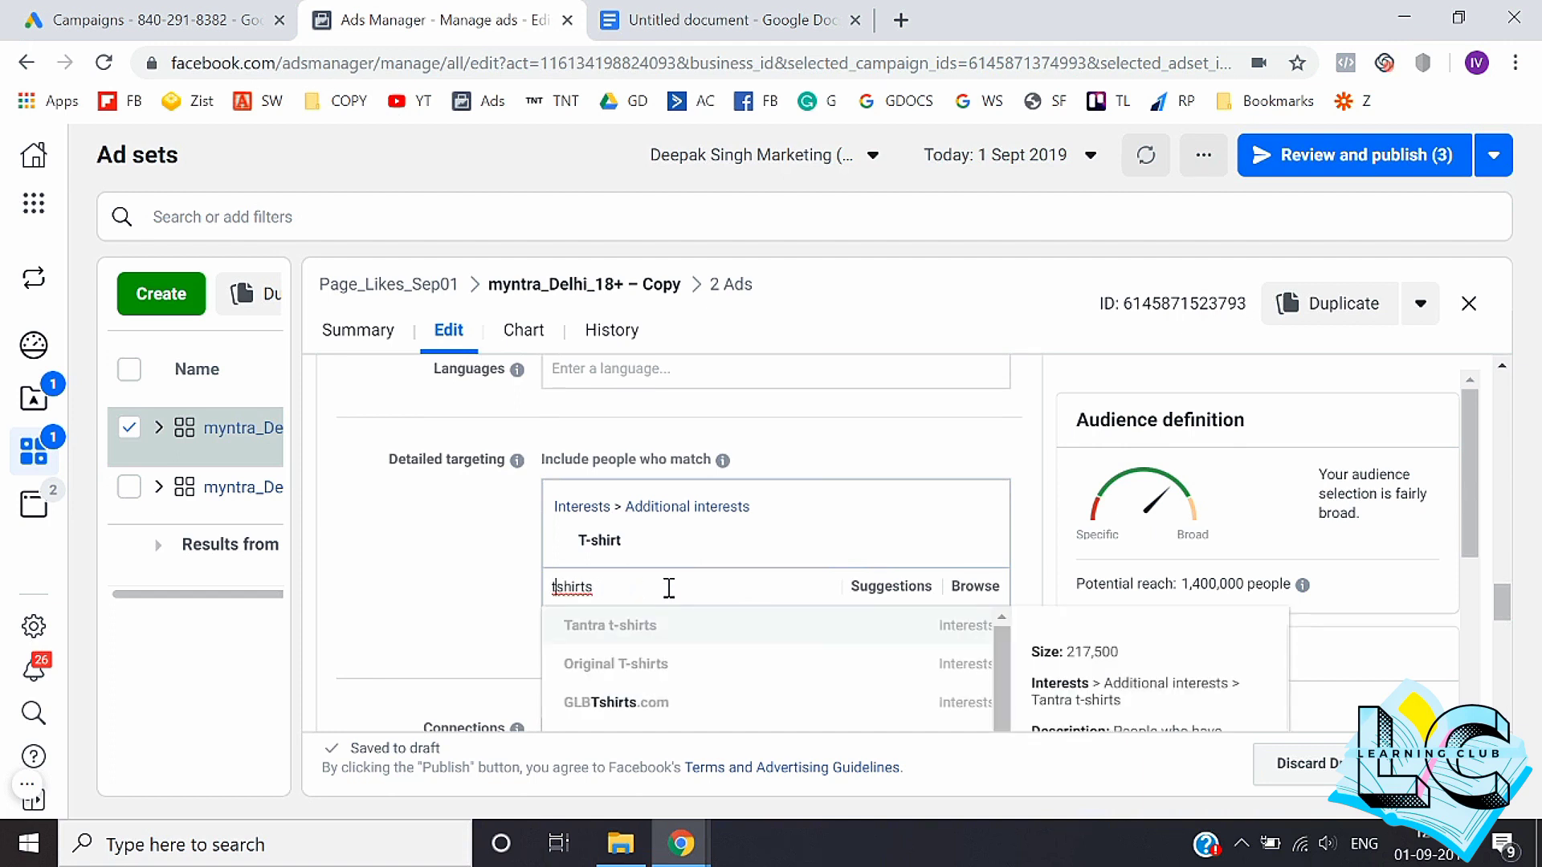
{"action": "scroll", "coordinate": [677, 679], "scroll_direction": "down", "scroll_amount": 1}
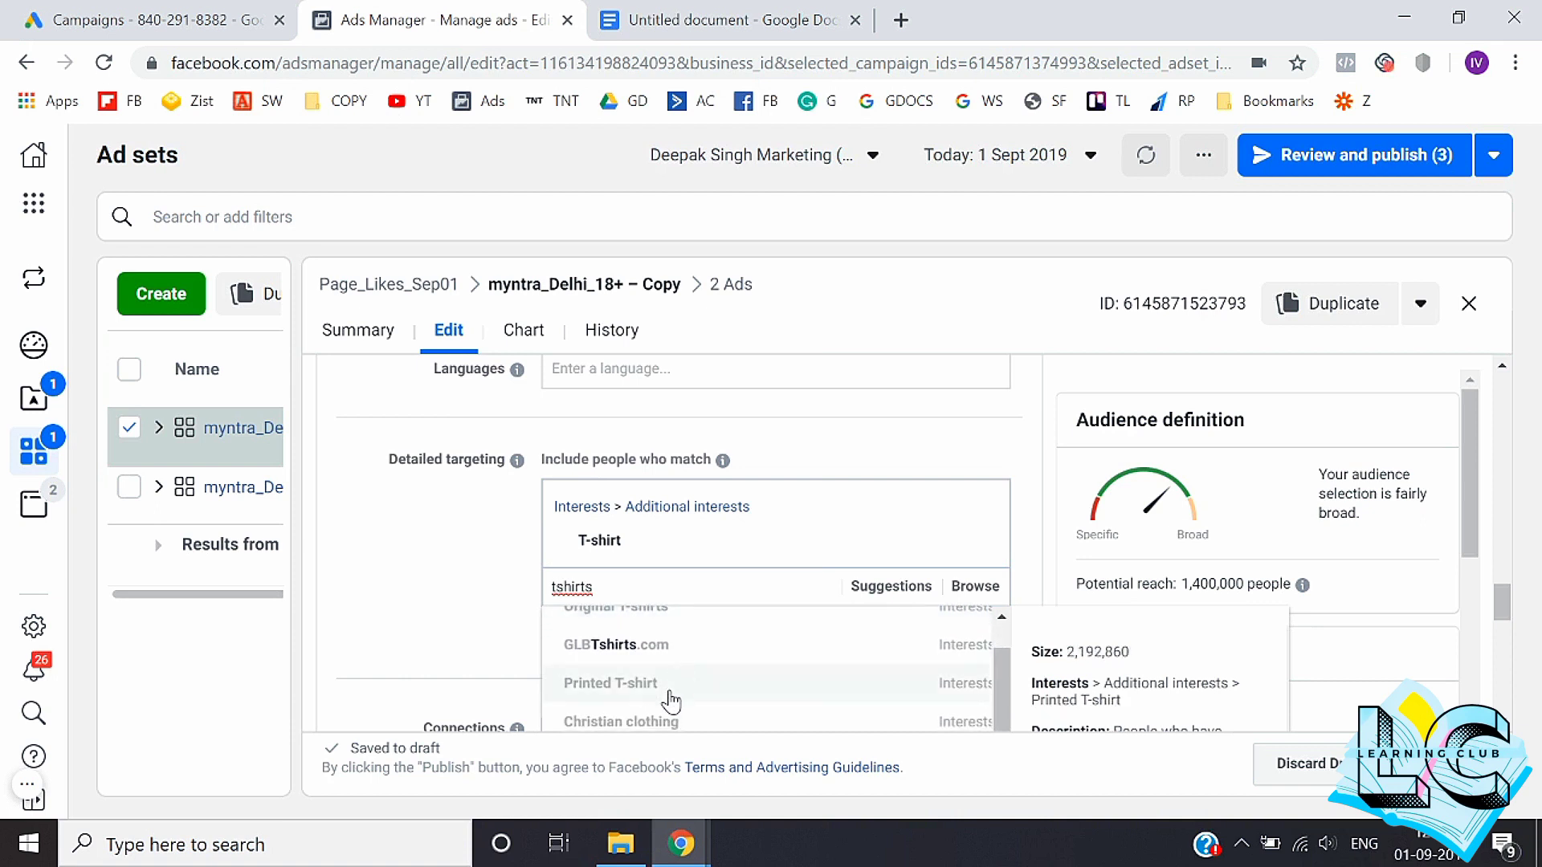
{"action": "left_click", "coordinate": [670, 690]}
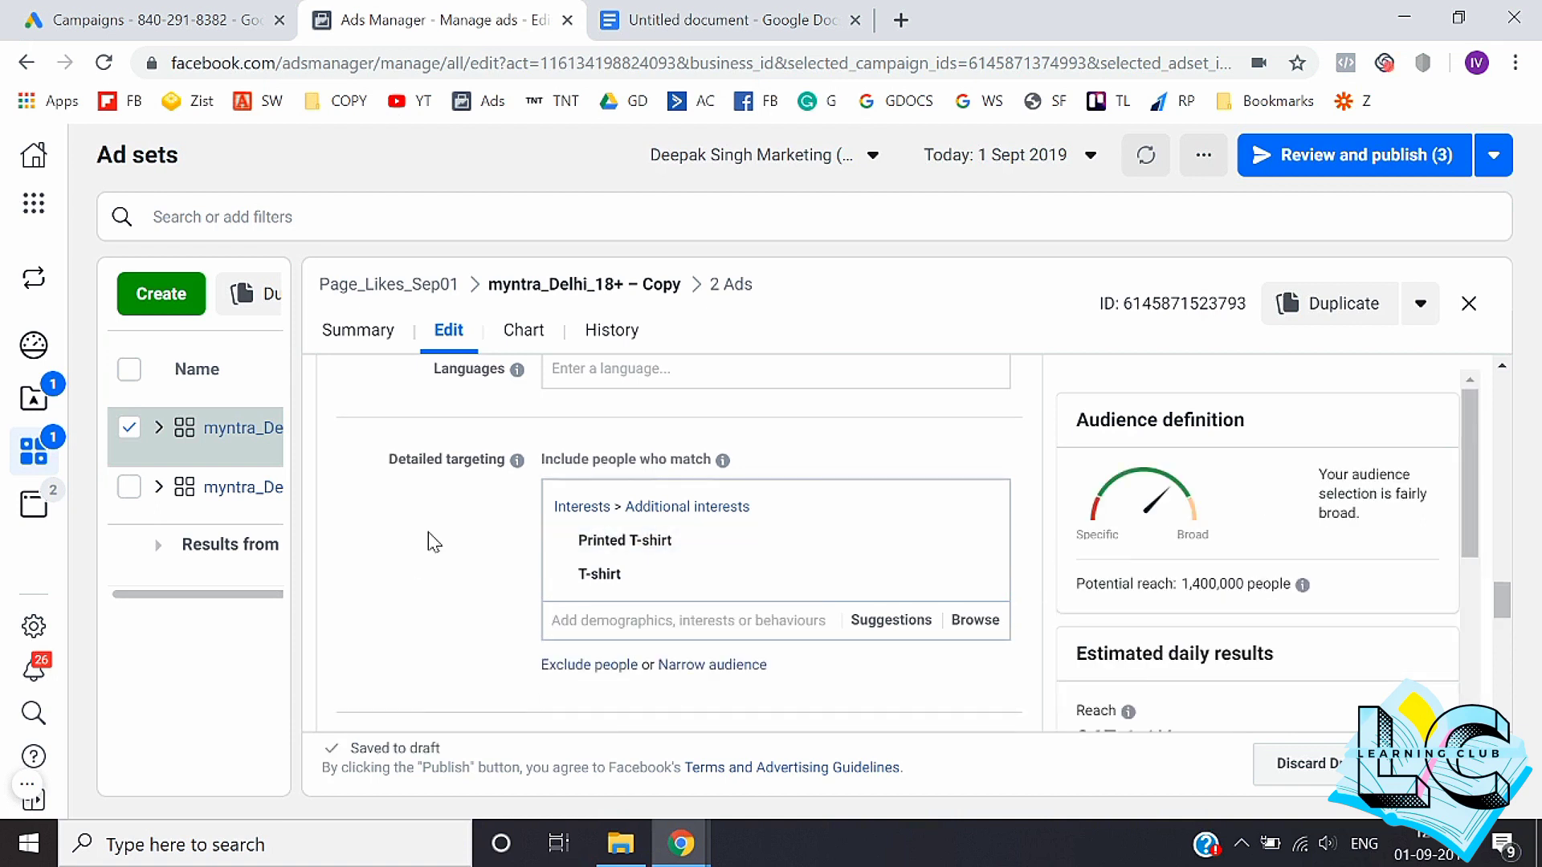
Step: Check the rest of the ad set's settings, publish the copied ad set with its ads and close the editor
{"action": "scroll", "coordinate": [430, 537], "scroll_direction": "down", "scroll_amount": 5}
{"action": "scroll", "coordinate": [430, 537], "scroll_direction": "down", "scroll_amount": 6}
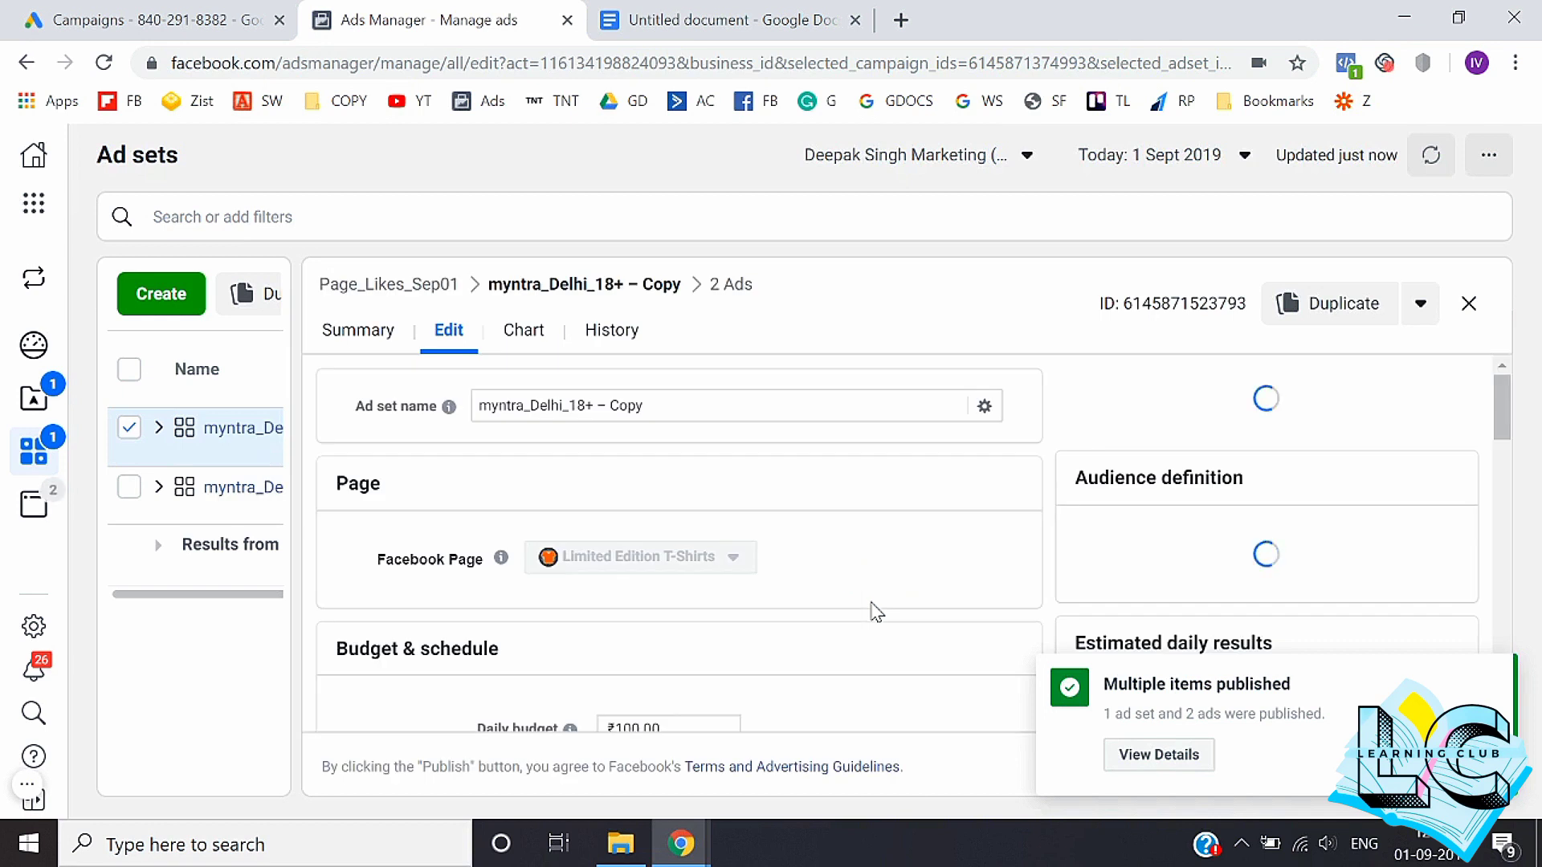
{"action": "left_click", "coordinate": [1467, 306]}
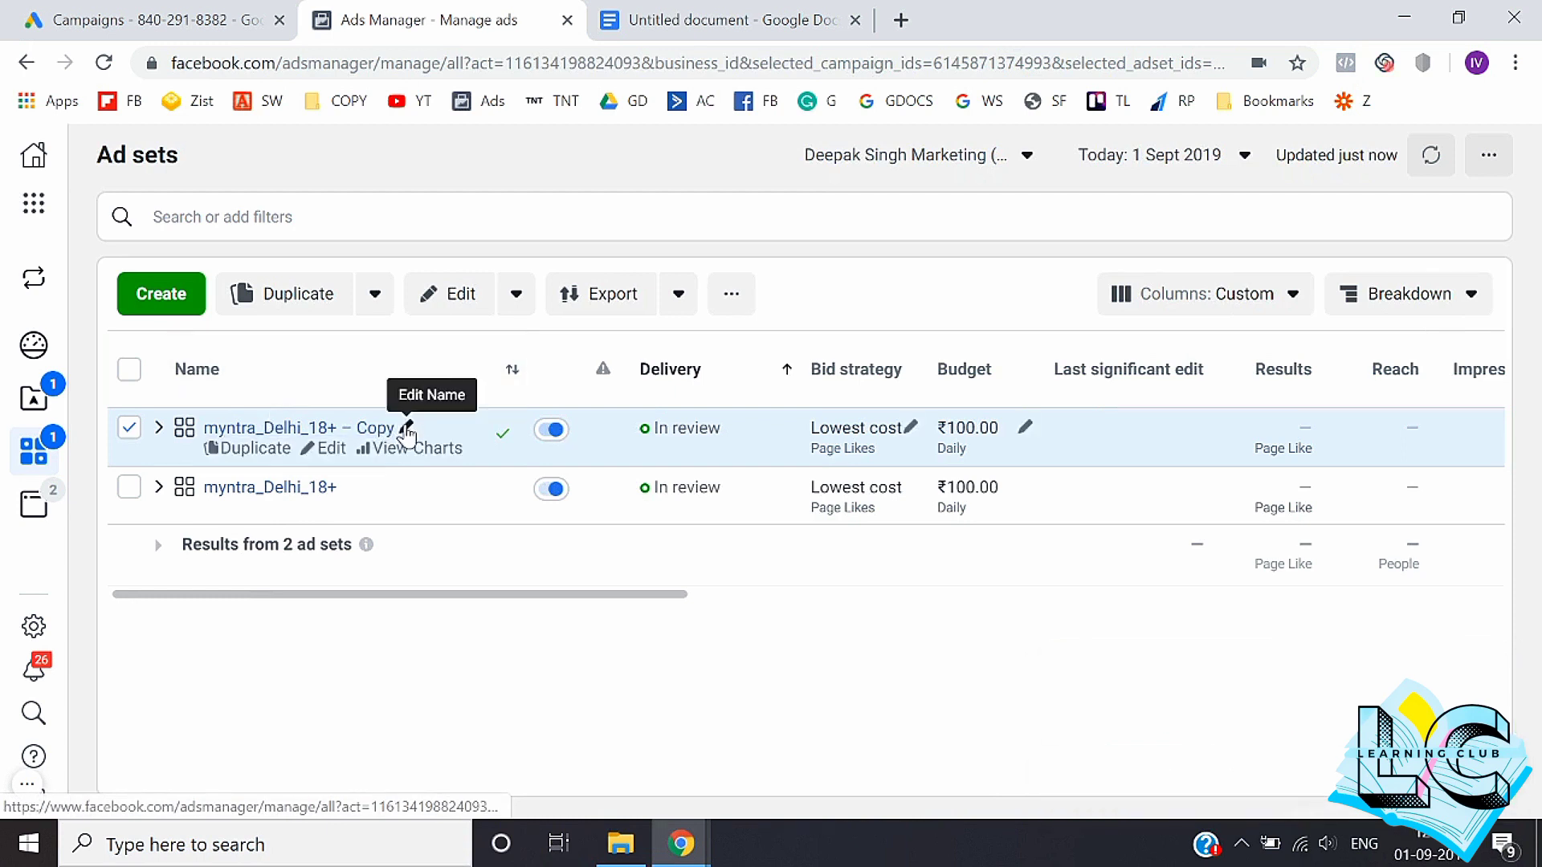
Step: Rename the myntra_Delhi_18+ – Copy ad set as tshirts_Delhi_18+
{"action": "left_click", "coordinate": [407, 430]}
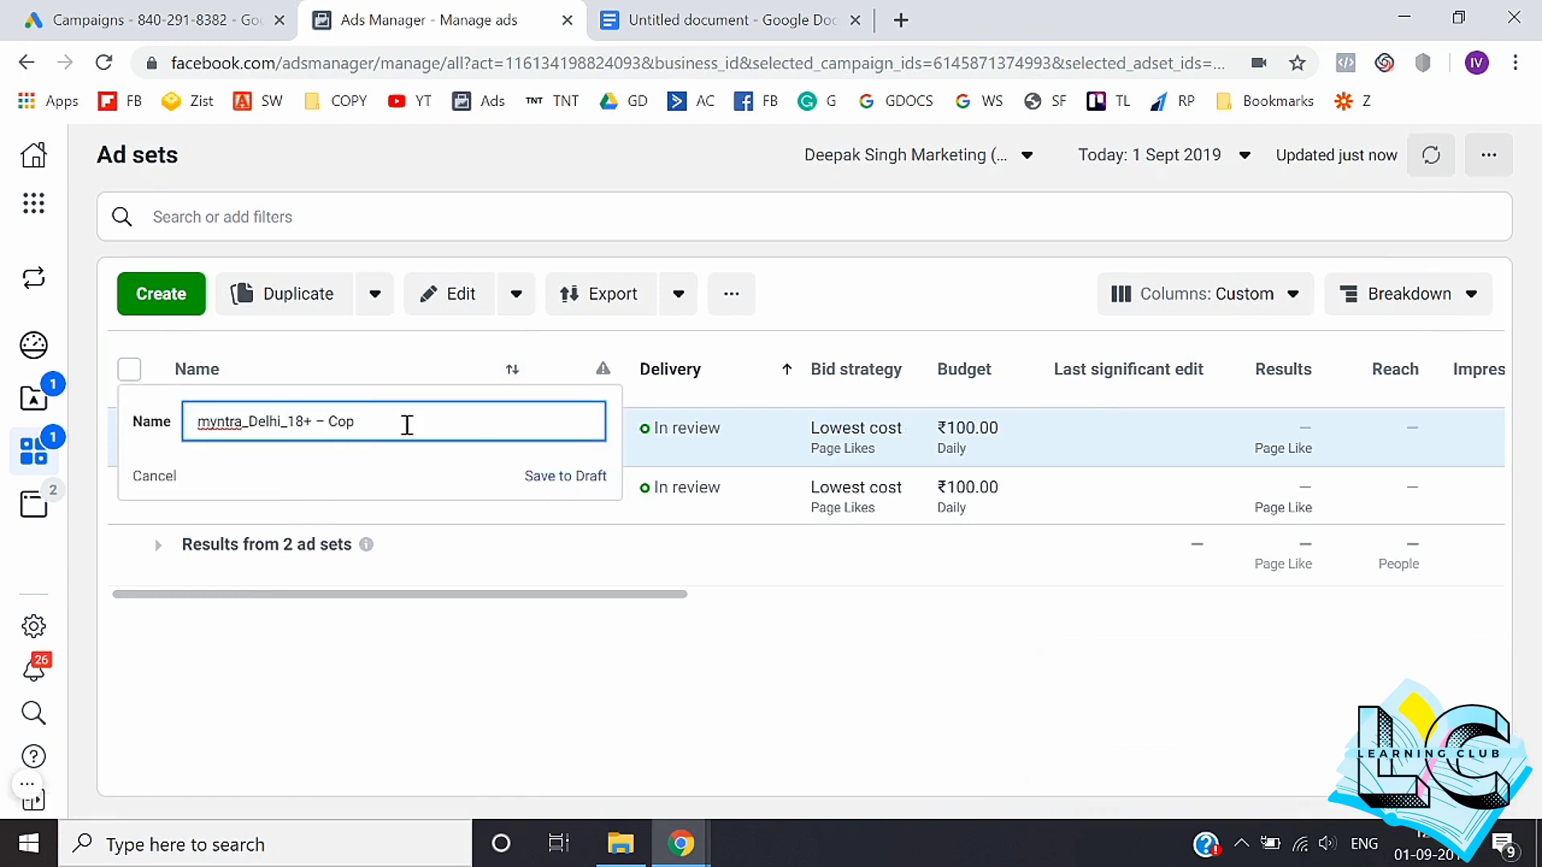
{"action": "key", "text": "shift+Right"}
{"action": "key", "text": "shift+Right"}
{"action": "key", "text": "shift+Right"}
{"action": "type", "text": "tshirts"}
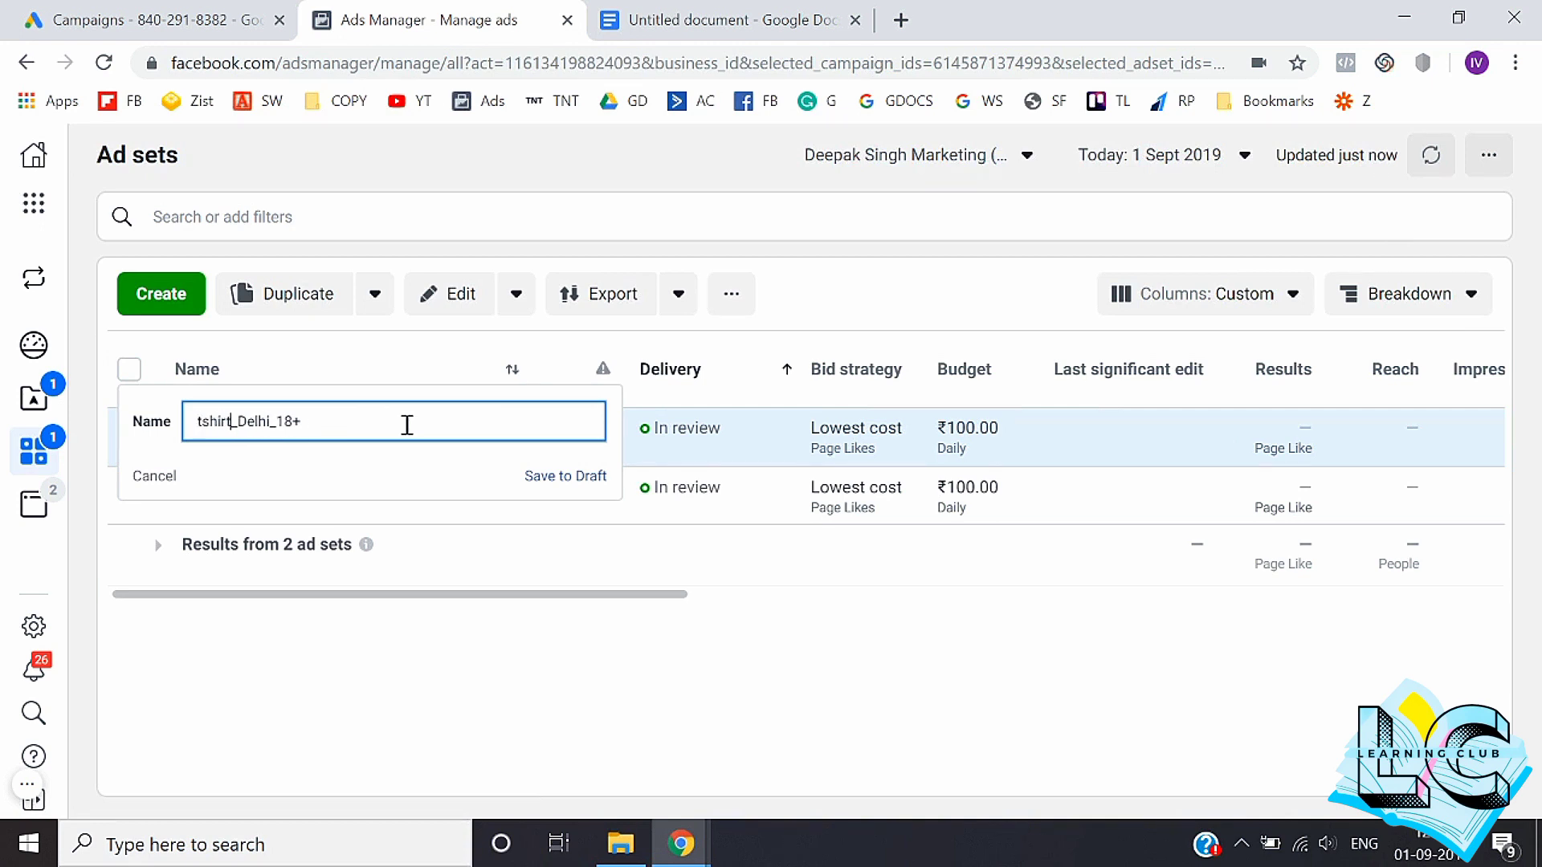
{"action": "key", "text": "Return"}
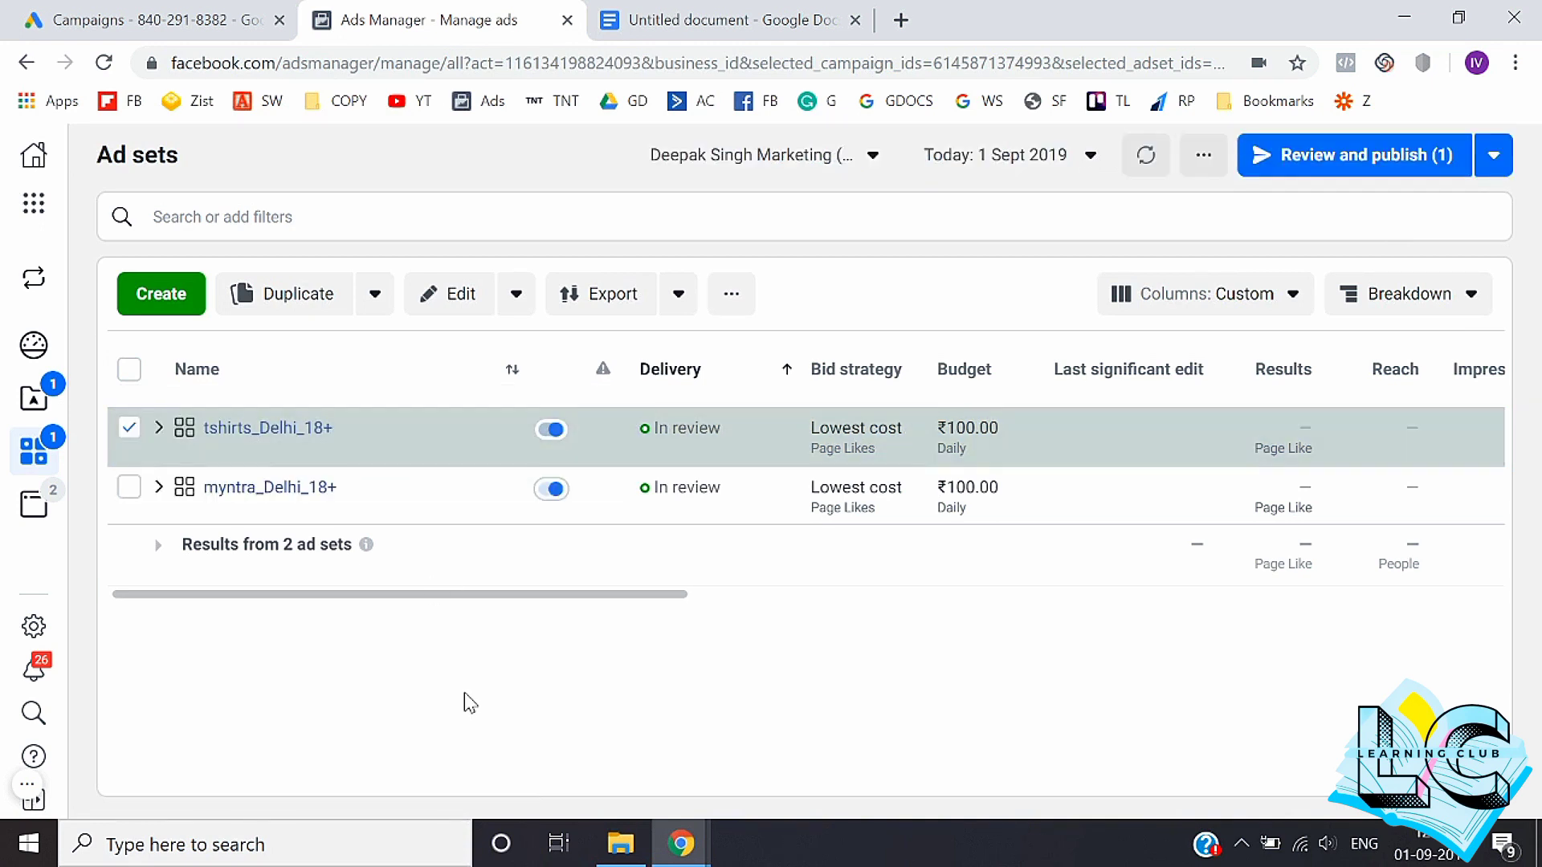
Step: Publish the pending name change of the tshirts_Delhi_18+ ad set and deselect the ad set
{"action": "left_click", "coordinate": [1337, 160]}
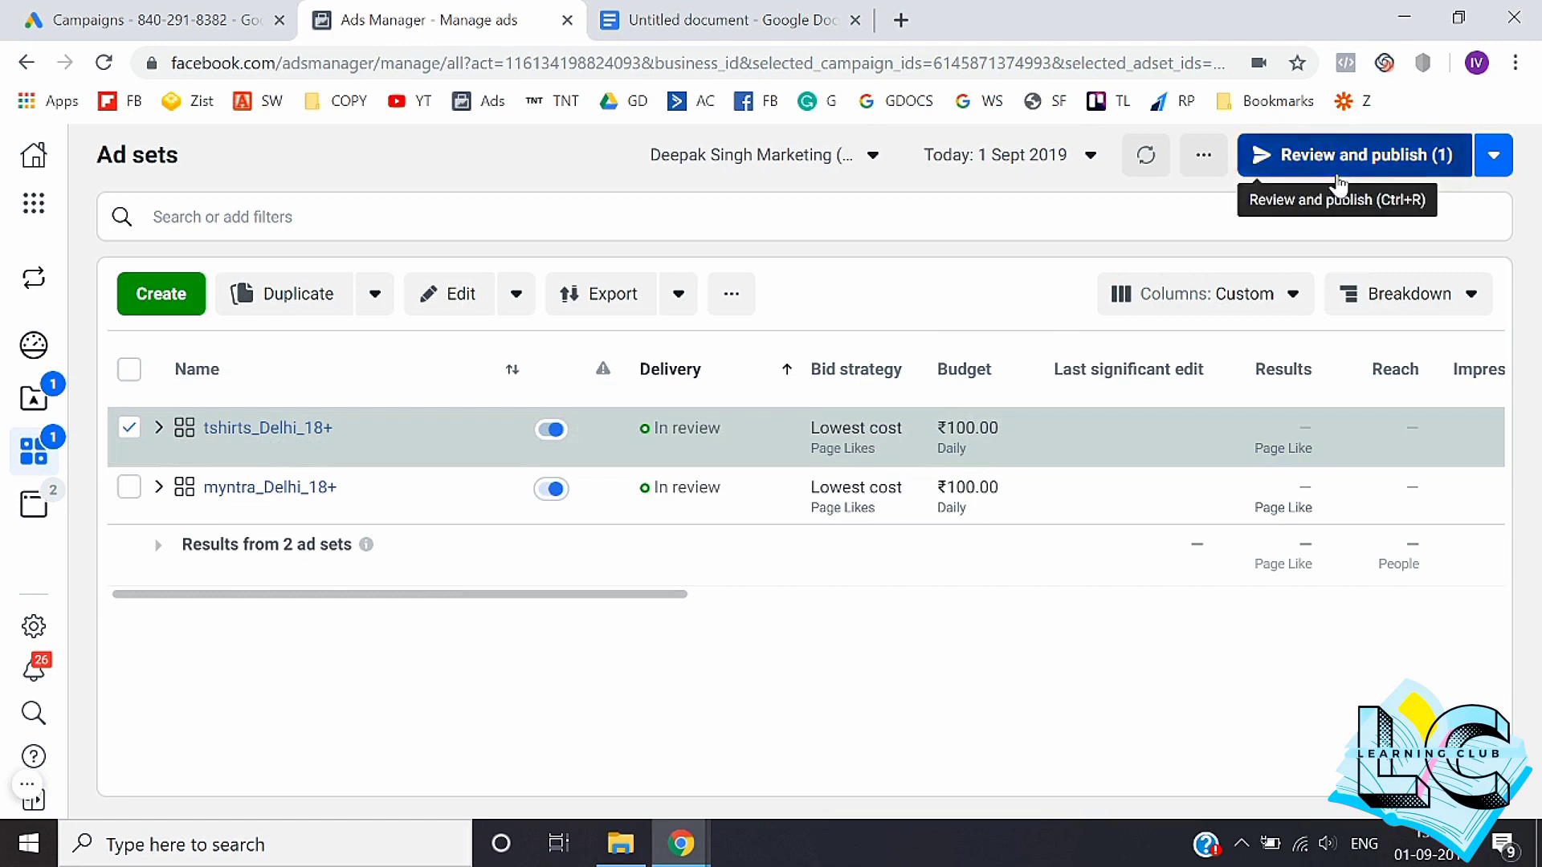
{"action": "left_click", "coordinate": [1175, 631]}
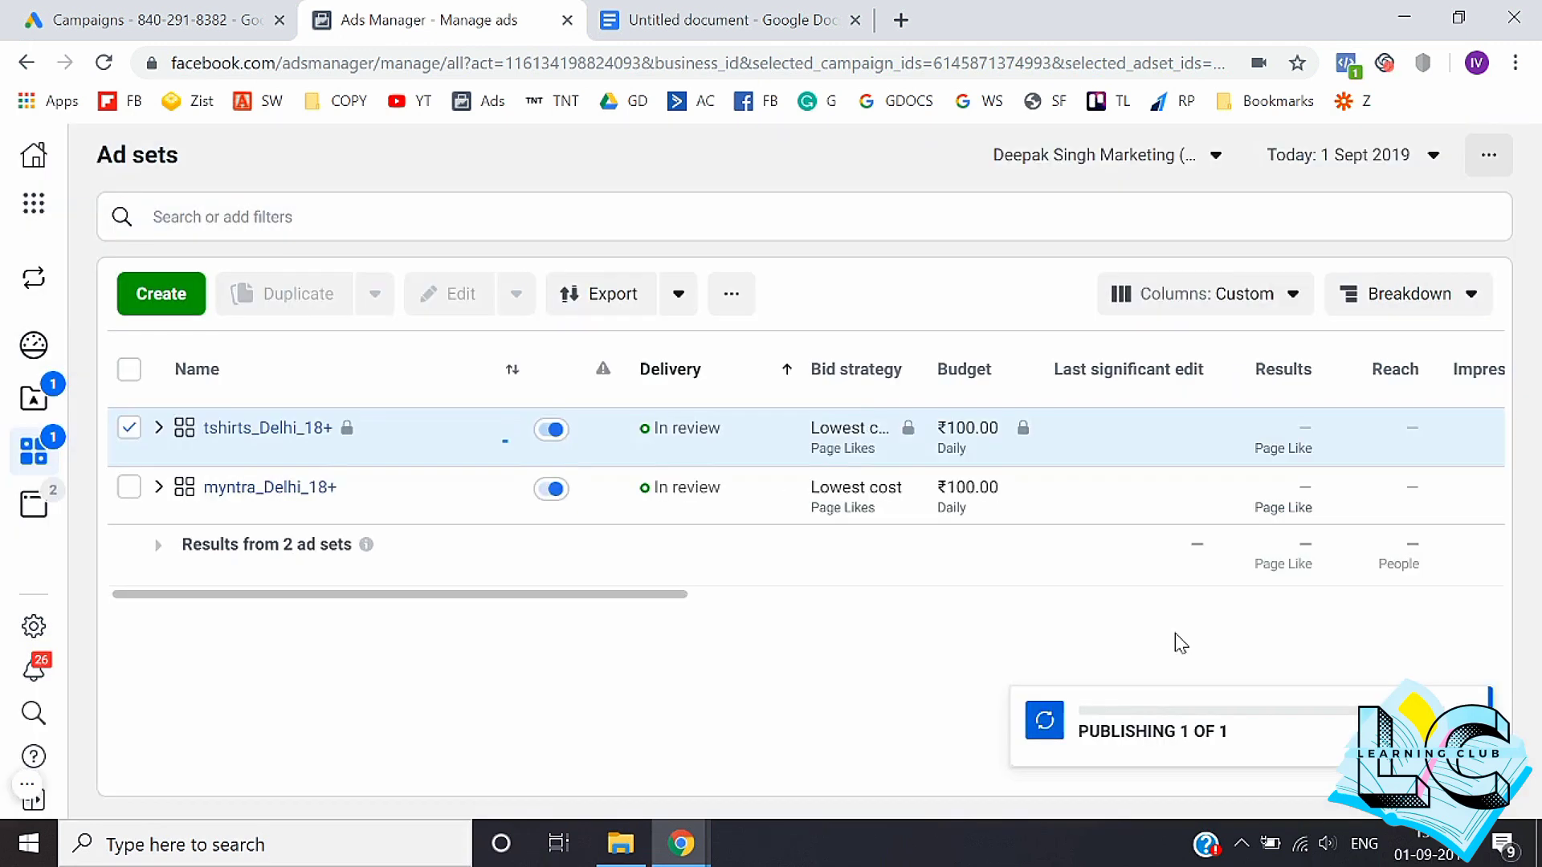
{"action": "left_click", "coordinate": [131, 433]}
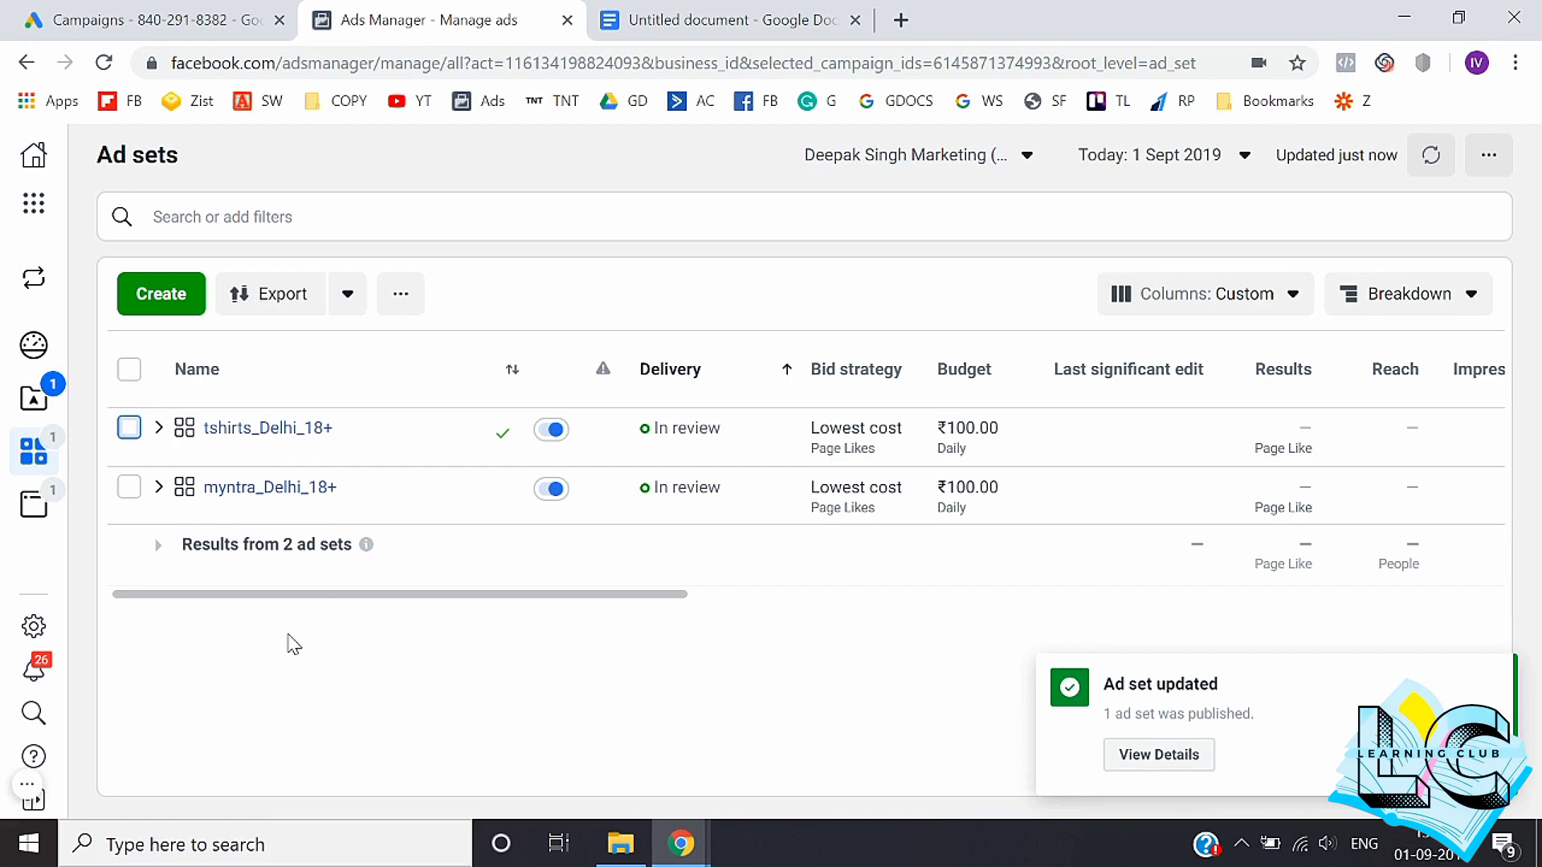
Step: Review the ads under the myntra_Delhi_18+ ad set, and those under tshirts_Delhi_18+
{"action": "left_click", "coordinate": [305, 488]}
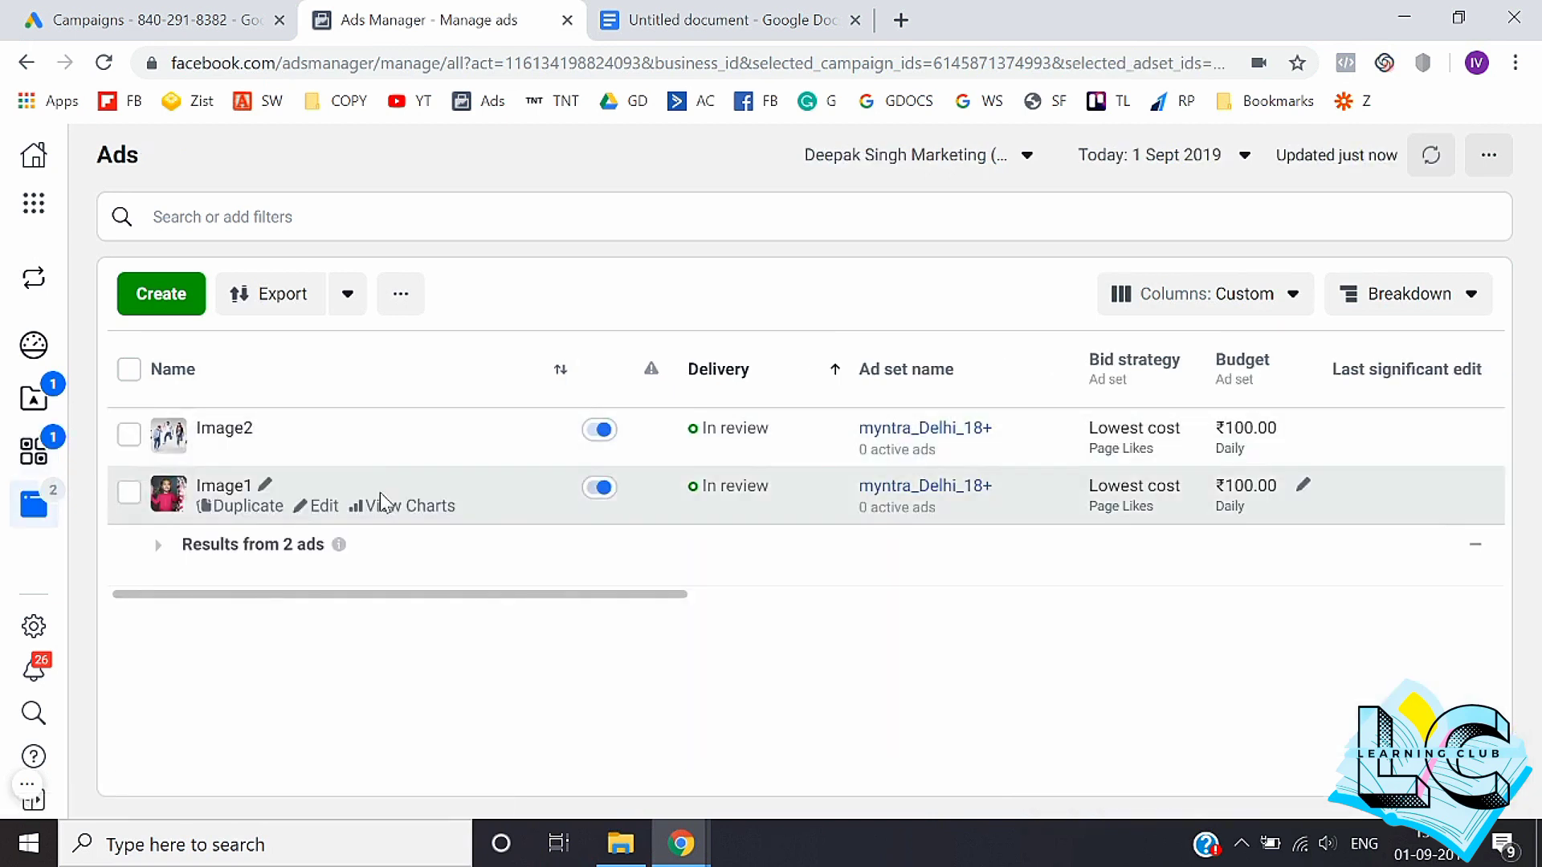
{"action": "left_click", "coordinate": [25, 62]}
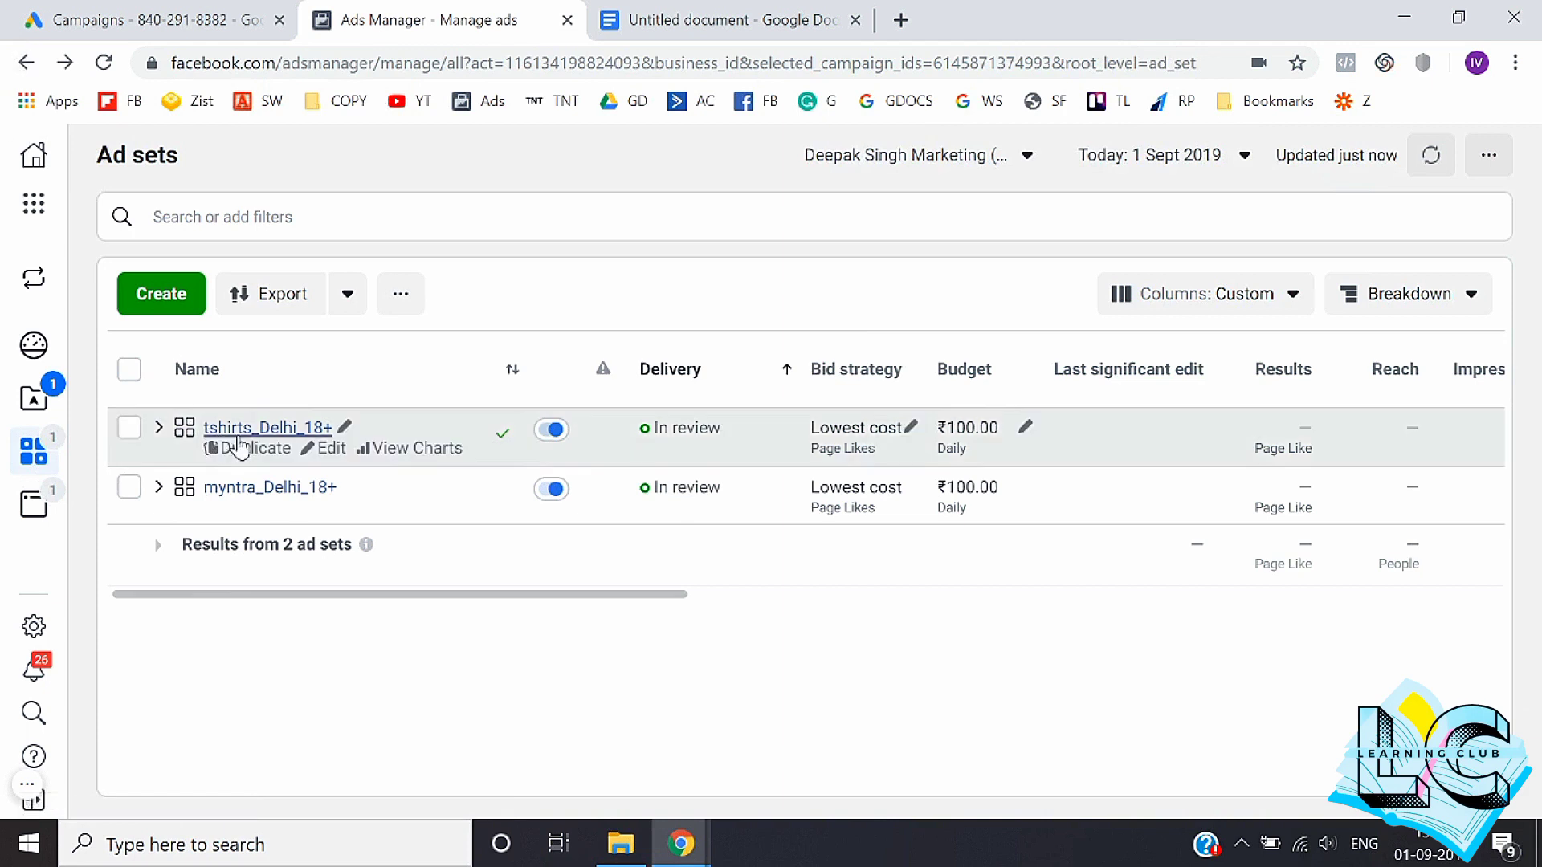
{"action": "left_click", "coordinate": [257, 429]}
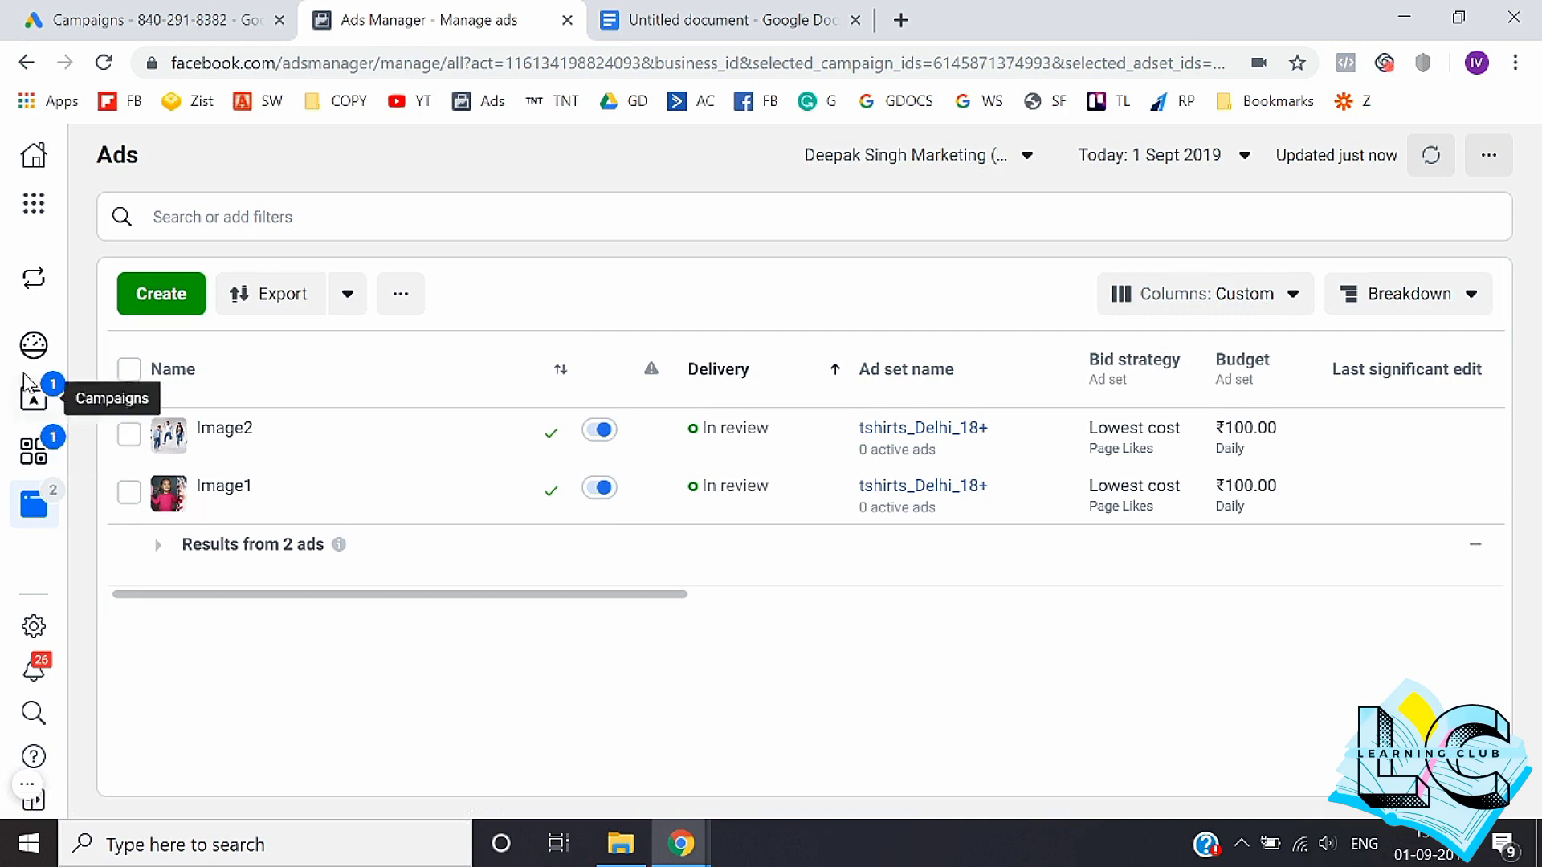
Step: Review the ad sets of the Page_Likes_Sep01 campaign, then return to the campaign list and deselect the campaign
{"action": "left_click", "coordinate": [53, 400]}
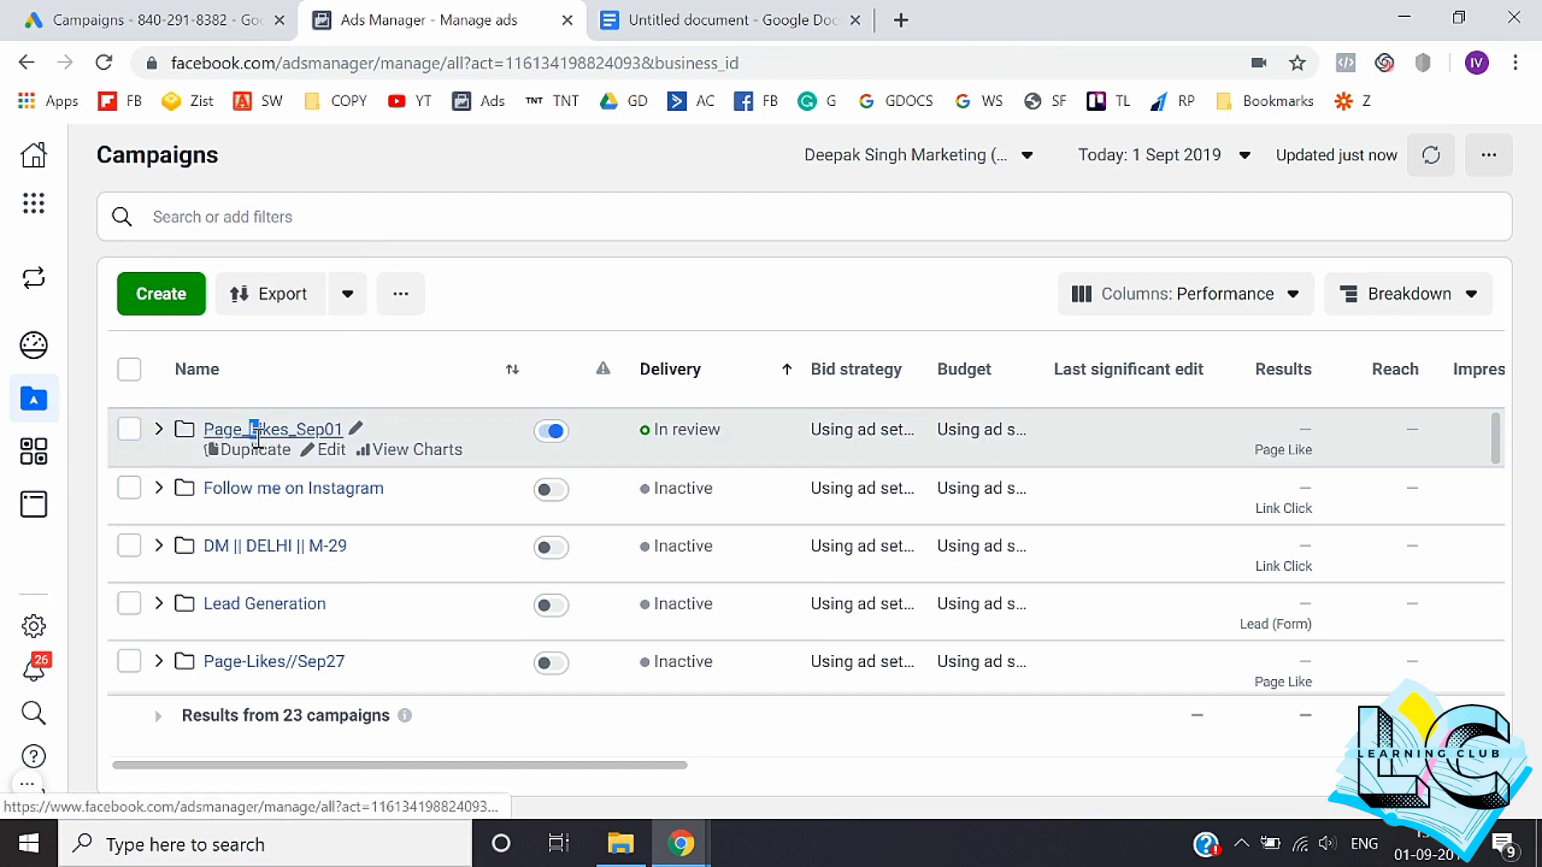
{"action": "left_click", "coordinate": [245, 431]}
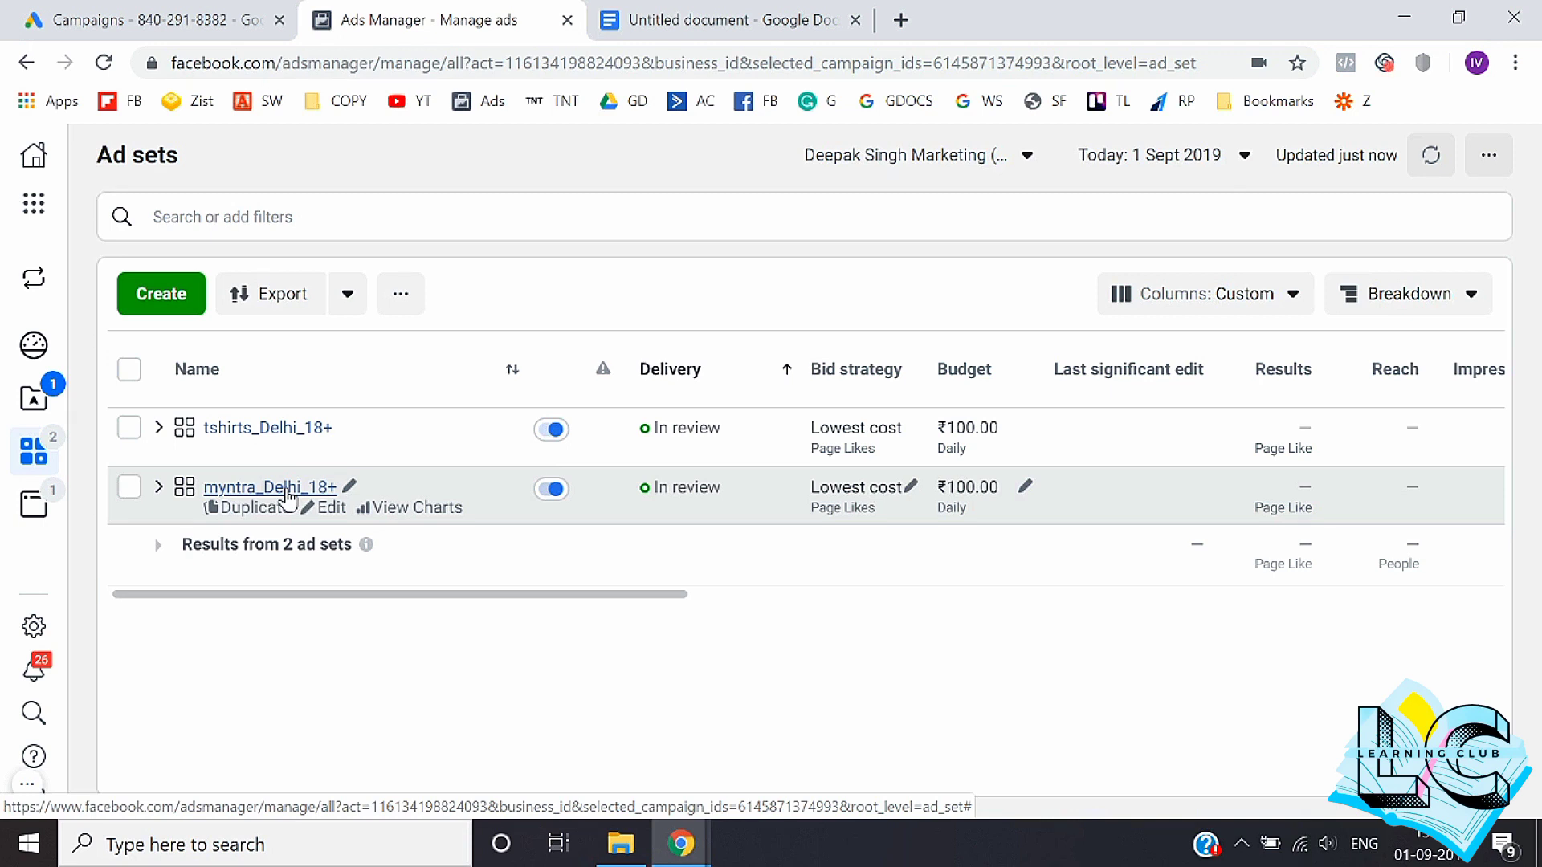
{"action": "left_click", "coordinate": [44, 409]}
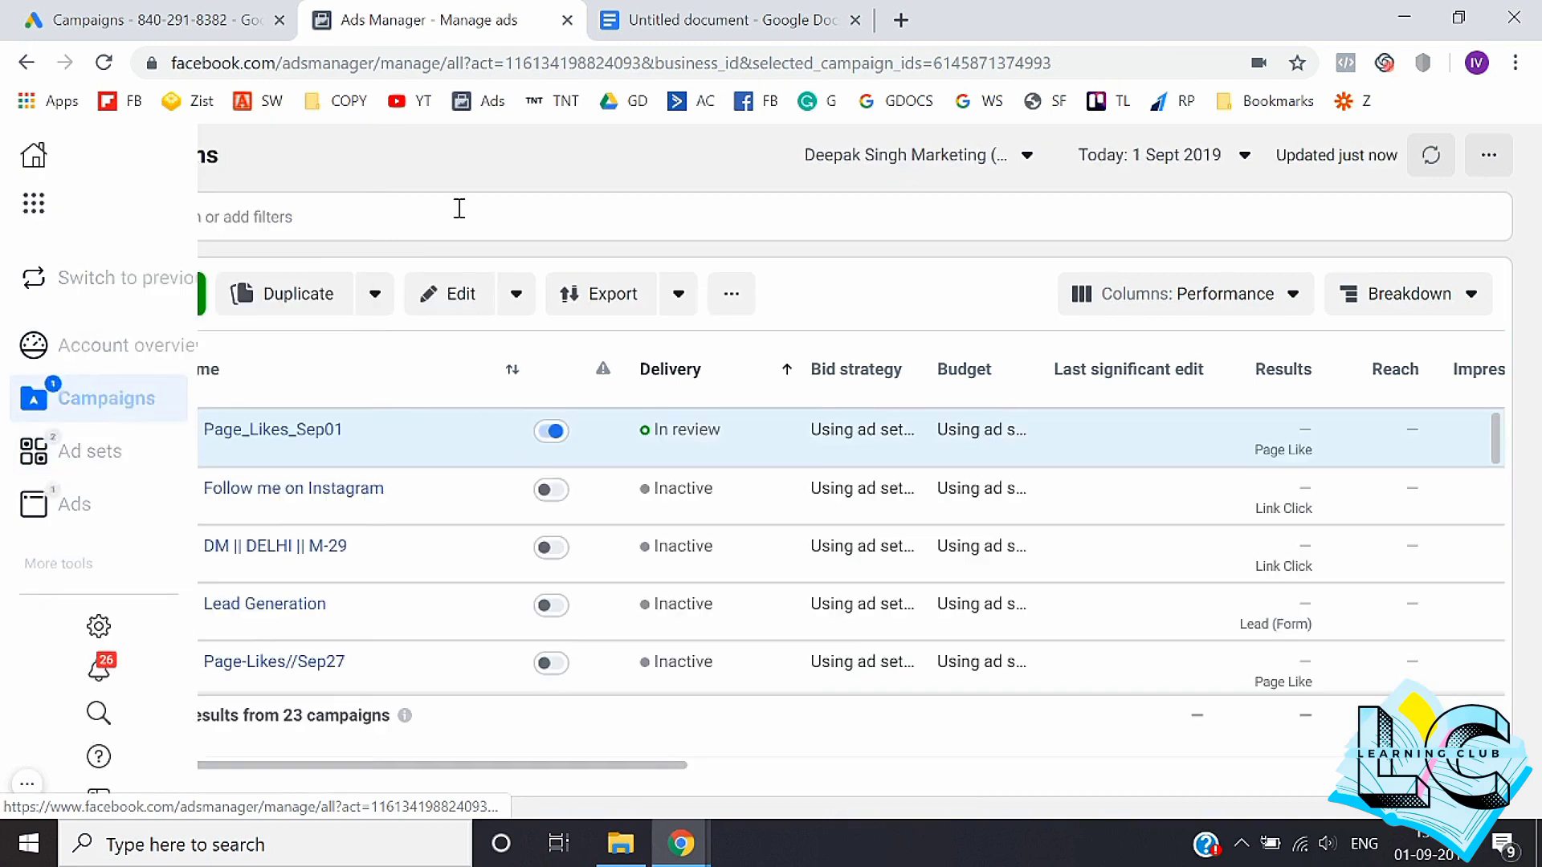
{"action": "left_click", "coordinate": [128, 428]}
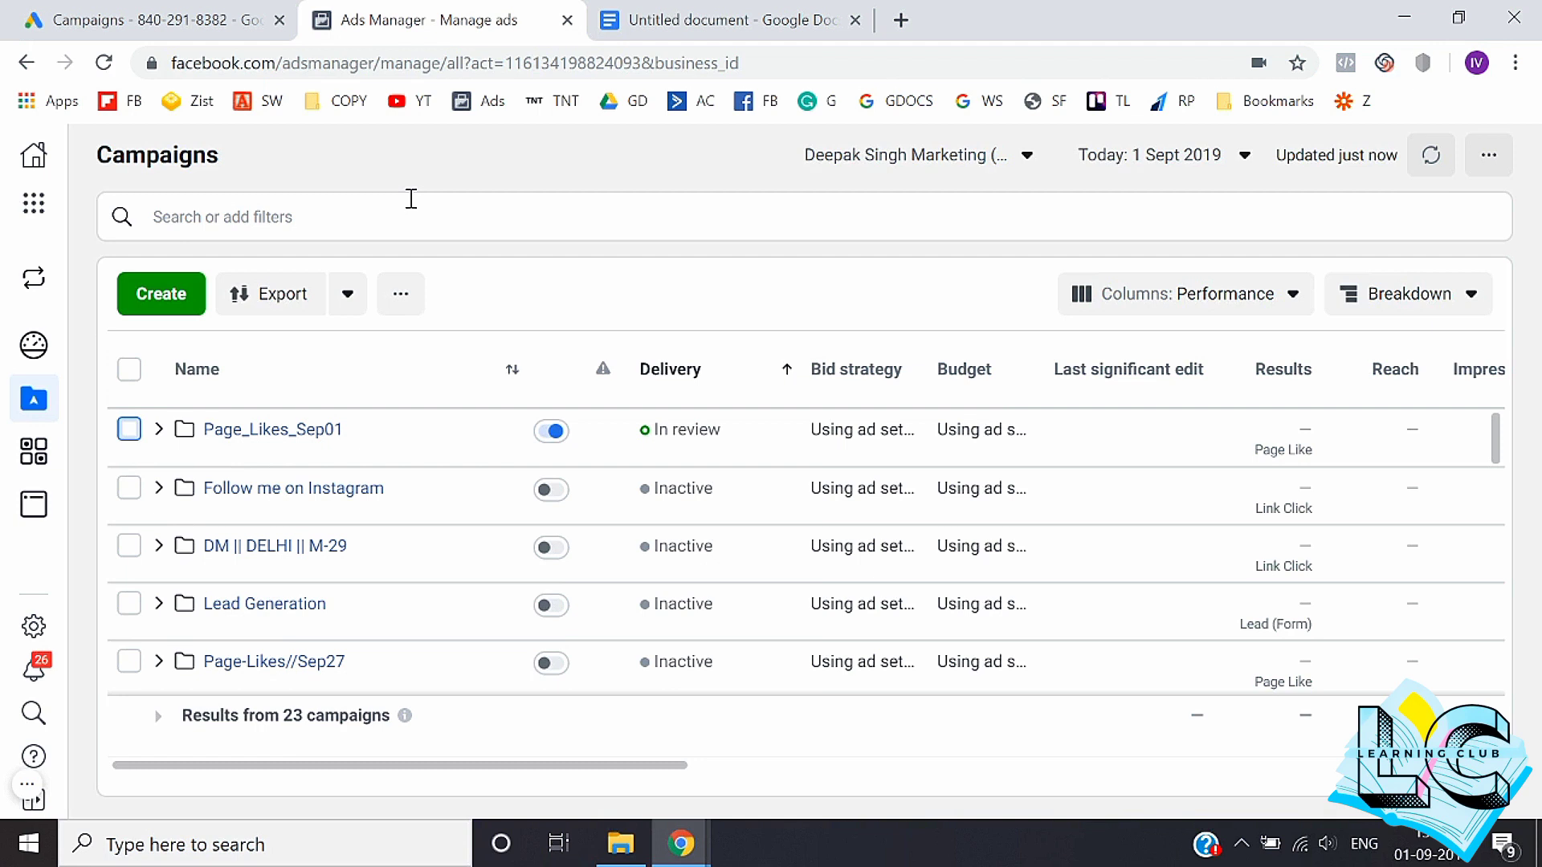
{"action": "left_click", "coordinate": [27, 795]}
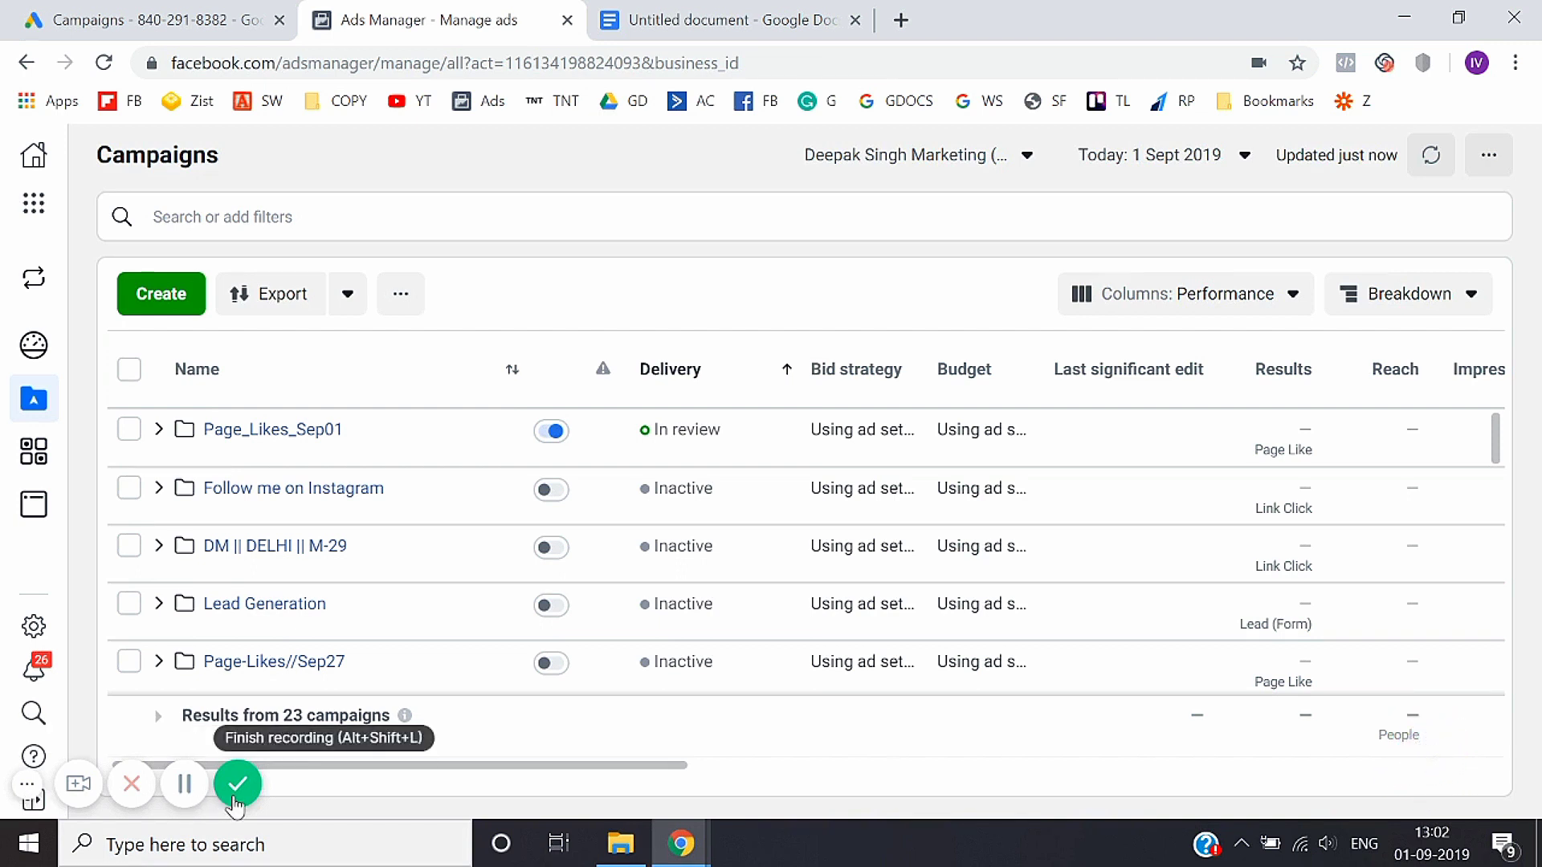
{"action": "left_click", "coordinate": [234, 795]}
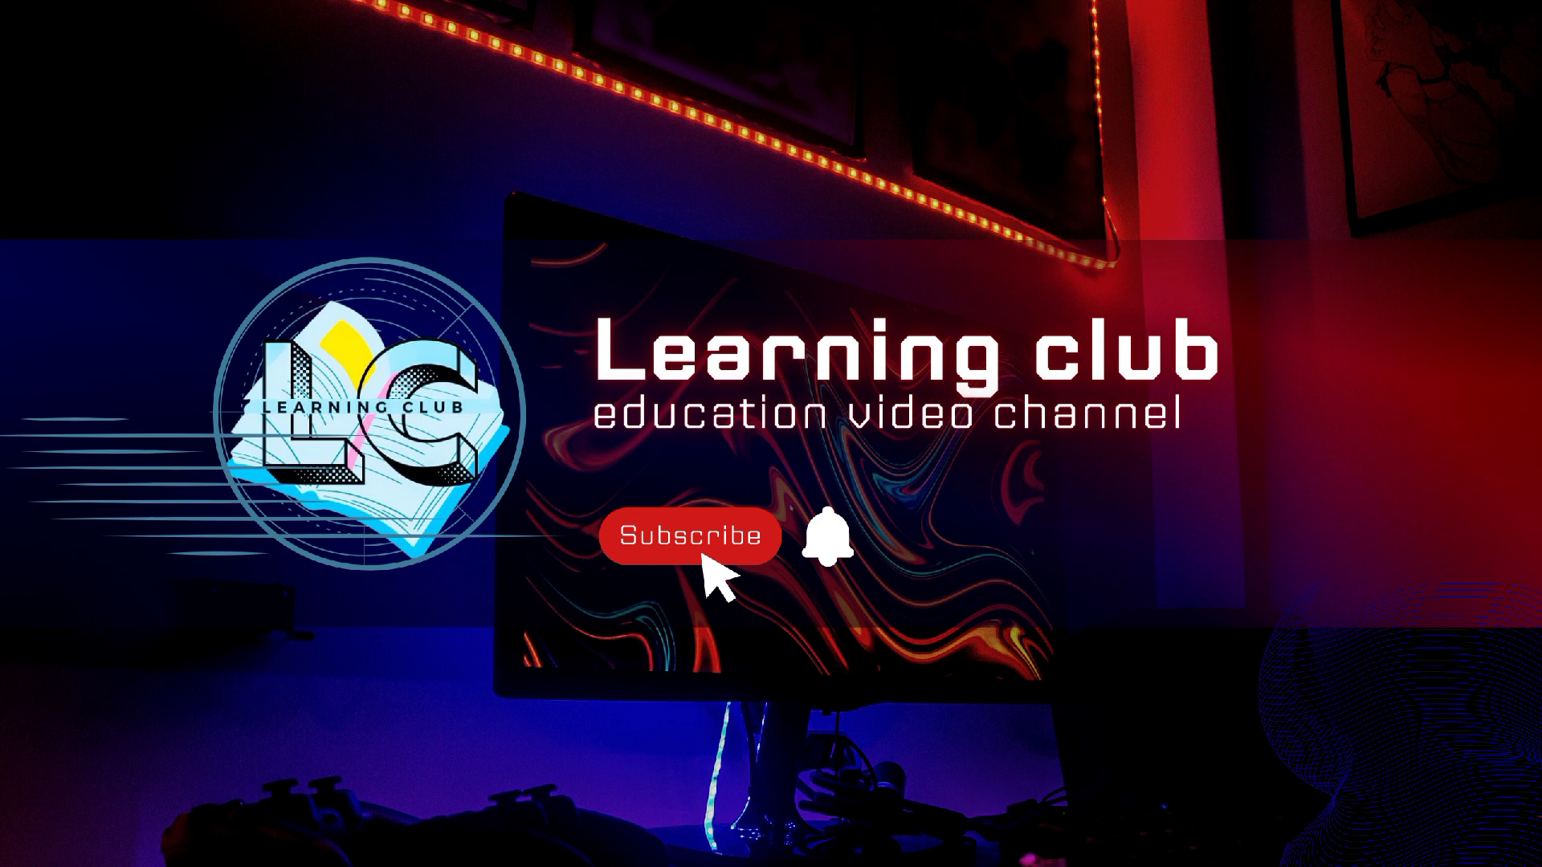